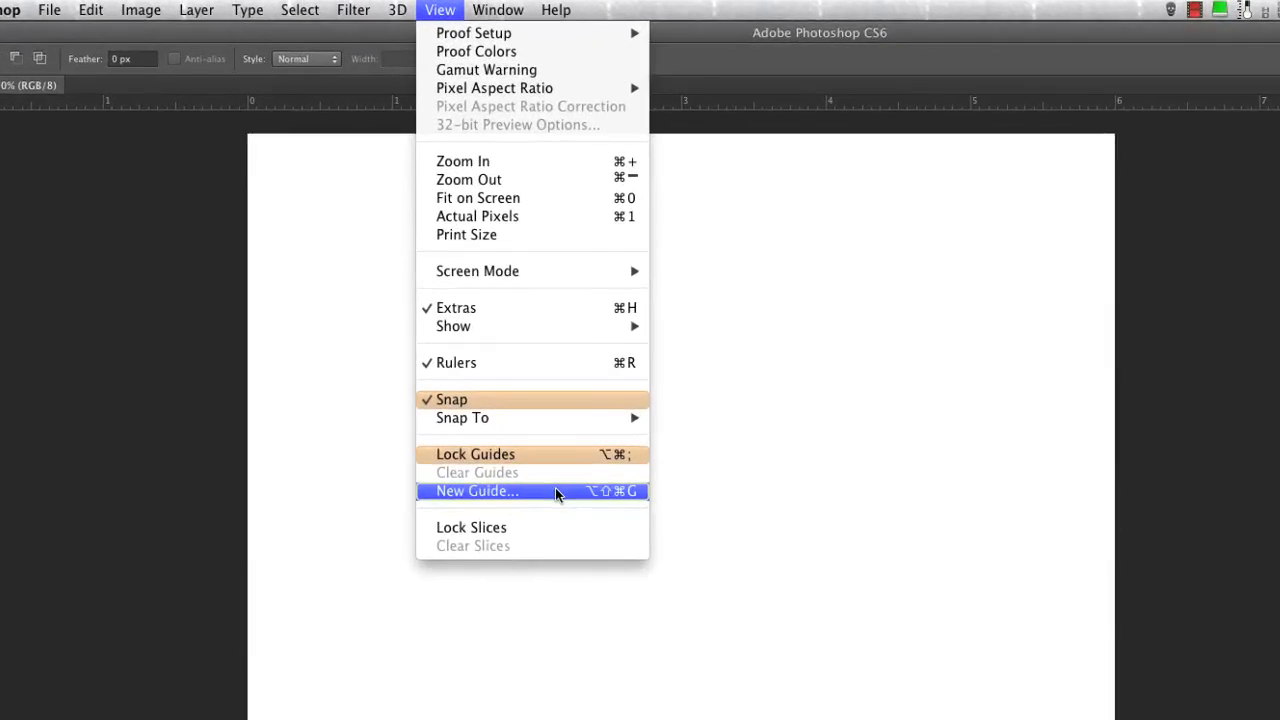
# Add horizontal guides at 0.5 in and 5.5 in
pyautogui.click(456, 339)
pyautogui.write('.5')
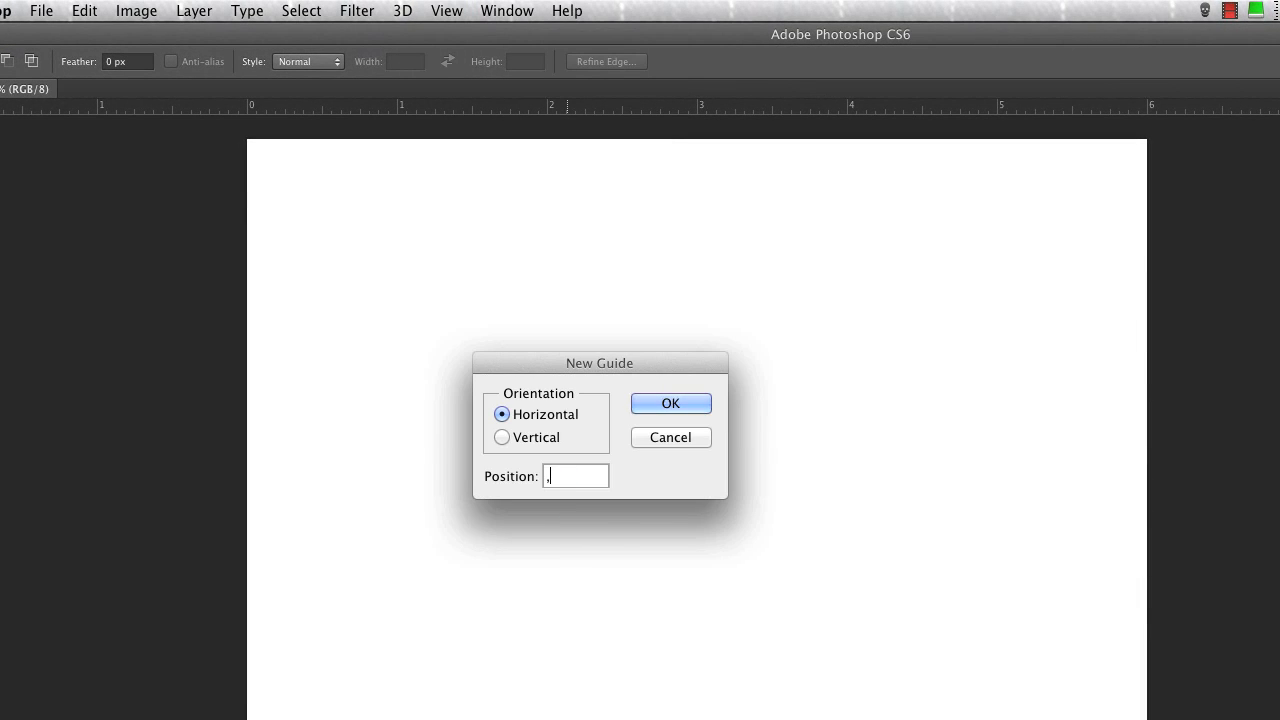
pyautogui.press('Return')
pyautogui.press('super+g')
pyautogui.write('5.5')
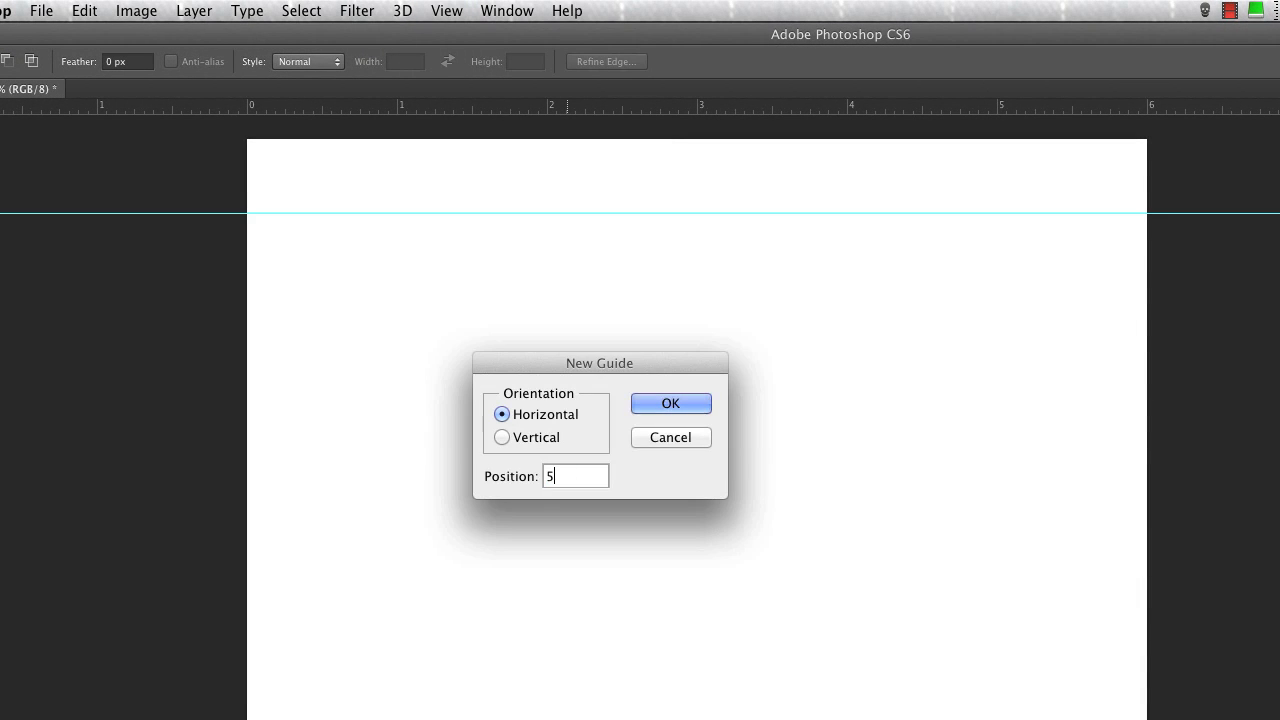
pyautogui.press('Return')
# Add vertical guides at 0.5 in and 5.5 in to complete the inner square frame
pyautogui.press('super+g')
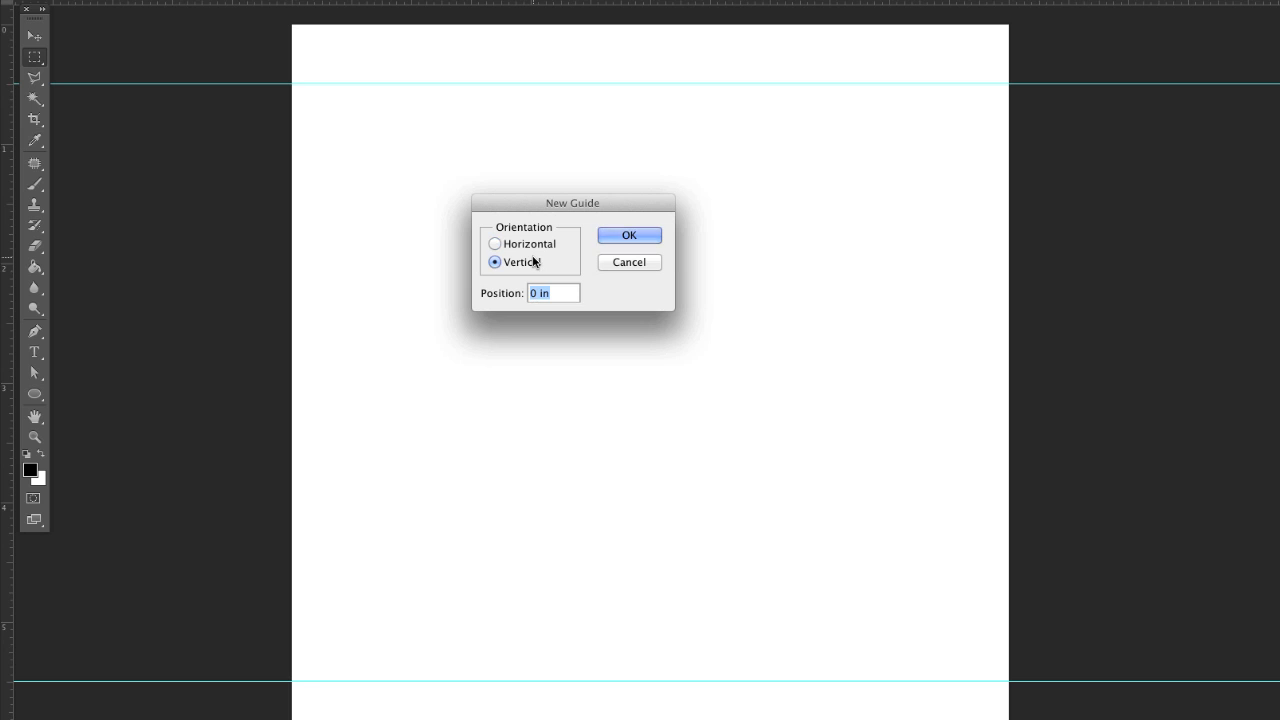
pyautogui.press('Return')
pyautogui.press('super+g')
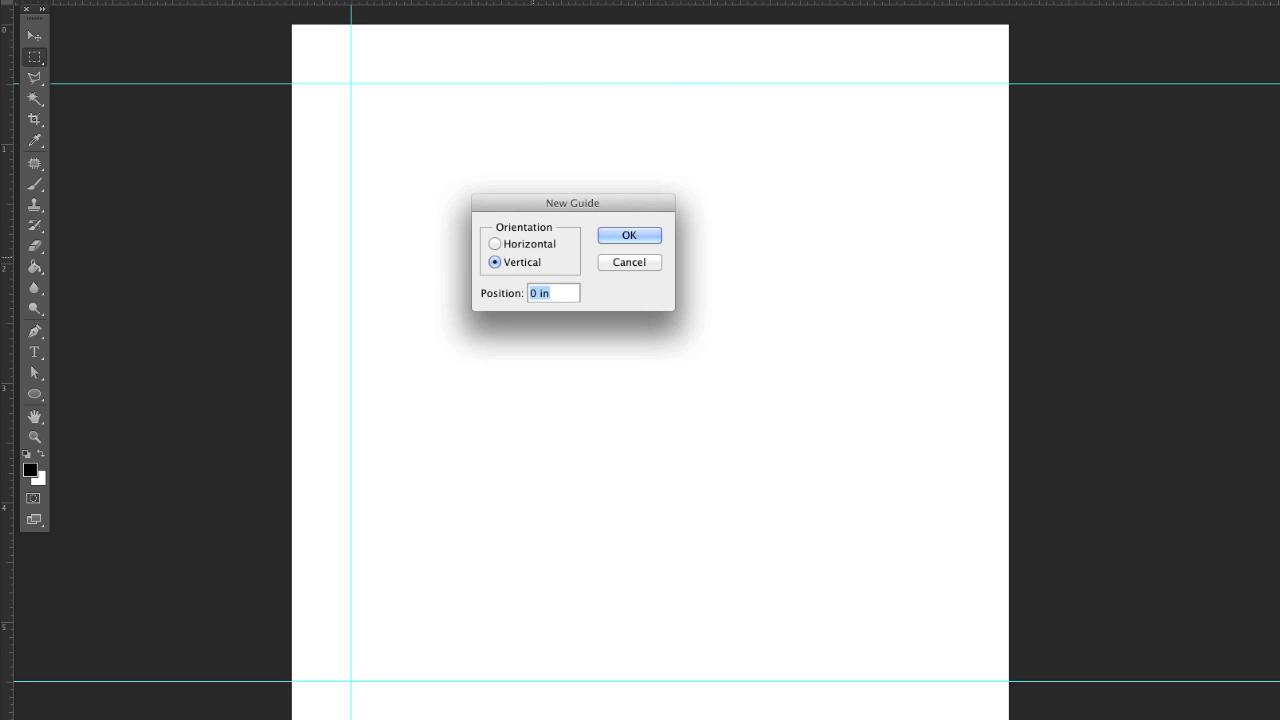
pyautogui.write('5,5')
pyautogui.press('Return')
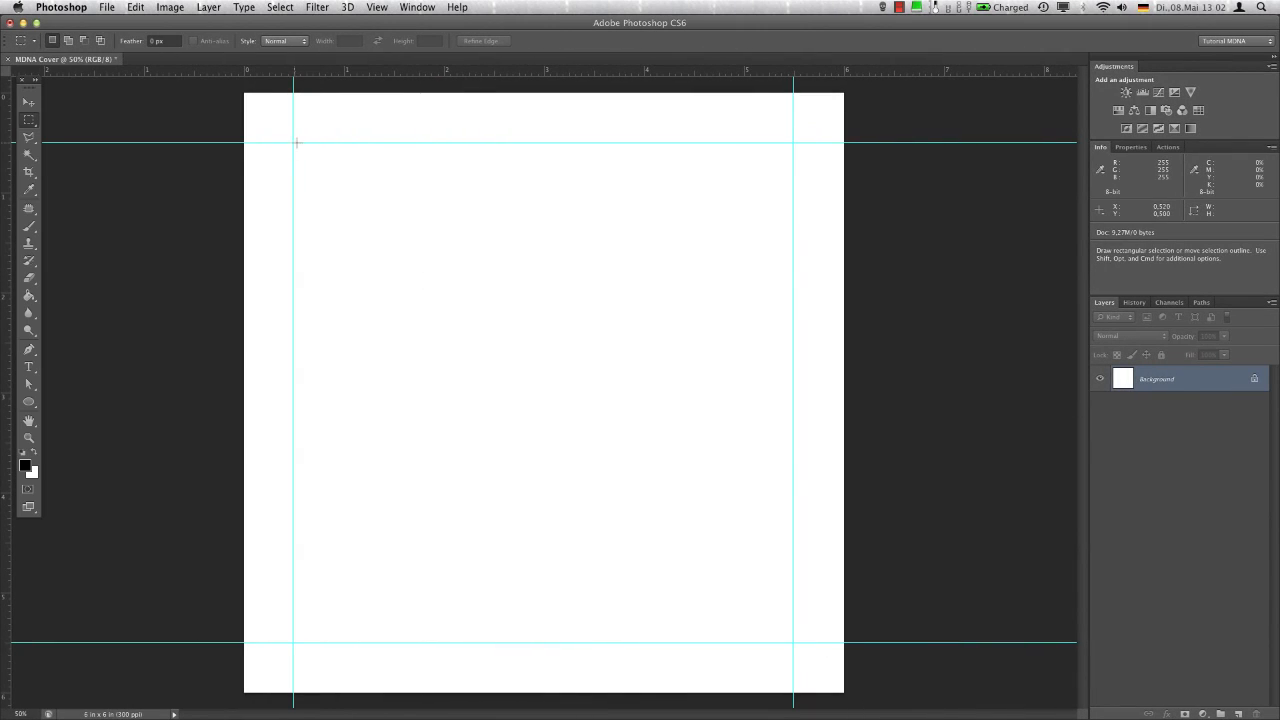
# Select the square area enclosed by the four guides and switch the measurement units to pixels
pyautogui.moveTo(296, 143); pyautogui.dragTo(794, 642)
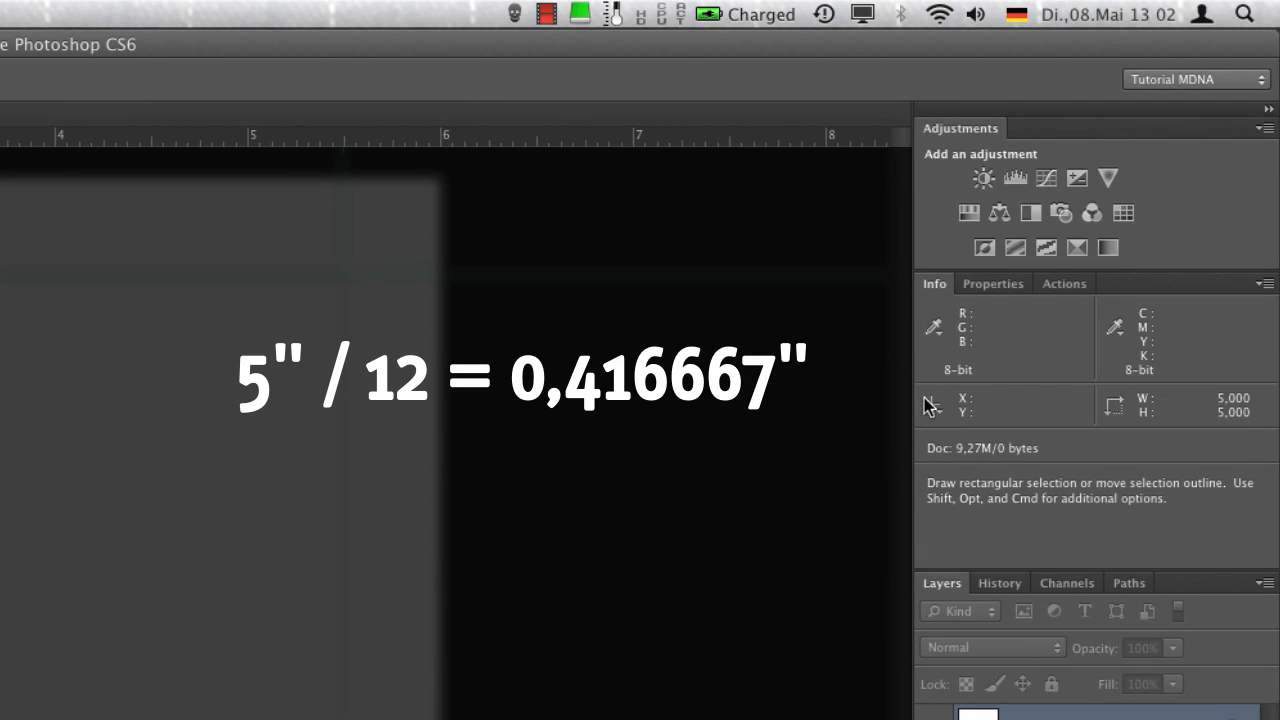
pyautogui.click(930, 410)
pyautogui.click(969, 421)
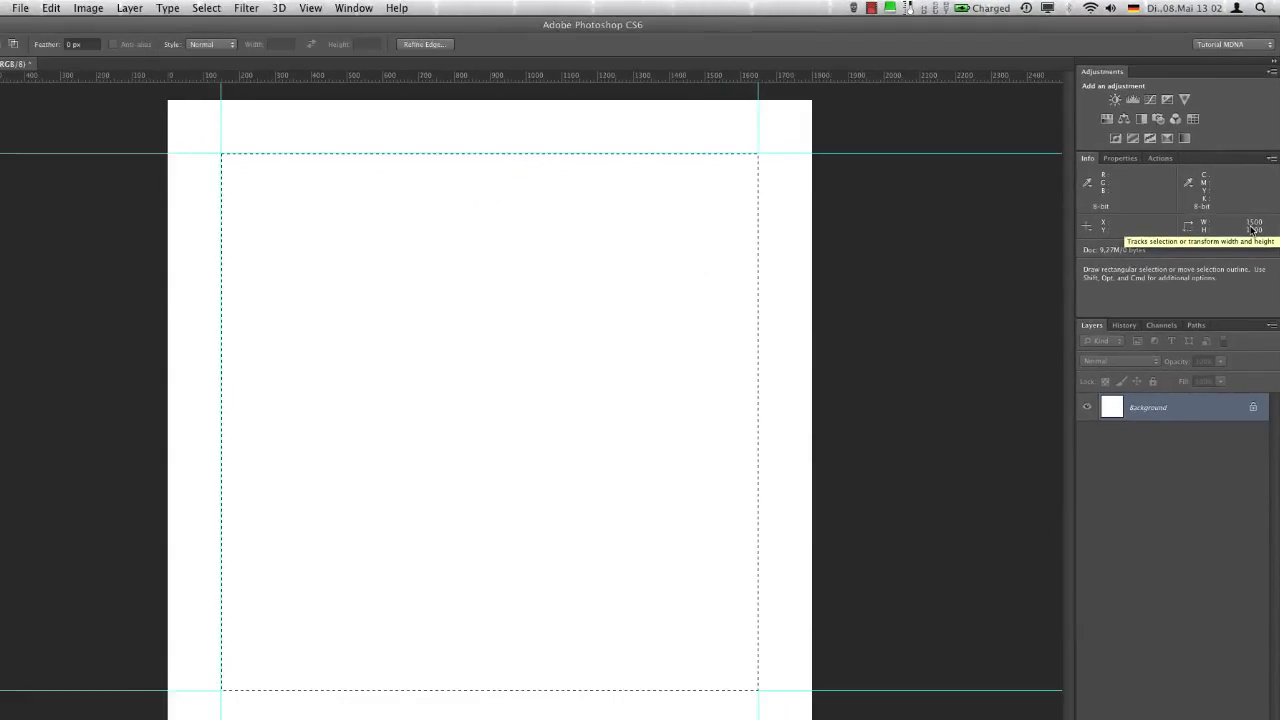
# Set the rectangular marquee to a fixed size with a width of 125 px and a height of 6 in
pyautogui.click(217, 44)
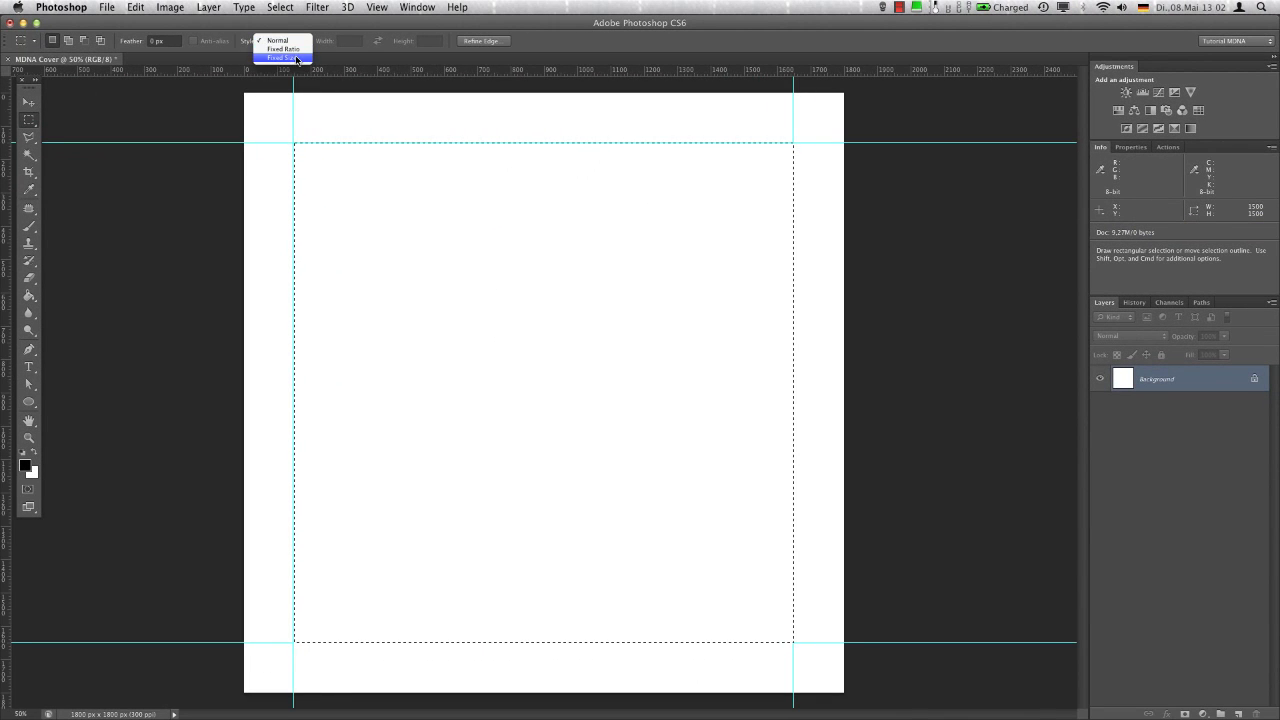
pyautogui.click(296, 59)
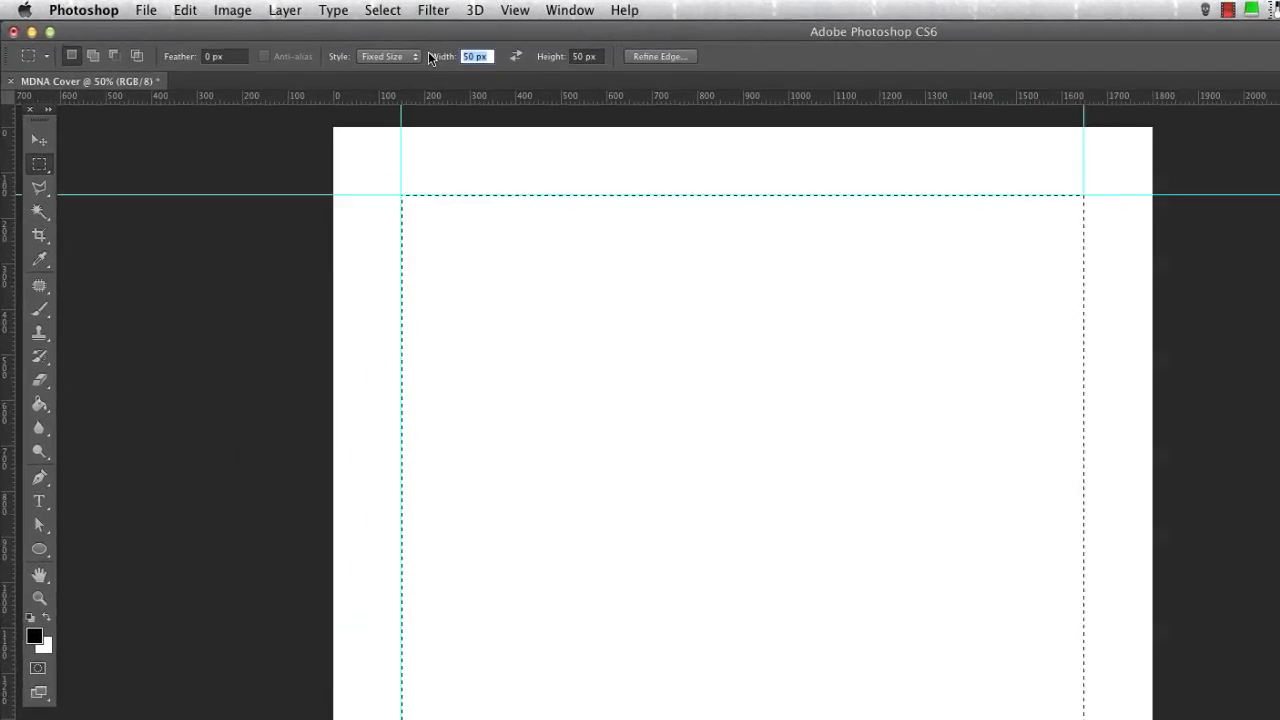
pyautogui.write('125')
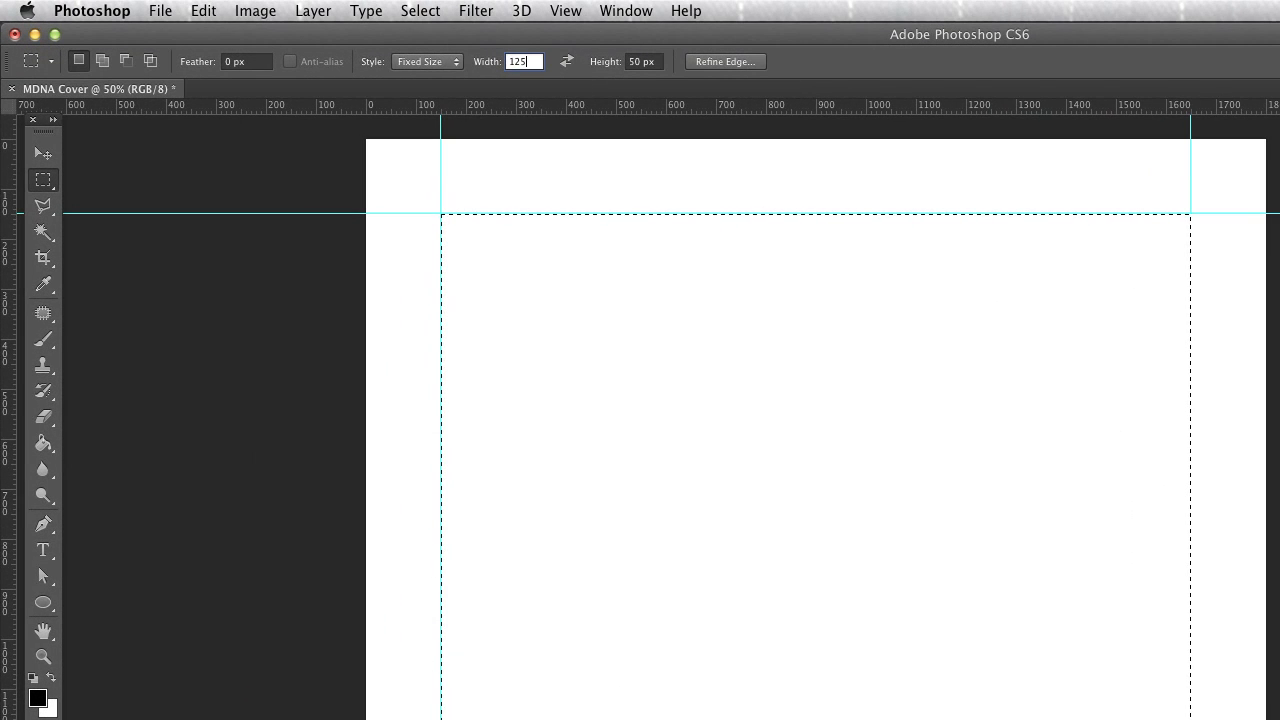
pyautogui.press('Tab')
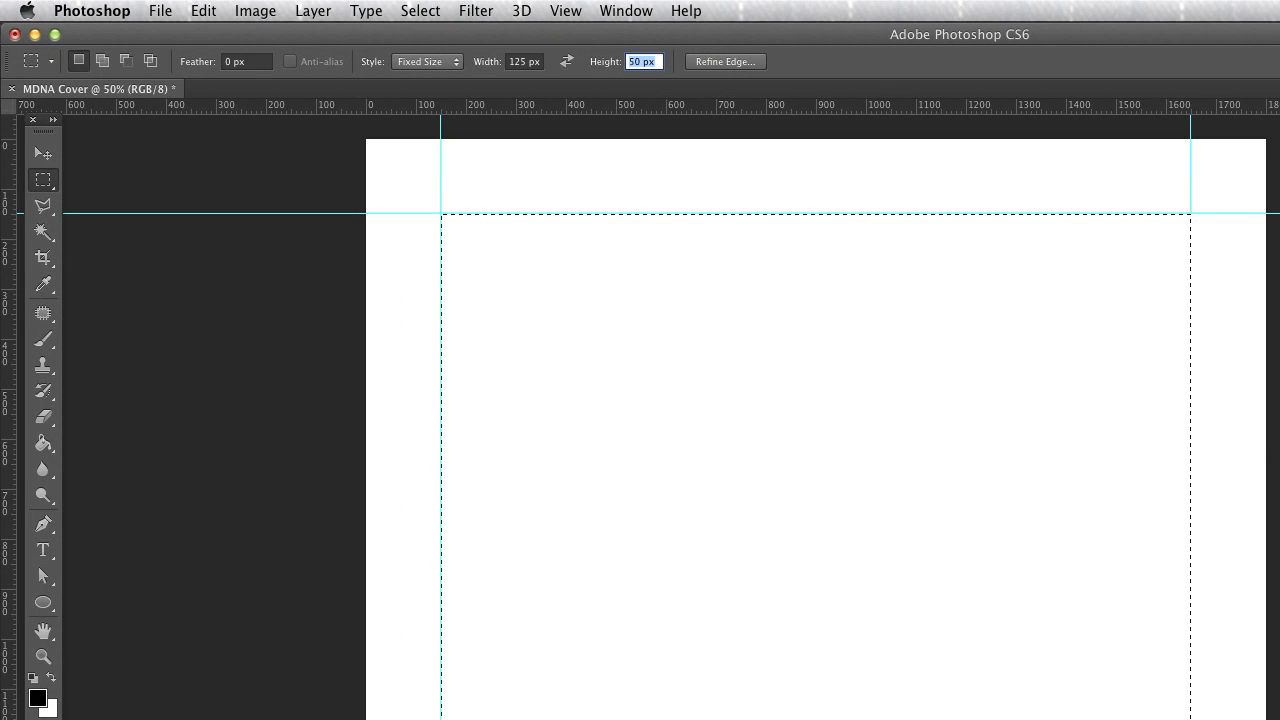
pyautogui.write('6')
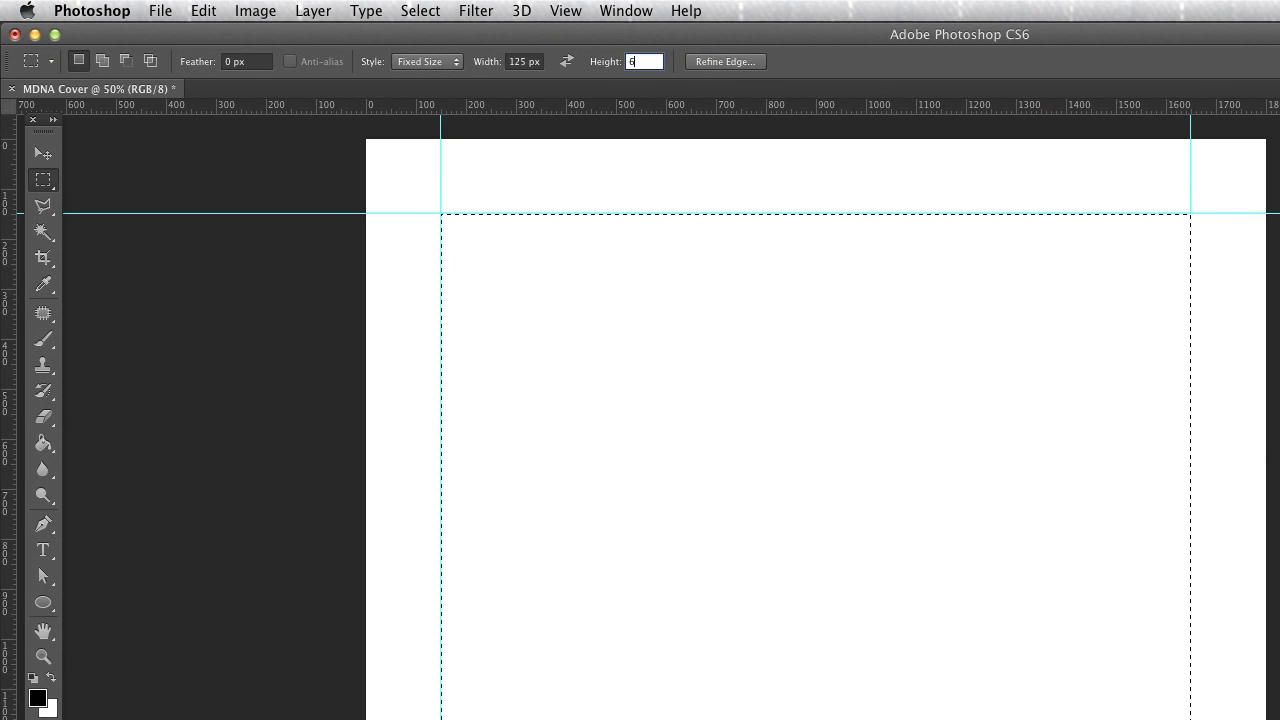
pyautogui.press('Return')
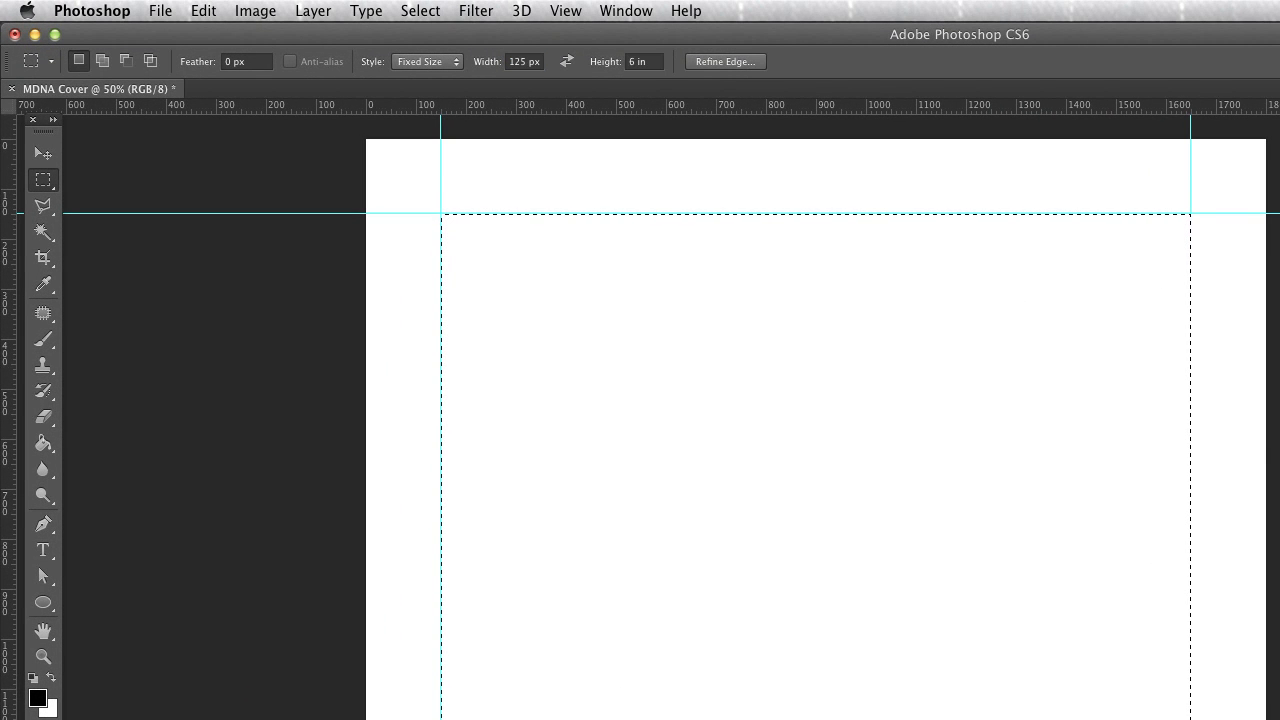
# Save the current marquee settings as a new tool preset named Glass Panels
pyautogui.click(50, 62)
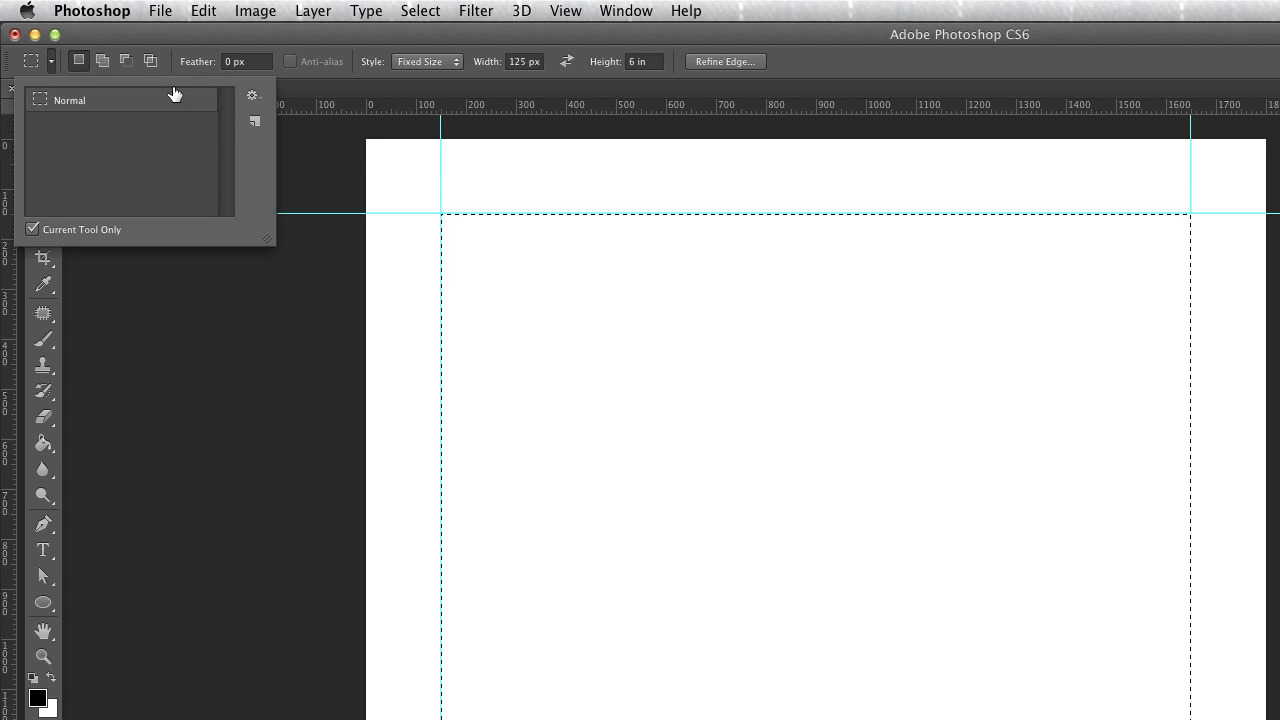
pyautogui.click(254, 121)
pyautogui.write('Glass Pan')
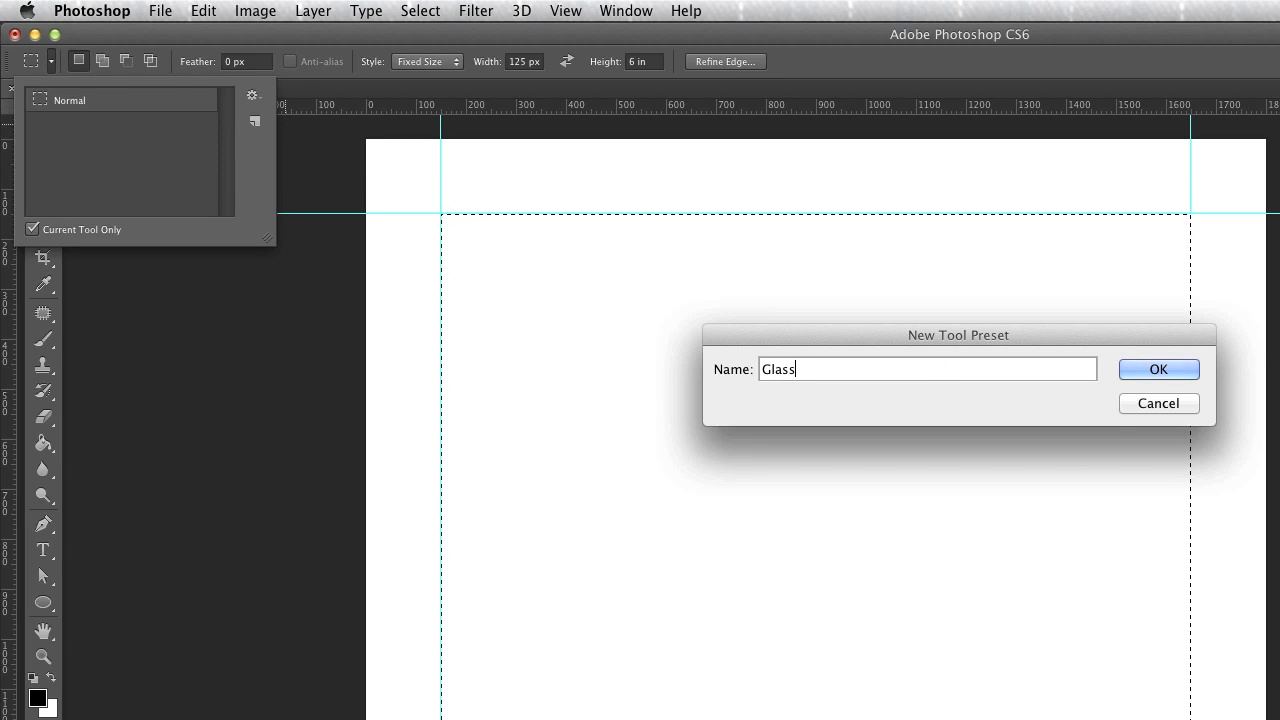
pyautogui.write('els')
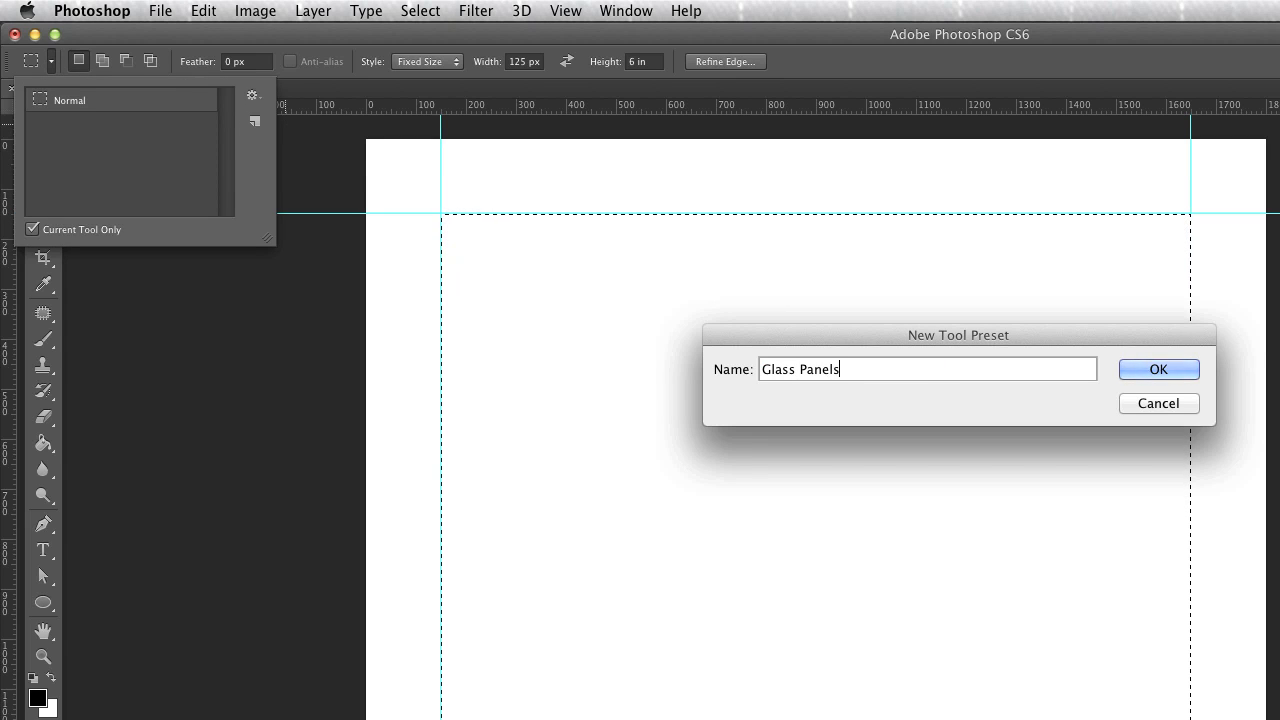
pyautogui.press('Return')
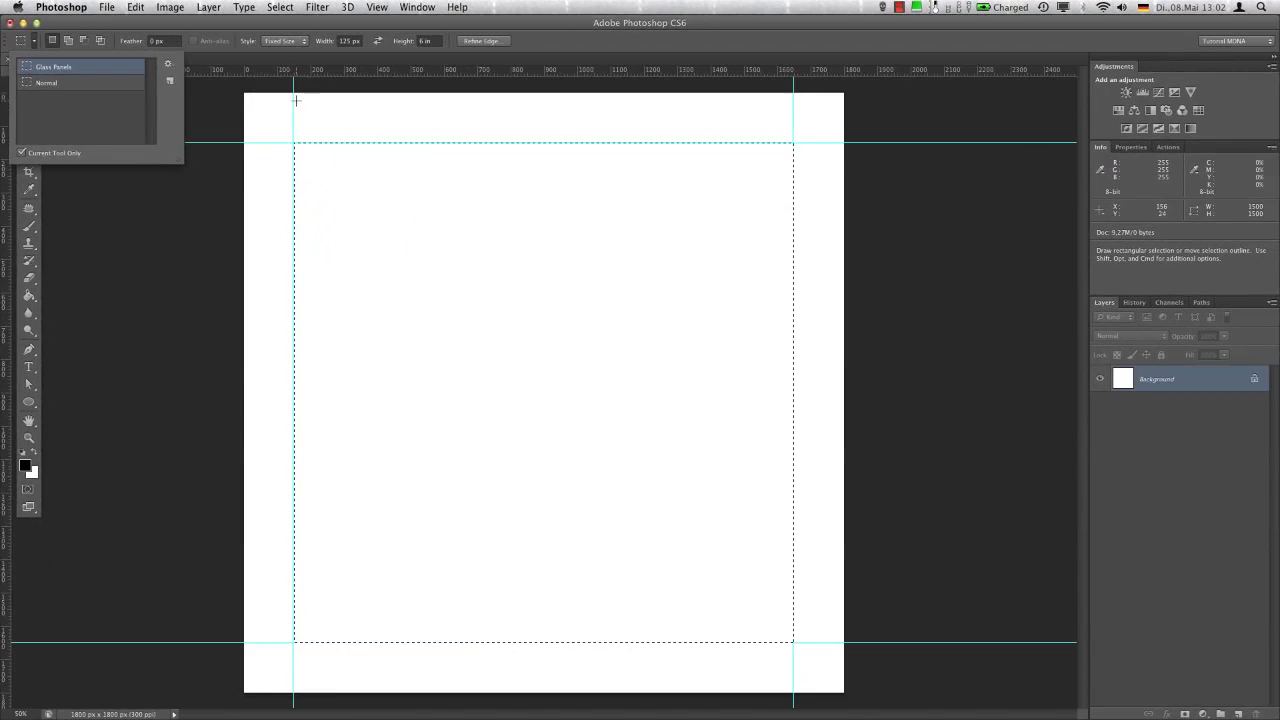
# Starting at the left margin guide, place the 125 px selection repeatedly and add a vertical guide at each panel edge up to about 775 px
pyautogui.click(341, 110)
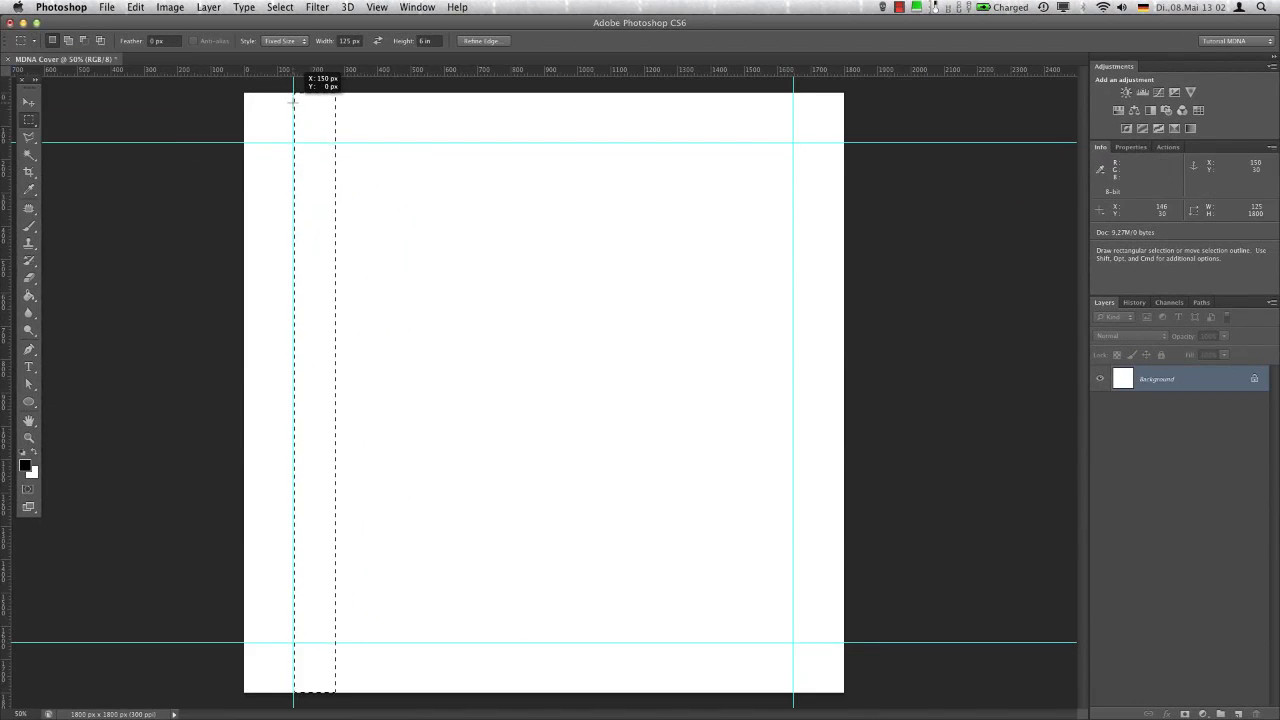
pyautogui.moveTo(363, 73); pyautogui.dragTo(336, 118)
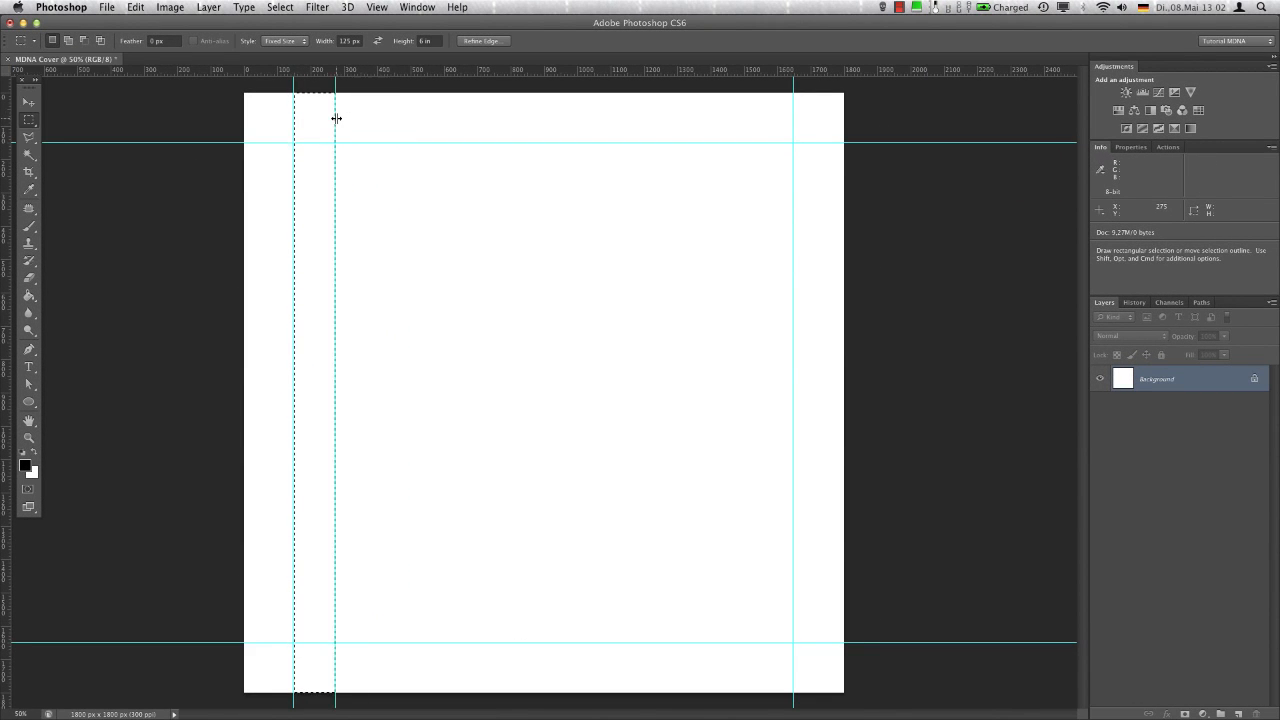
pyautogui.click(335, 103)
pyautogui.moveTo(6, 108); pyautogui.dragTo(376, 141)
pyautogui.click(377, 106)
pyautogui.moveTo(430, 72); pyautogui.dragTo(502, 101)
pyautogui.click(419, 104)
pyautogui.click(461, 101)
pyautogui.click(376, 7)
pyautogui.moveTo(447, 292)
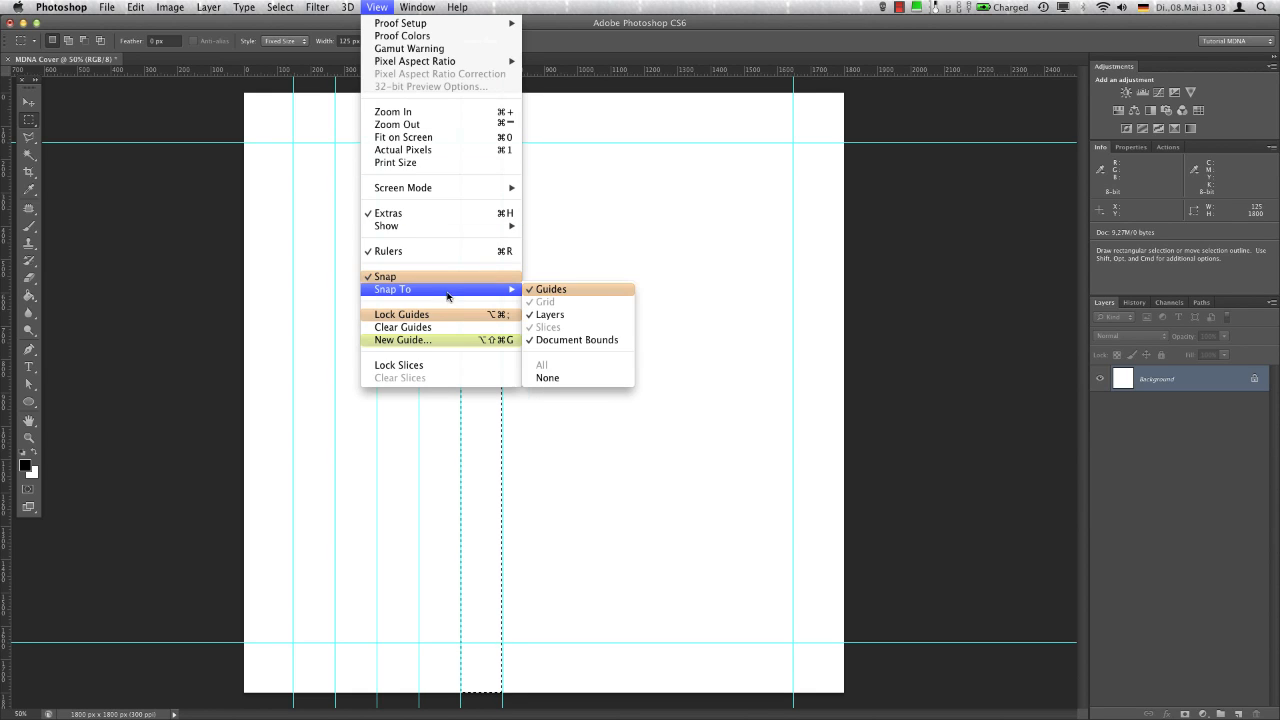
pyautogui.click(549, 121)
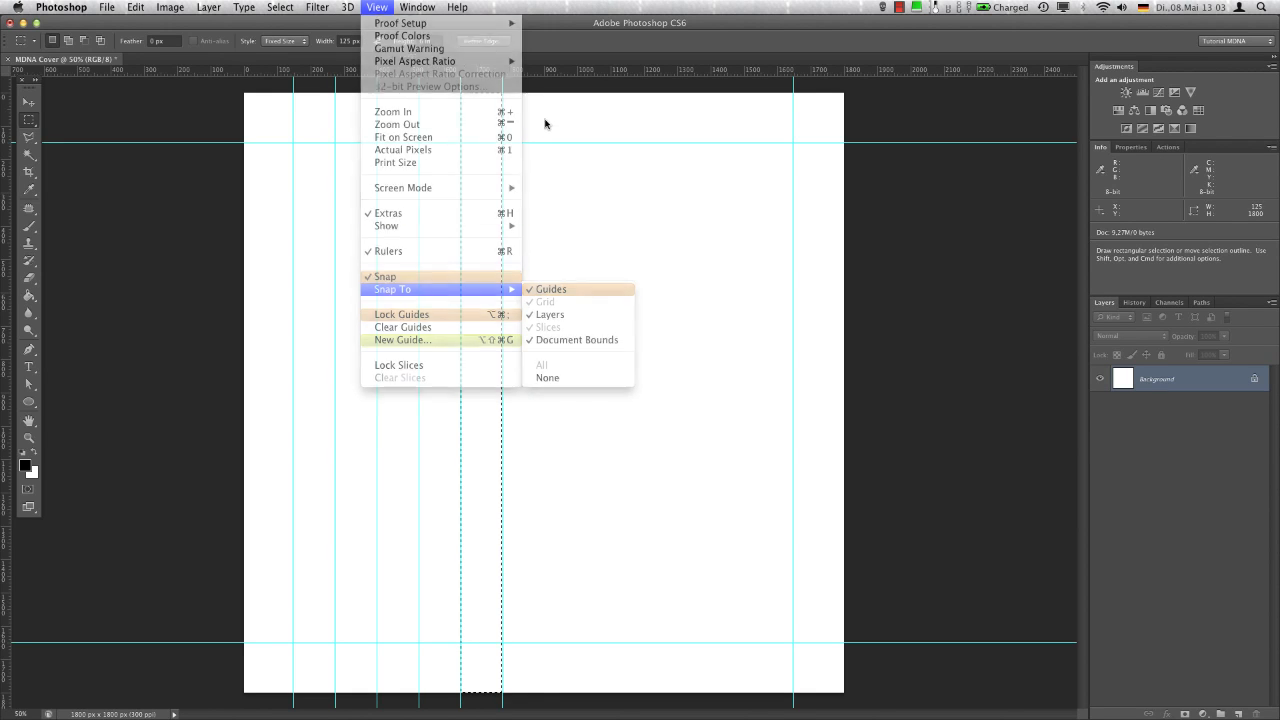
# Continue stepping the 125 px selection across the canvas and add vertical guides at the remaining panel edges up to the right margin guide
pyautogui.click(502, 107)
pyautogui.moveTo(549, 71); pyautogui.dragTo(586, 106)
pyautogui.click(552, 108)
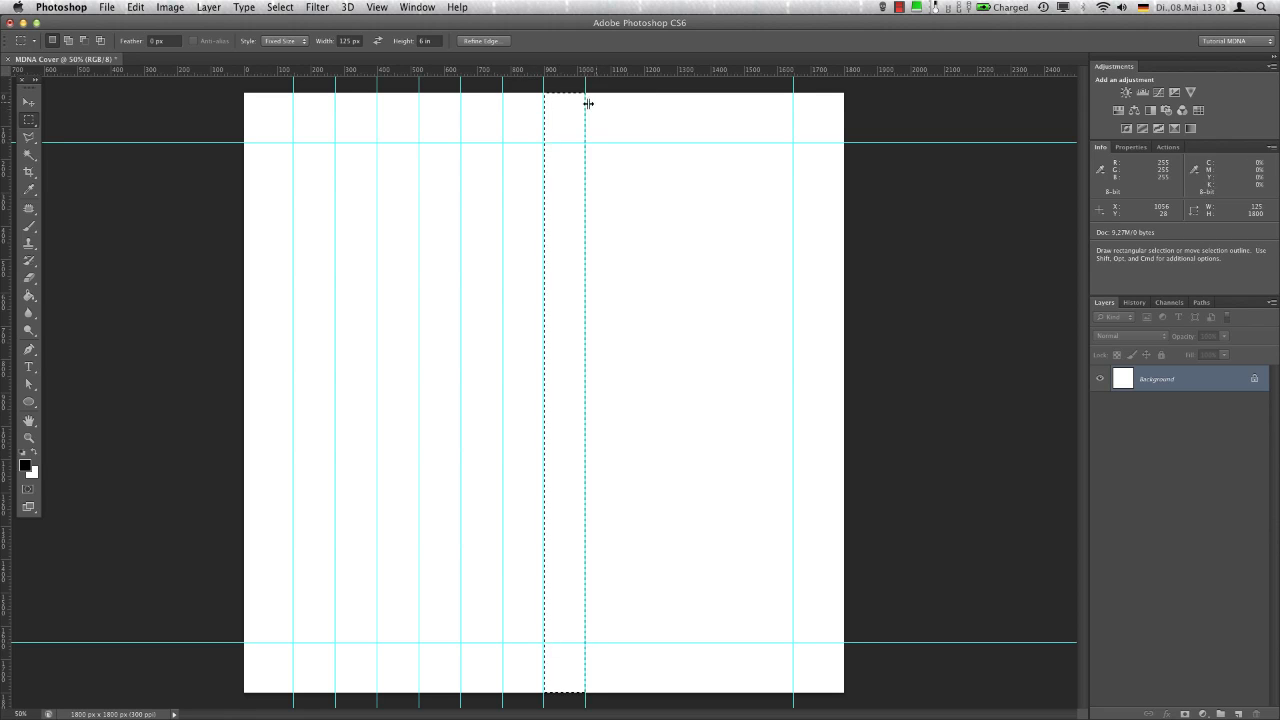
pyautogui.click(587, 100)
pyautogui.click(627, 106)
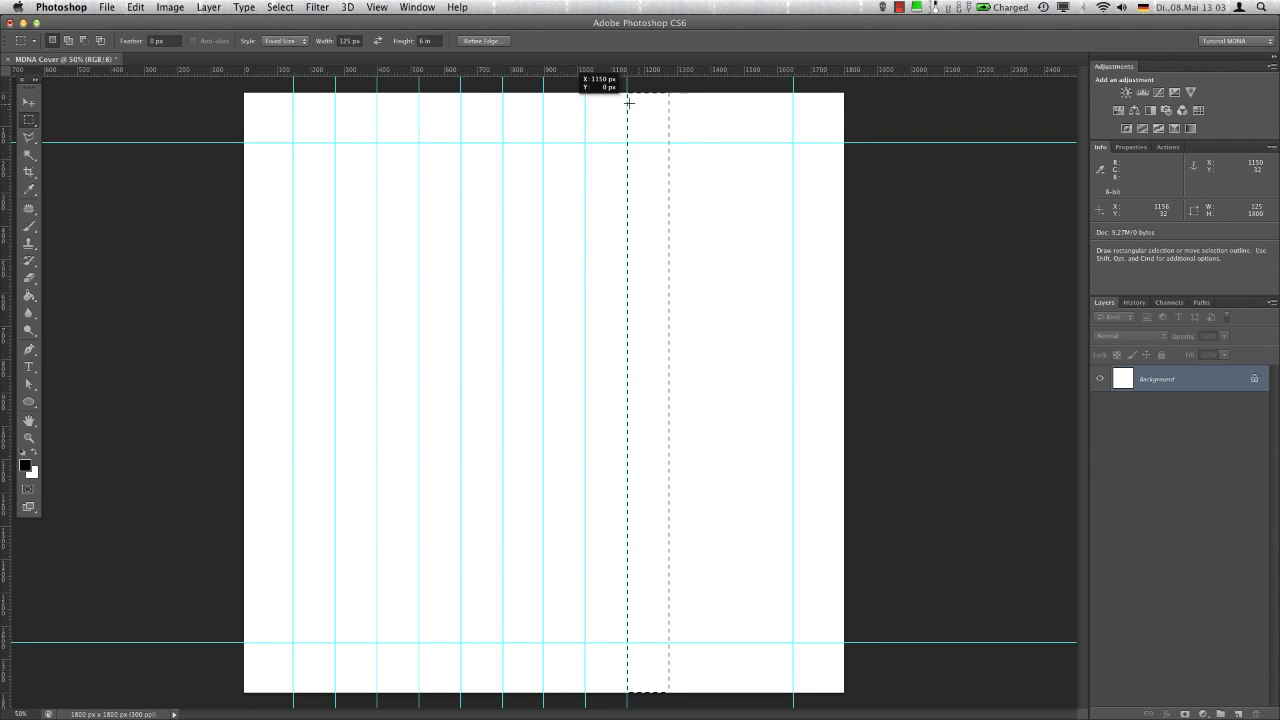
pyautogui.moveTo(677, 73); pyautogui.dragTo(752, 106)
pyautogui.click(669, 100)
pyautogui.click(712, 103)
# Deselect the area and save the document as MDNA Cover.psd in the MDNA folder
pyautogui.press('super+d')
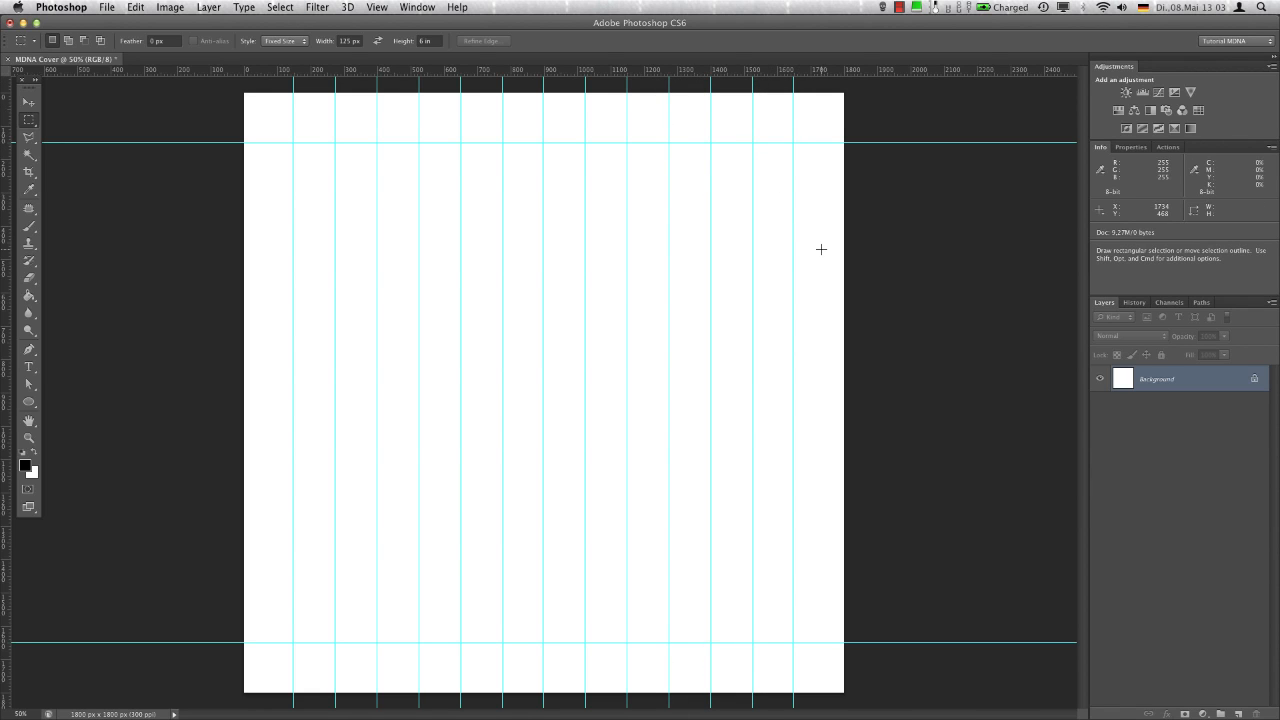
pyautogui.press('super+s')
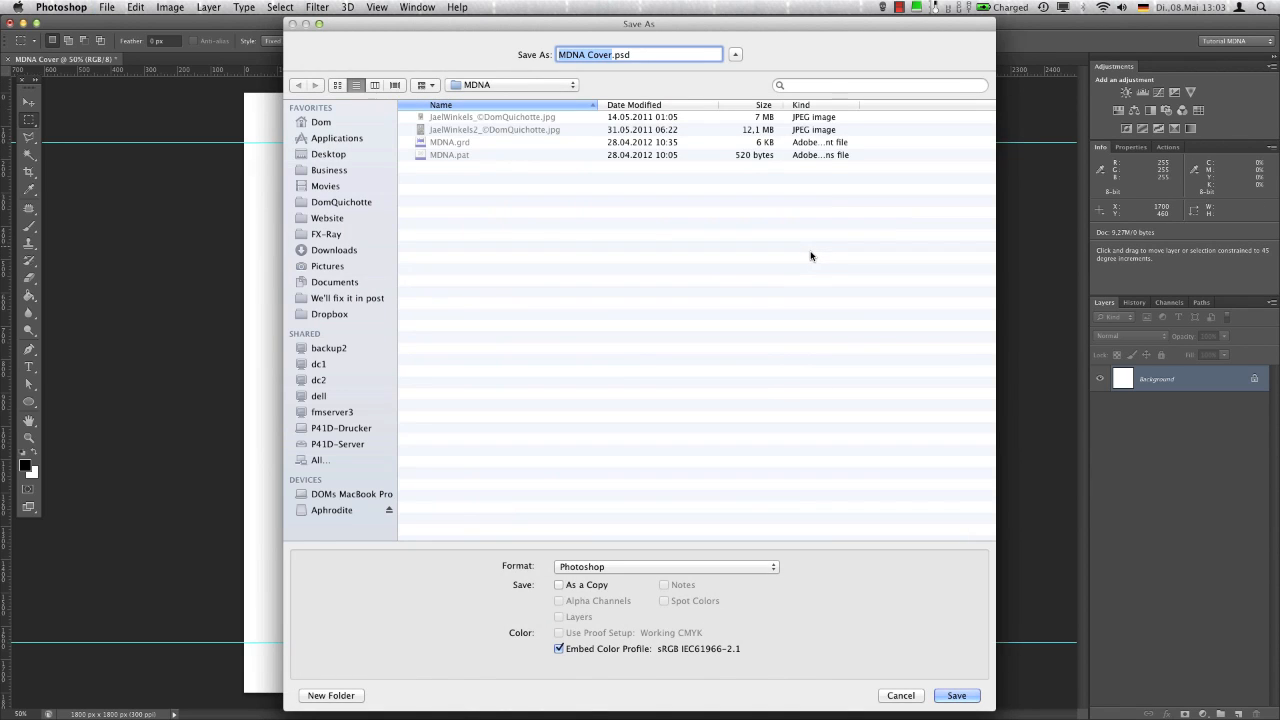
pyautogui.press('Return')
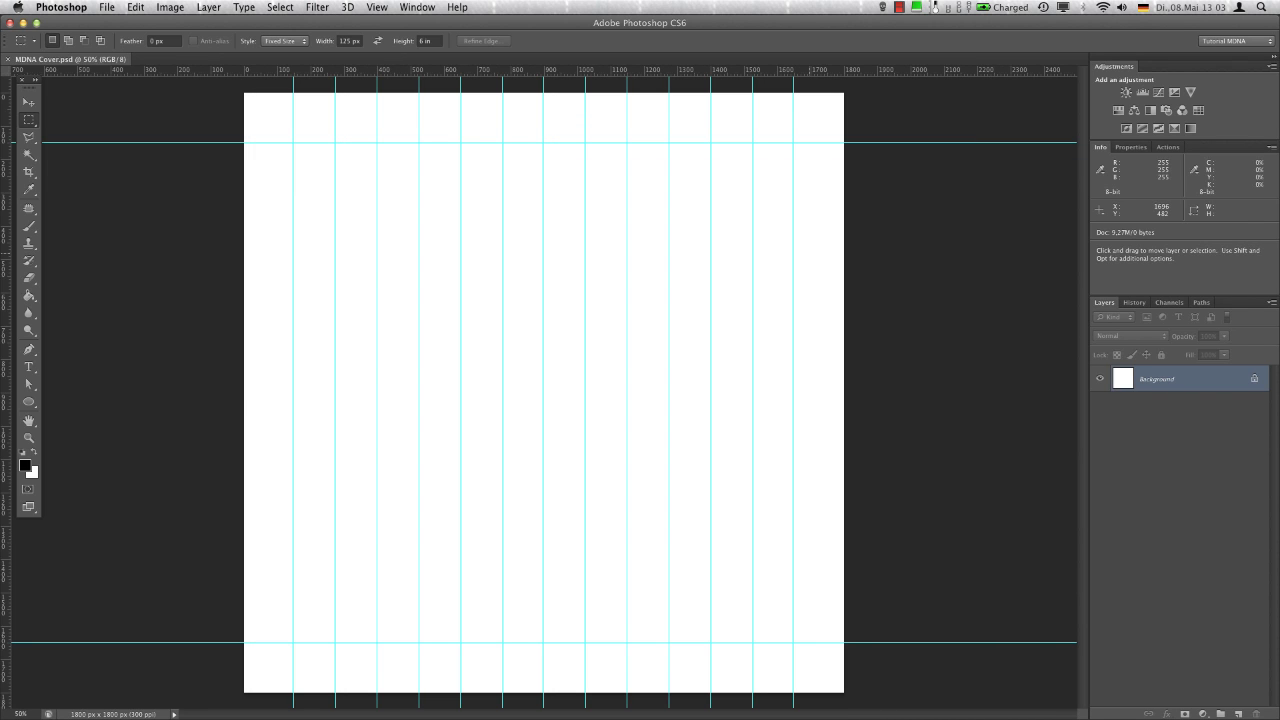
# Open the first portrait JPEG from the MDNA folder and duplicate its Background layer as Original into MDNA Cover.psd
pyautogui.press('super+o')
pyautogui.doubleClick(522, 79)
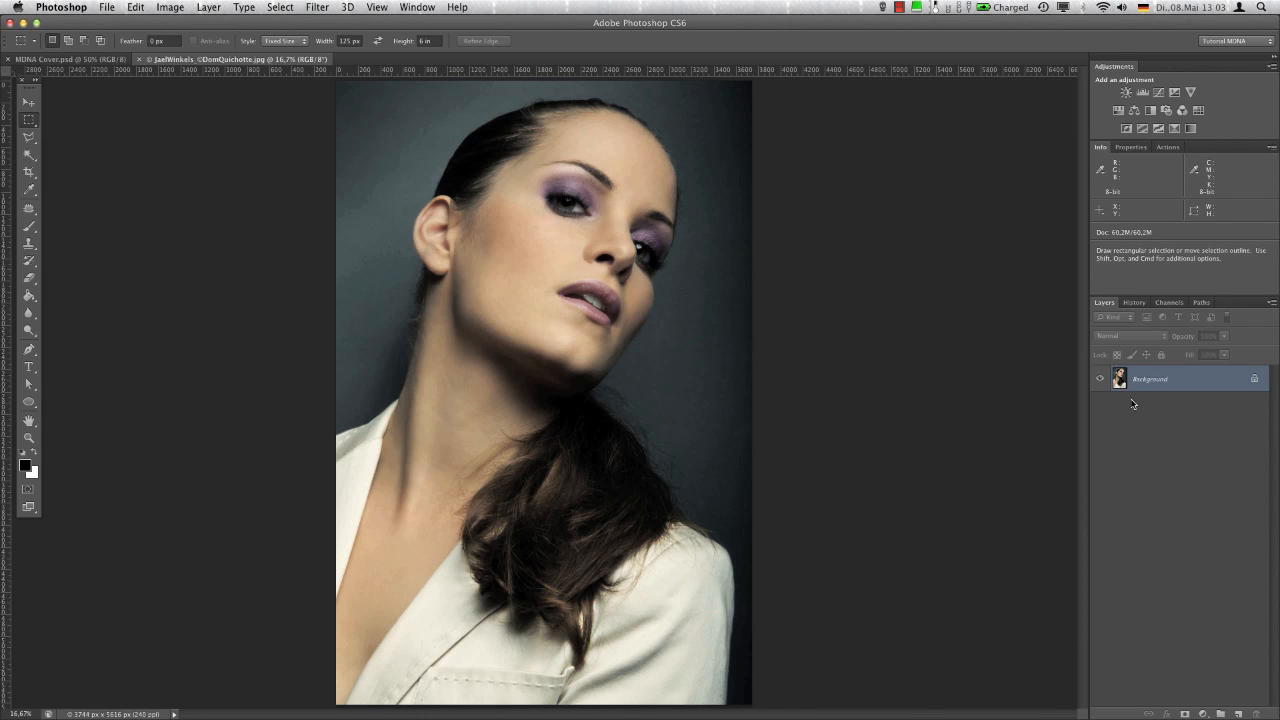
pyautogui.rightClick(1143, 389)
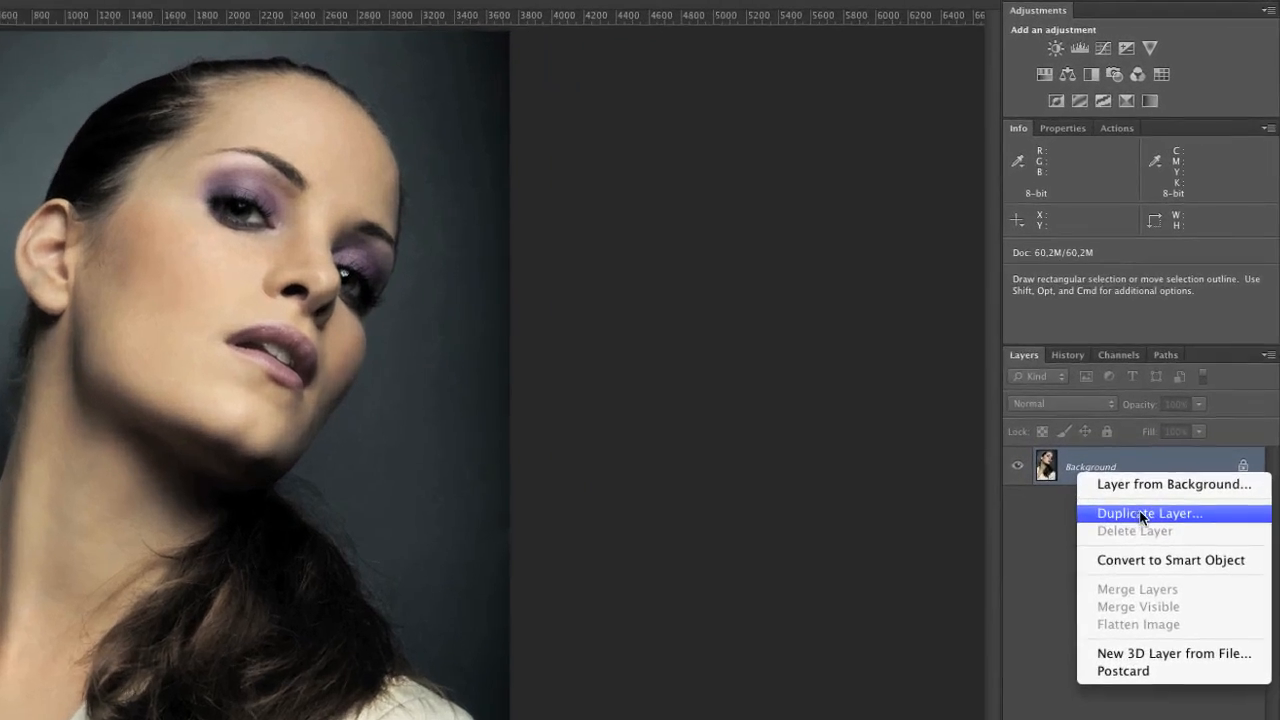
pyautogui.click(1182, 409)
pyautogui.write('Origi')
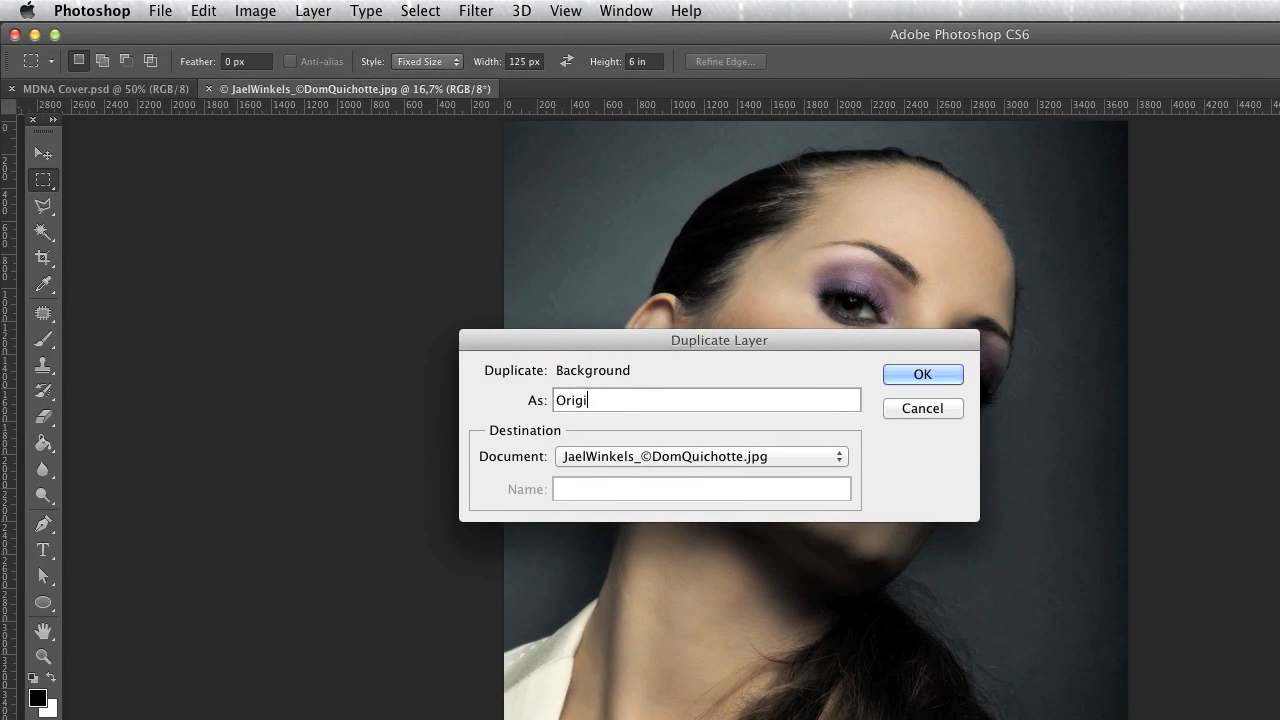
pyautogui.write('nal')
pyautogui.click(749, 457)
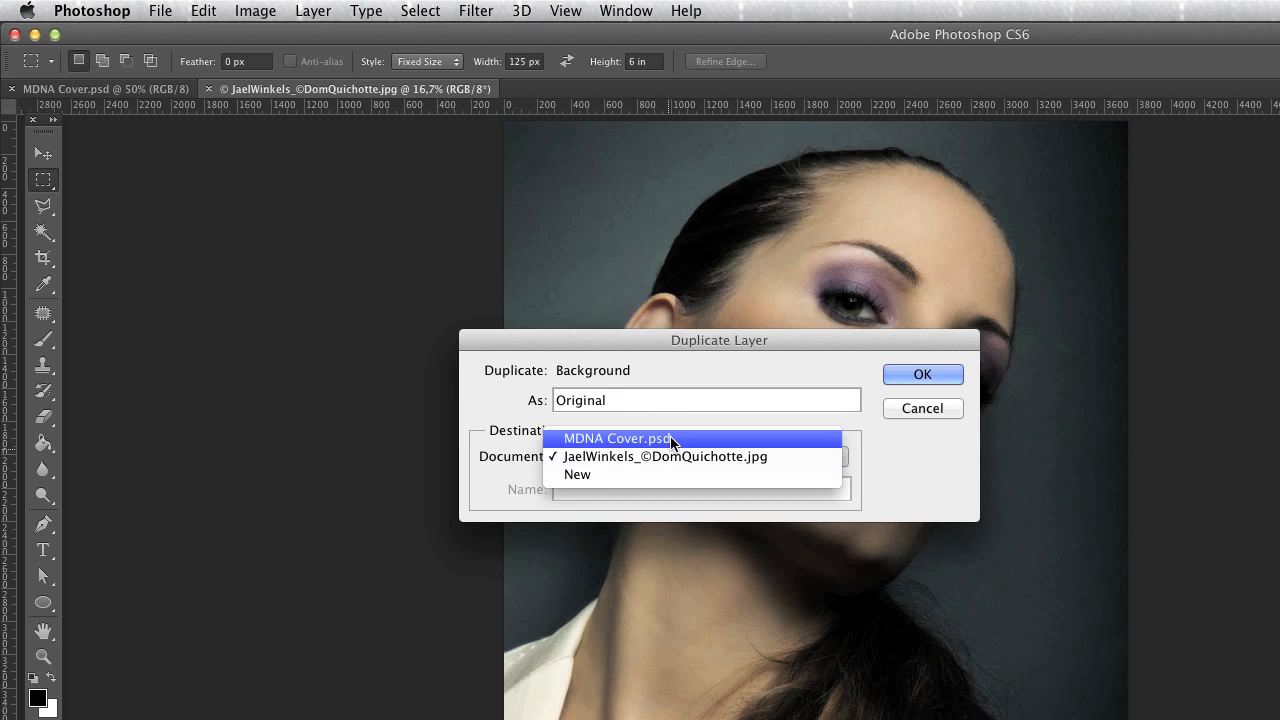
pyautogui.click(722, 440)
pyautogui.click(948, 376)
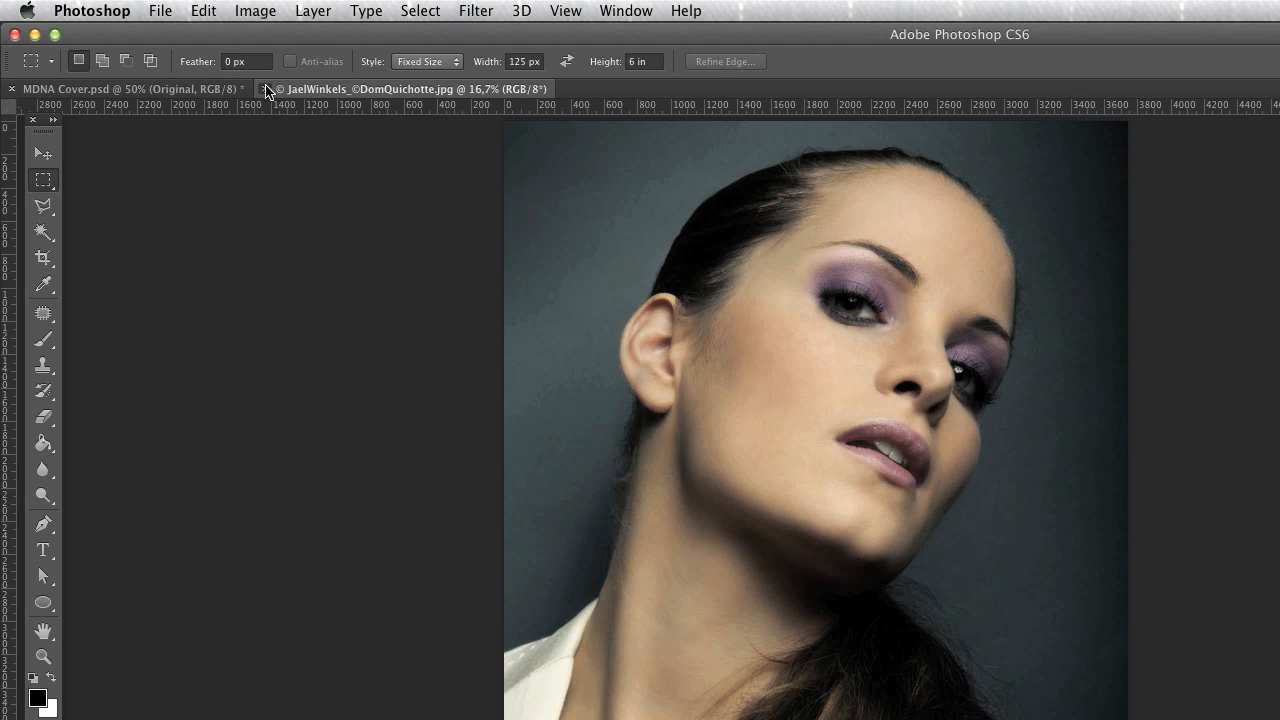
# Return to MDNA Cover.psd and flip the Original layer horizontally
pyautogui.click(266, 89)
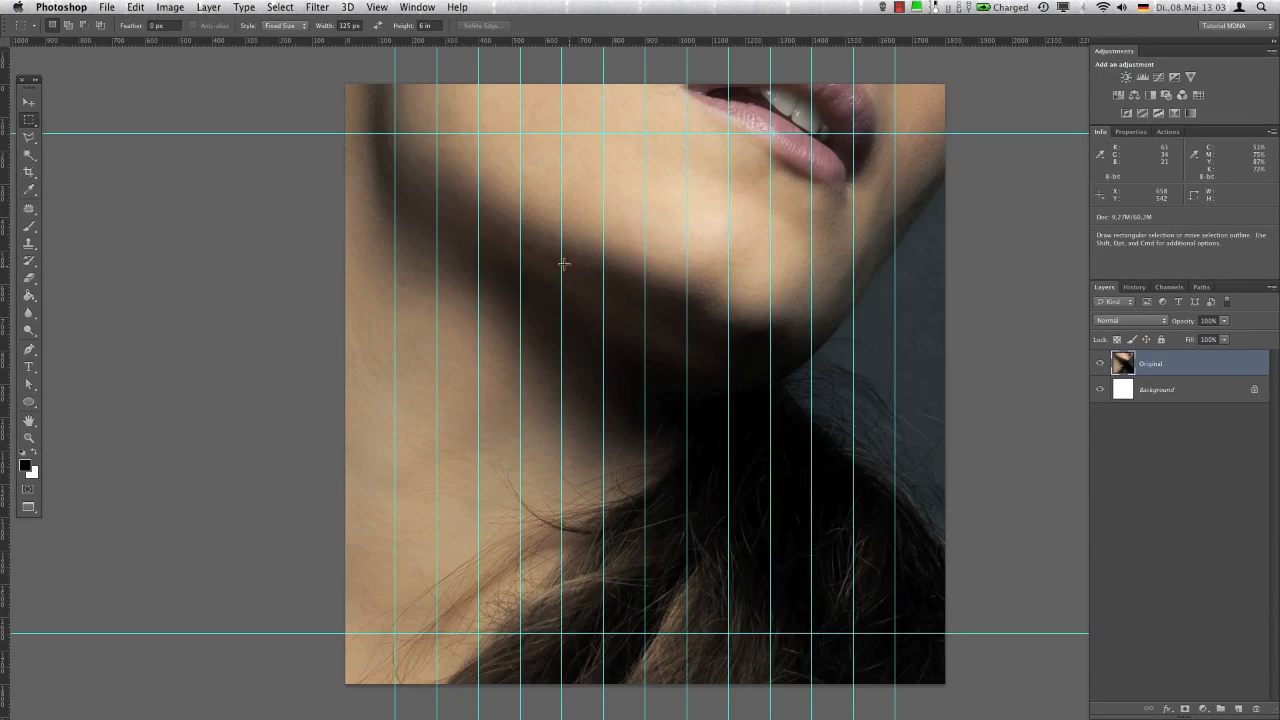
pyautogui.click(139, 7)
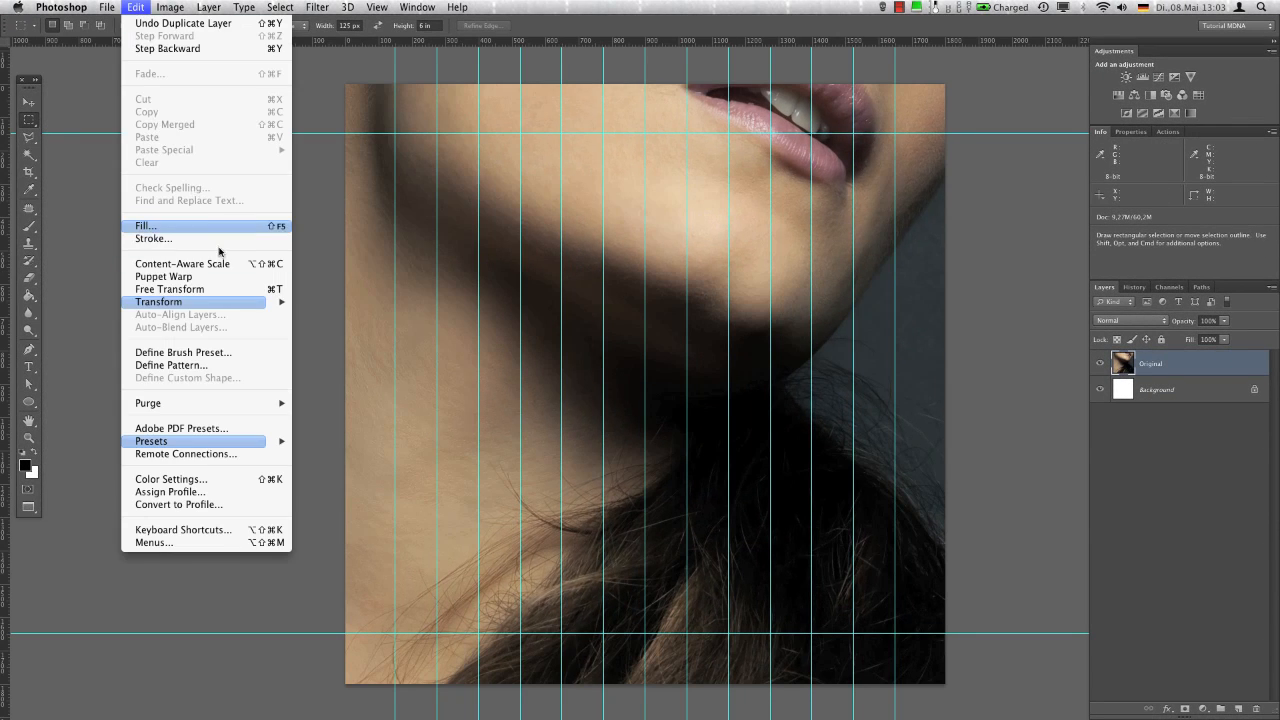
pyautogui.moveTo(224, 305)
pyautogui.click(377, 471)
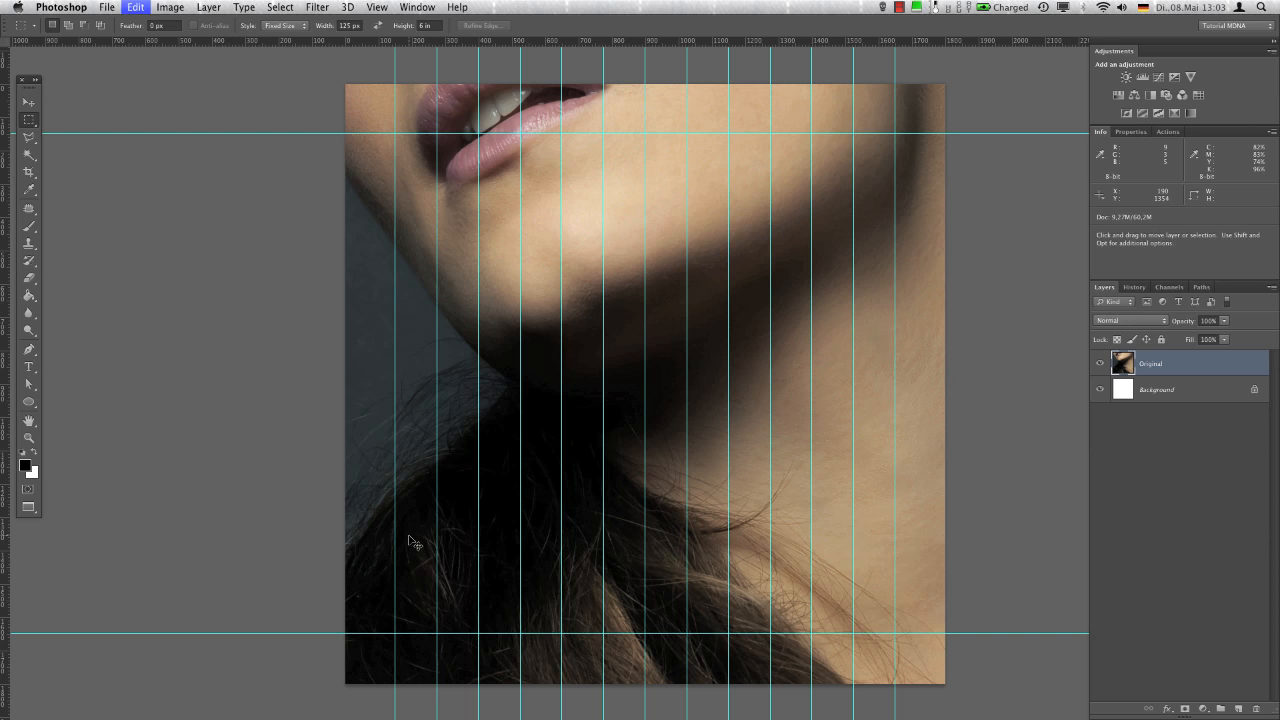
# Transform the Original layer to 42% scale and 14° rotation, and move it down and right so the whole head fits on the canvas
pyautogui.hotkey('ctrl', 't')
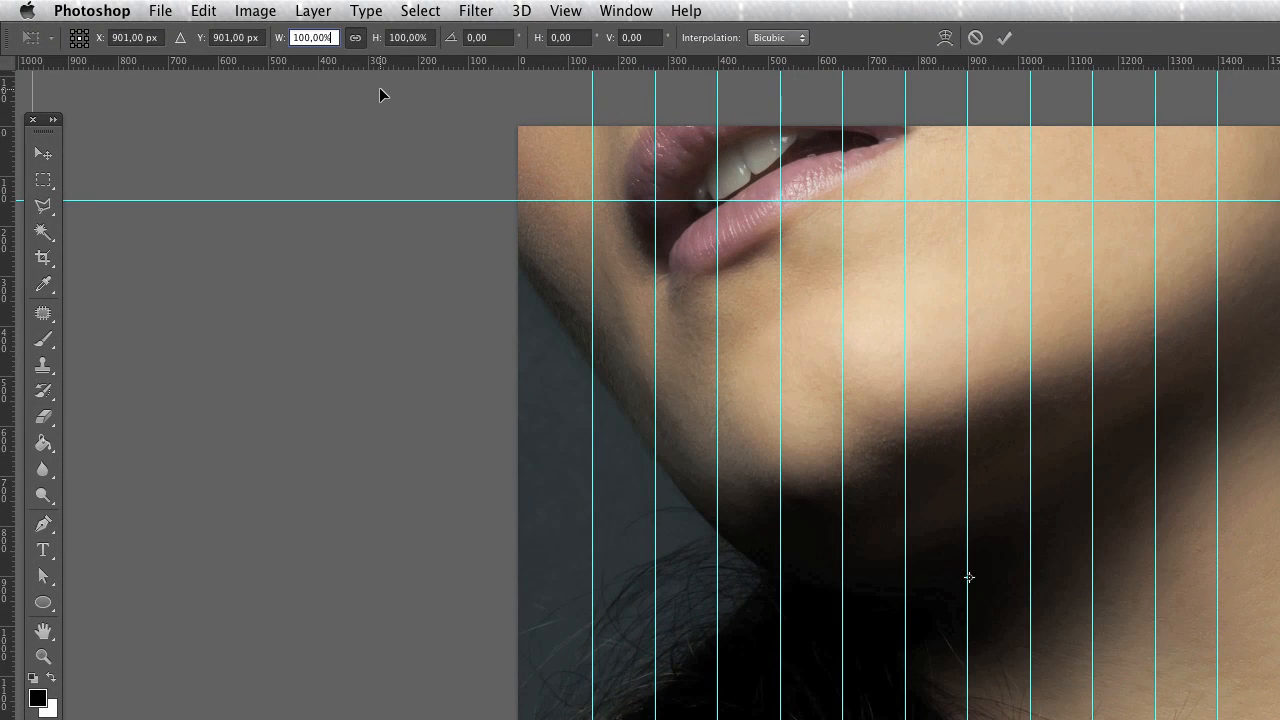
pyautogui.press('super+a')
pyautogui.write('42')
pyautogui.press('Tab')
pyautogui.press('Tab')
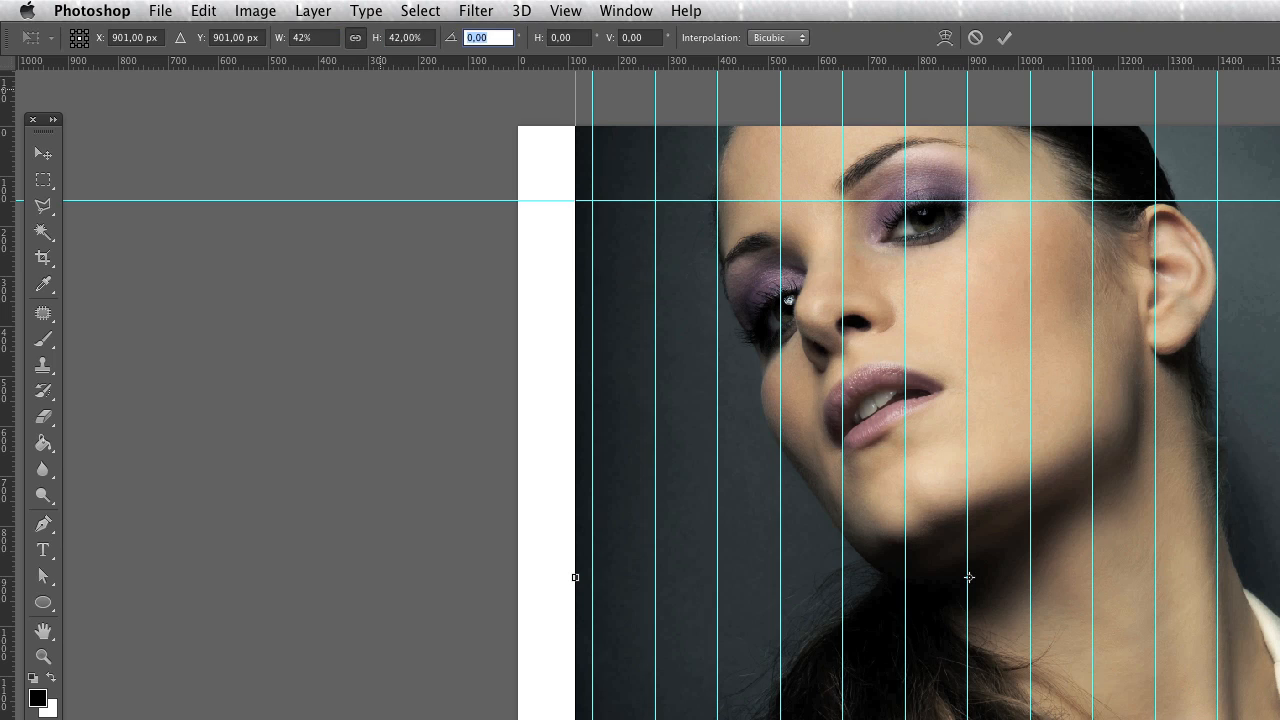
pyautogui.write('14')
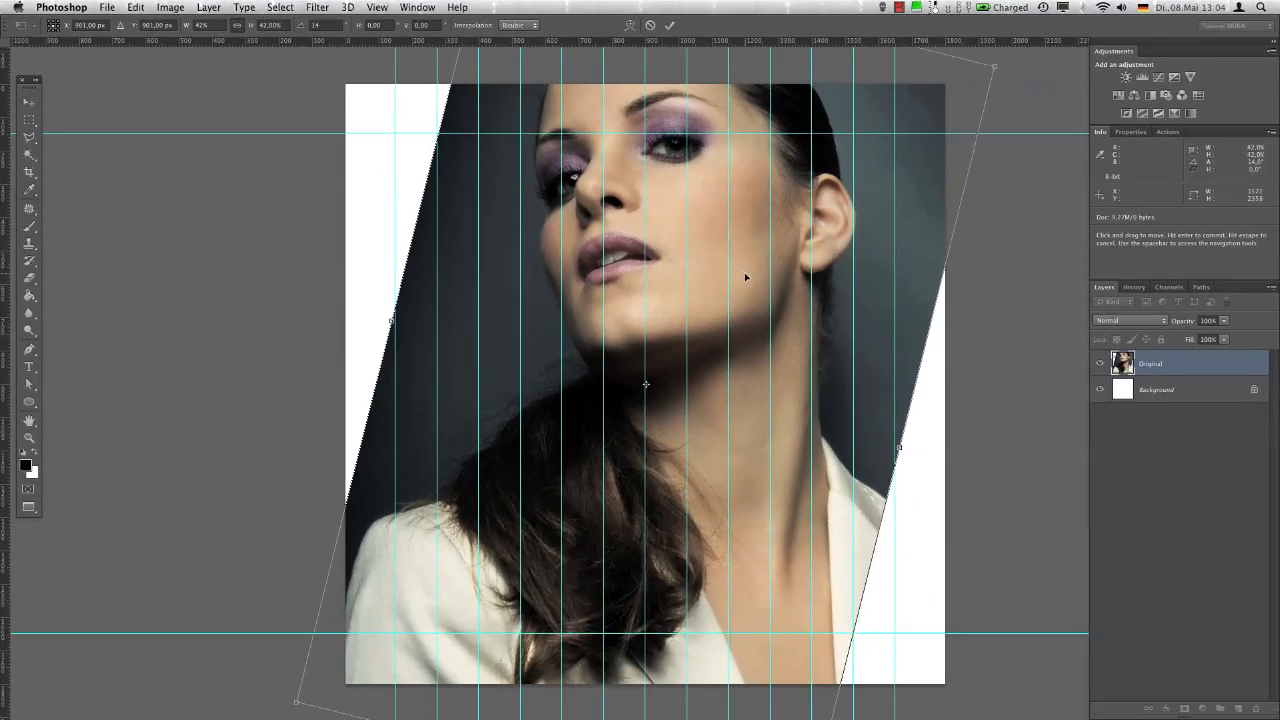
pyautogui.moveTo(745, 277); pyautogui.dragTo(785, 357)
pyautogui.press('Return')
pyautogui.press('m')
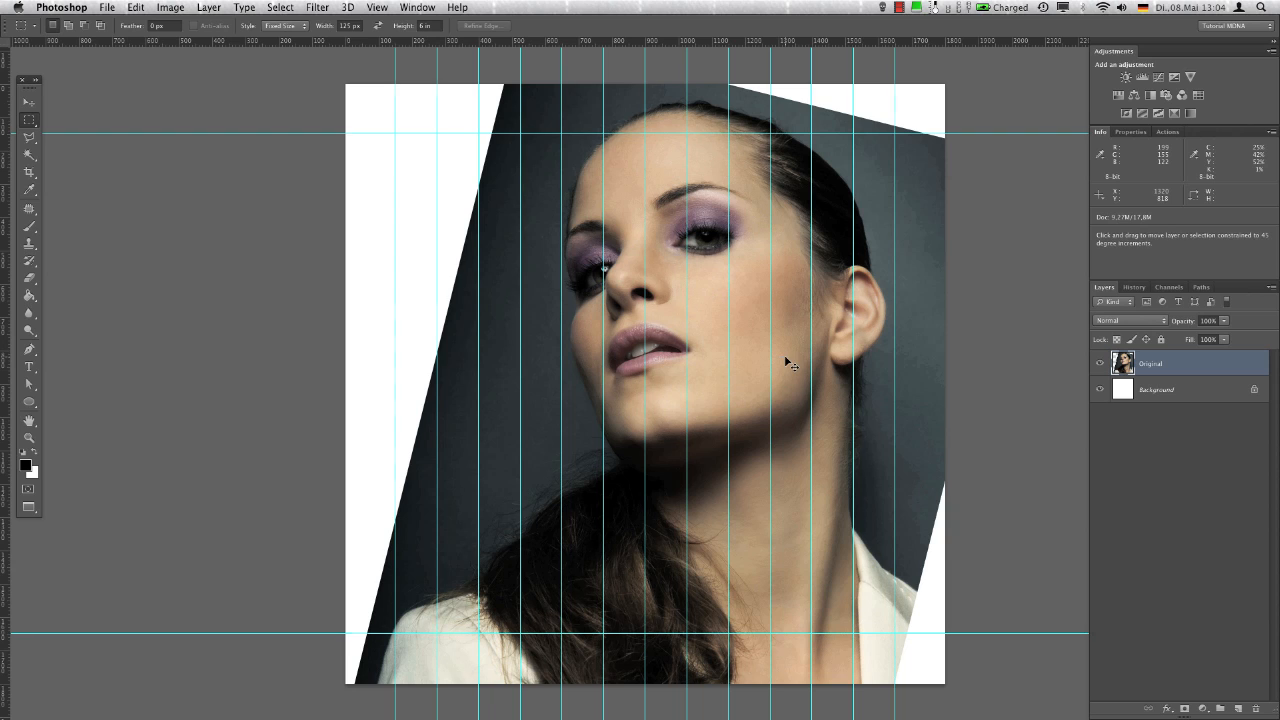
# With the guides hidden, duplicate the Original layer and flip the copy horizontally
pyautogui.press('super+semicolon')
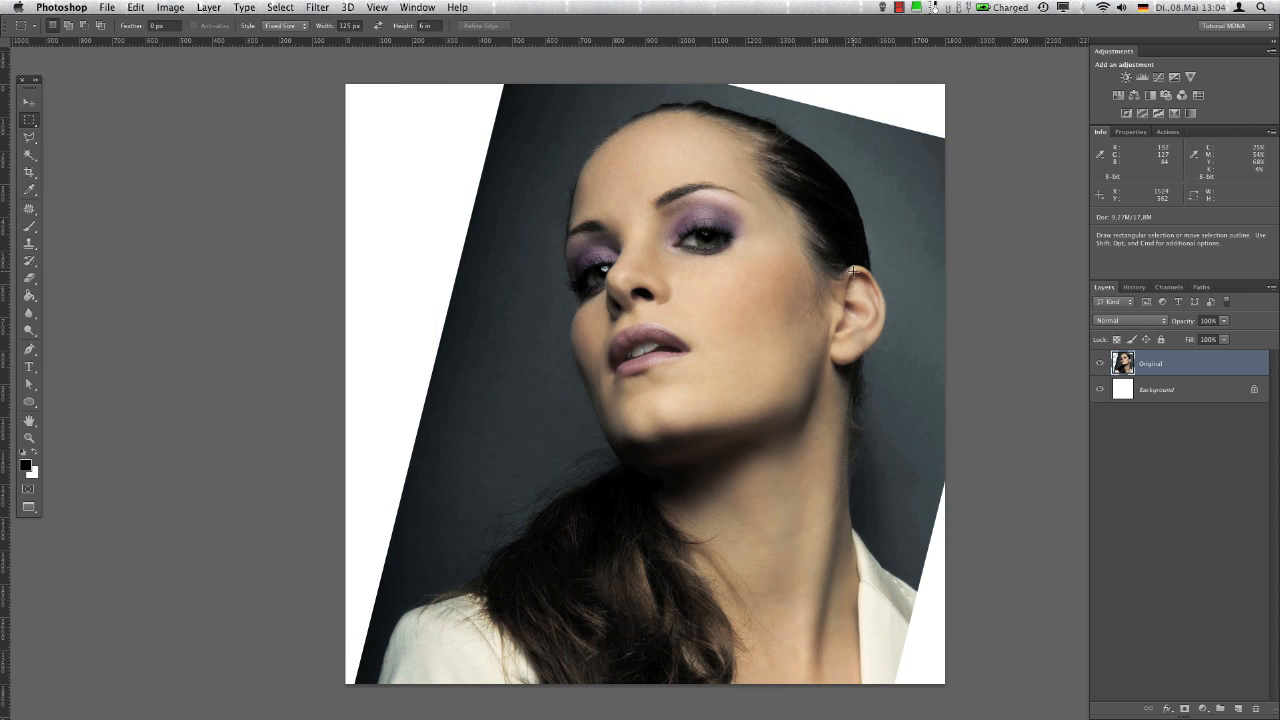
pyautogui.press('super+j')
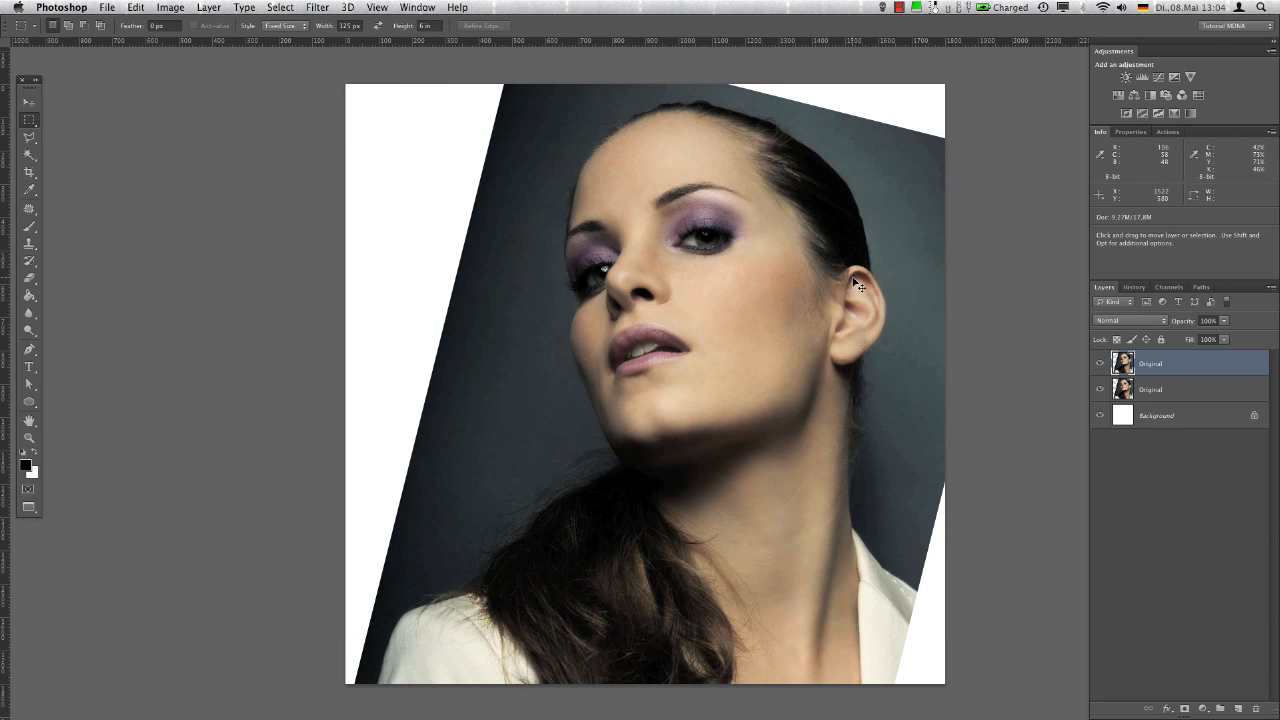
pyautogui.click(145, 8)
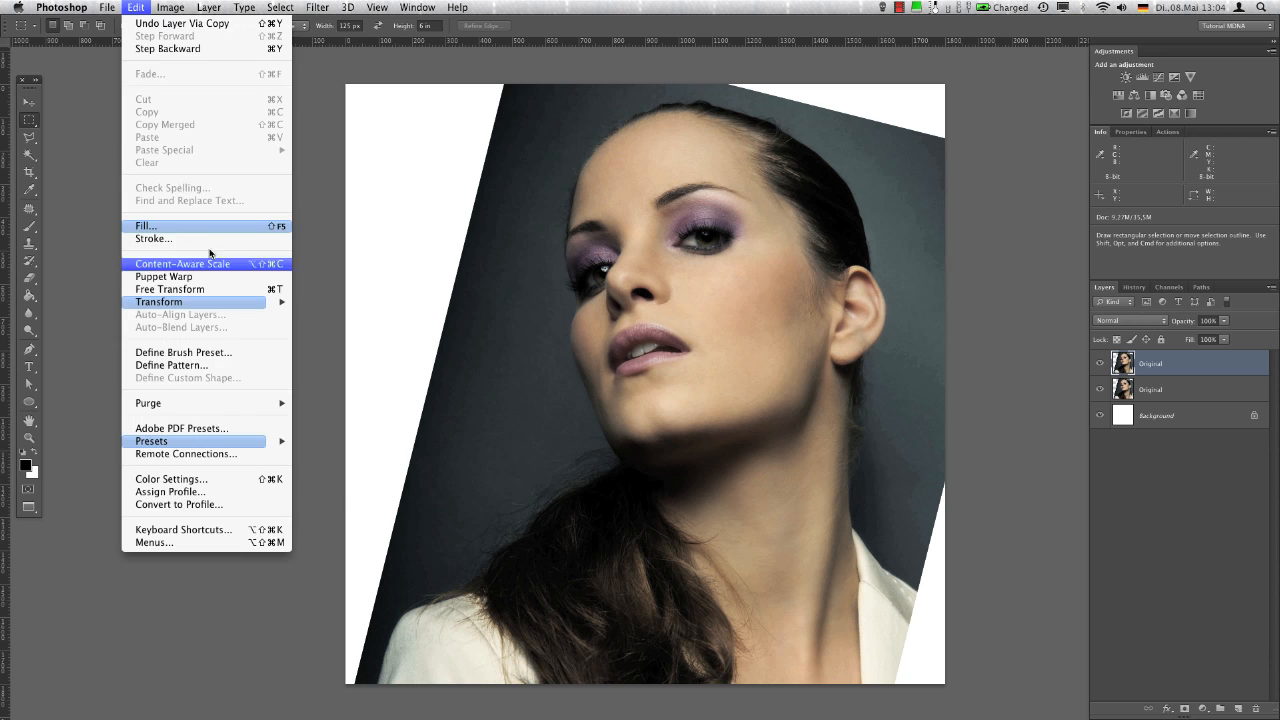
pyautogui.moveTo(234, 302)
pyautogui.click(372, 467)
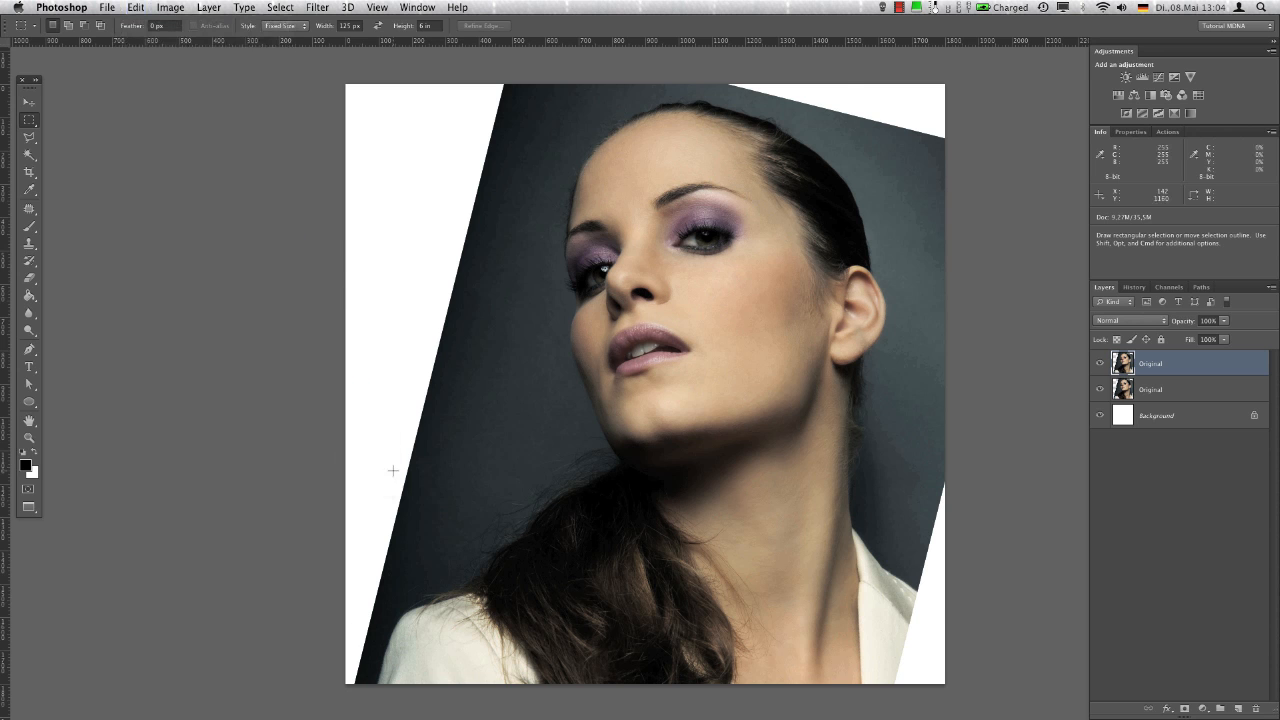
# Rotate the flipped copy by 28° with Free Transform
pyautogui.press('super+t')
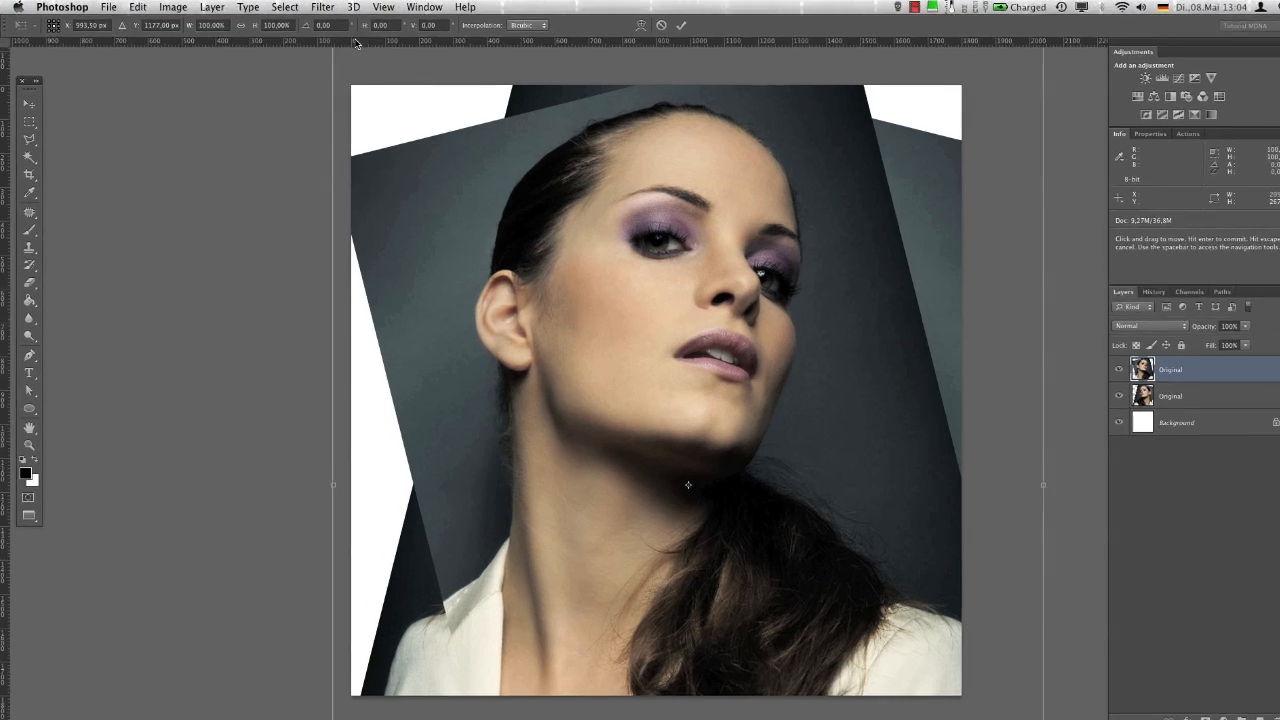
pyautogui.click(302, 27)
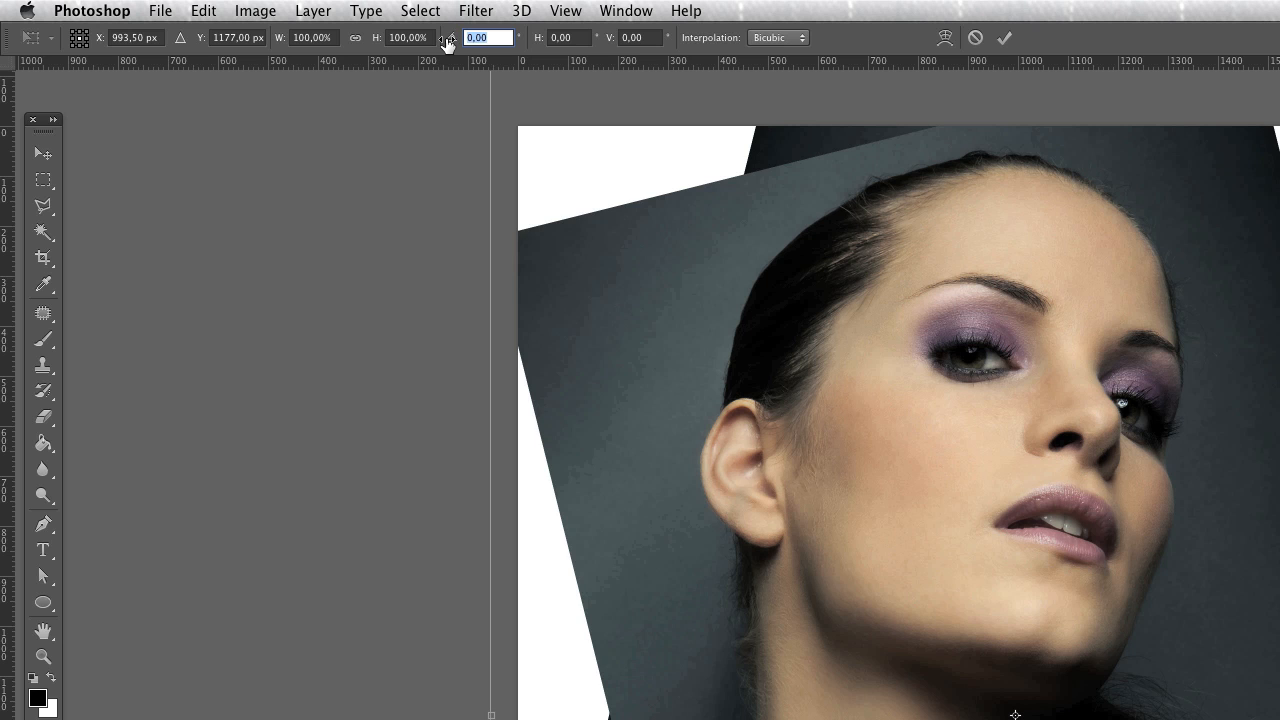
pyautogui.write('28')
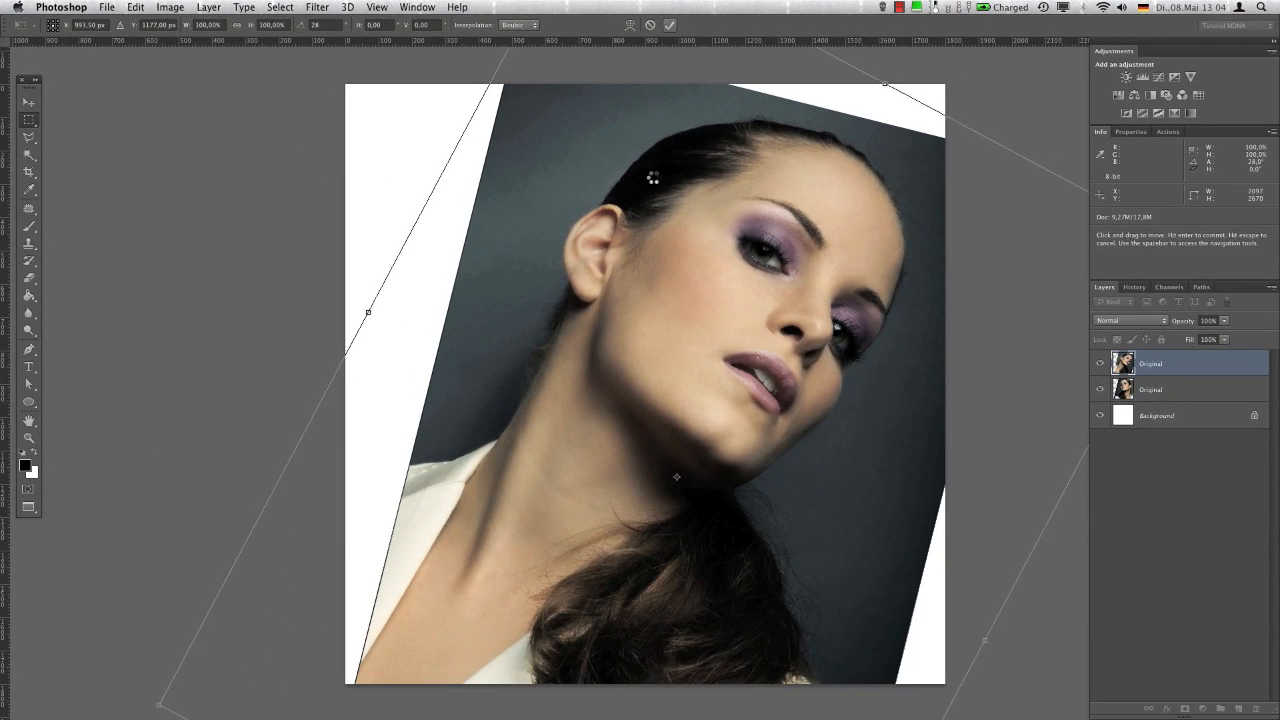
pyautogui.press('Return')
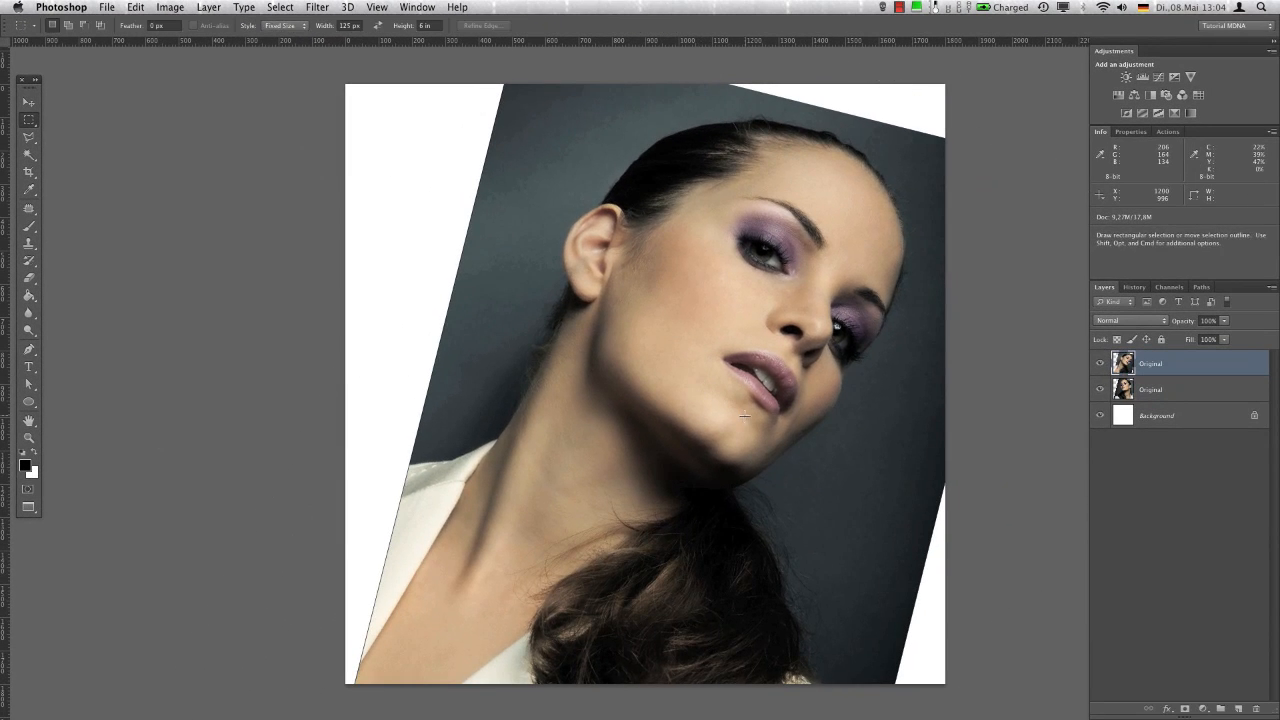
# Move the rotated copy left so it fills the white gap beside the portrait, and merge all visible layers
pyautogui.press('v')
pyautogui.moveTo(758, 420); pyautogui.dragTo(398, 354)
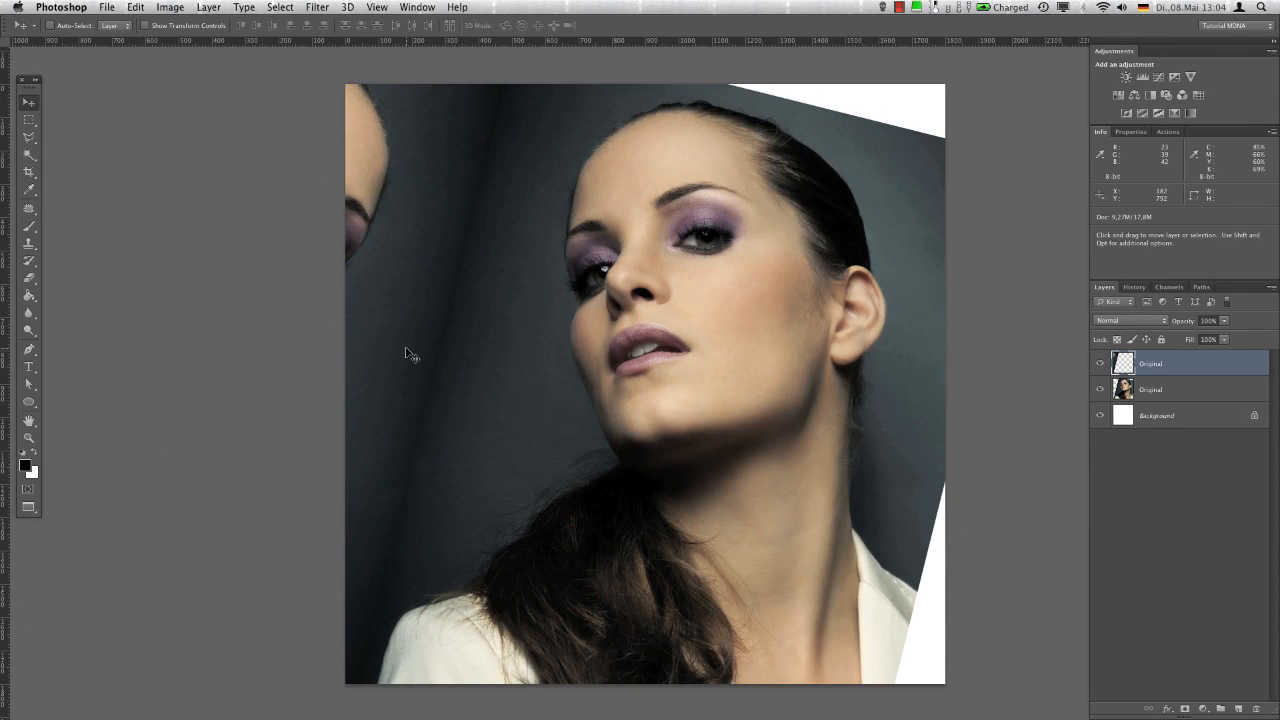
pyautogui.click(208, 7)
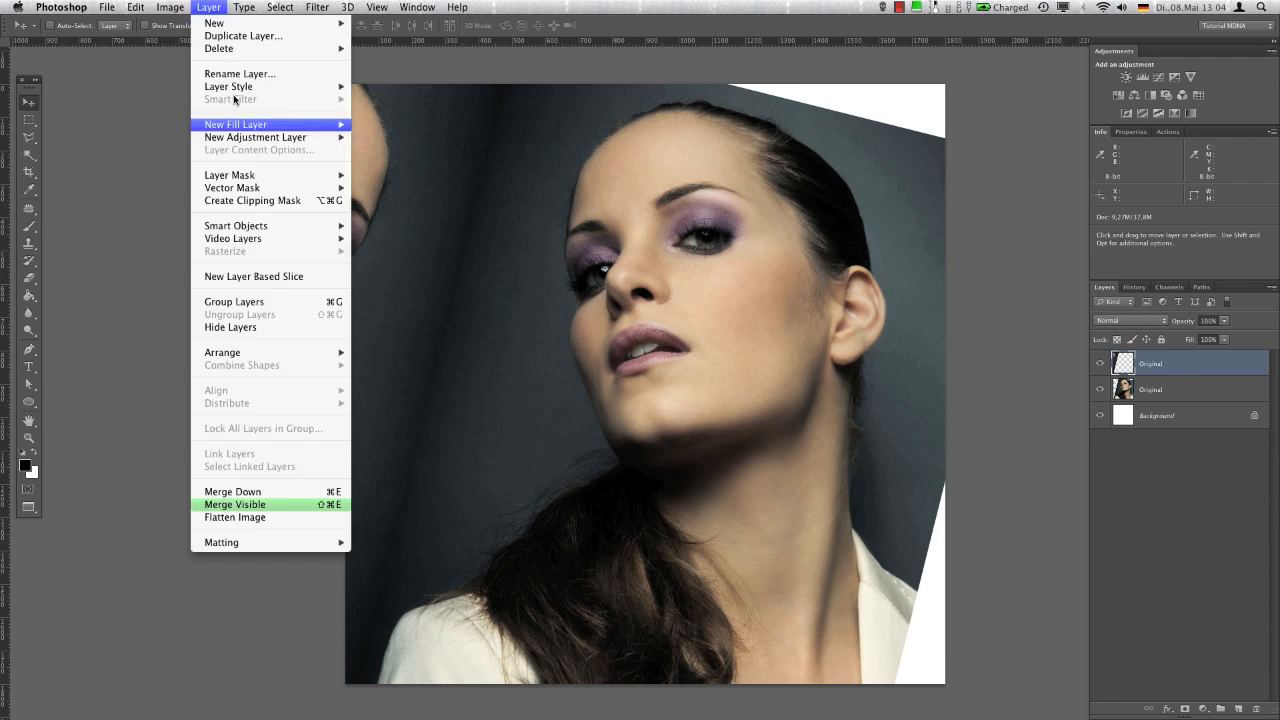
pyautogui.click(285, 505)
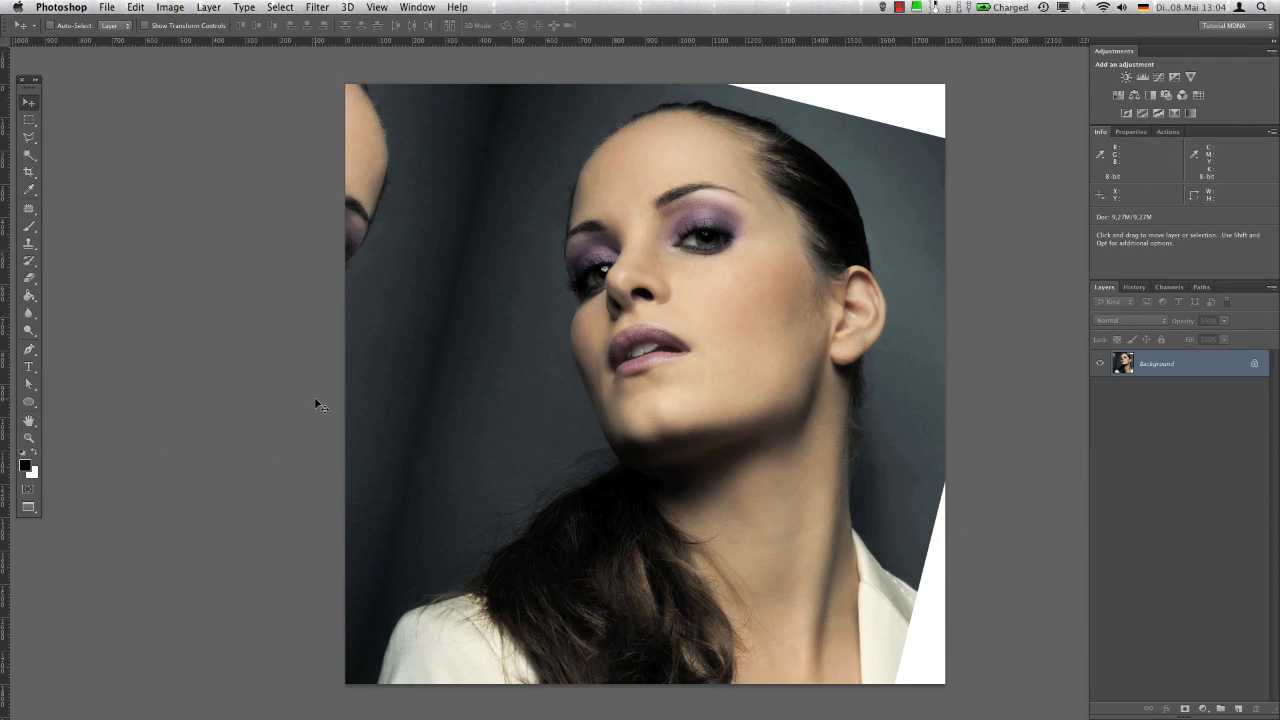
# Select the stray face in the upper-left corner and the white upper-right corner with one Polygonal Lasso outline
pyautogui.press('l')
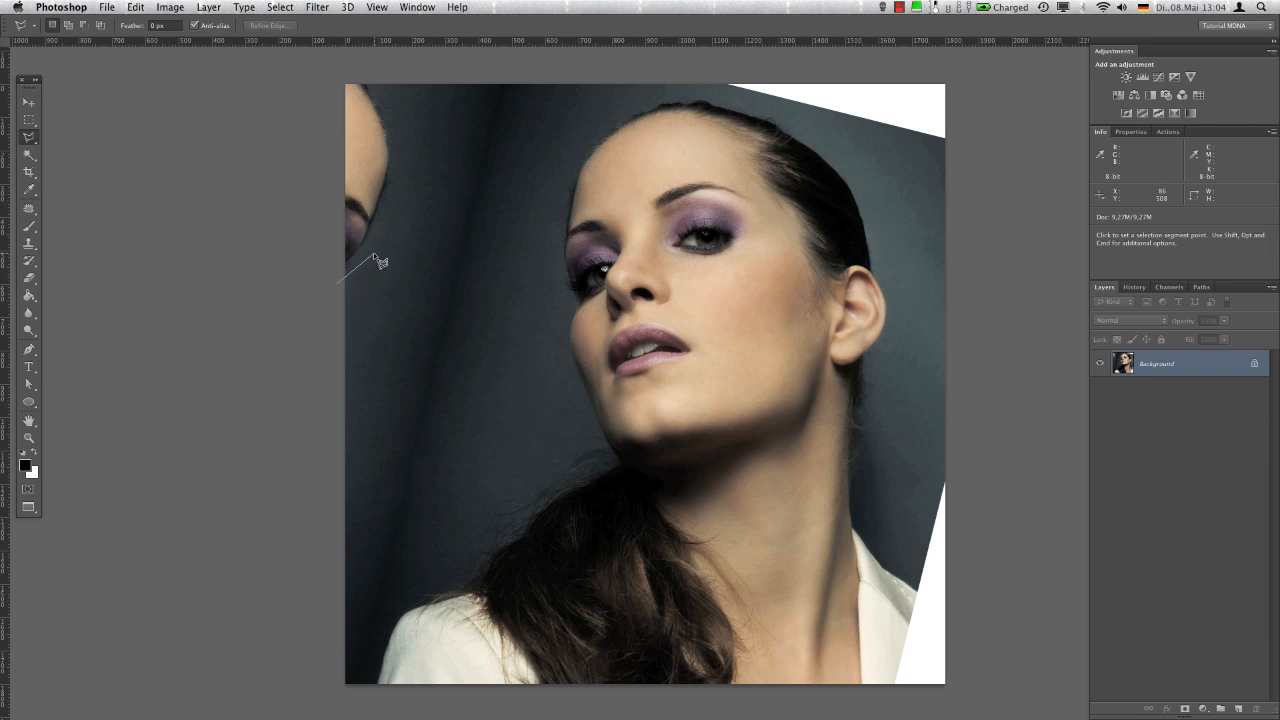
pyautogui.click(400, 79)
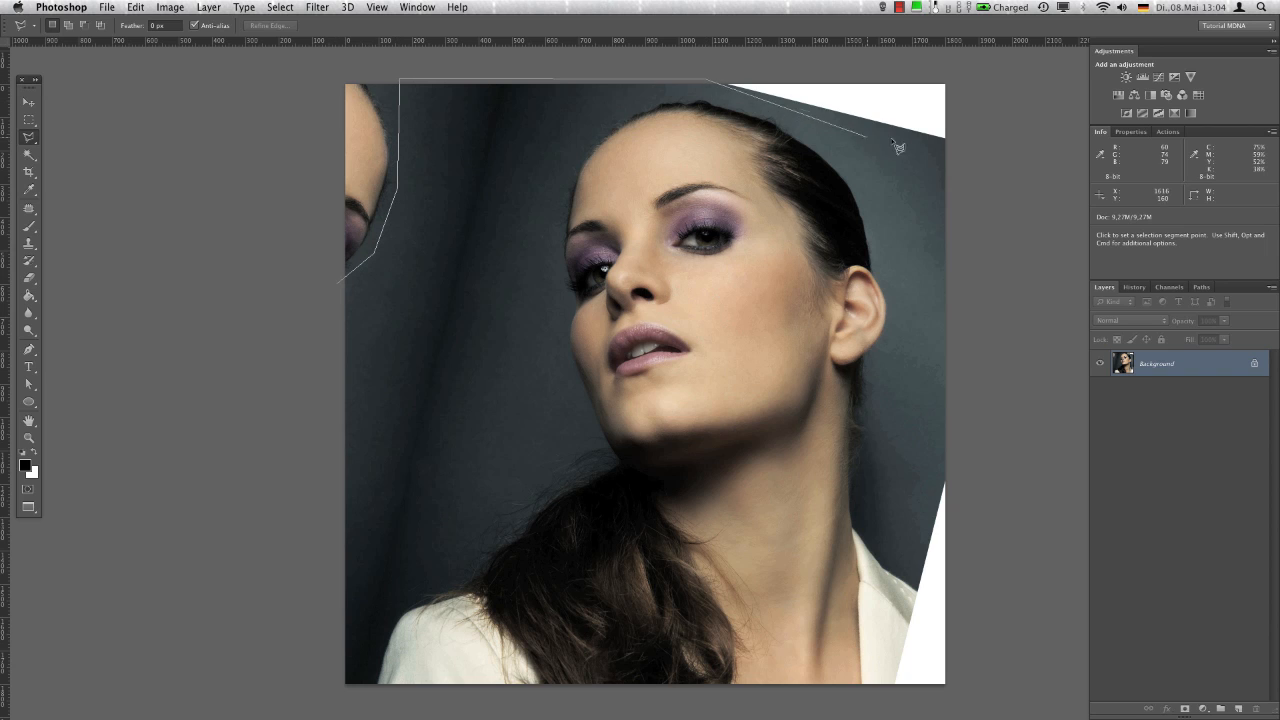
pyautogui.click(966, 152)
pyautogui.click(949, 72)
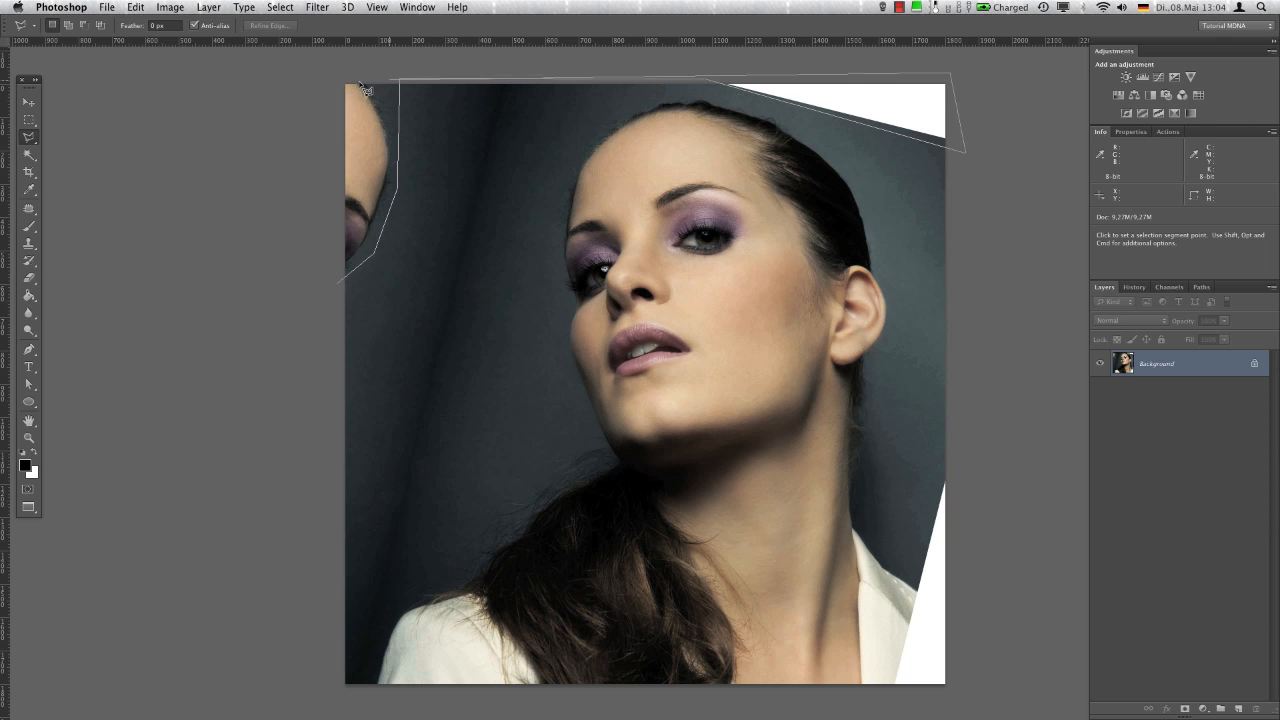
pyautogui.doubleClick(323, 73)
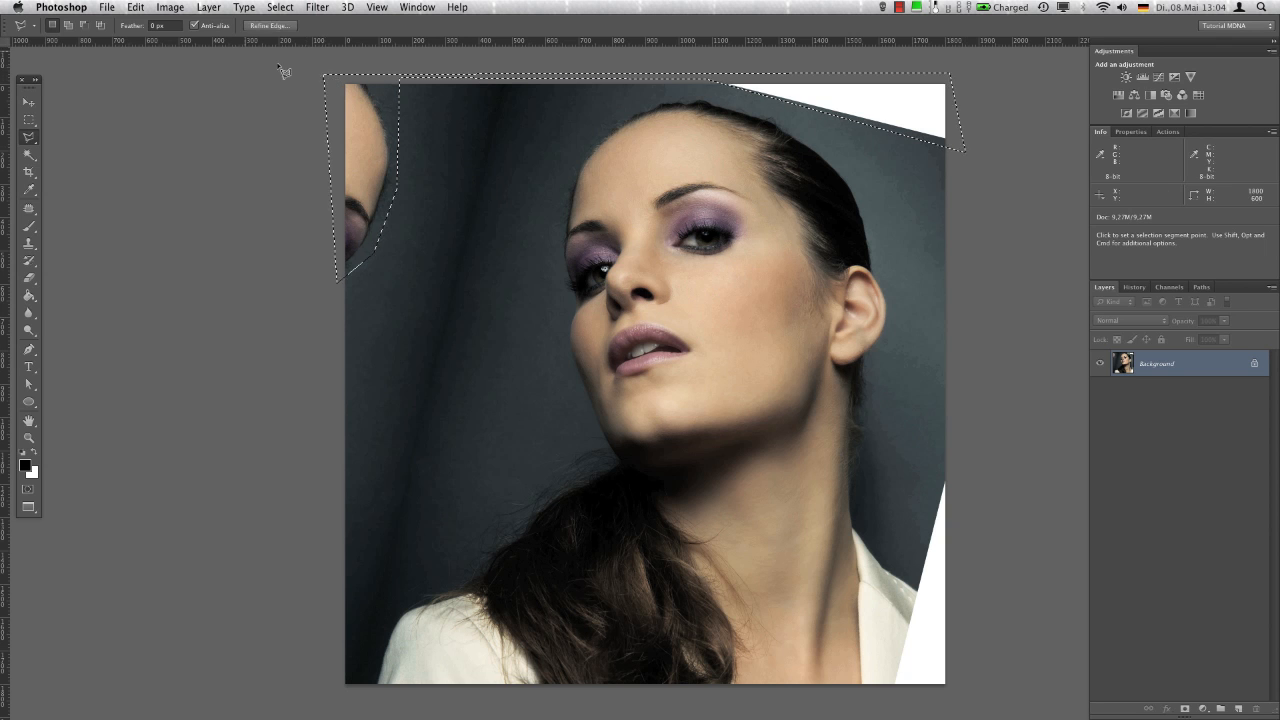
# Fill the selected corners using Content-Aware and deselect the area
pyautogui.click(135, 7)
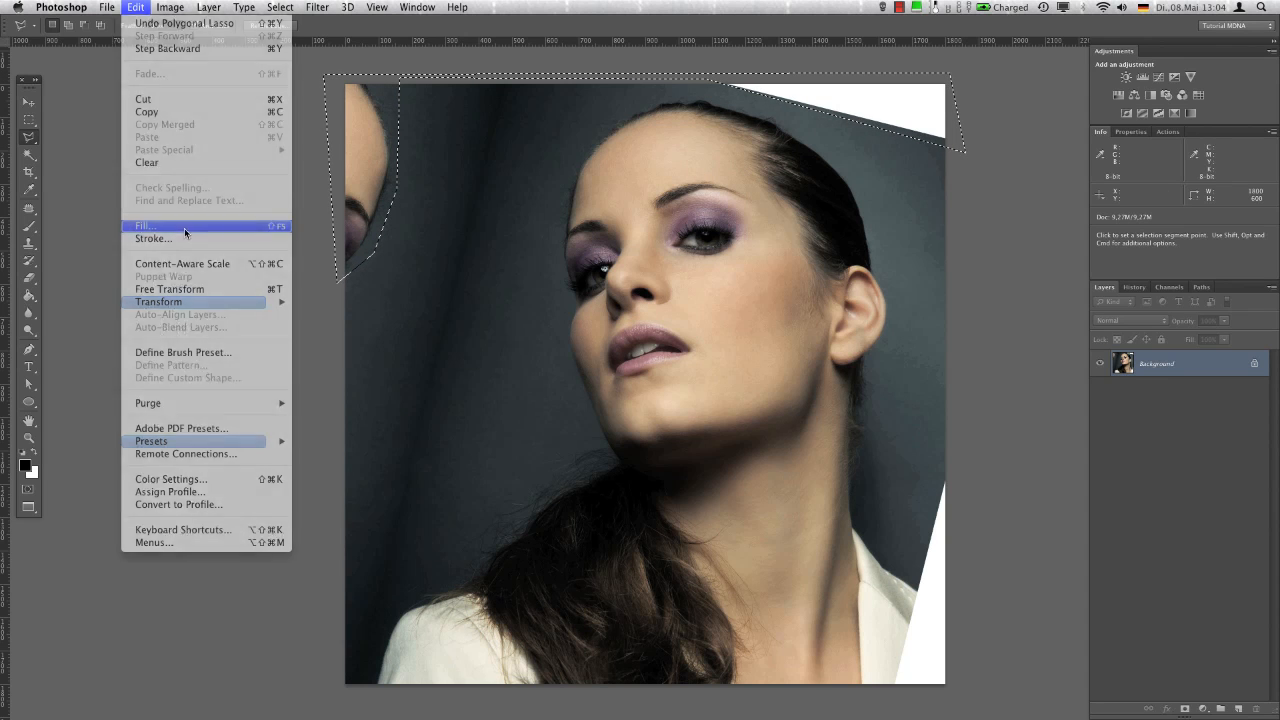
pyautogui.click(184, 232)
pyautogui.click(468, 240)
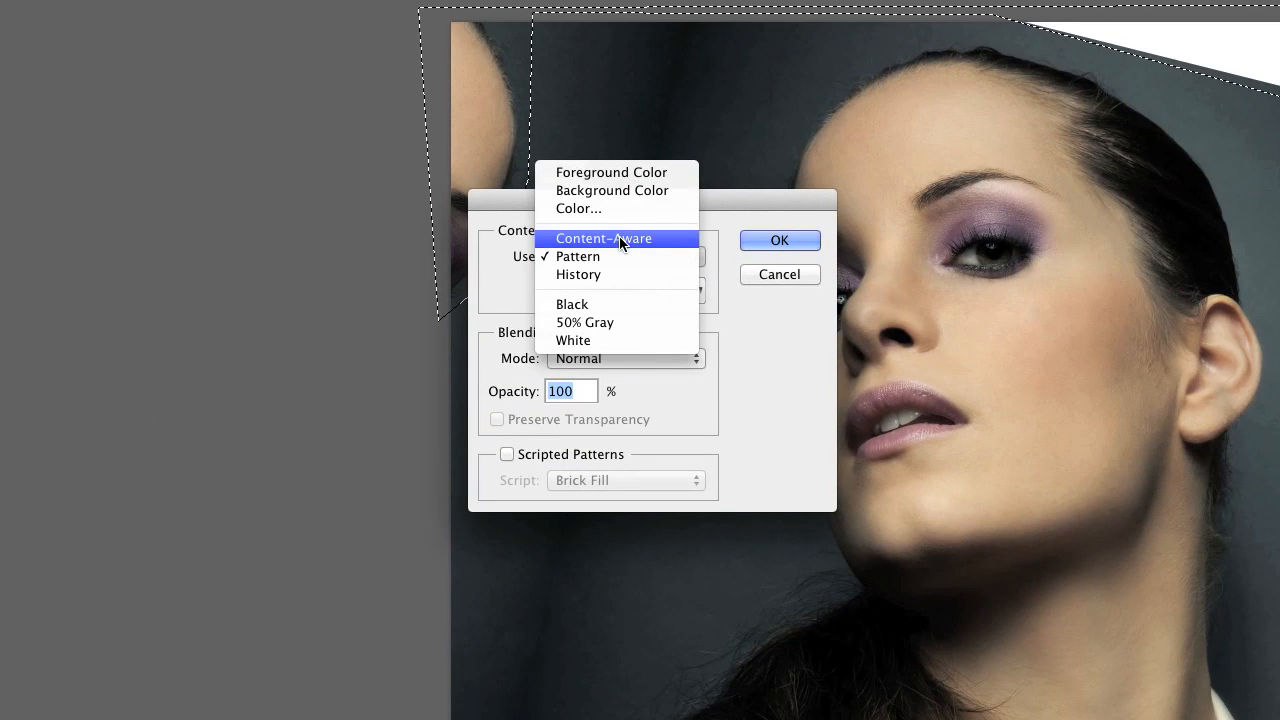
pyautogui.click(620, 243)
pyautogui.click(800, 243)
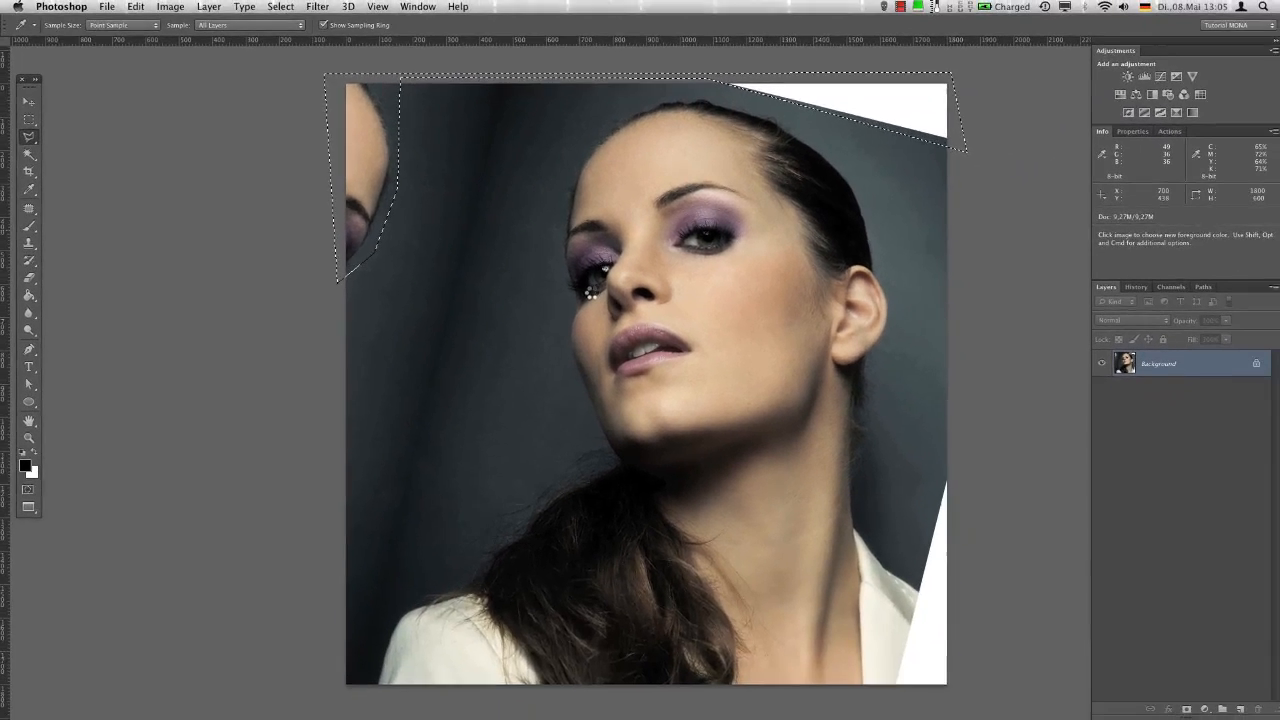
pyautogui.press('l')
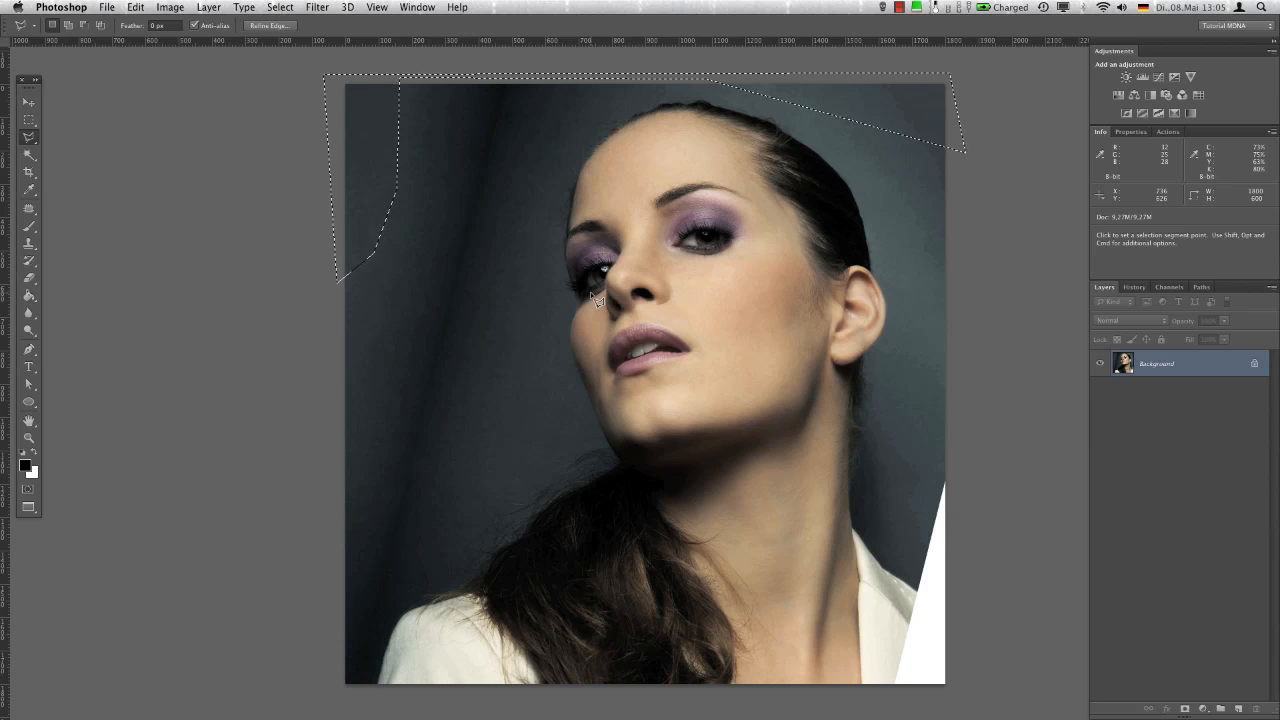
pyautogui.press('super+d')
# Clone the dark backdrop and jacket shoulder over the white wedge in the lower-right corner with the Clone Stamp
pyautogui.press('z')
pyautogui.click(943, 592)
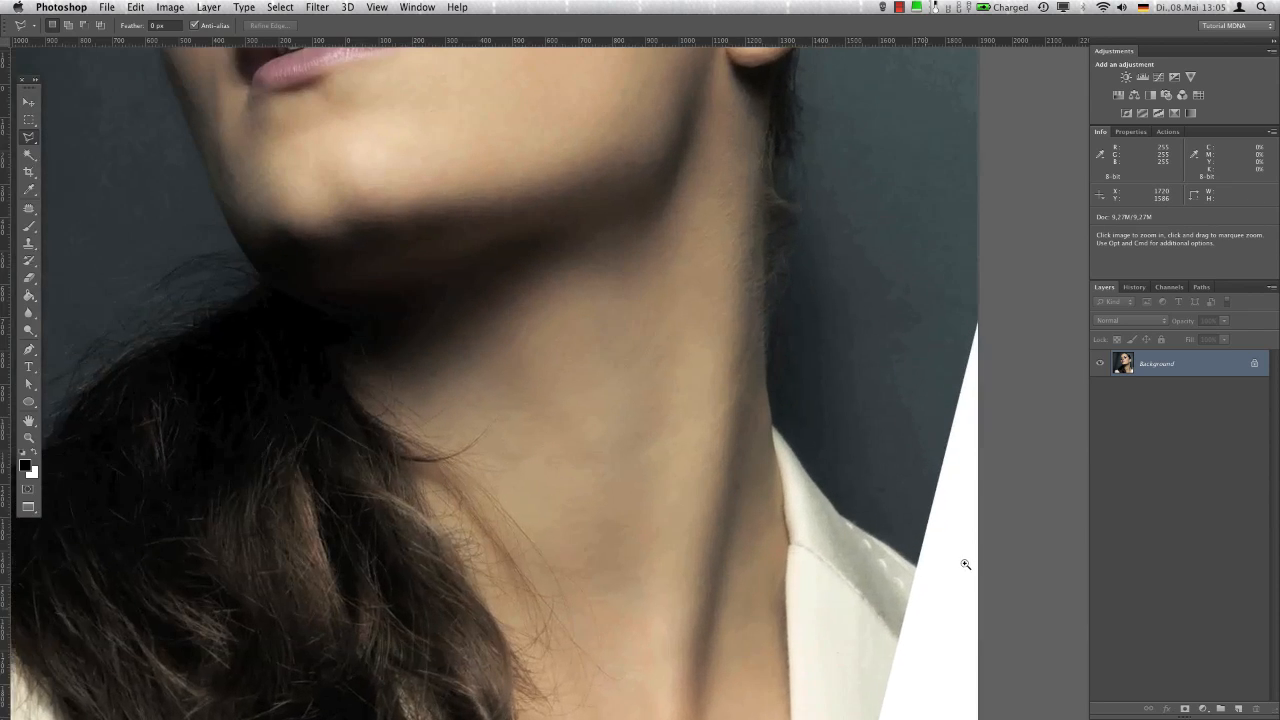
pyautogui.moveTo(851, 527); pyautogui.dragTo(711, 363)
pyautogui.press('s')
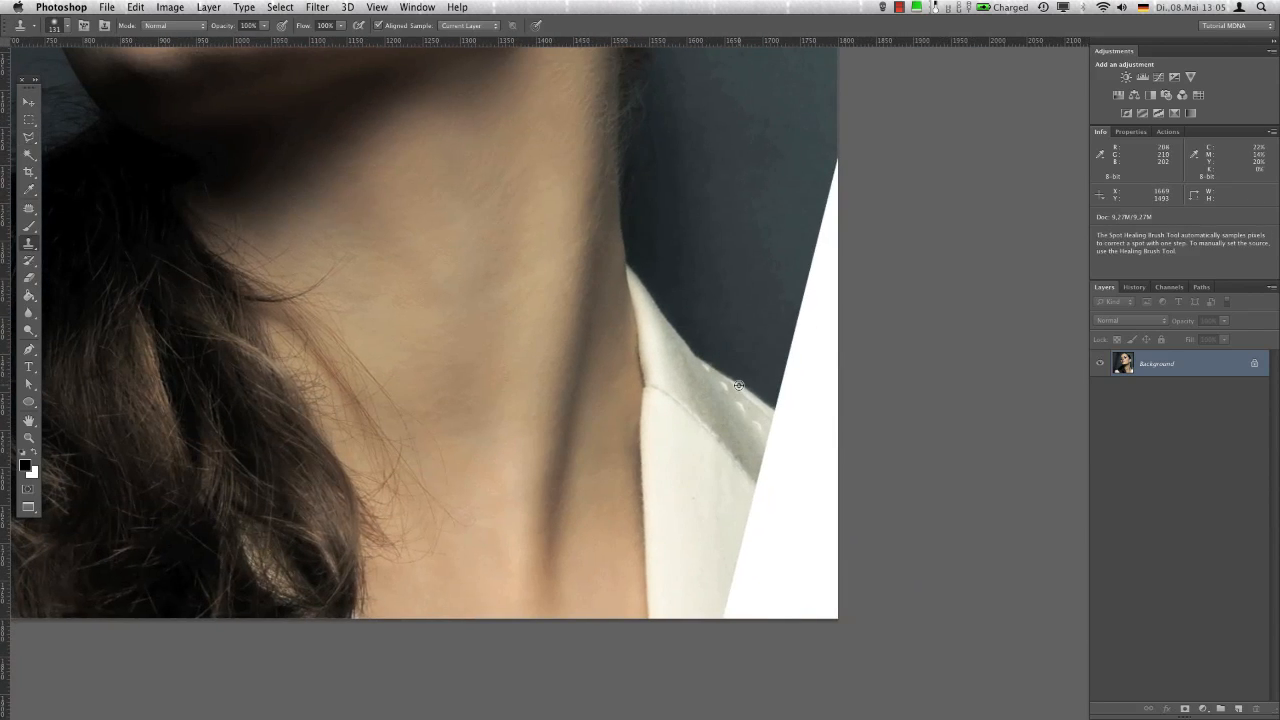
pyautogui.keyDown('alt'); pyautogui.click(739, 382); pyautogui.keyUp('alt')
pyautogui.moveTo(779, 405)
pyautogui.mouseDown()
pyautogui.moveTo(834, 169)
pyautogui.moveTo(798, 388)
pyautogui.moveTo(819, 322)
pyautogui.moveTo(799, 409)
pyautogui.moveTo(766, 442)
pyautogui.moveTo(784, 456)
pyautogui.moveTo(732, 621)
pyautogui.moveTo(787, 555)
pyautogui.moveTo(813, 467)
pyautogui.moveTo(762, 636)
pyautogui.moveTo(840, 454)
pyautogui.moveTo(854, 406)
pyautogui.moveTo(836, 412)
pyautogui.moveTo(835, 362)
pyautogui.moveTo(842, 435)
pyautogui.moveTo(805, 617)
pyautogui.moveTo(813, 579)
pyautogui.mouseUp()
pyautogui.press('super+0')
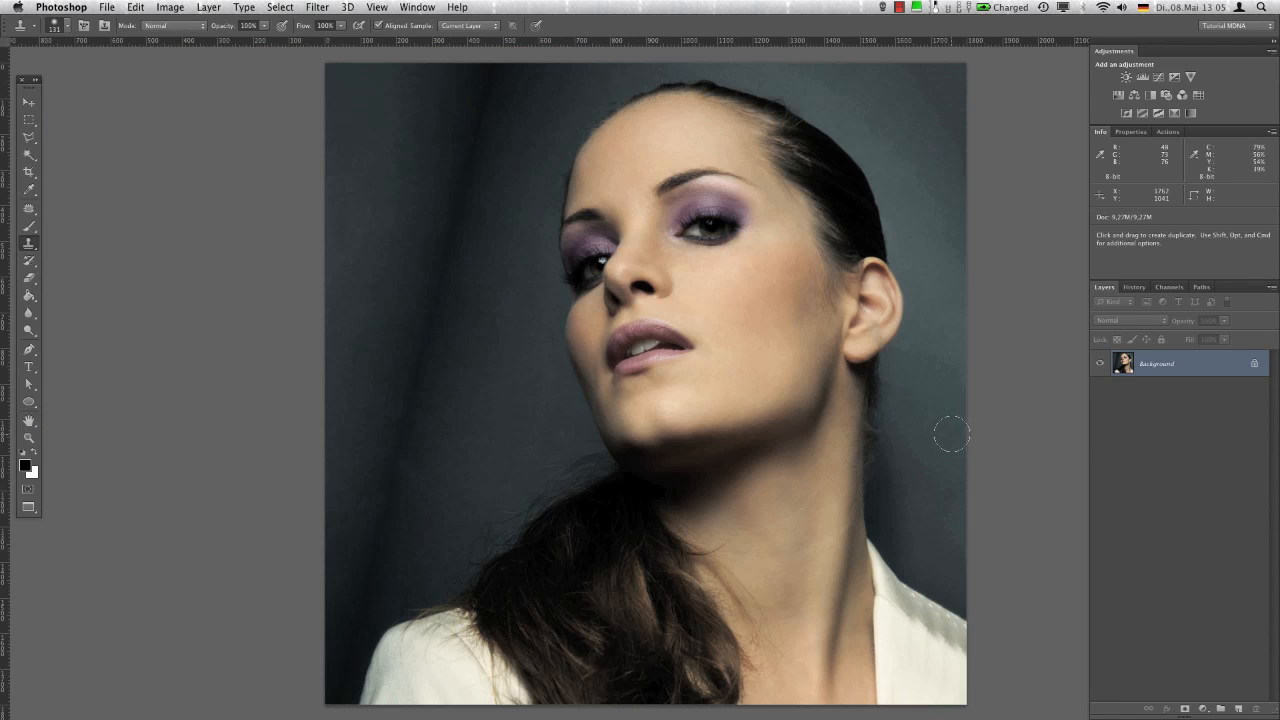
# Convert the Background layer to a Smart Object and show the guides again
pyautogui.rightClick(1166, 373)
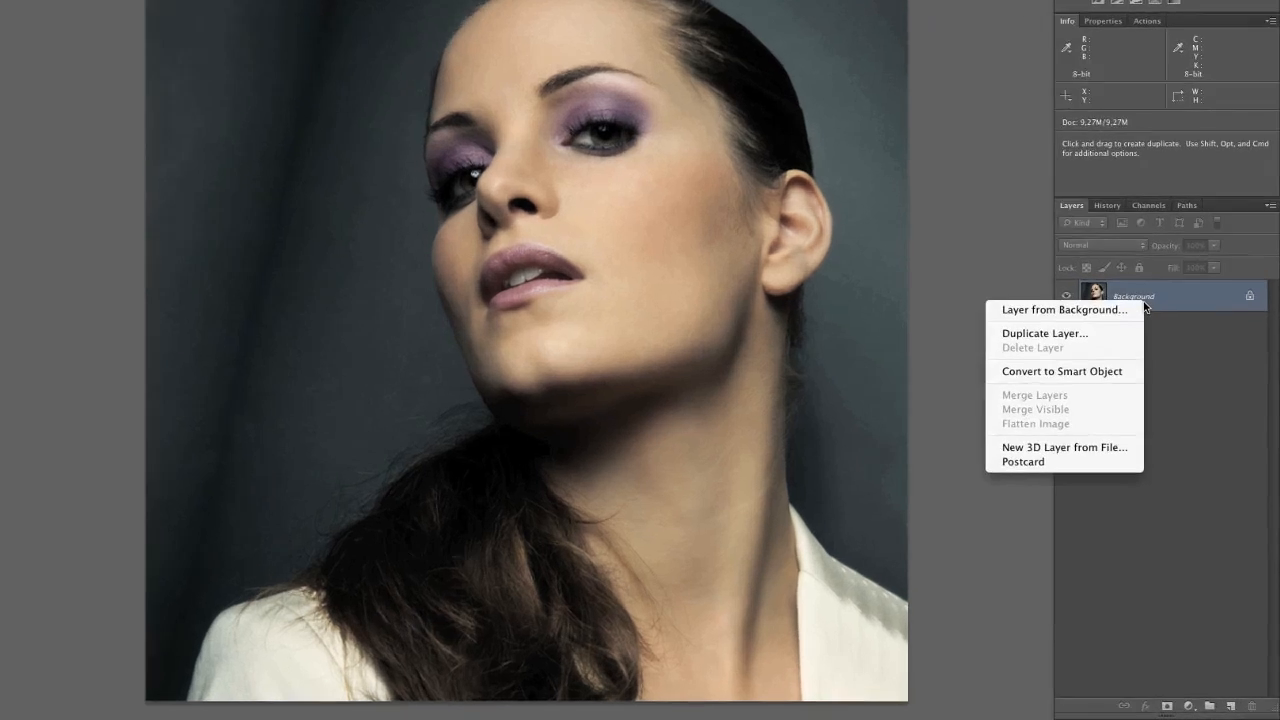
pyautogui.click(1135, 428)
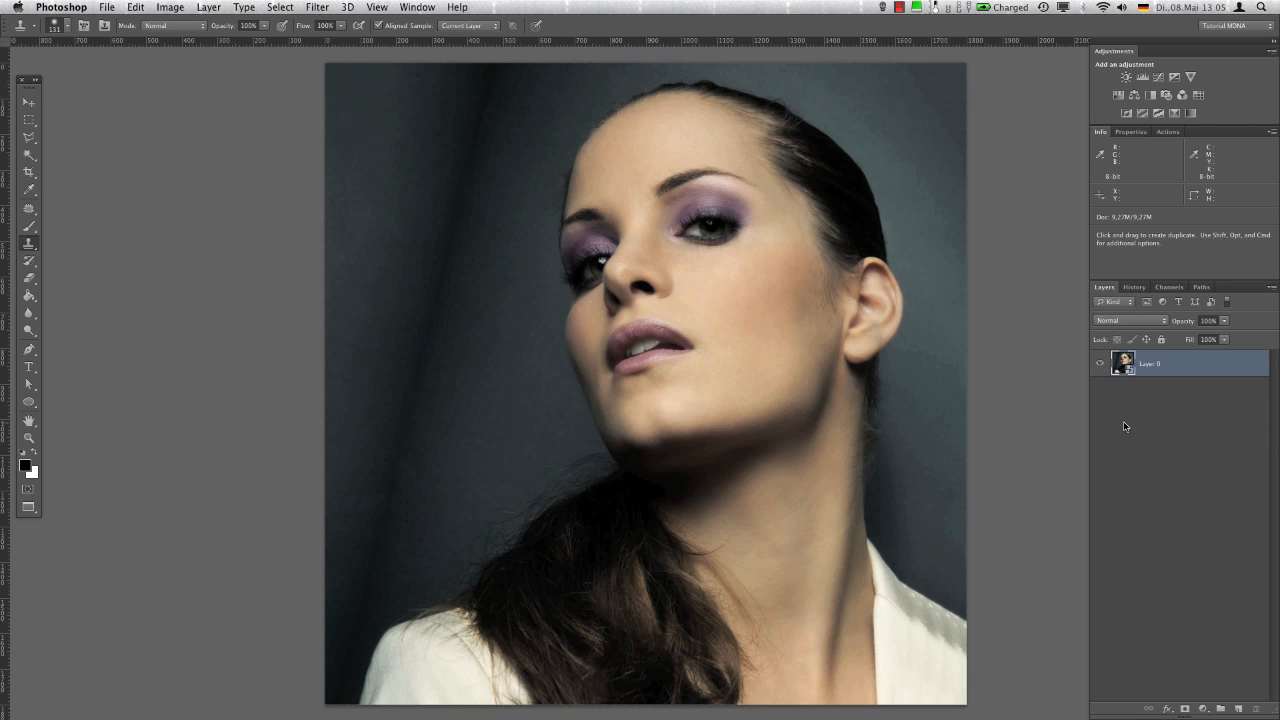
pyautogui.press('super+semicolon')
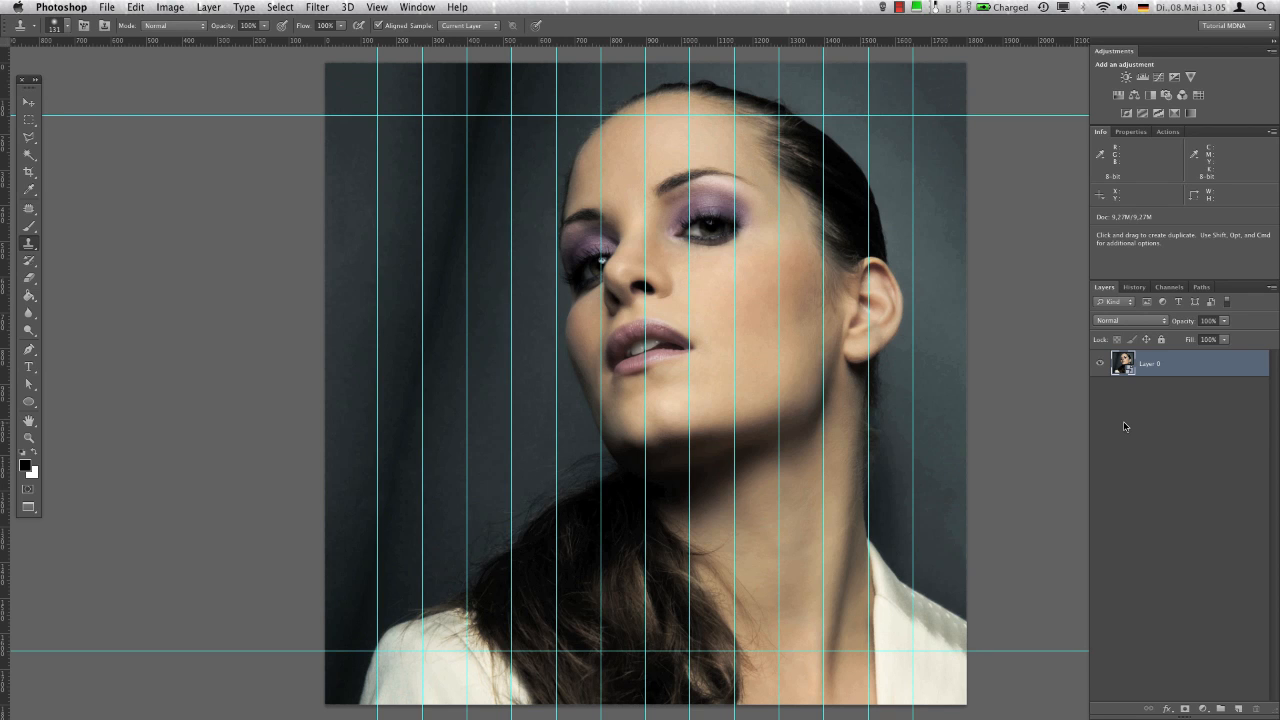
# Mask the layer to the 150 × 1800 px strip left of the first guide, selected with the Normal marquee preset
pyautogui.click(30, 120)
pyautogui.click(33, 27)
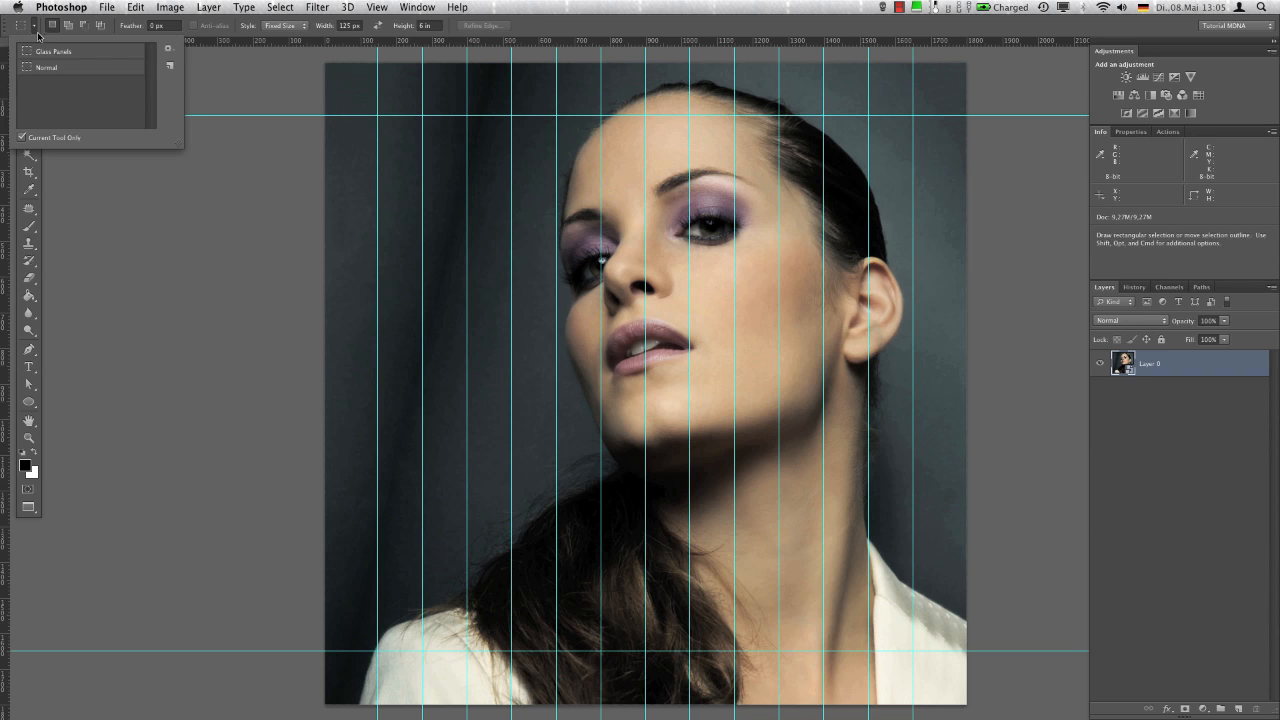
pyautogui.click(45, 67)
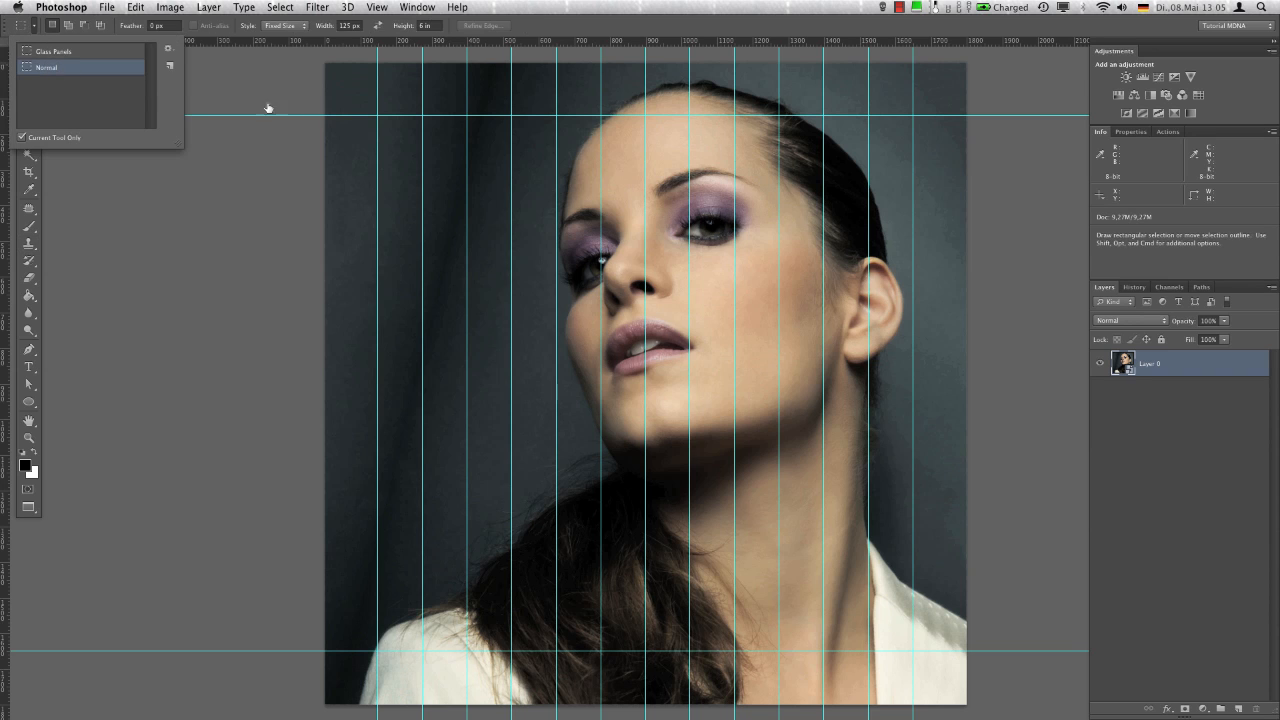
pyautogui.click(326, 70)
pyautogui.moveTo(326, 66); pyautogui.dragTo(377, 705)
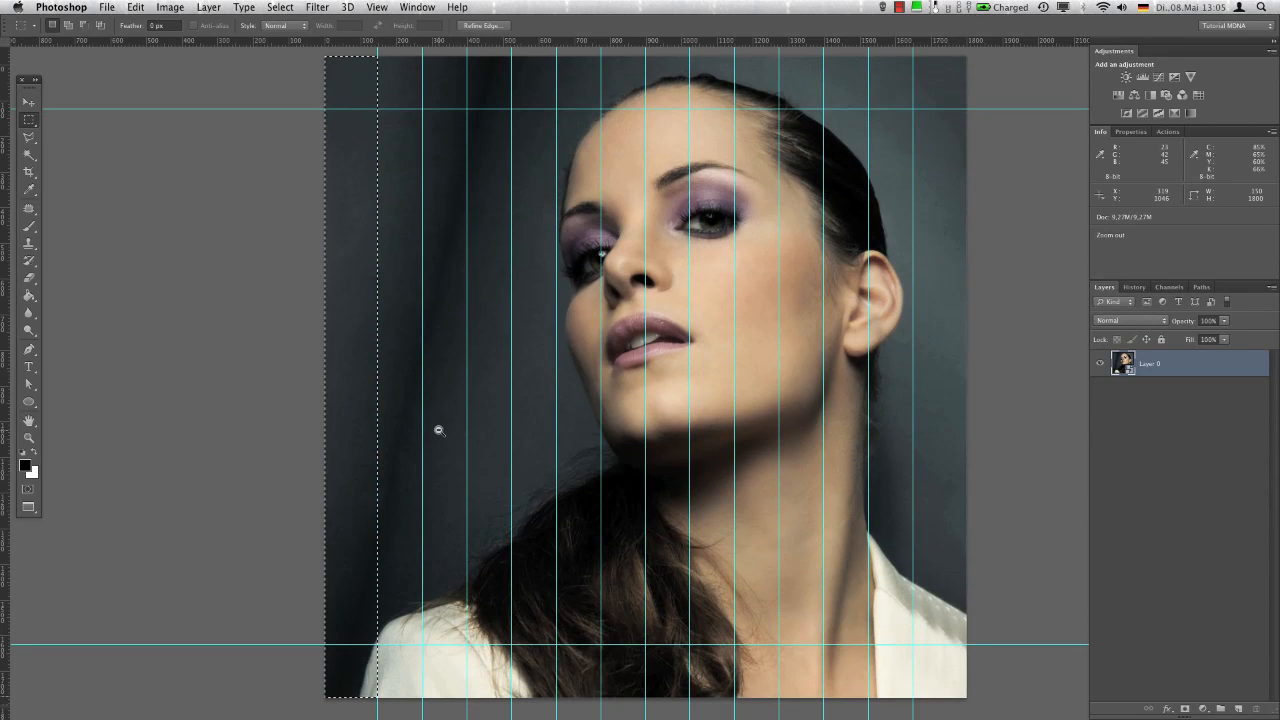
pyautogui.keyDown('alt'); pyautogui.click(438, 428); pyautogui.keyUp('alt')
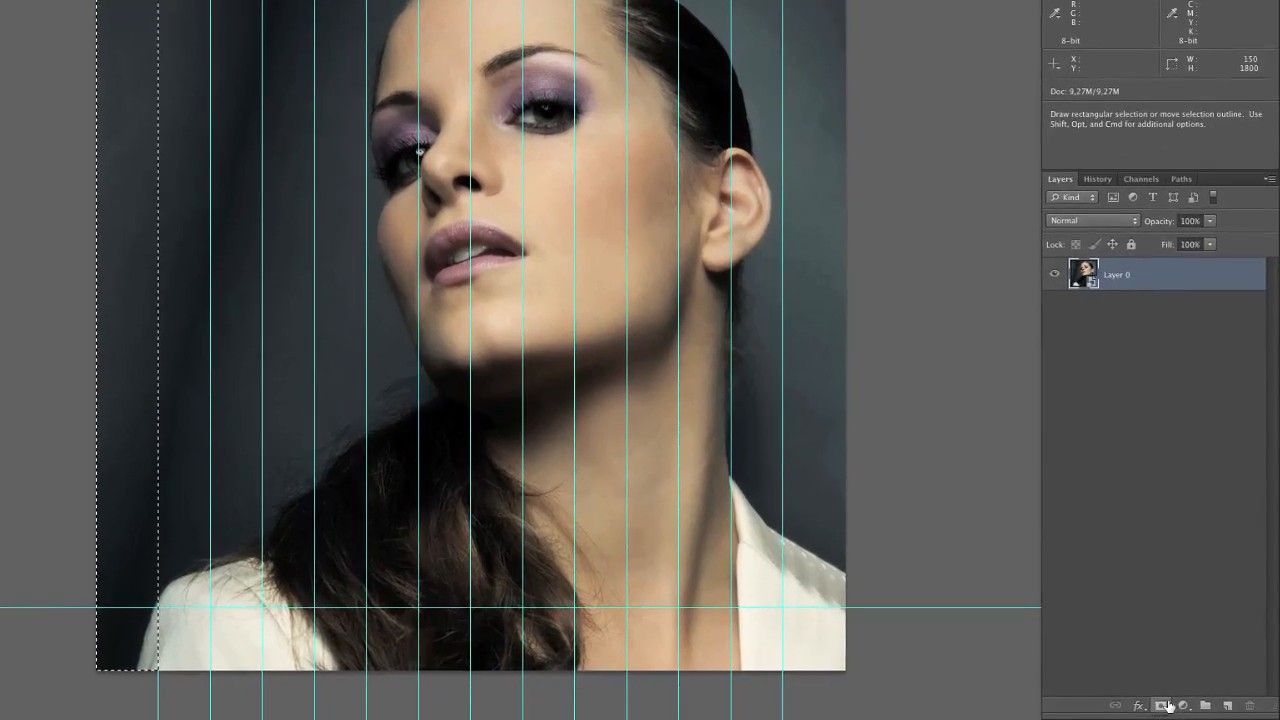
pyautogui.click(1190, 709)
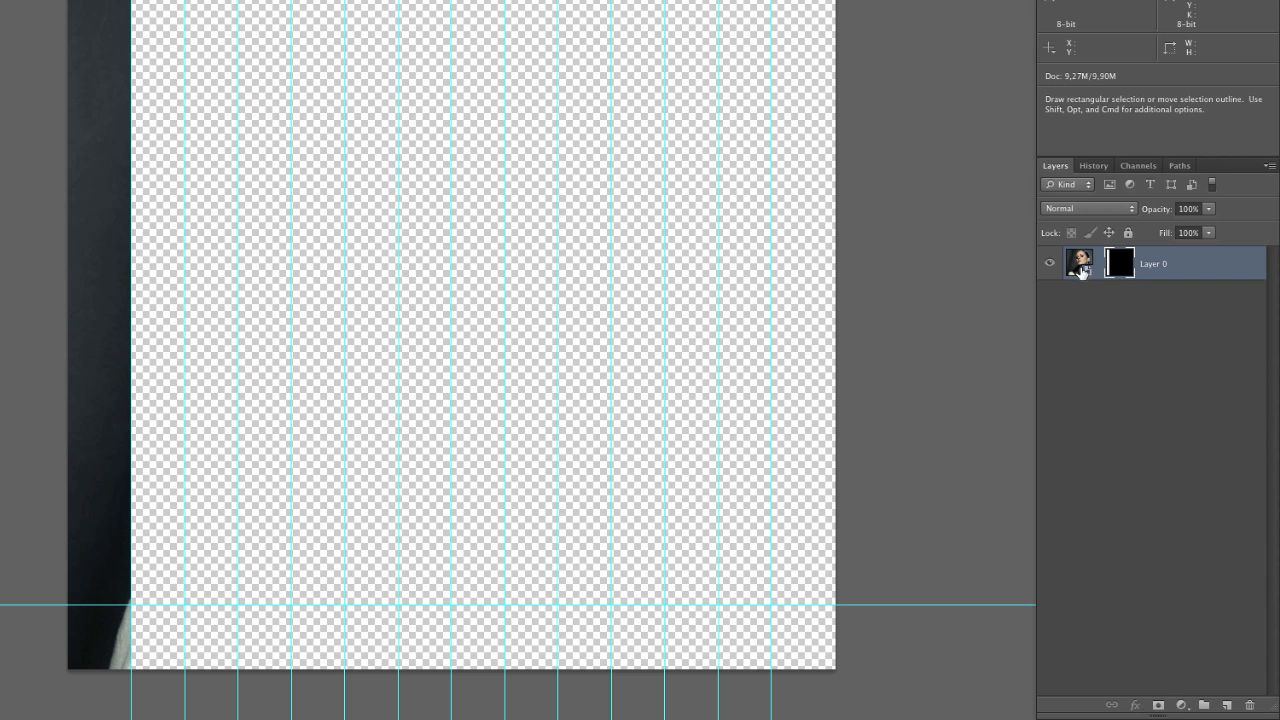
# Try shifting the layer's image horizontally inside its strip mask
pyautogui.click(1080, 265)
pyautogui.press('v')
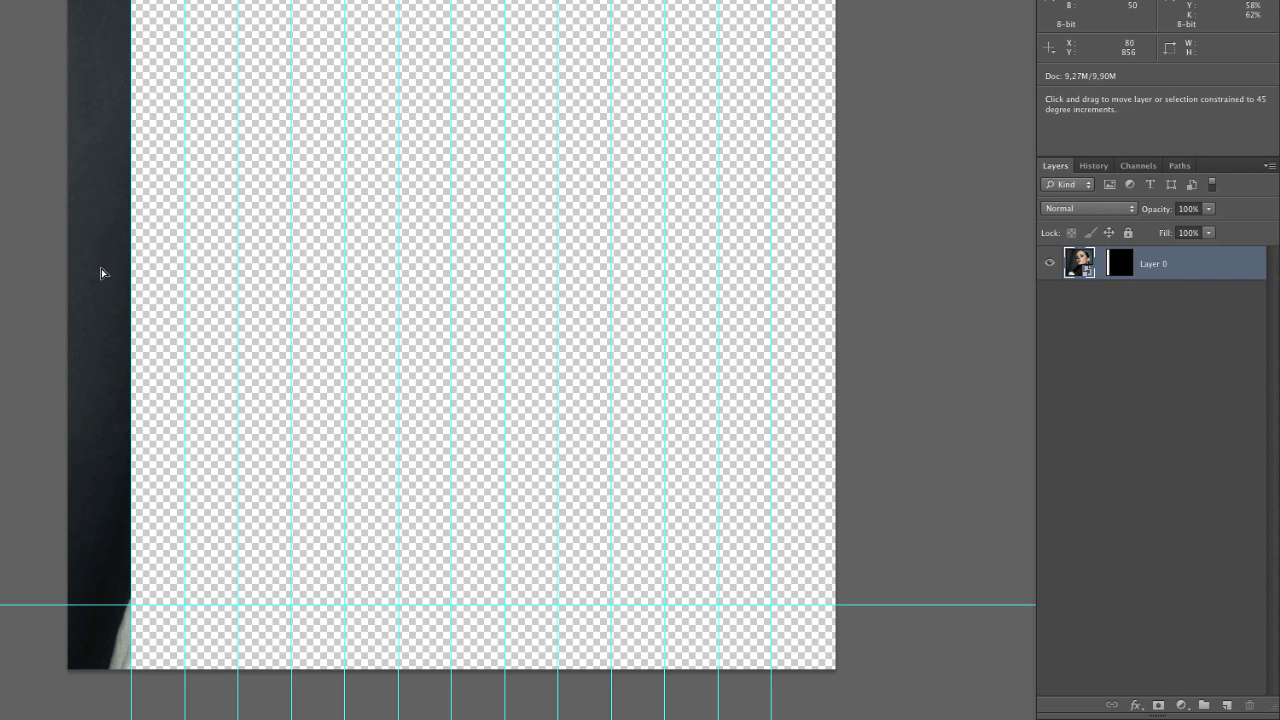
pyautogui.moveTo(101, 273); pyautogui.dragTo(0, 273)
pyautogui.moveTo(340, 360); pyautogui.dragTo(723, 380)
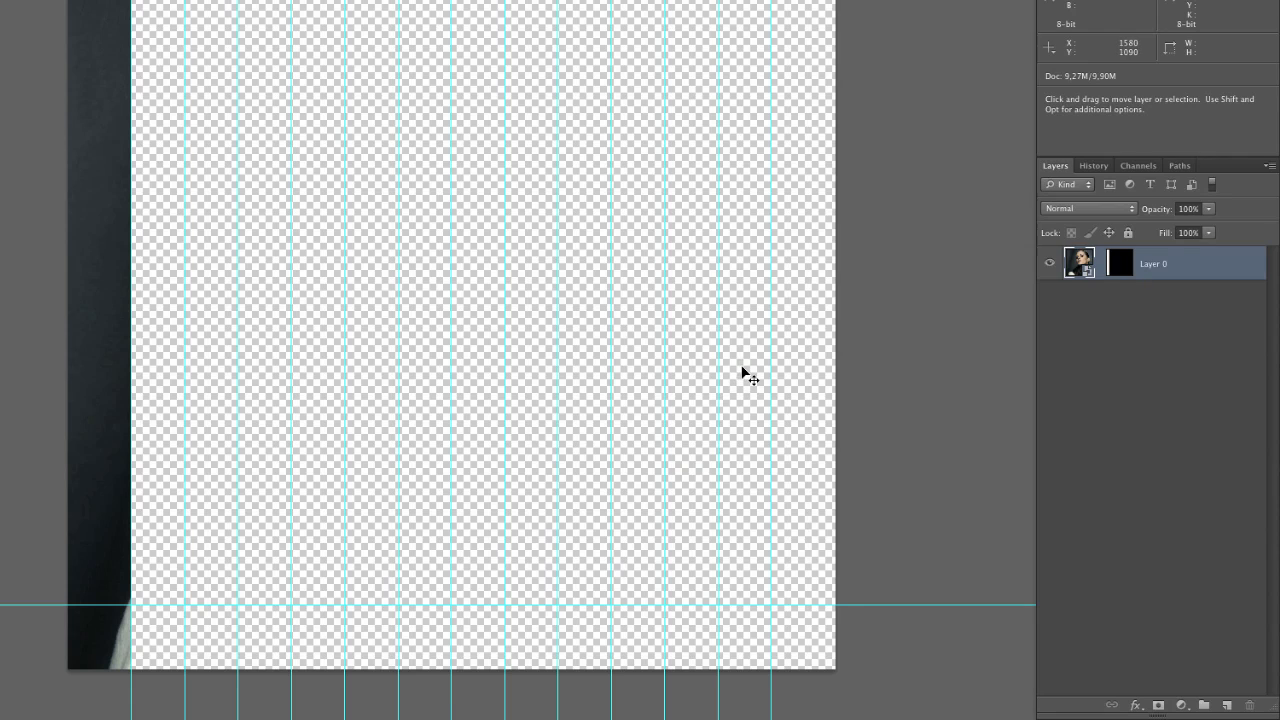
# Duplicate the masked layer and delete the layer mask from the upper copy
pyautogui.press('super+j')
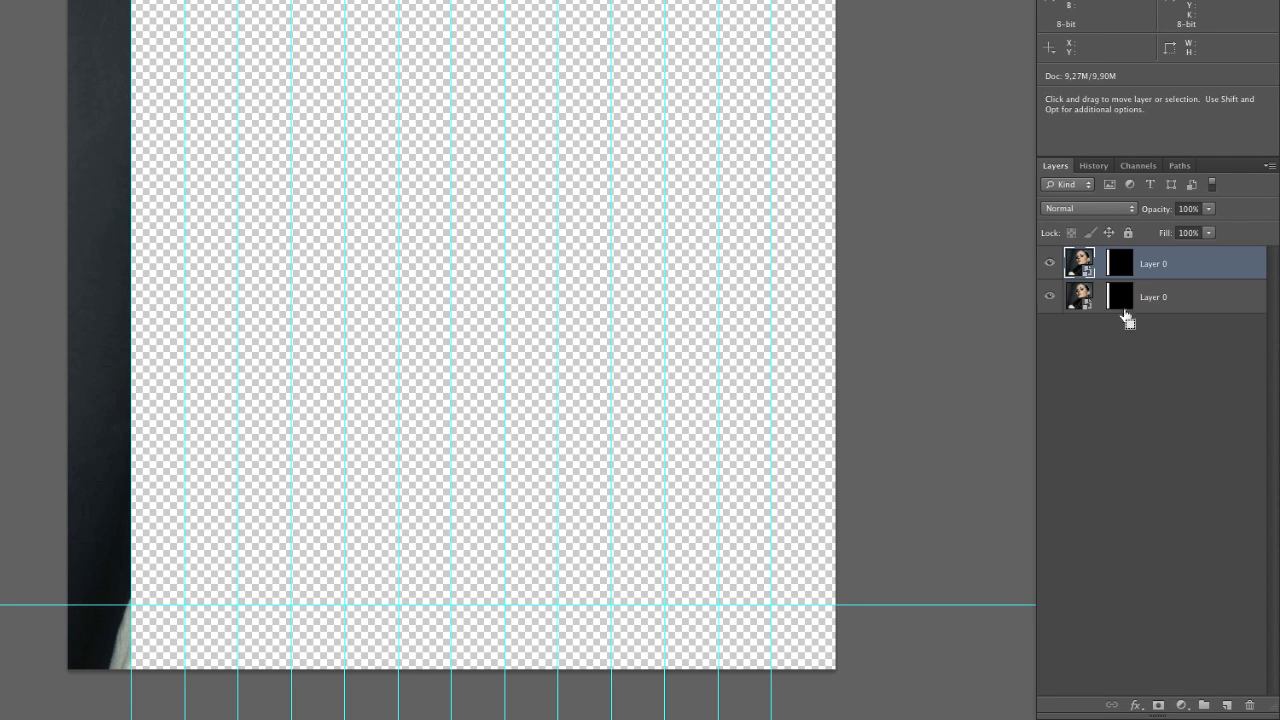
pyautogui.rightClick(1128, 270)
pyautogui.click(1097, 300)
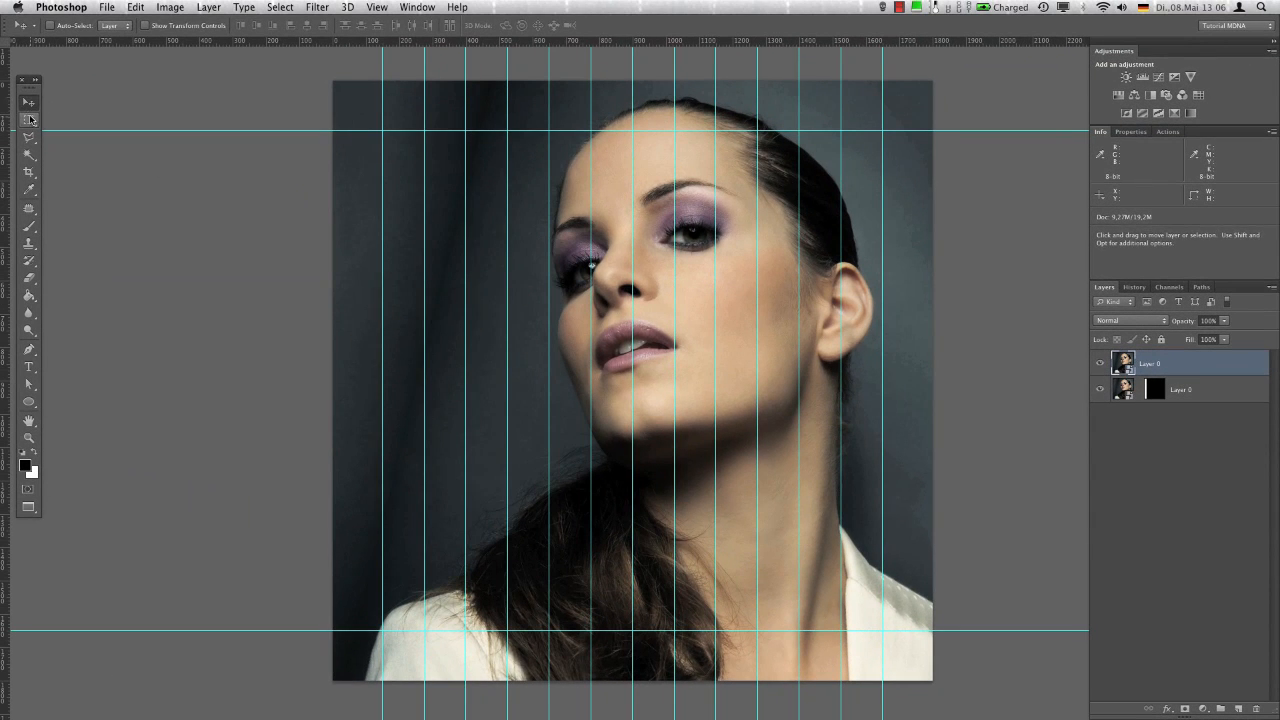
# Mask the upper layer copy to a 125 × 1800 px strip between the first and second vertical guides, selected with the fixed-size marquee preset
pyautogui.click(31, 120)
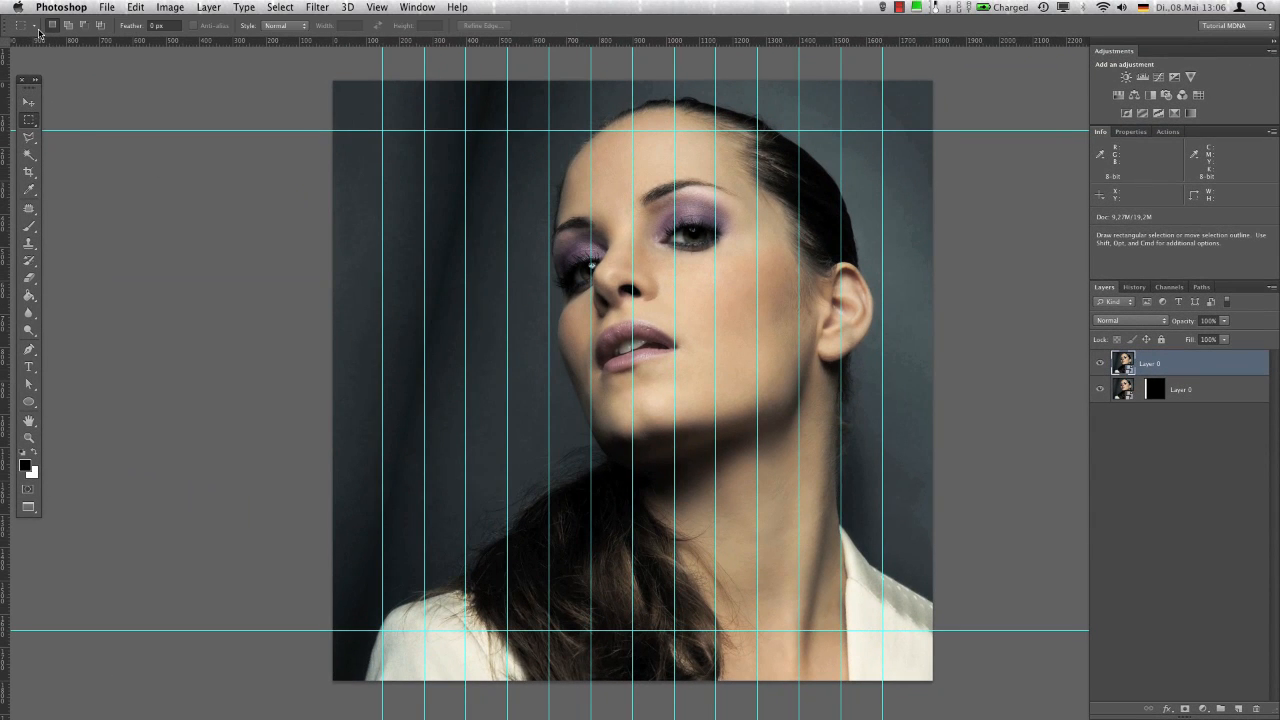
pyautogui.click(22, 25)
pyautogui.click(55, 51)
pyautogui.click(389, 90)
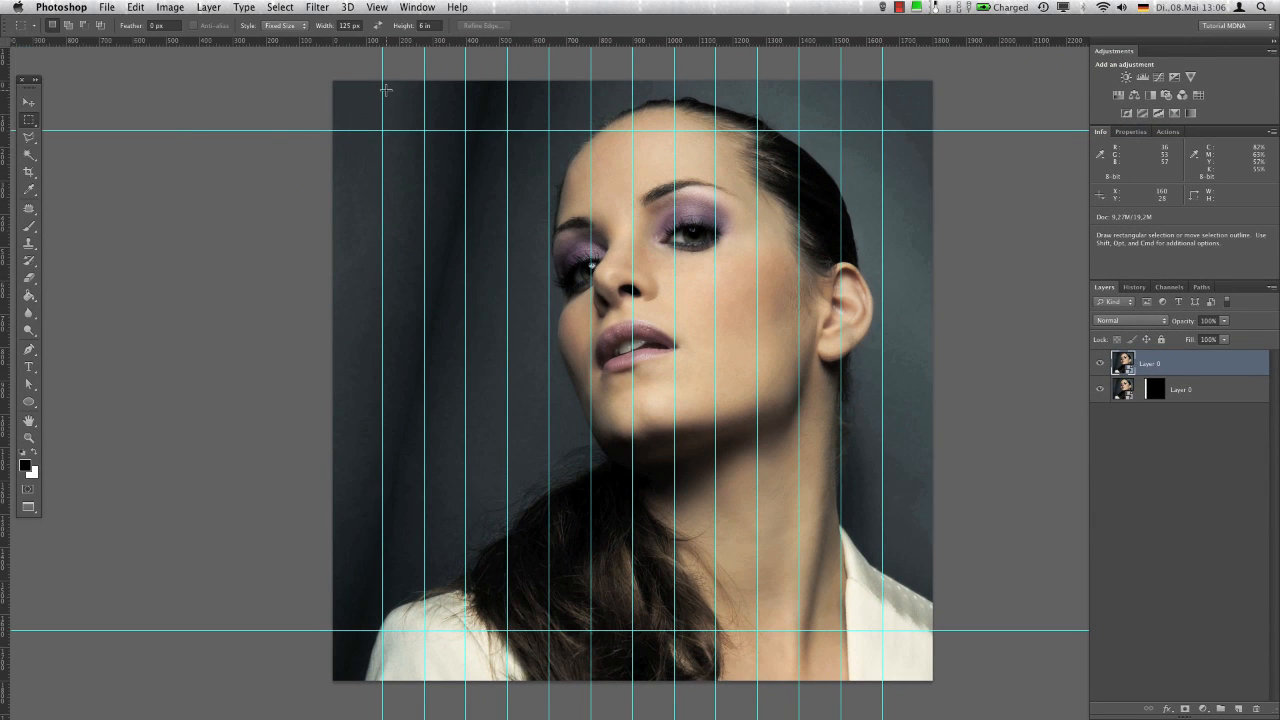
pyautogui.moveTo(388, 89); pyautogui.dragTo(380, 88)
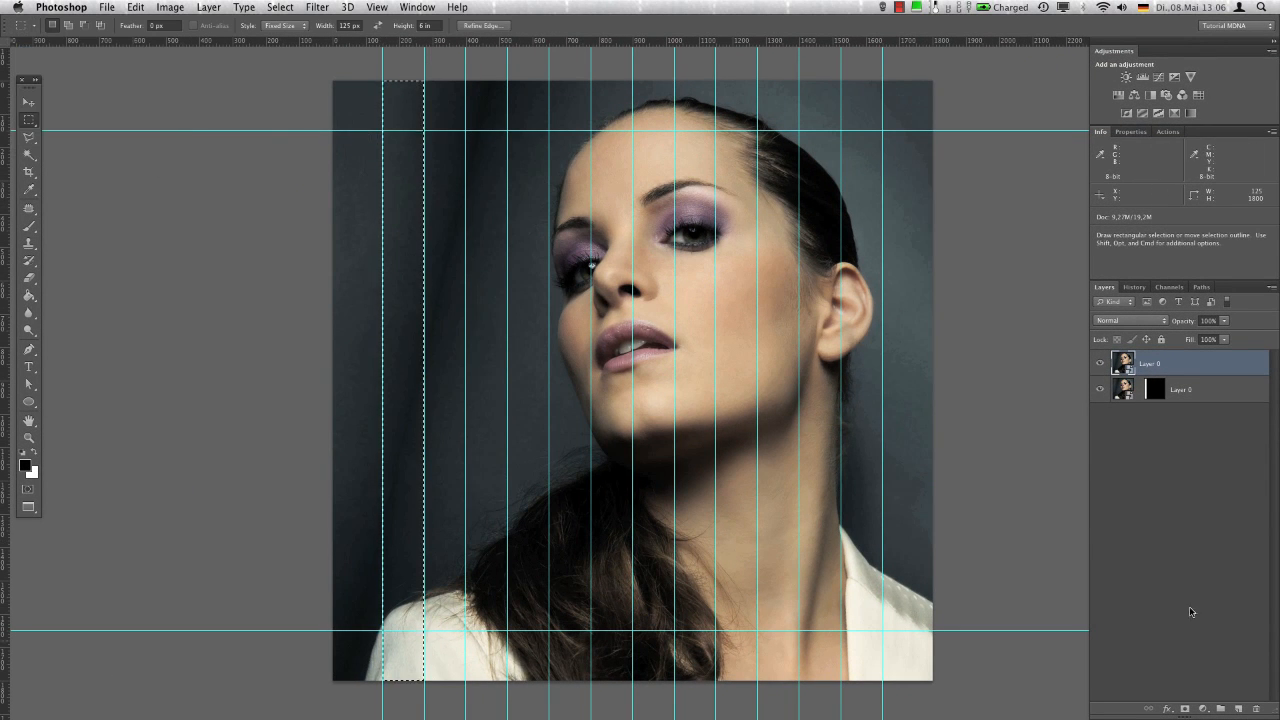
pyautogui.click(1185, 708)
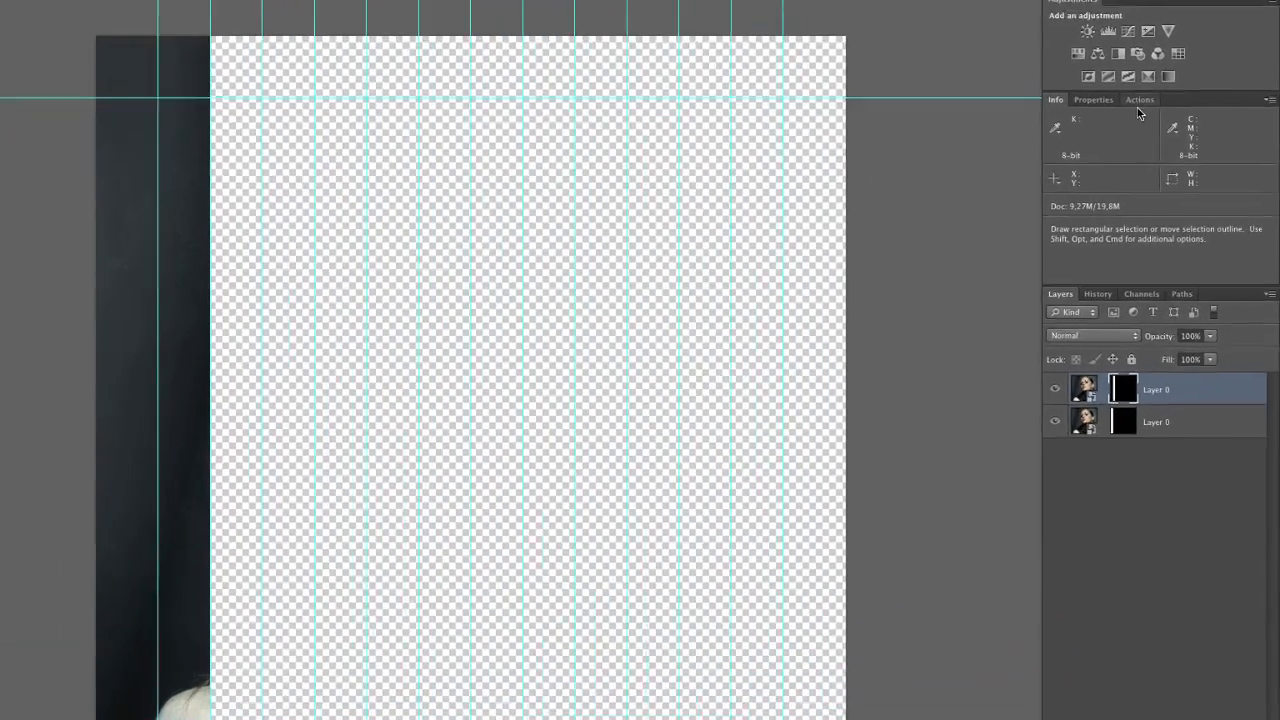
# Create an action named LayerMask in the Tutorials set and start recording it
pyautogui.click(1168, 132)
pyautogui.click(1214, 322)
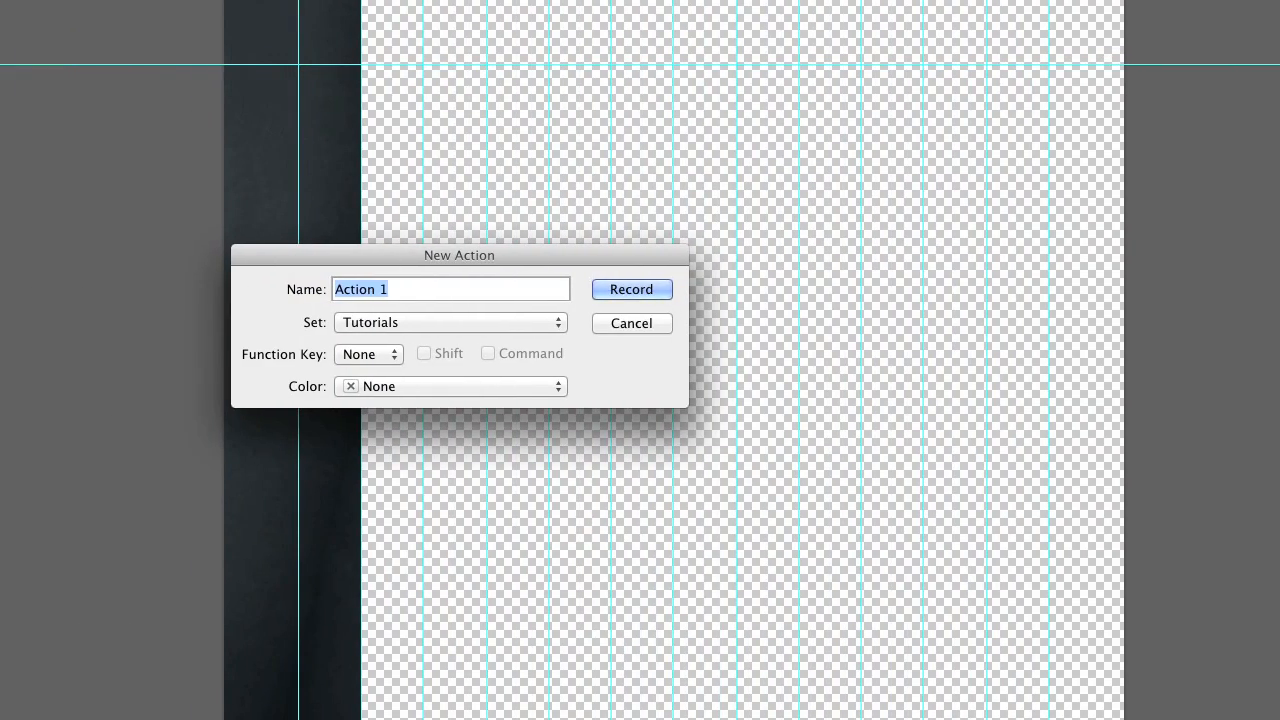
pyautogui.write('LayerMask')
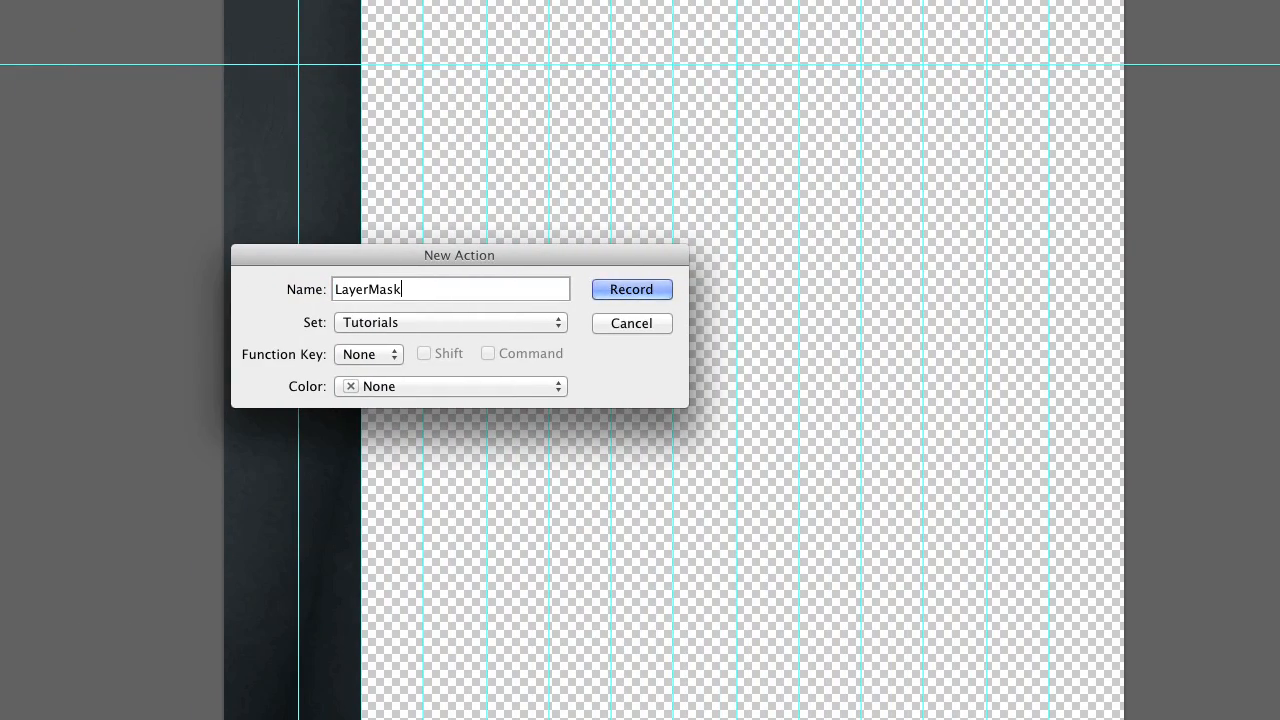
pyautogui.press('Return')
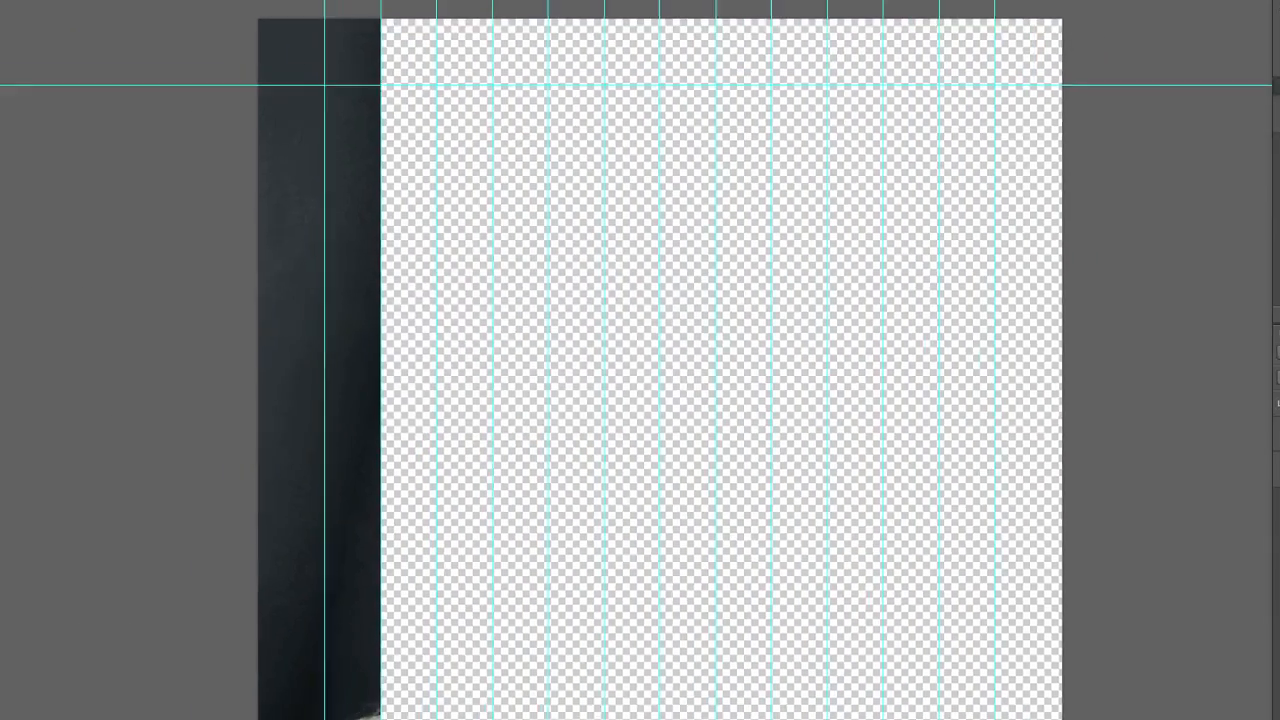
# Record duplicating the masked layer and moving the copy's mask 125 px right into the next guide column, and end the recording
pyautogui.press('super+j')
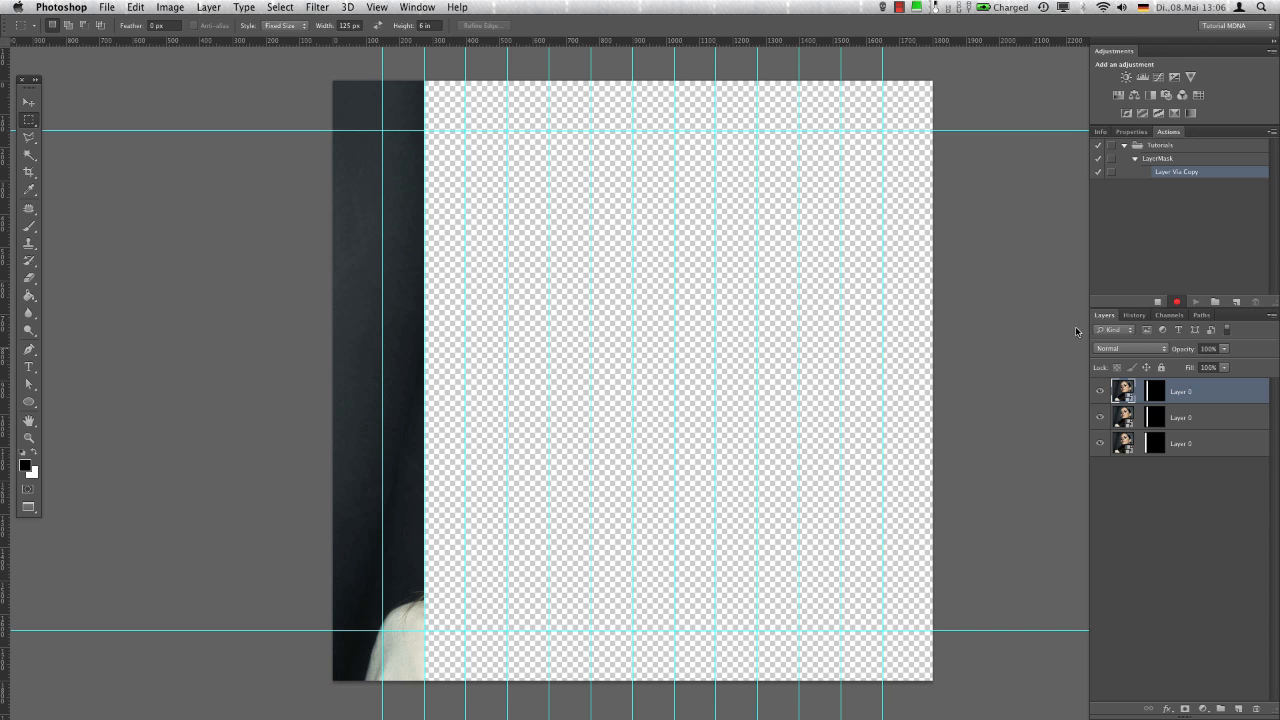
pyautogui.click(1152, 391)
pyautogui.press('super+t')
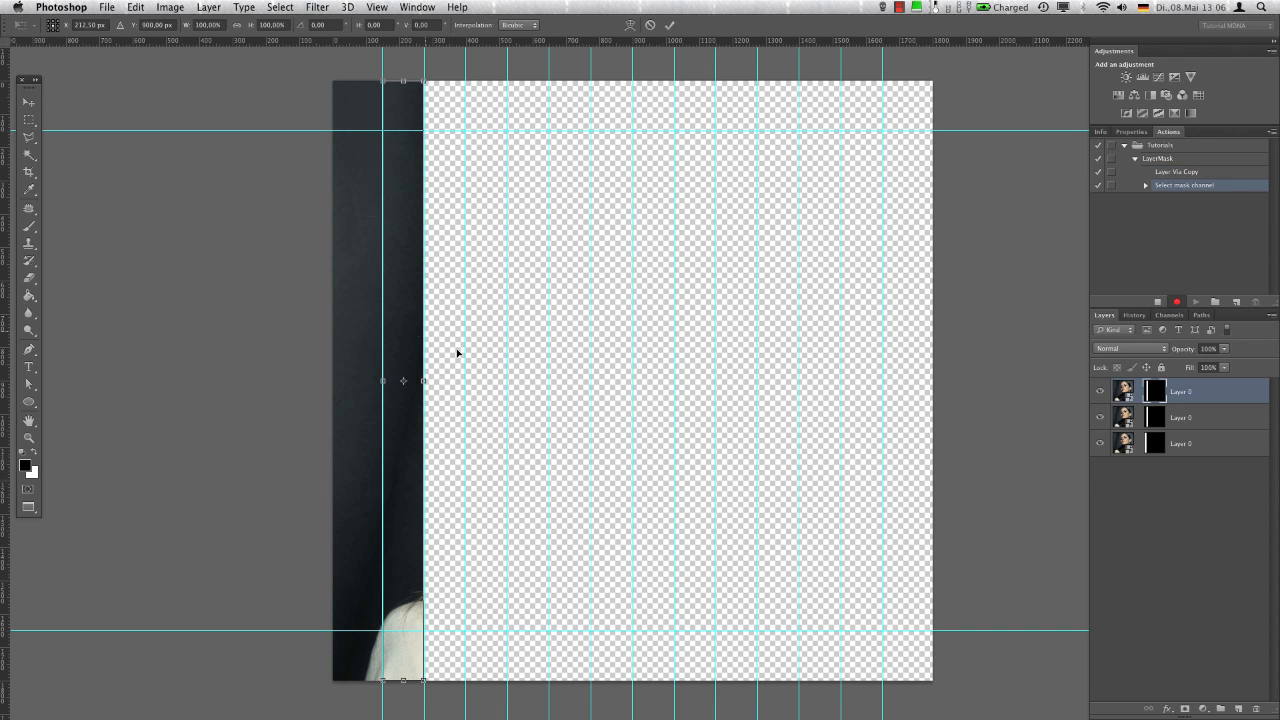
pyautogui.moveTo(404, 309); pyautogui.dragTo(446, 309)
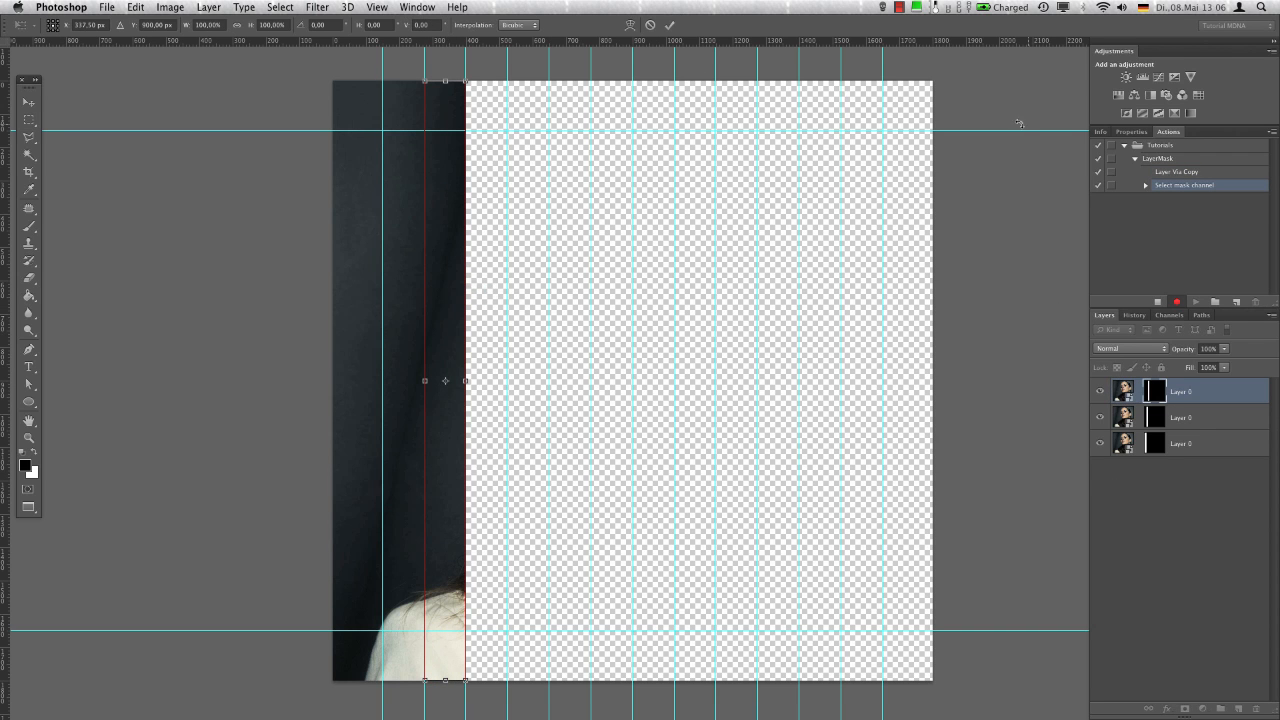
pyautogui.press('Return')
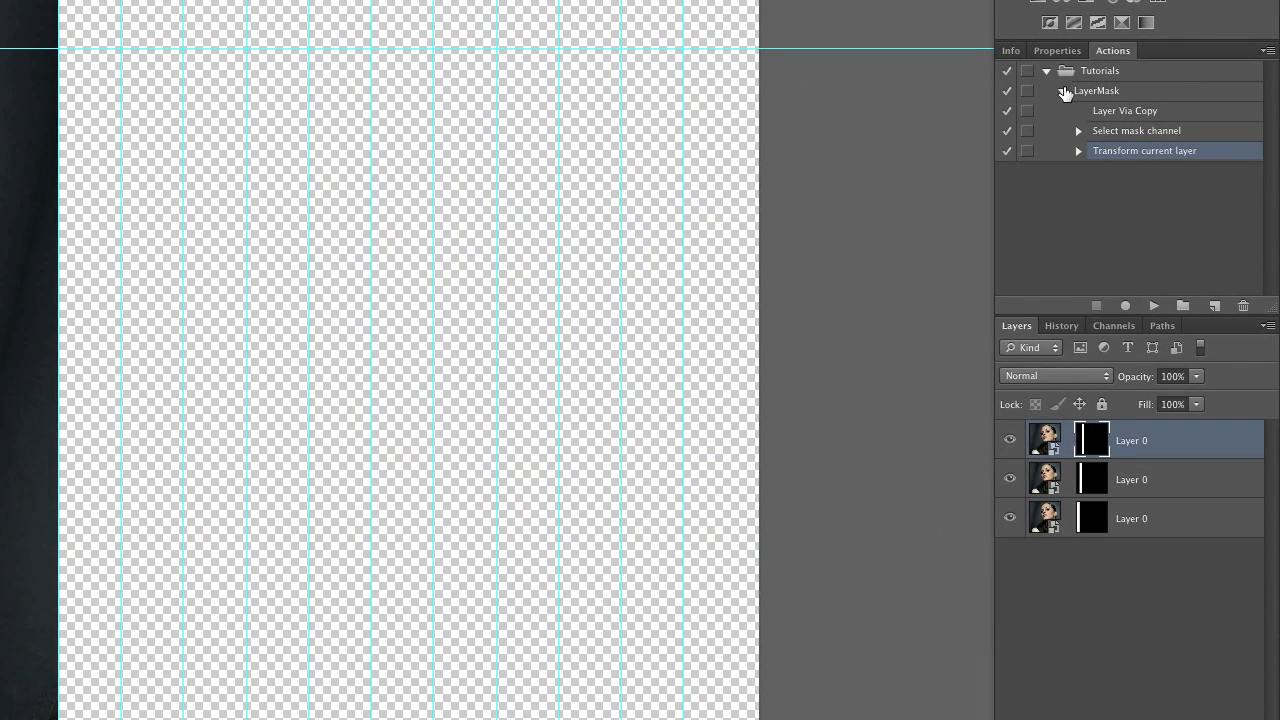
# Run the LayerMask action 11 times to add a masked strip layer in each remaining guide column
pyautogui.click(1064, 91)
pyautogui.click(1111, 92)
pyautogui.click(1154, 305)
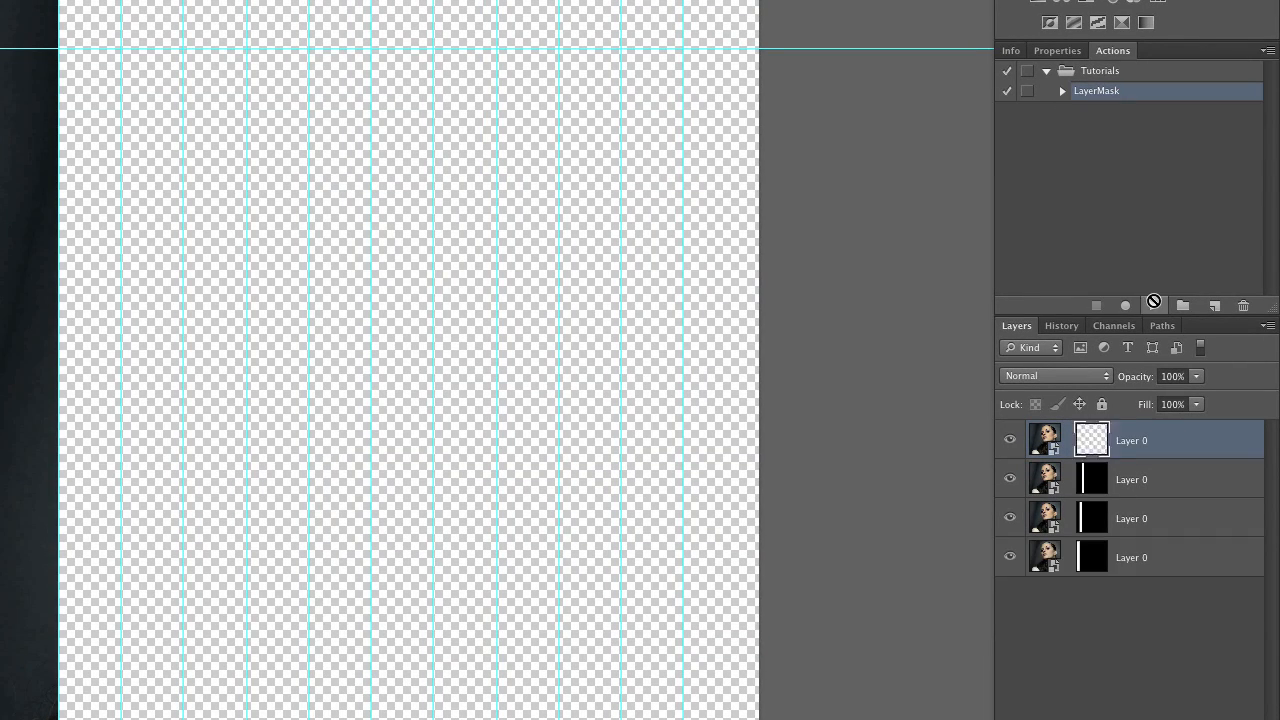
pyautogui.click(1154, 305)
pyautogui.click(1154, 305)
pyautogui.click(1154, 305)
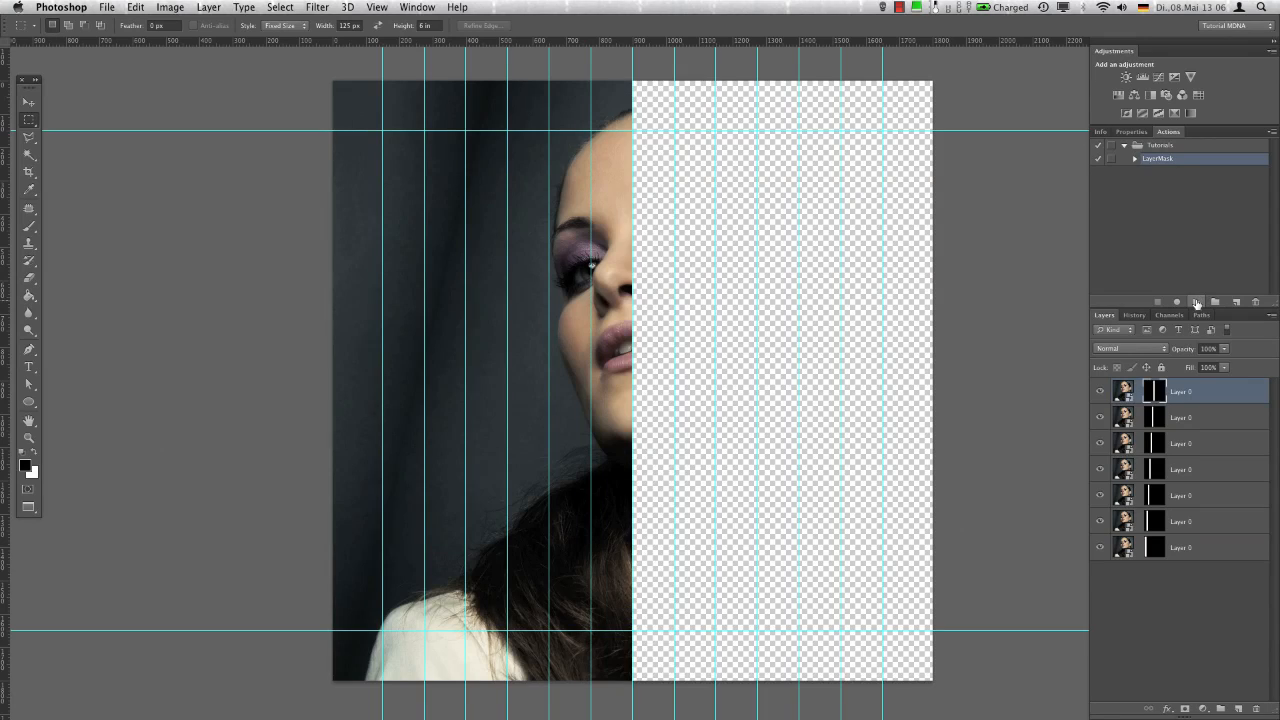
pyautogui.click(1196, 302)
pyautogui.click(1196, 302)
pyautogui.click(1196, 302)
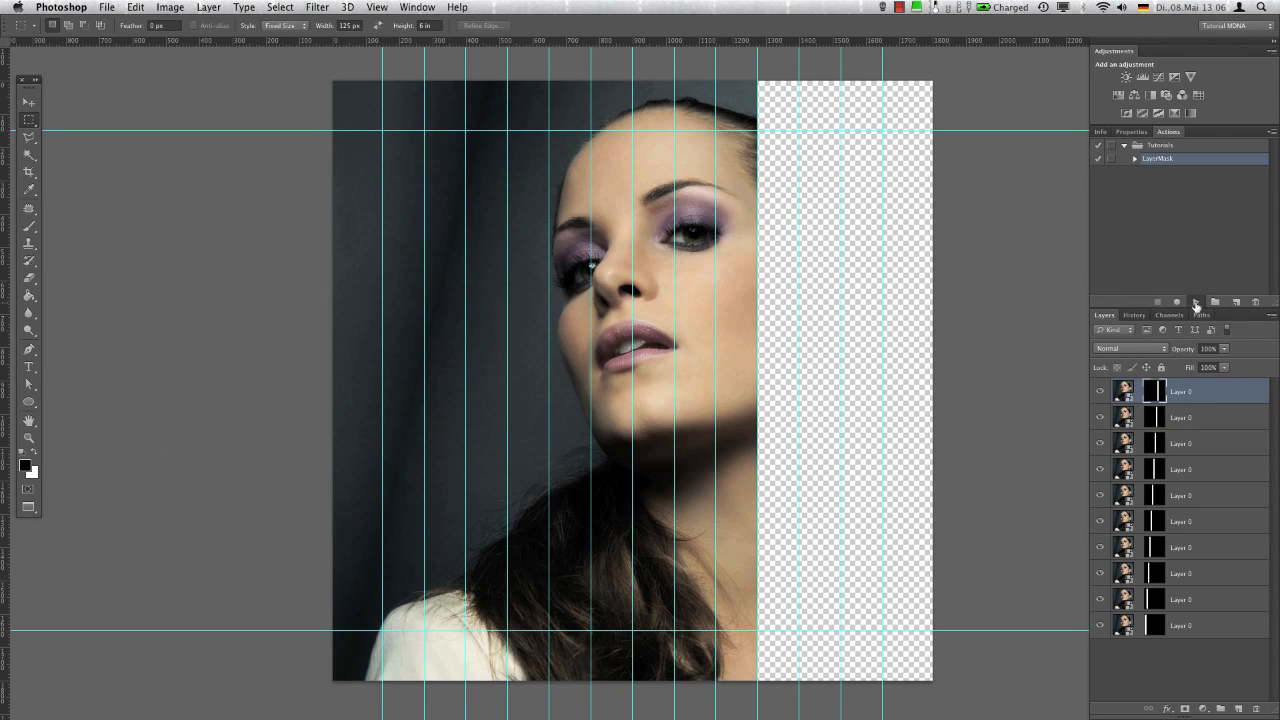
pyautogui.click(1196, 302)
pyautogui.click(1196, 302)
pyautogui.click(1196, 302)
pyautogui.click(1196, 302)
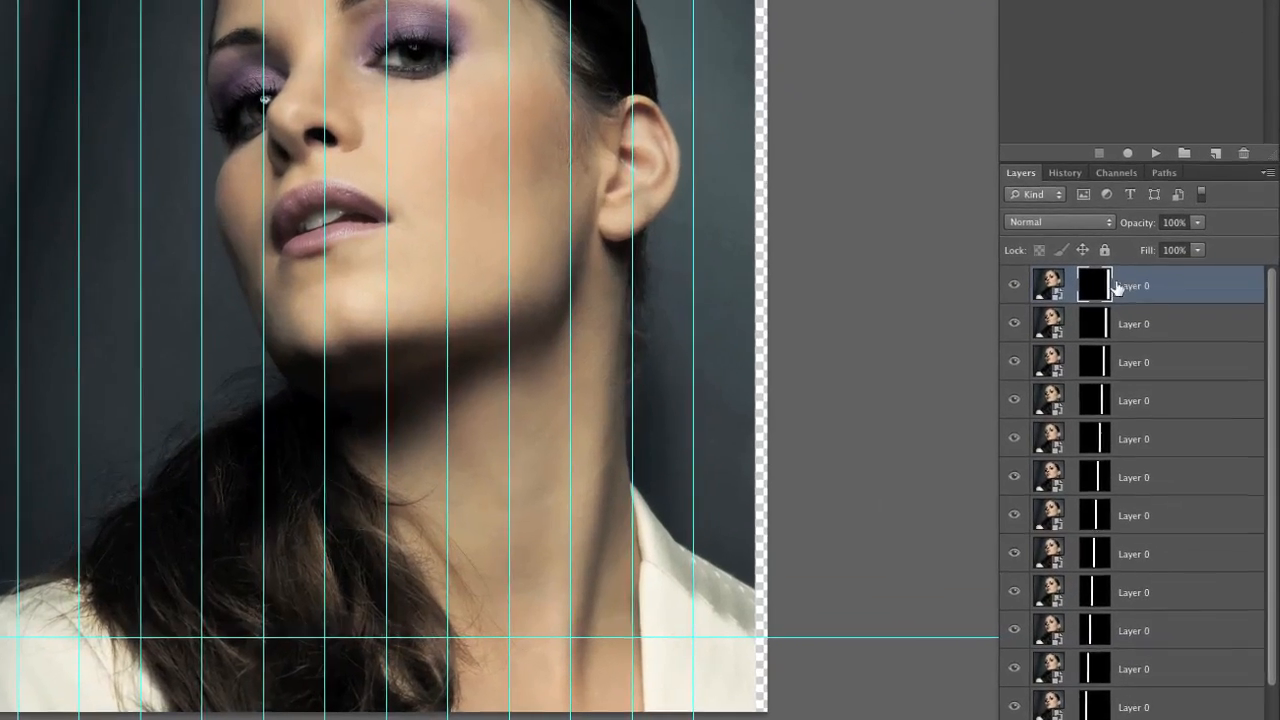
# Stretch the top layer's mask past the canvas's right edge to close the transparent gap, and hide the guides
pyautogui.press('super+t')
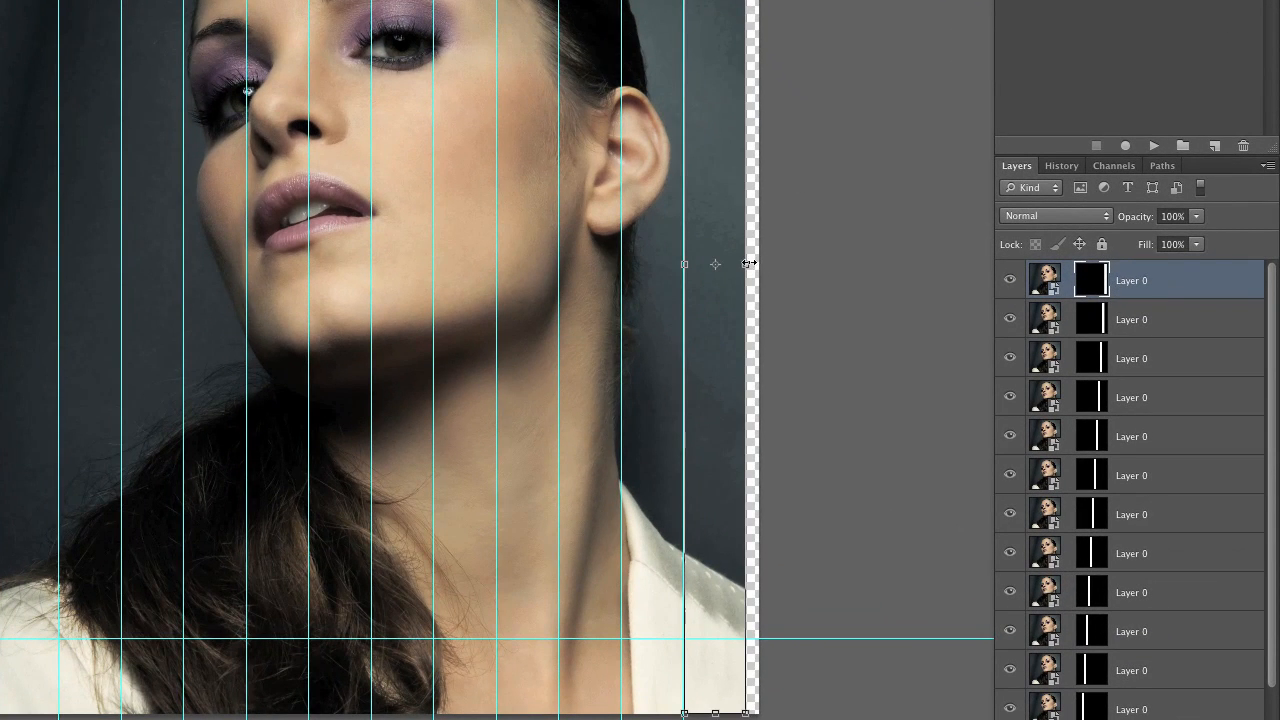
pyautogui.moveTo(748, 263); pyautogui.dragTo(788, 263)
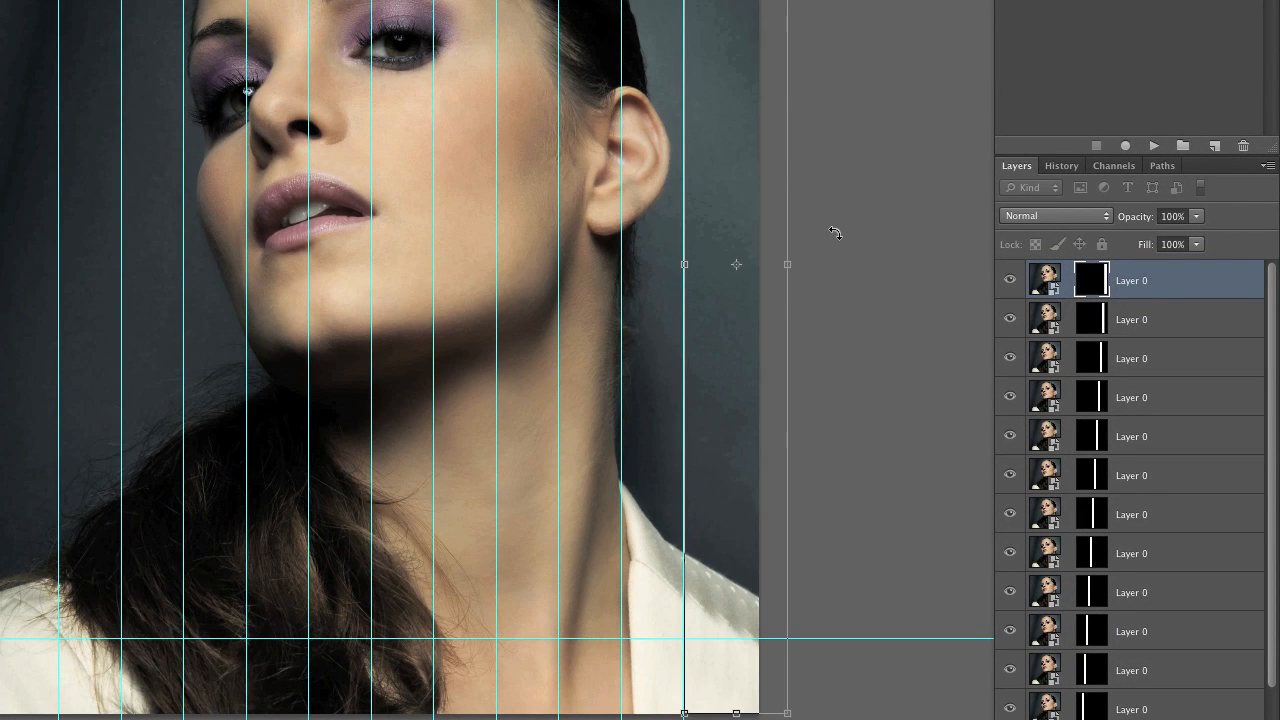
pyautogui.press('Return')
pyautogui.press('super+h')
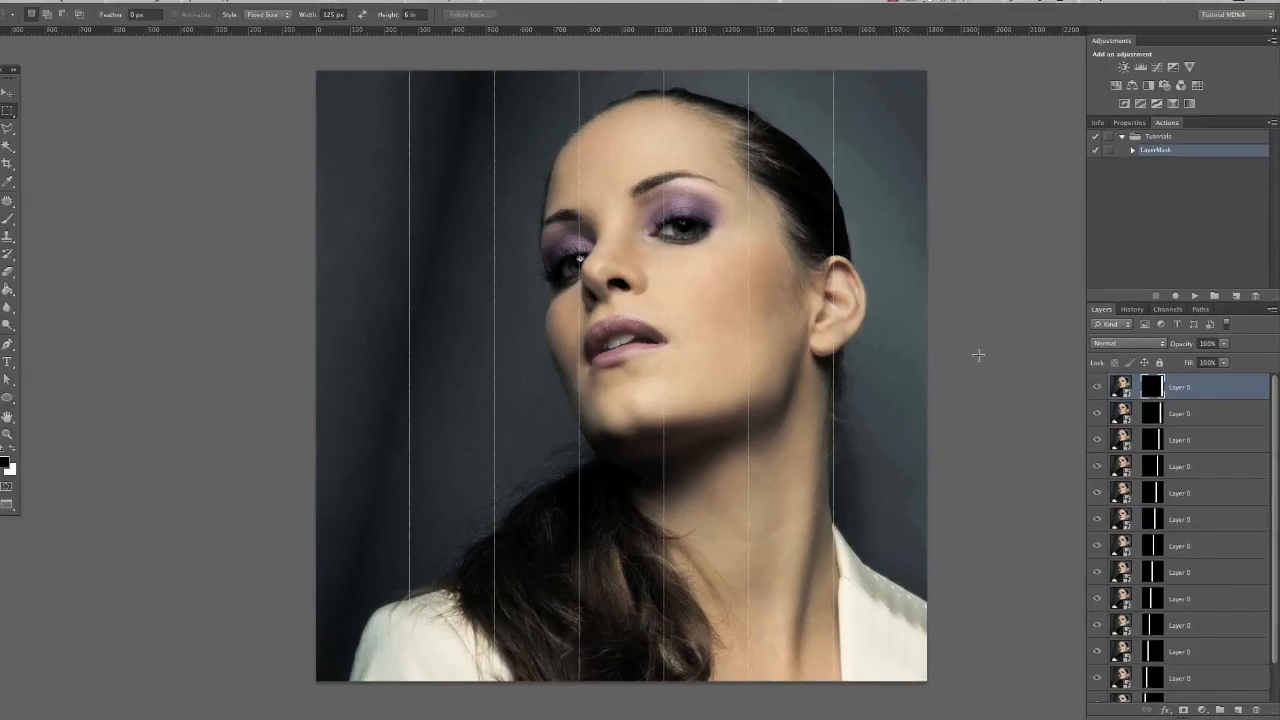
pyautogui.moveTo(596, 349)
pyautogui.mouseDown()
pyautogui.moveTo(637, 336)
pyautogui.moveTo(596, 345)
pyautogui.mouseUp()
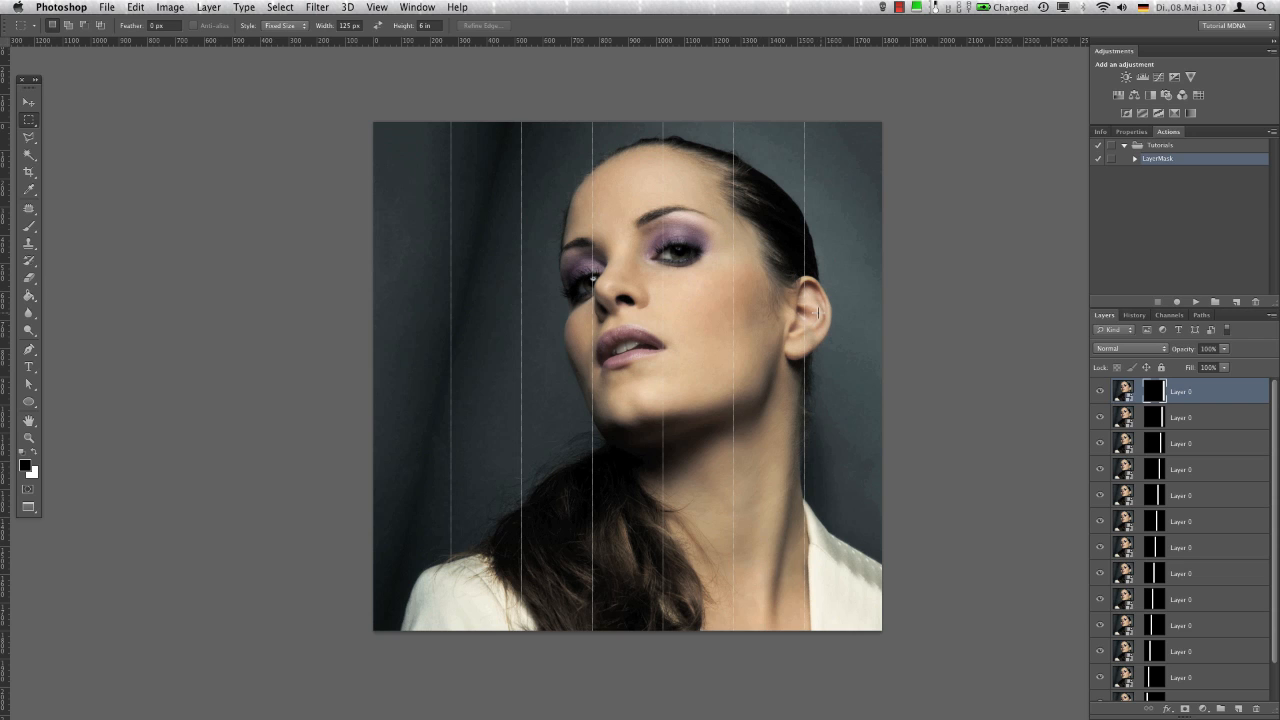
# Collapse the actions list, enable Show Transform Controls for the Move tool, and target the top layer's image with the guides shown
pyautogui.doubleClick(1167, 133)
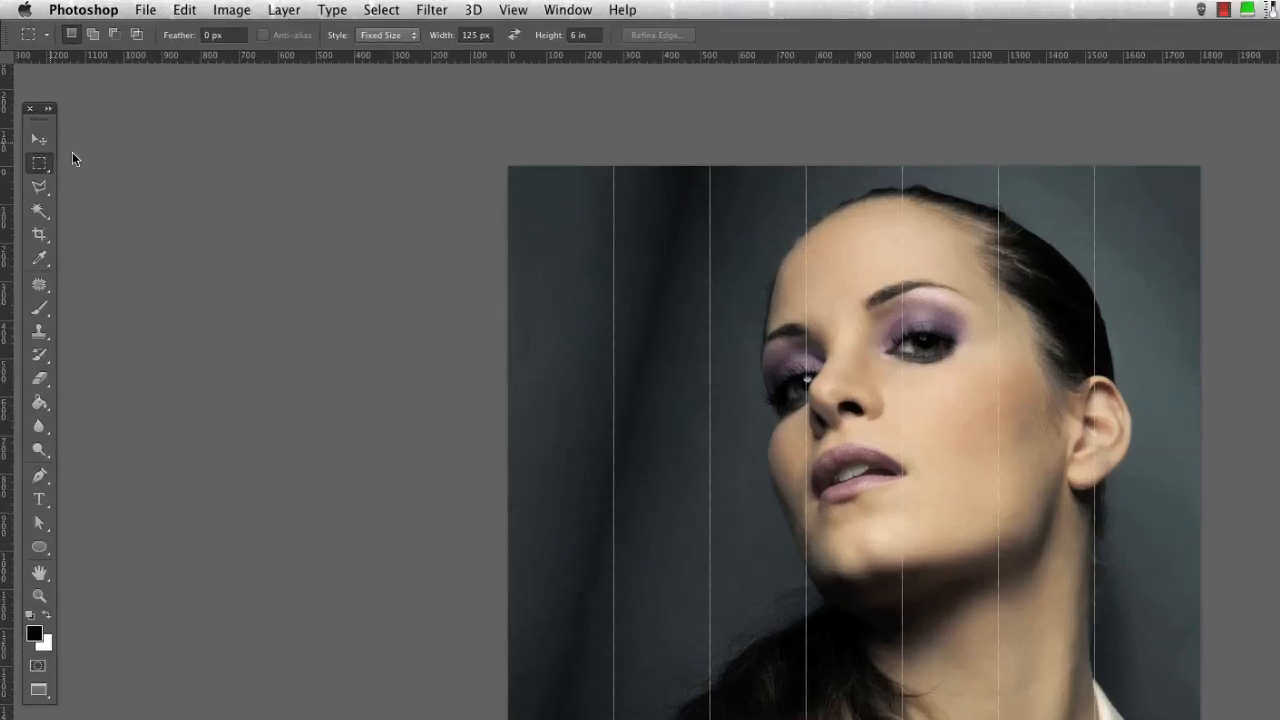
pyautogui.click(29, 102)
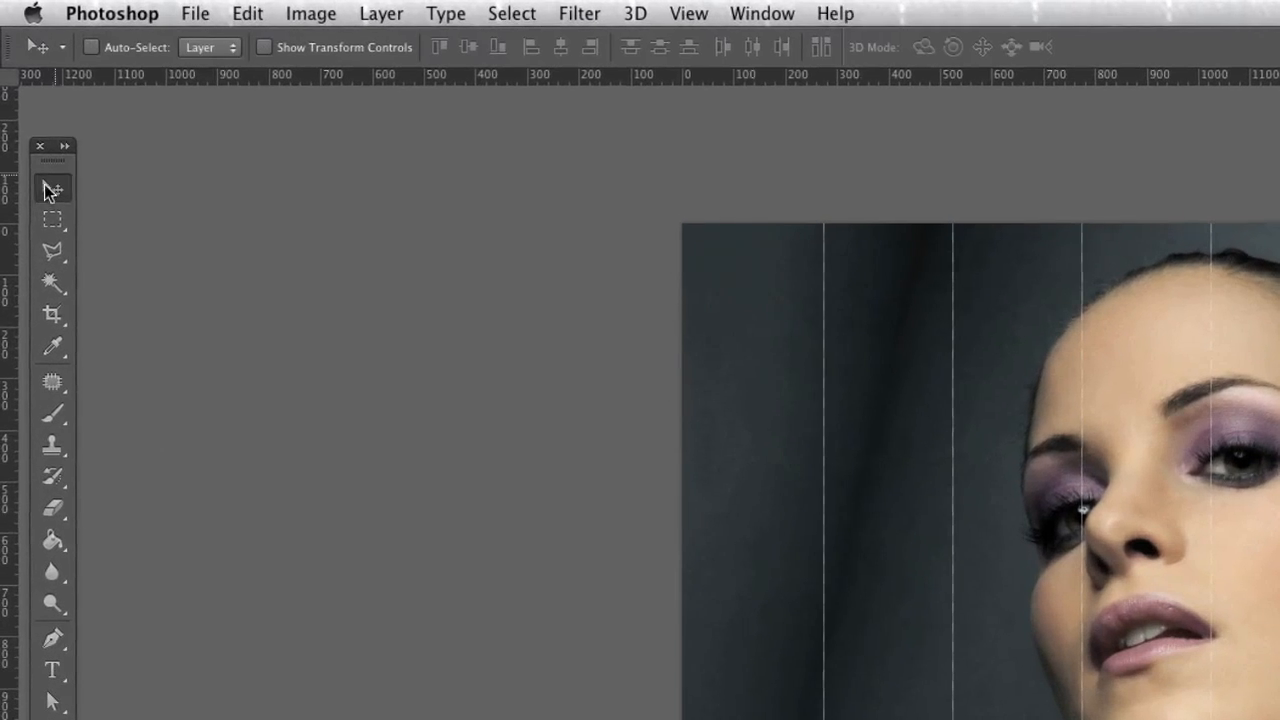
pyautogui.click(366, 42)
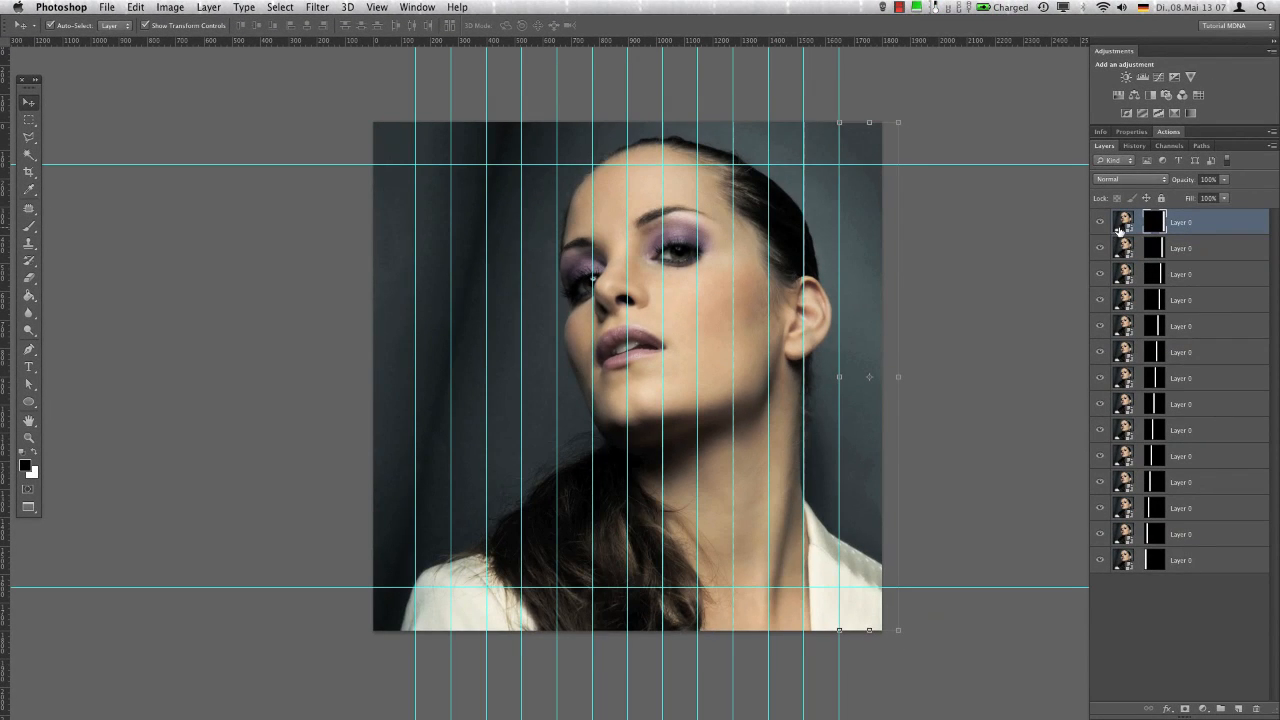
pyautogui.click(1119, 228)
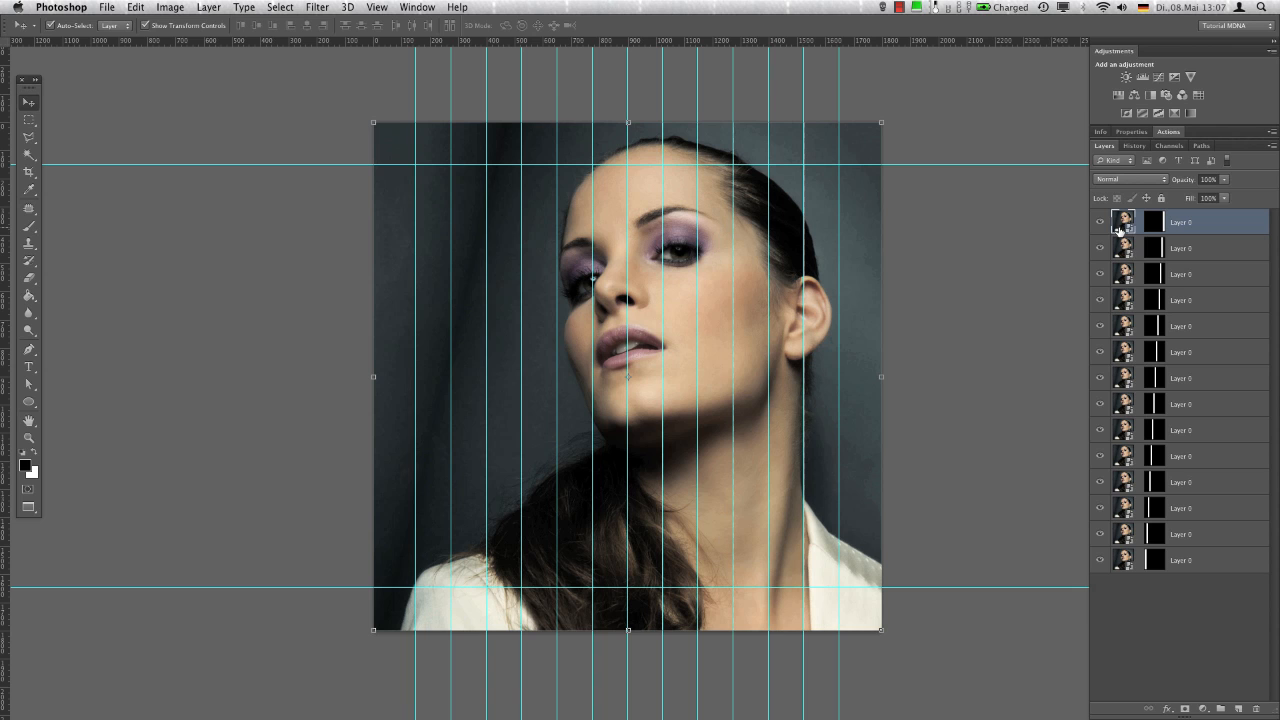
# Squeeze the seventh layer's image horizontally about its centre, inside the strip just right of the middle guide
pyautogui.click(508, 365)
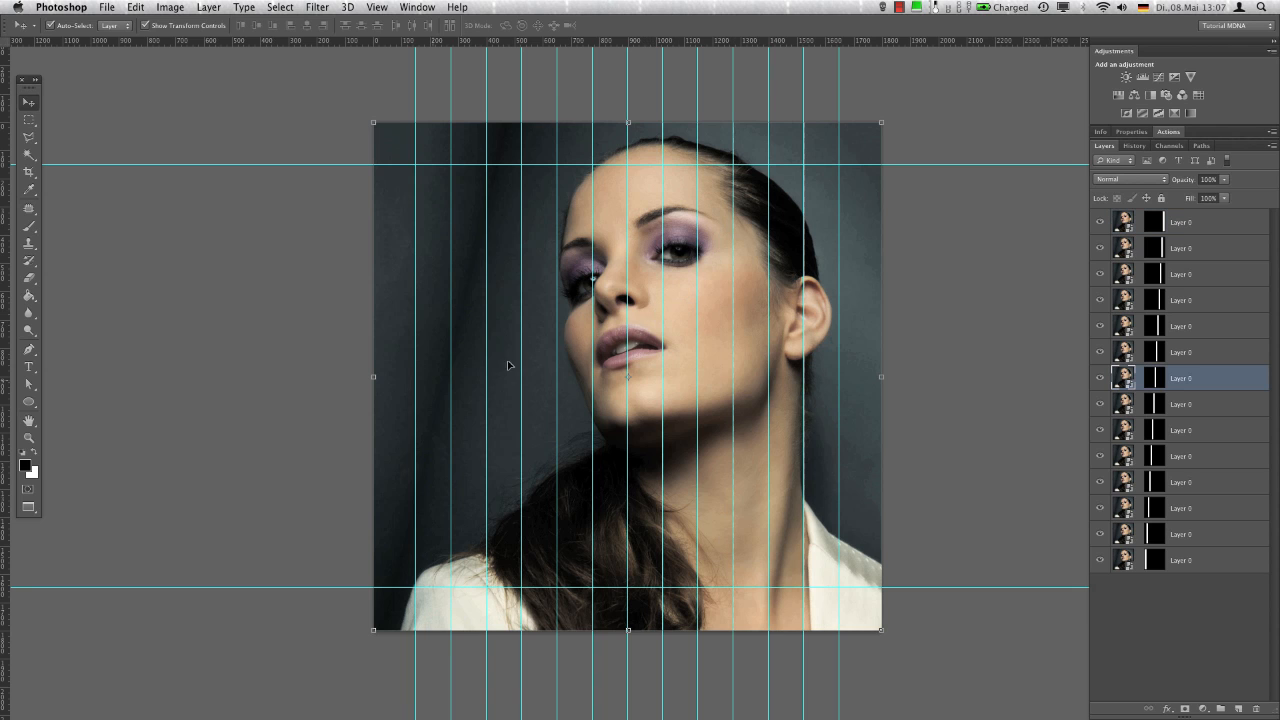
pyautogui.moveTo(374, 377); pyautogui.dragTo(476, 372)
pyautogui.press('Return')
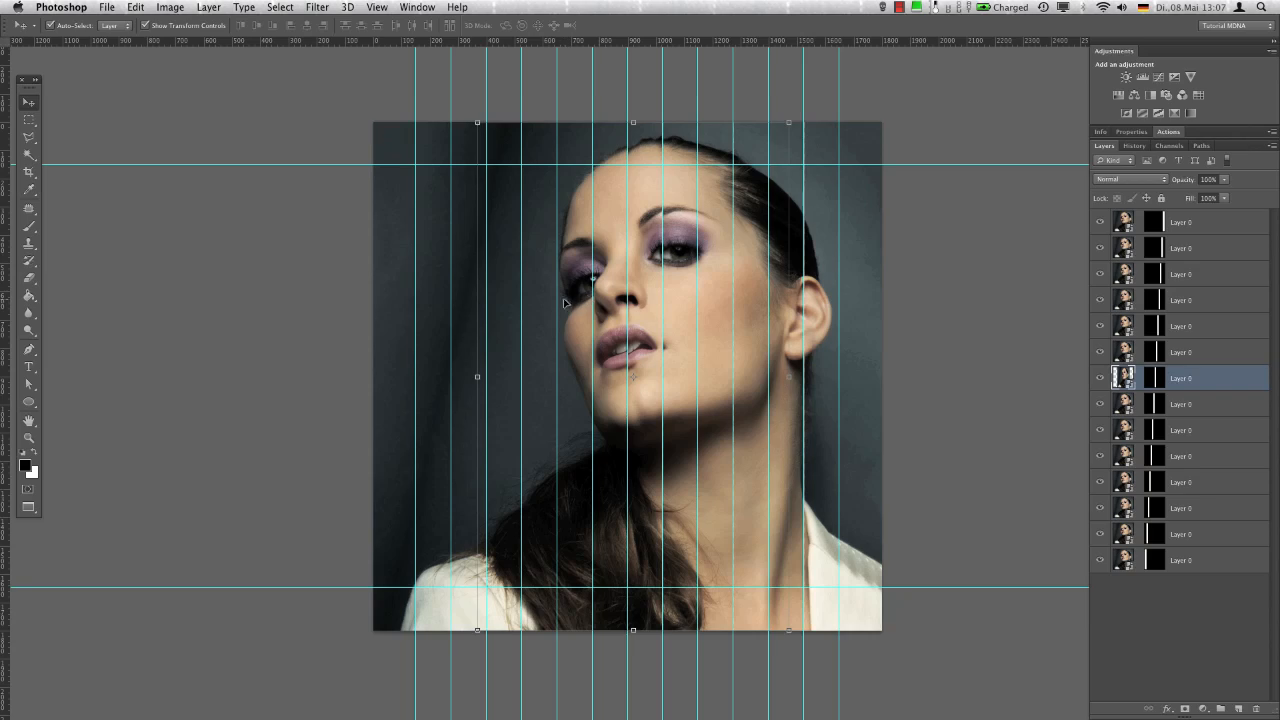
# Squeeze the eighth layer's image horizontally and nudge it slightly left inside the strip just left of the middle guide
pyautogui.click(605, 306)
pyautogui.moveTo(374, 377); pyautogui.dragTo(485, 372)
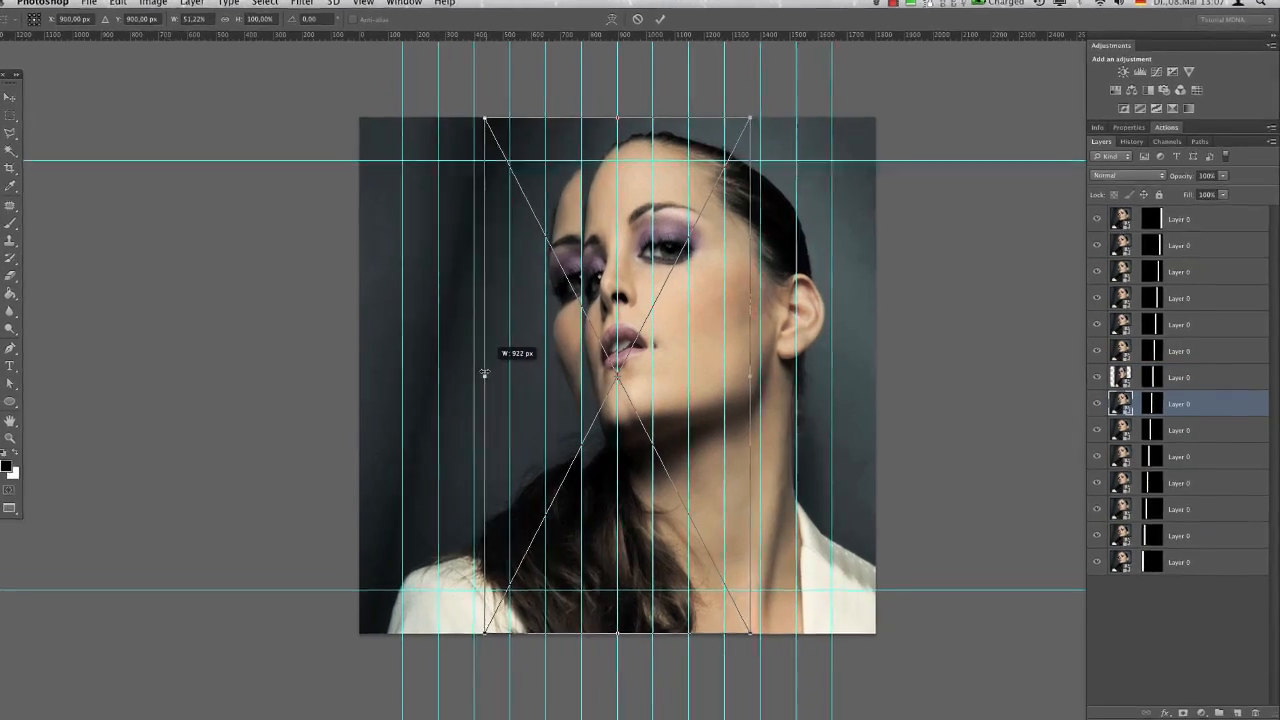
pyautogui.hotkey('shift', 'Left')
pyautogui.hotkey('shift', 'Left')
pyautogui.hotkey('shift', 'Left')
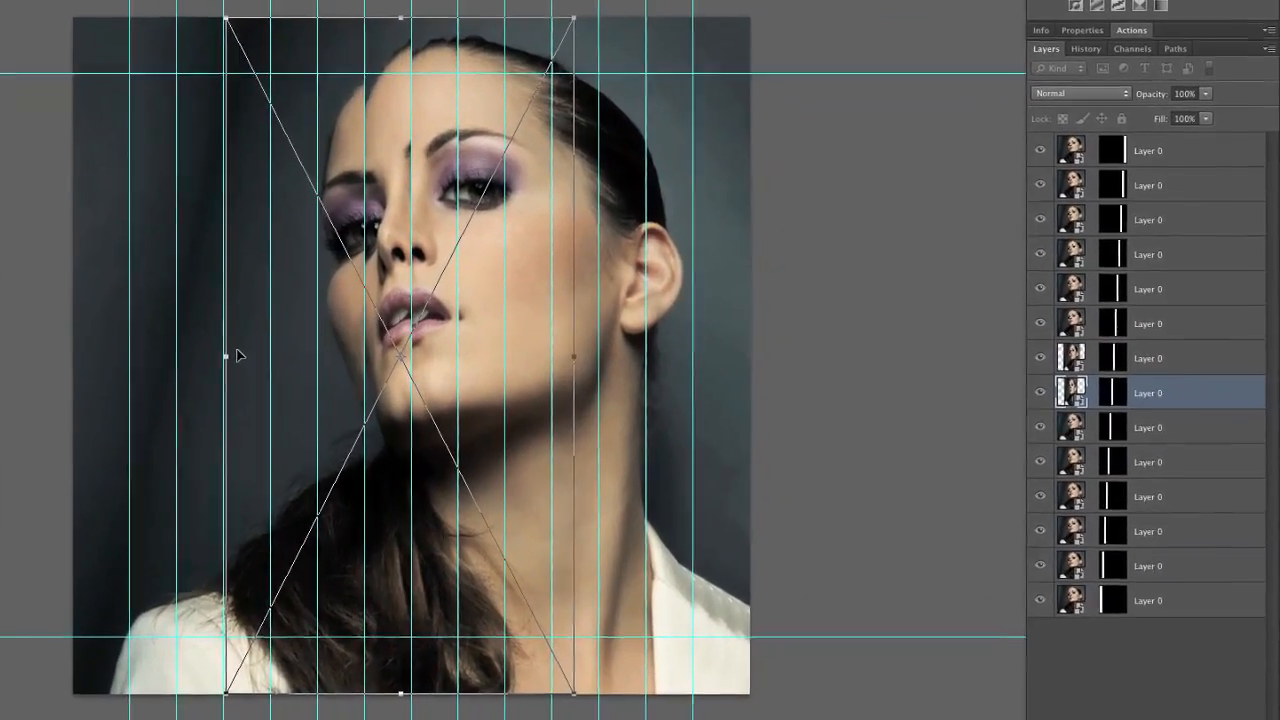
pyautogui.moveTo(239, 354); pyautogui.dragTo(246, 355)
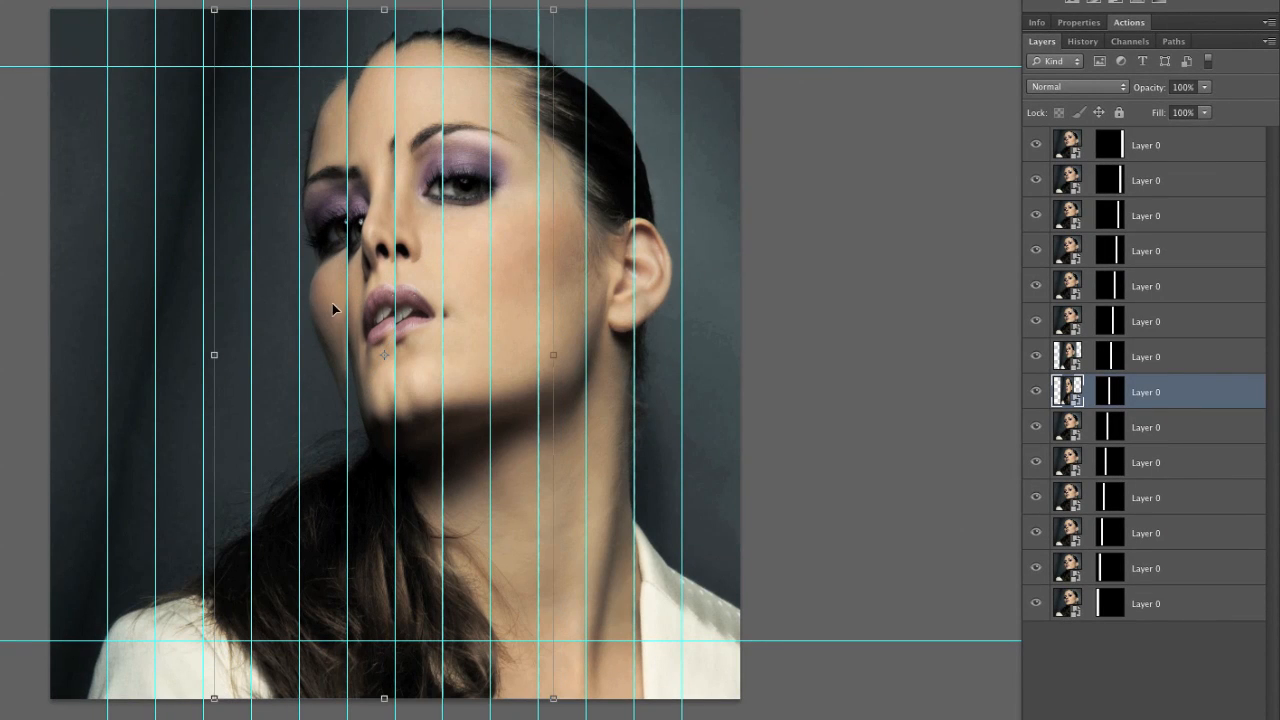
pyautogui.press('Return')
# Squeeze the ninth layer's image from both sides and shift it left so the eye, nose and lips repeat in its strip
pyautogui.hotkey('alt', '[')
pyautogui.hotkey('ctrl', 't')
pyautogui.moveTo(48, 358); pyautogui.dragTo(204, 354)
pyautogui.moveTo(329, 337); pyautogui.dragTo(288, 341)
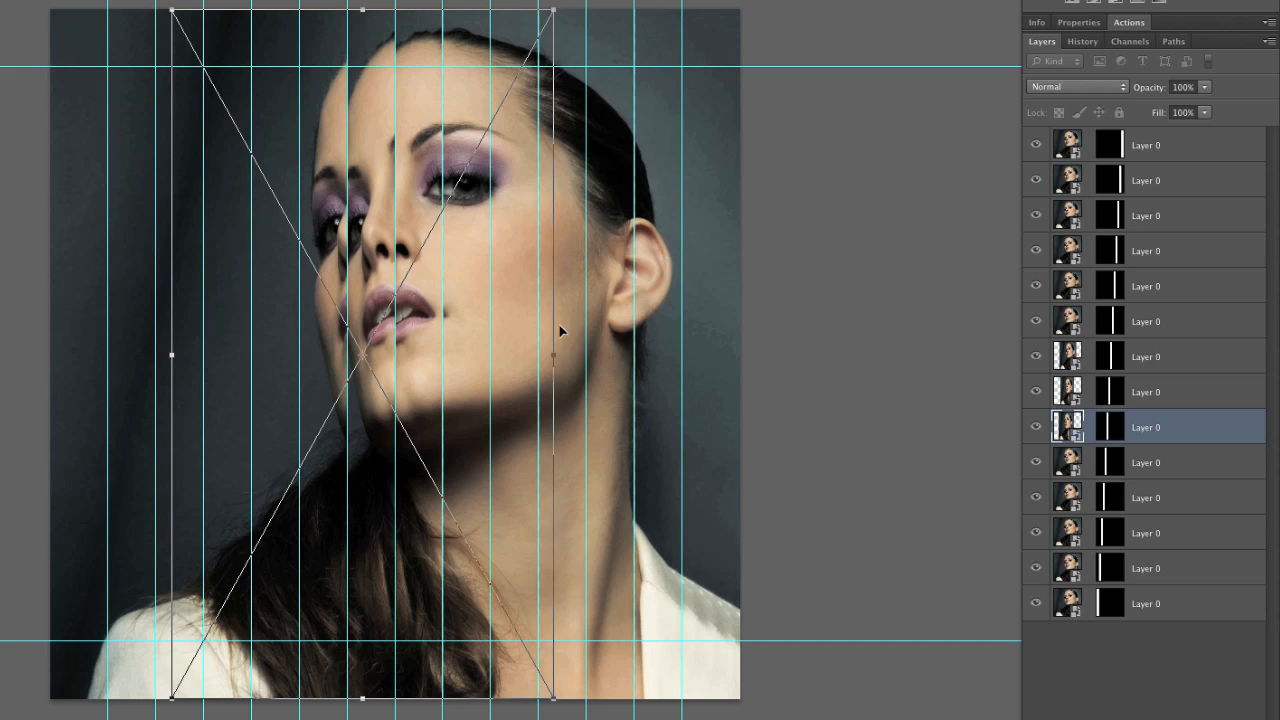
pyautogui.moveTo(557, 354); pyautogui.dragTo(442, 354)
pyautogui.moveTo(322, 330); pyautogui.dragTo(357, 331)
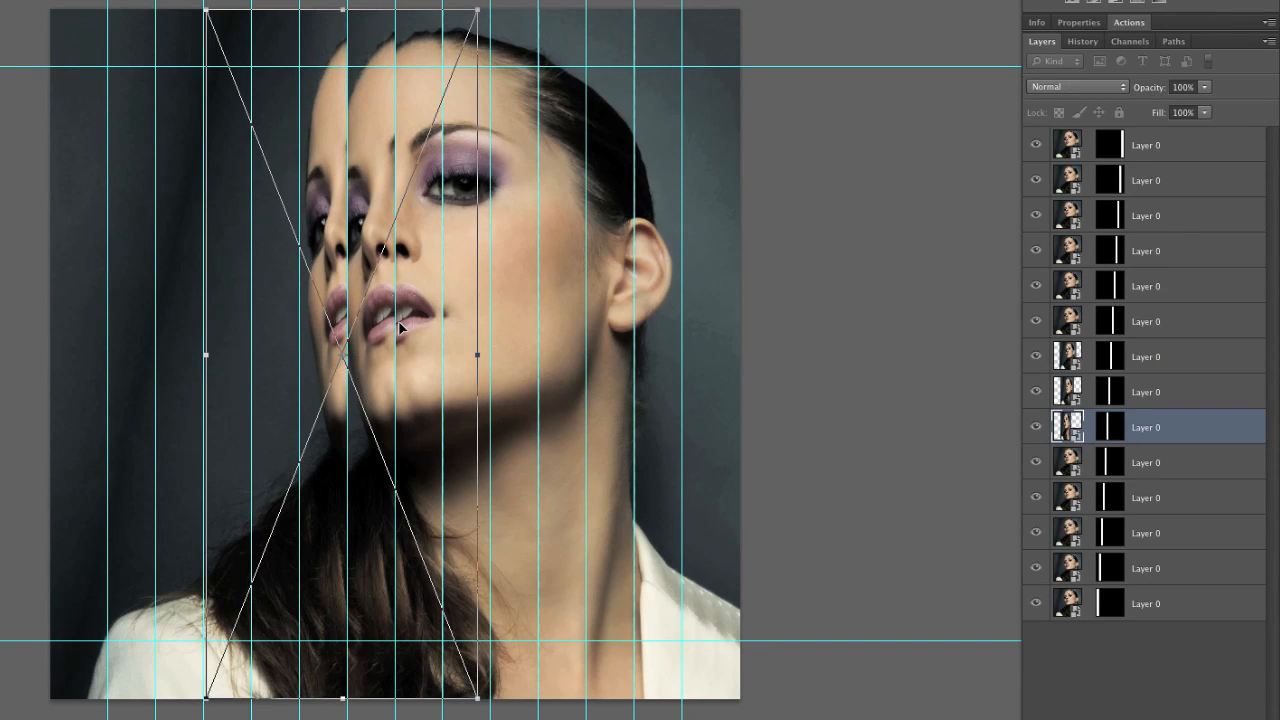
pyautogui.press('Return')
# Narrow the tenth layer's image about its centre and shift it left so a slice of the face fills its strip's right edge
pyautogui.hotkey('alt', '[')
pyautogui.hotkey('ctrl', 't')
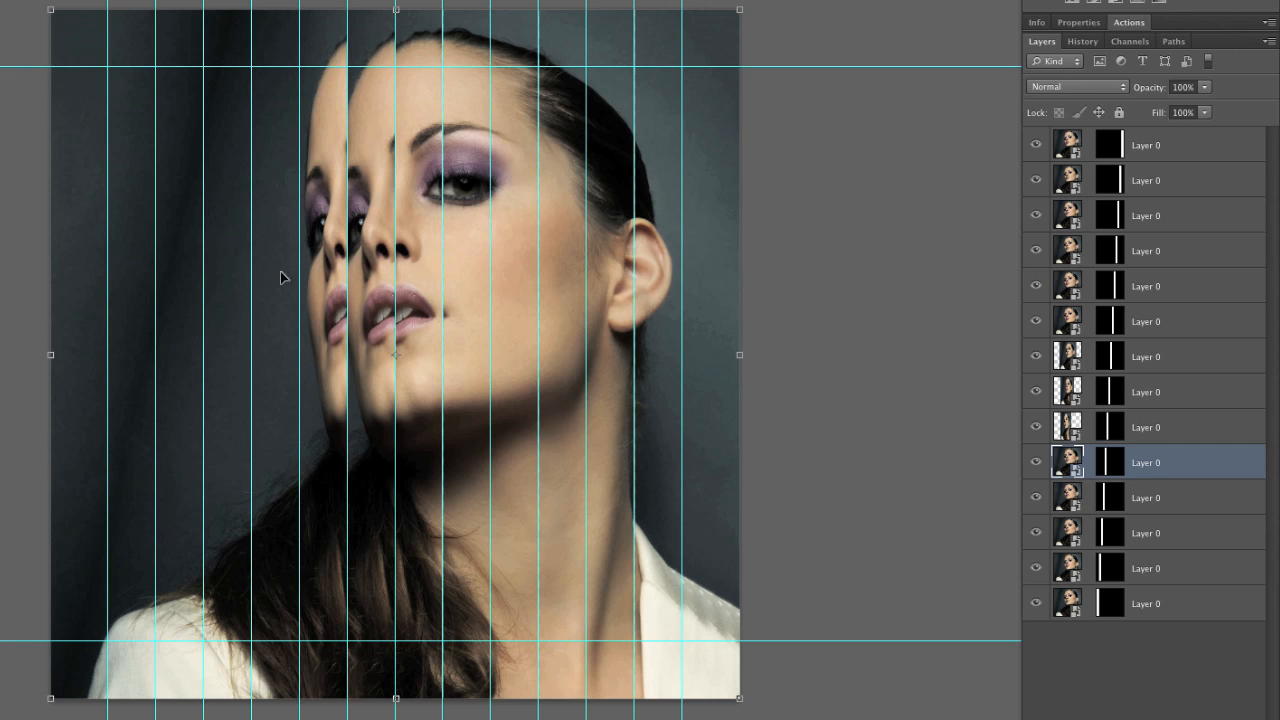
pyautogui.moveTo(52, 357); pyautogui.dragTo(307, 357)
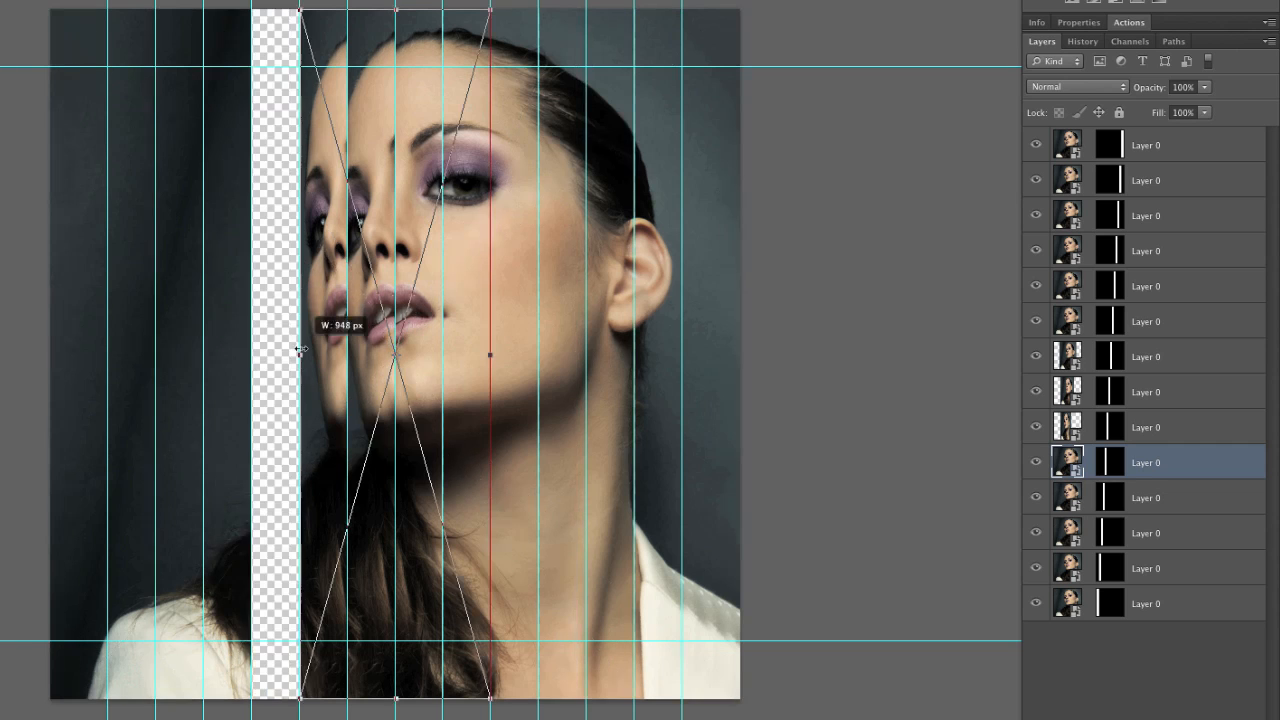
pyautogui.moveTo(379, 333); pyautogui.dragTo(286, 347)
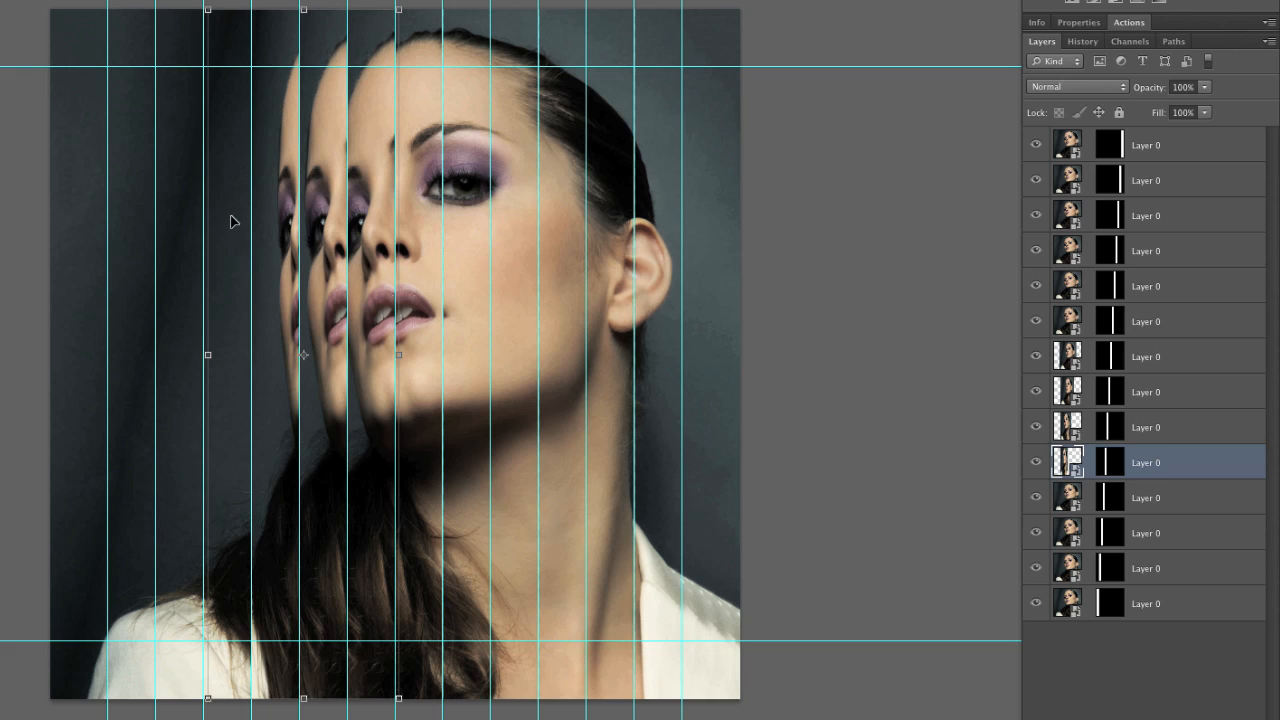
# Narrow the eleventh layer's image and move it left so the edge of the face repeats between the third and fourth vertical guides
pyautogui.hotkey('alt', '[')
pyautogui.moveTo(42, 358); pyautogui.dragTo(283, 354)
pyautogui.moveTo(363, 340); pyautogui.dragTo(263, 342)
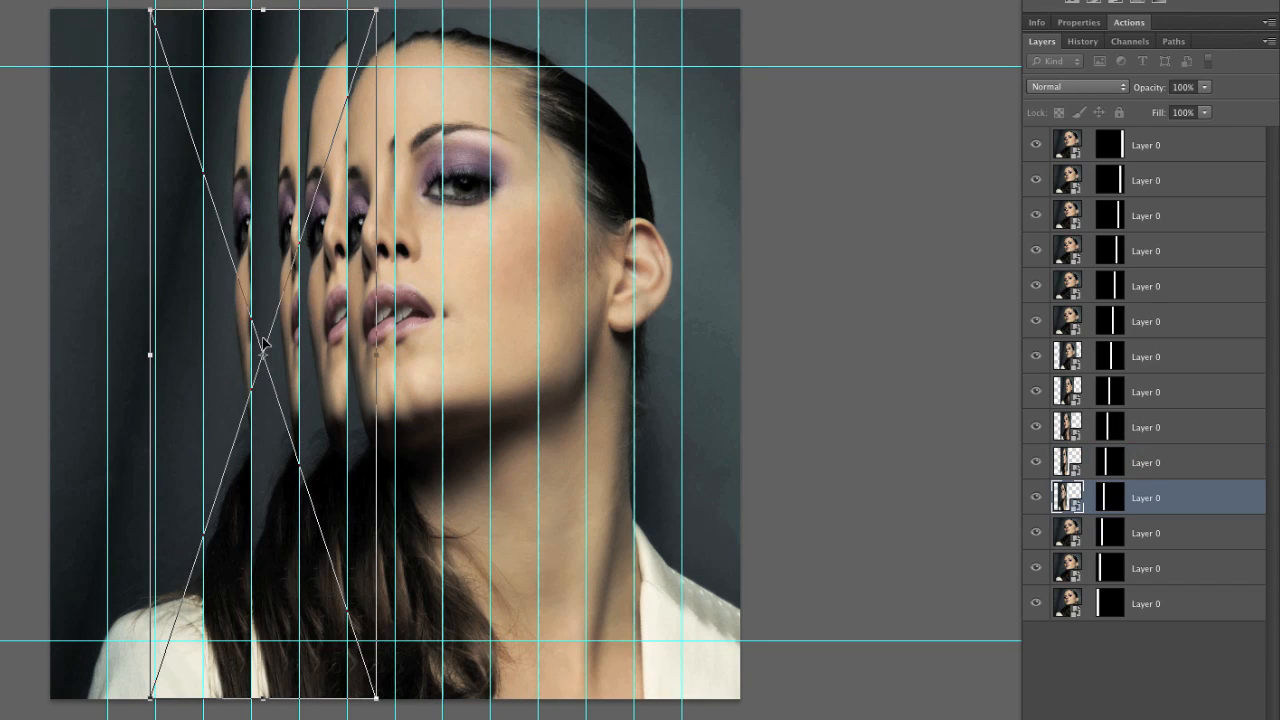
# Narrow the twelfth layer's image and move it left so a thin face edge repeats between the second and third vertical guides
pyautogui.hotkey('alt', '[')
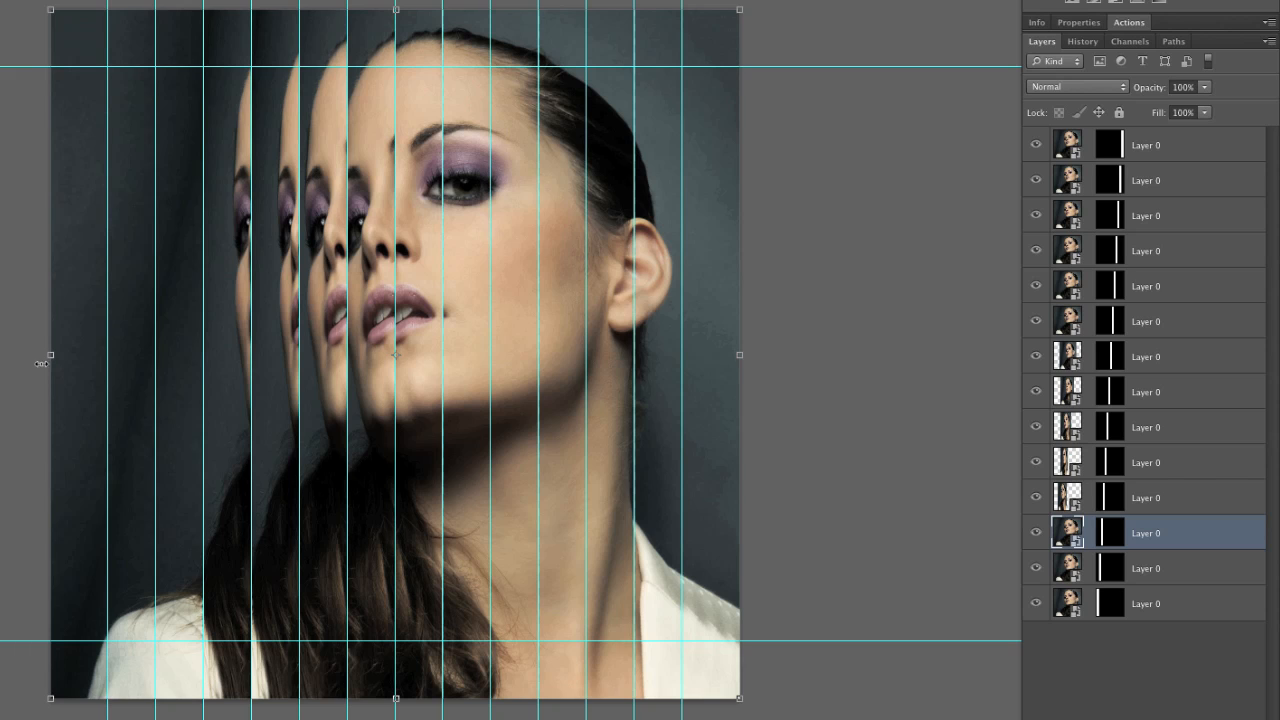
pyautogui.moveTo(43, 361); pyautogui.dragTo(254, 355)
pyautogui.moveTo(342, 343); pyautogui.dragTo(186, 333)
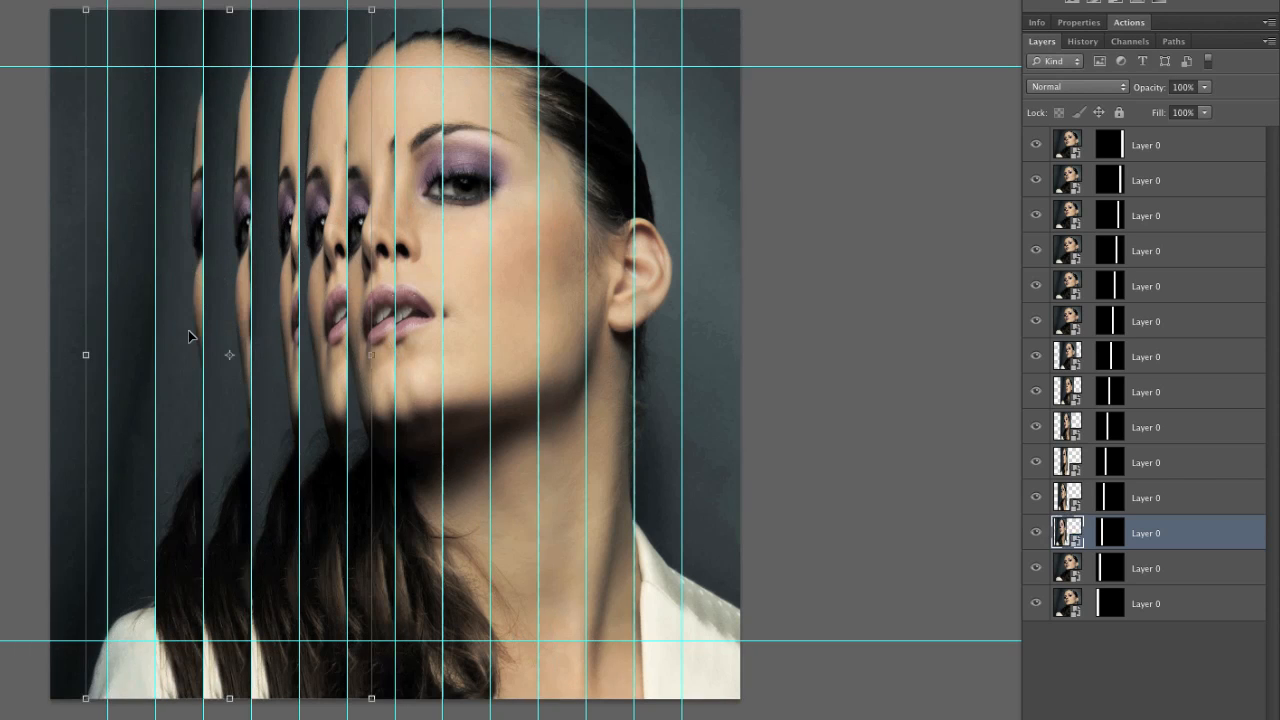
# Narrow the thirteenth layer's image and move it left so the hair and jacket repeat between the first and second vertical guides
pyautogui.press('Return')
pyautogui.hotkey('alt', '[')
pyautogui.hotkey('ctrl', 't')
pyautogui.moveTo(740, 354); pyautogui.dragTo(224, 345)
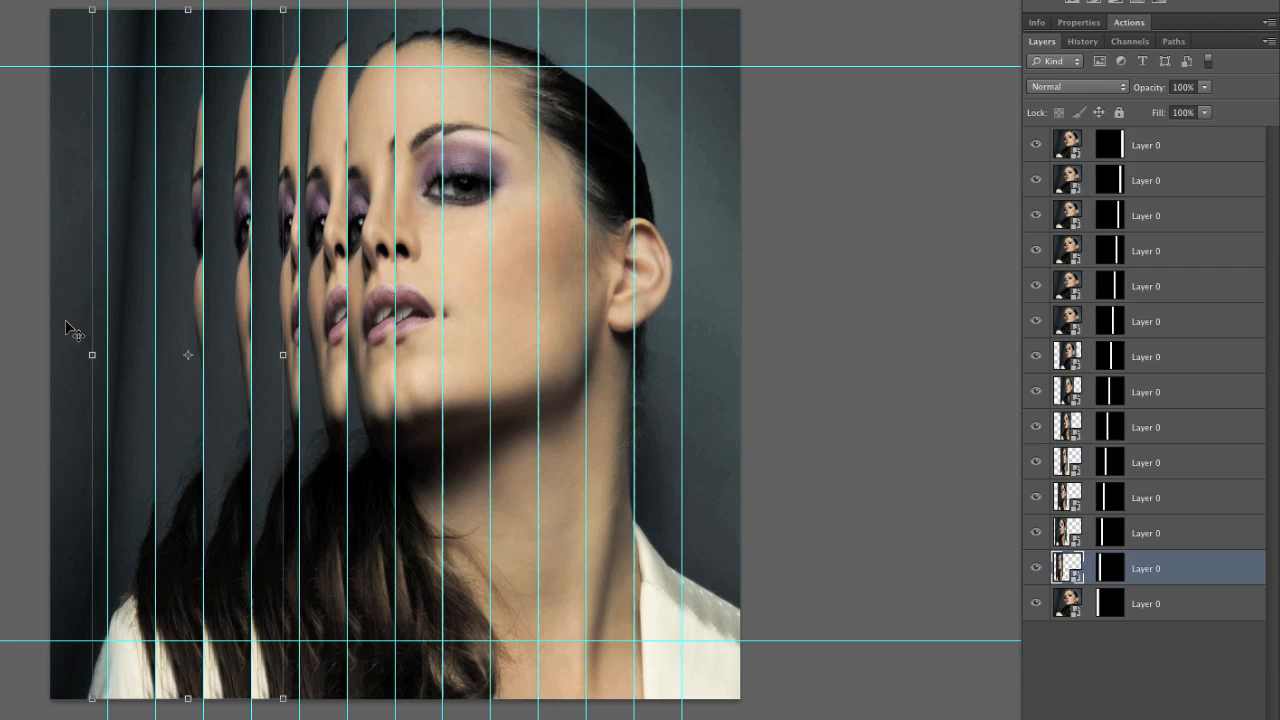
pyautogui.press('Return')
# Narrow the bottom layer's image and move it left so the hair and jacket repeat before the first vertical guide
pyautogui.hotkey('alt', '[')
pyautogui.hotkey('ctrl', 't')
pyautogui.moveTo(741, 354); pyautogui.dragTo(222, 363)
pyautogui.press('Return')
# Squeeze the sixth layer's image slightly about its centre and nudge it right to align the eye in its strip
pyautogui.click(472, 237)
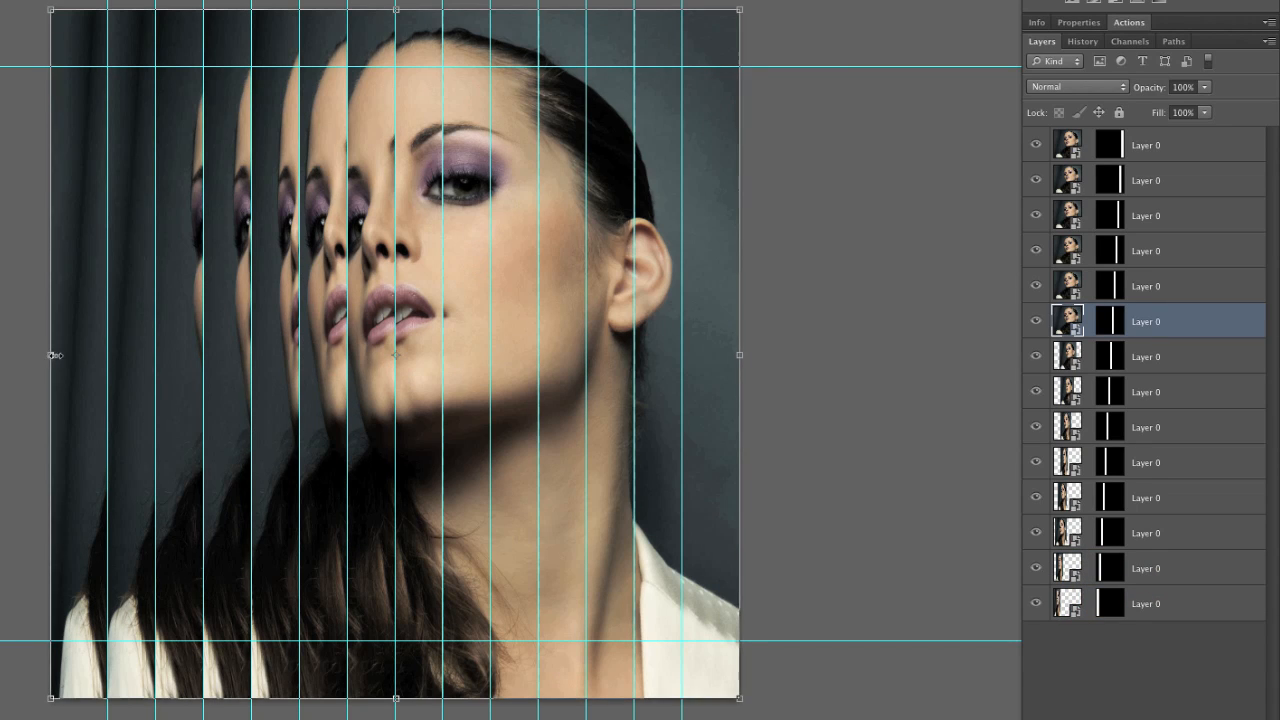
pyautogui.moveTo(51, 354); pyautogui.dragTo(86, 362)
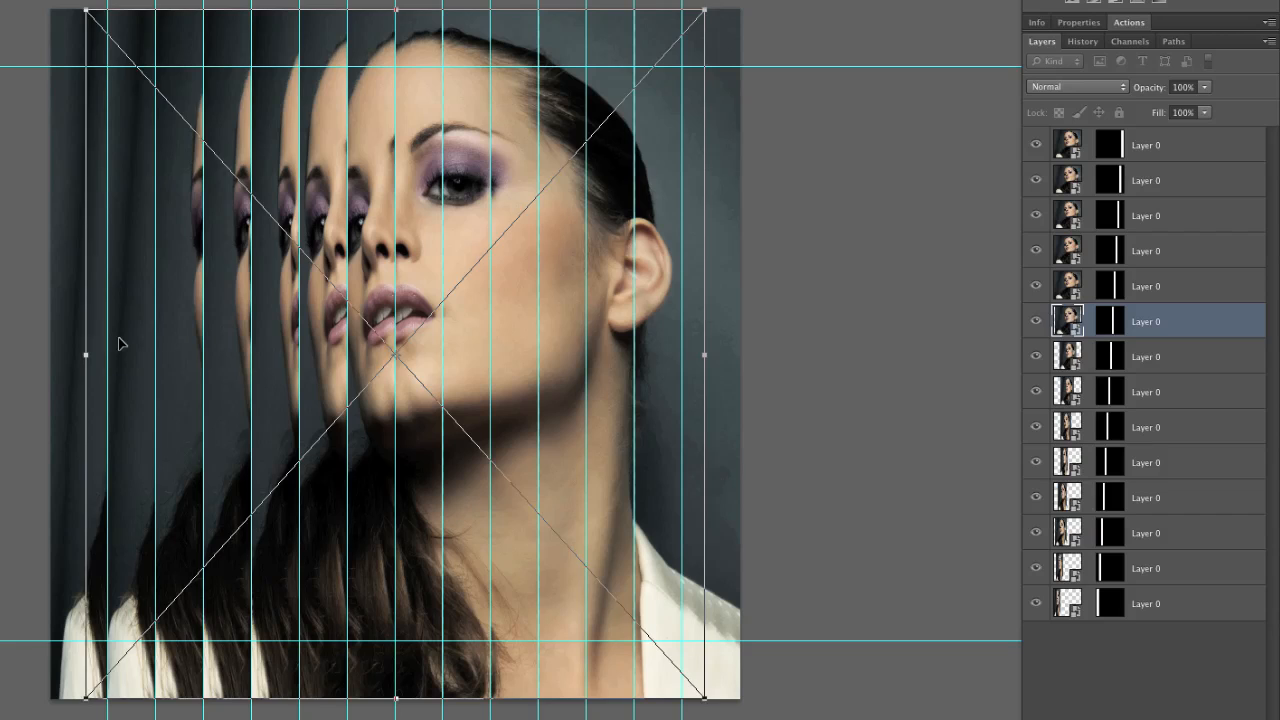
pyautogui.hotkey('shift', 'Right')
pyautogui.hotkey('shift', 'Right')
pyautogui.hotkey('shift', 'Right')
pyautogui.press('Return')
# Narrow the fifth layer's image, shift it right and stretch it slightly in height to fit its strip
pyautogui.click(527, 253)
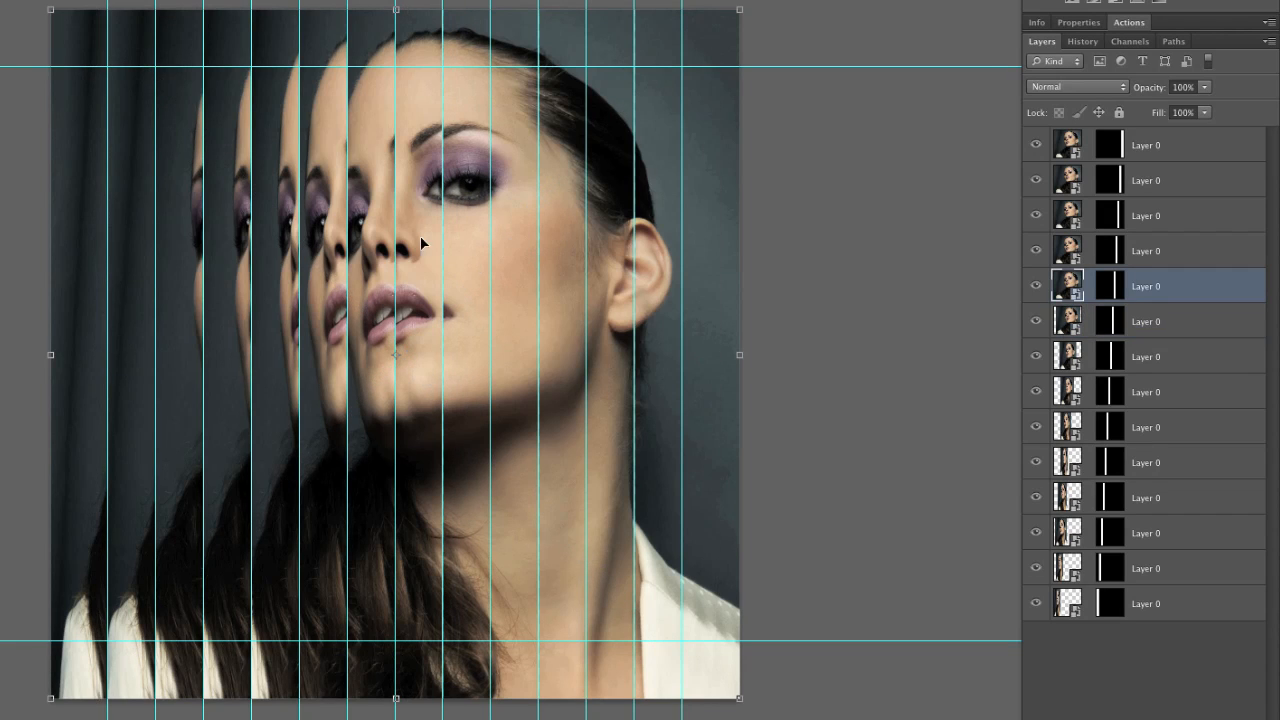
pyautogui.moveTo(63, 351); pyautogui.dragTo(240, 354)
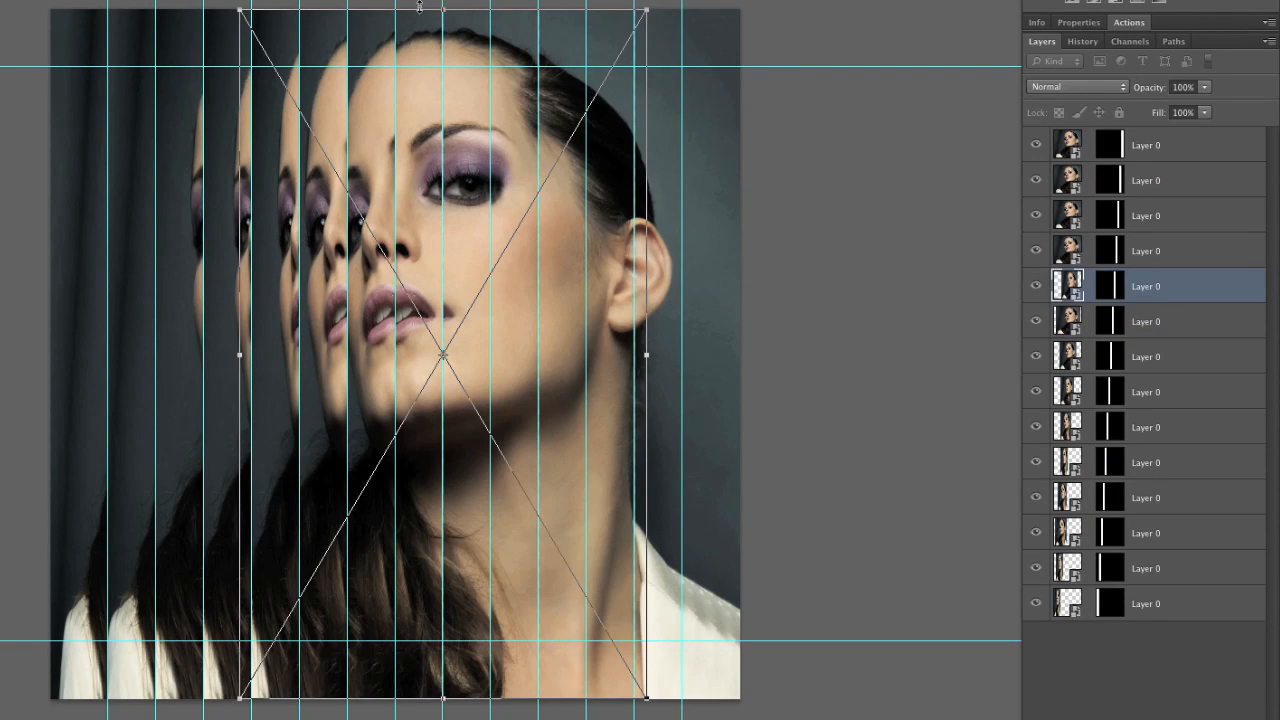
pyautogui.moveTo(444, 9); pyautogui.dragTo(443, 3)
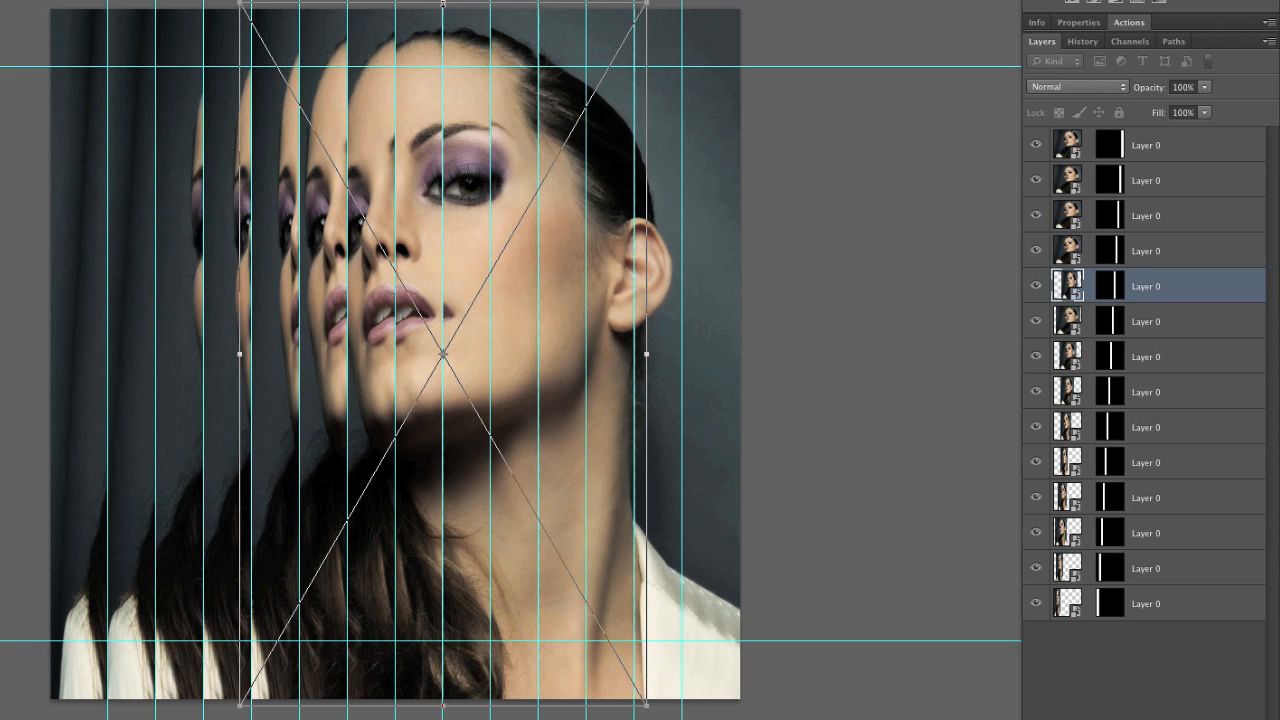
pyautogui.press('Return')
# Narrow the fourth layer's image and shift it right so the eye's outer edge and hairline repeat beside the tenth vertical guide
pyautogui.click(584, 258)
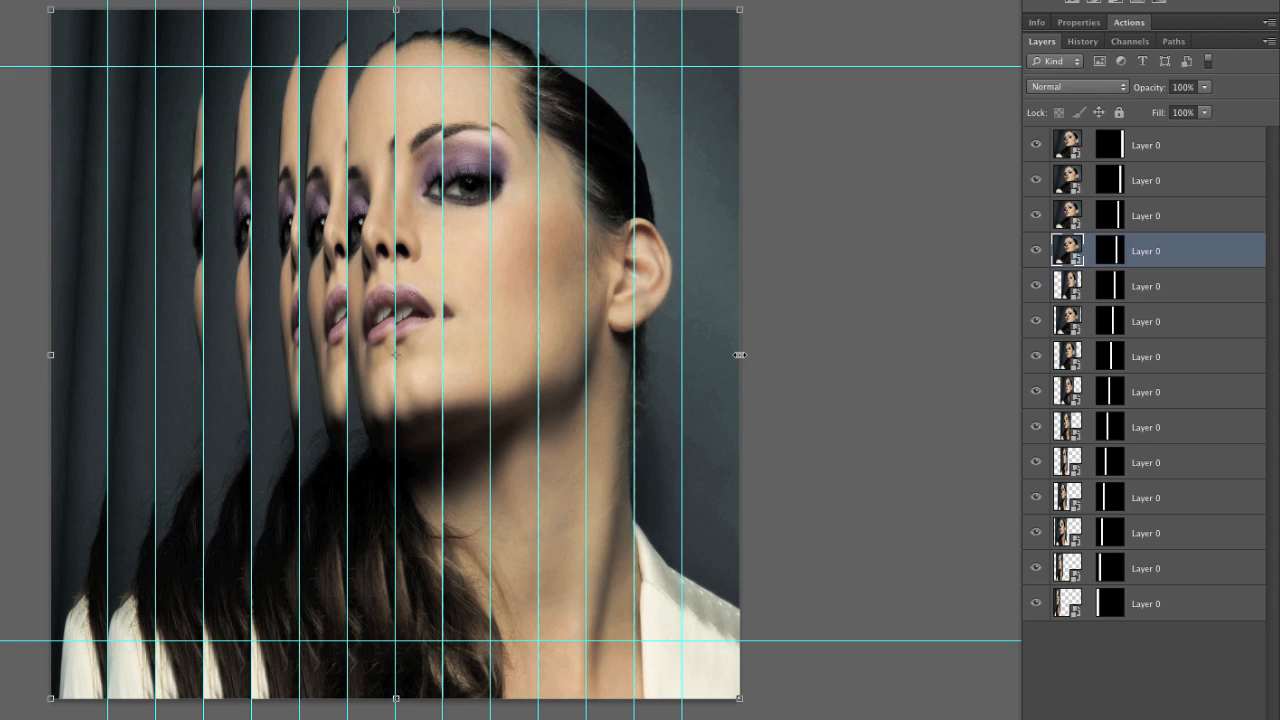
pyautogui.moveTo(740, 355); pyautogui.dragTo(574, 354)
pyautogui.moveTo(463, 350); pyautogui.dragTo(562, 341)
pyautogui.moveTo(668, 356); pyautogui.dragTo(627, 336)
pyautogui.hotkey('shift', 'Right')
pyautogui.hotkey('shift', 'Right')
pyautogui.hotkey('shift', 'Right')
pyautogui.hotkey('shift', 'Right')
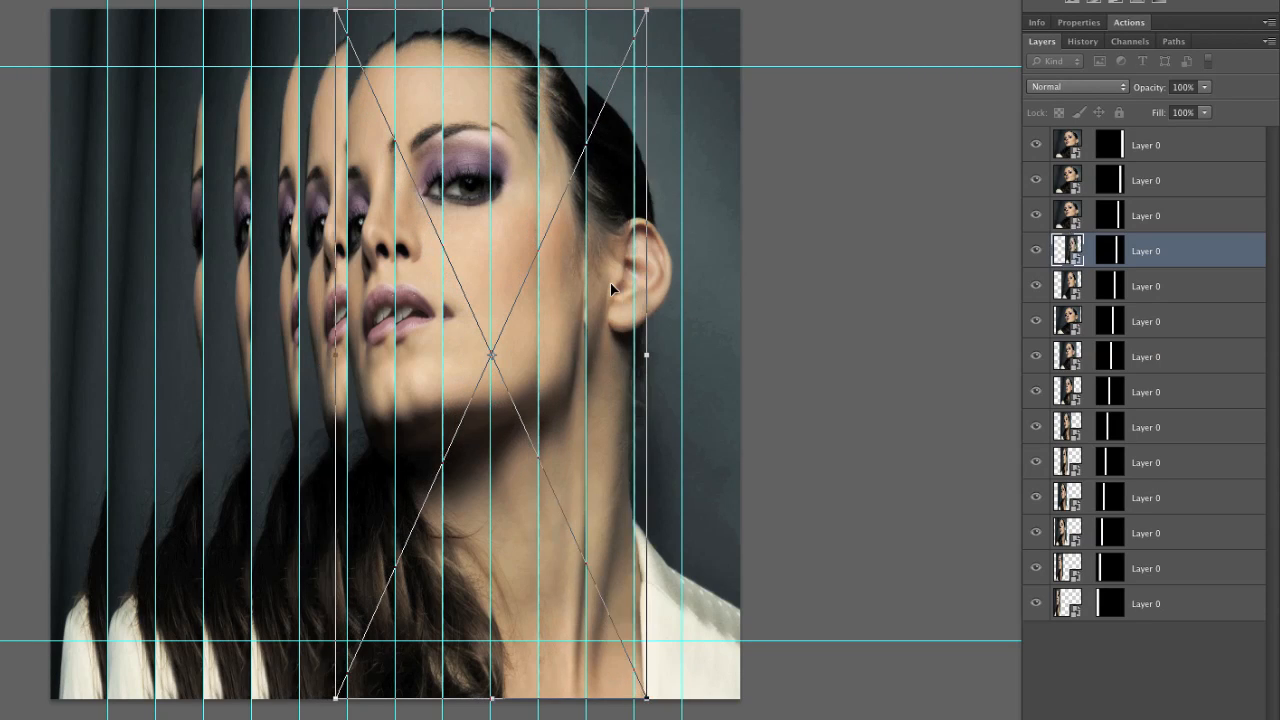
pyautogui.hotkey('shift', 'Right')
pyautogui.hotkey('shift', 'Right')
pyautogui.hotkey('shift', 'Right')
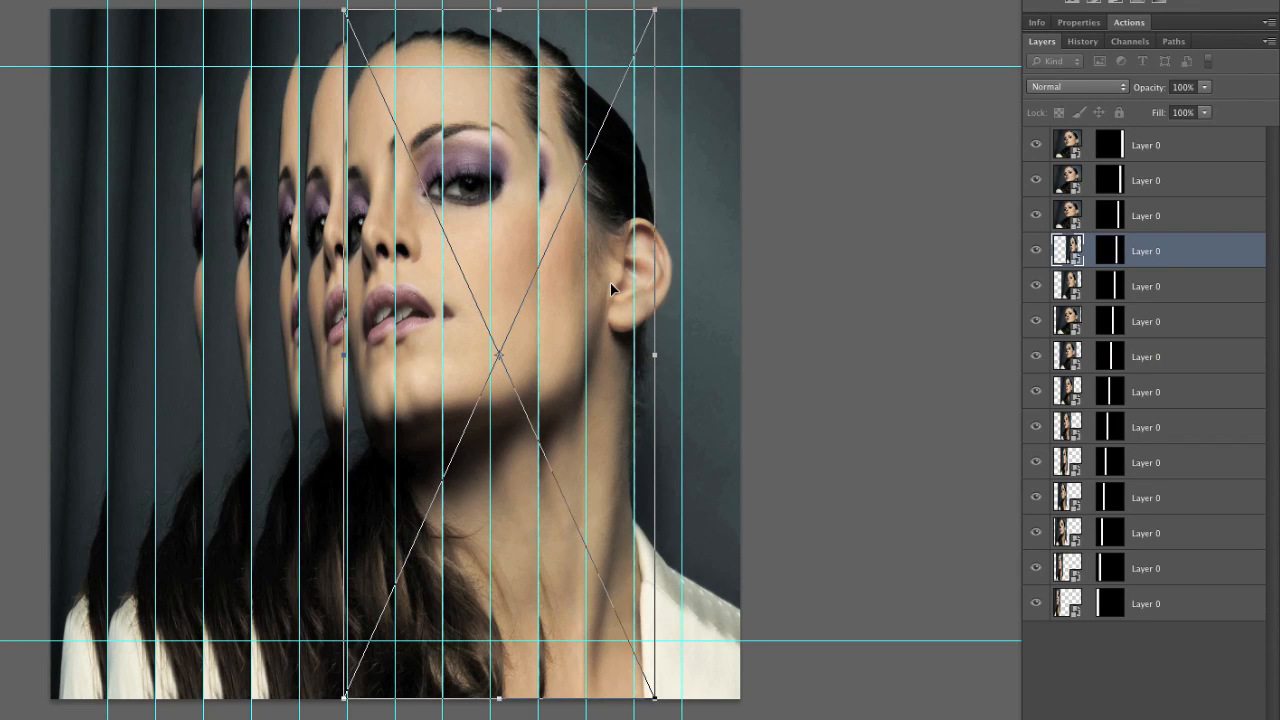
# Narrow the third layer's image strongly and move it right so the cheek and hairline repeat between the eleventh and twelfth vertical guides
pyautogui.hotkey('alt', ']')
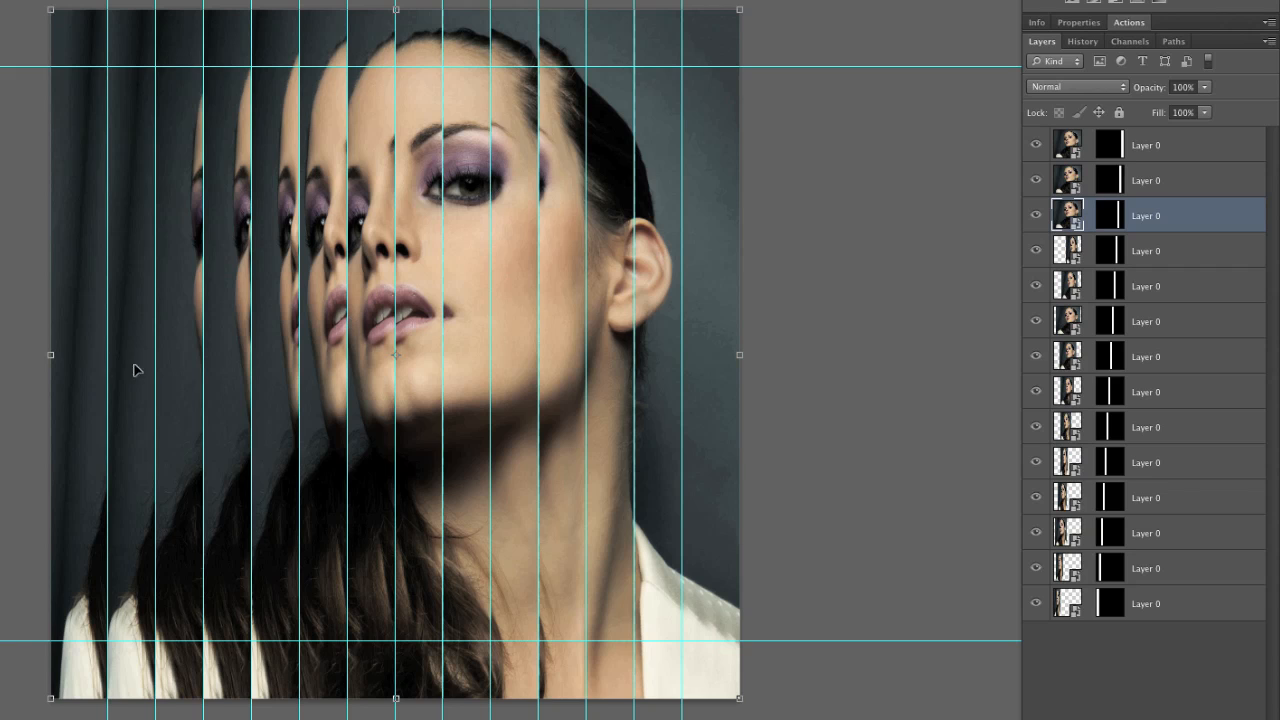
pyautogui.moveTo(52, 350); pyautogui.dragTo(591, 343)
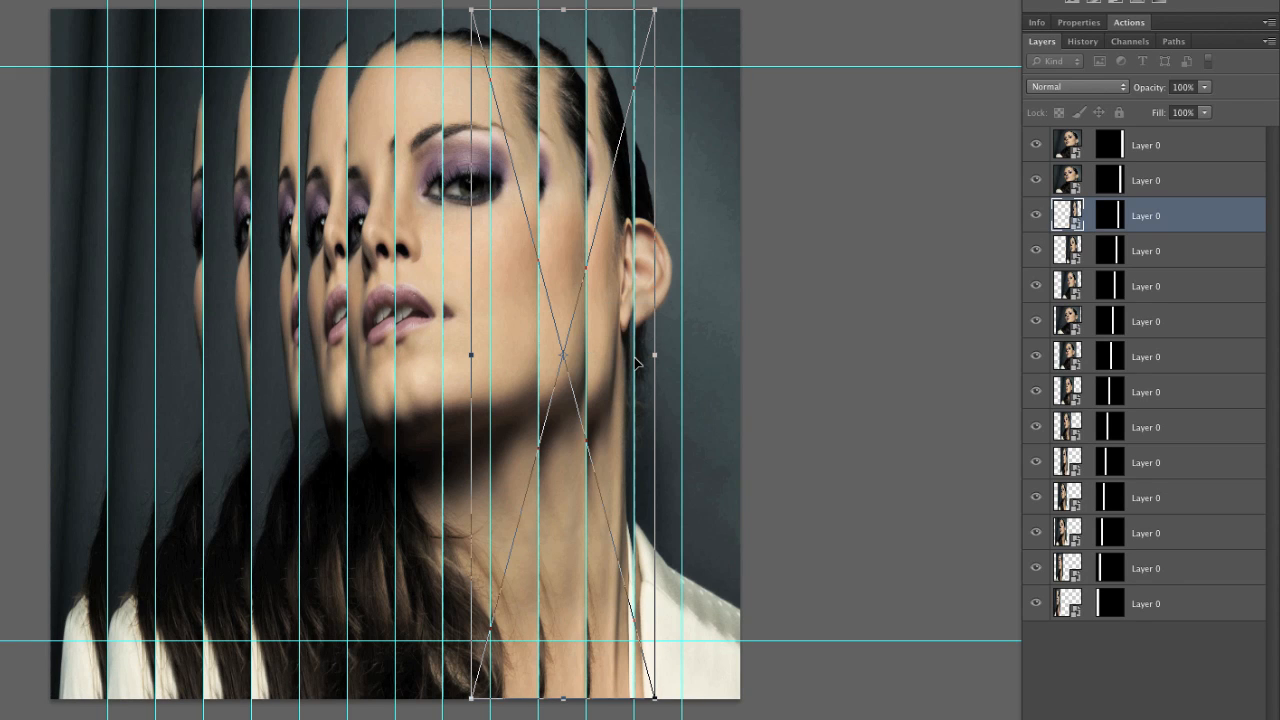
pyautogui.press('Return')
# Narrow the top layer's image towards the right so the ear and jacket repeat beyond the last vertical guide
pyautogui.click(697, 250)
pyautogui.moveTo(51, 355); pyautogui.dragTo(345, 345)
pyautogui.press('Return')
# Narrow the second layer's image about its centre, shift it right so the ear repeats in its strip, and hide the guides
pyautogui.click(650, 316)
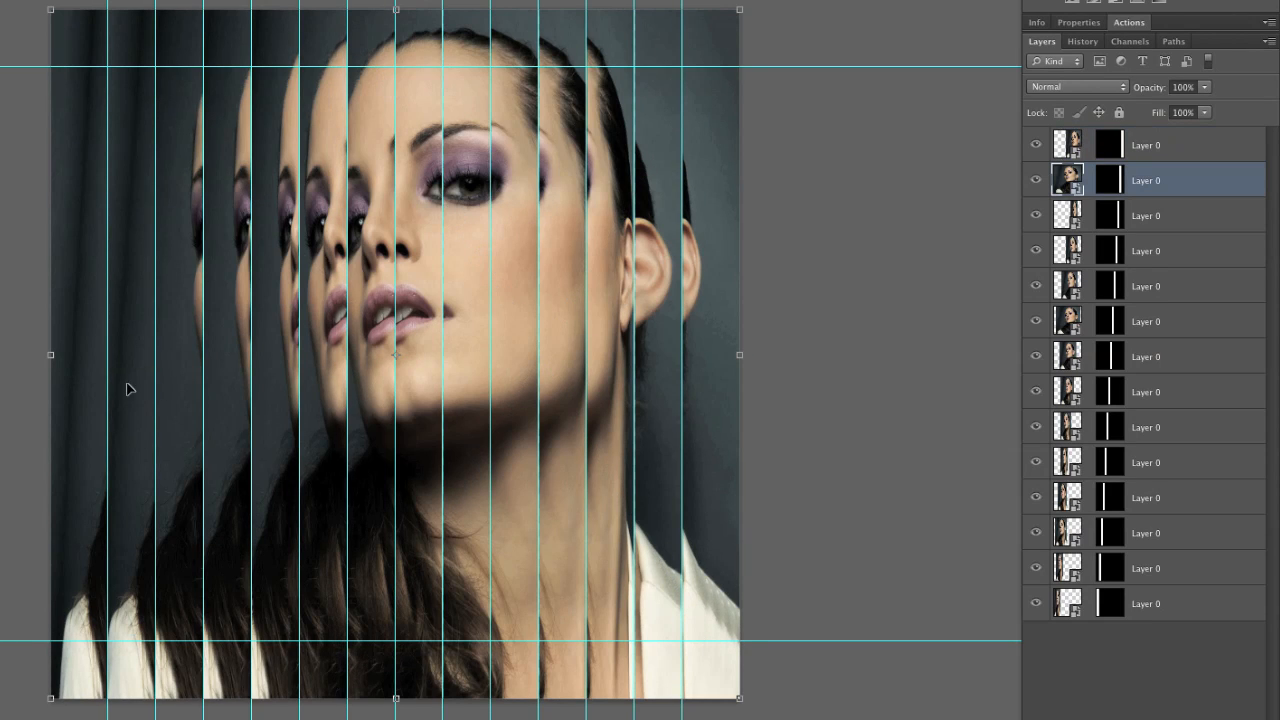
pyautogui.moveTo(52, 354); pyautogui.dragTo(209, 348)
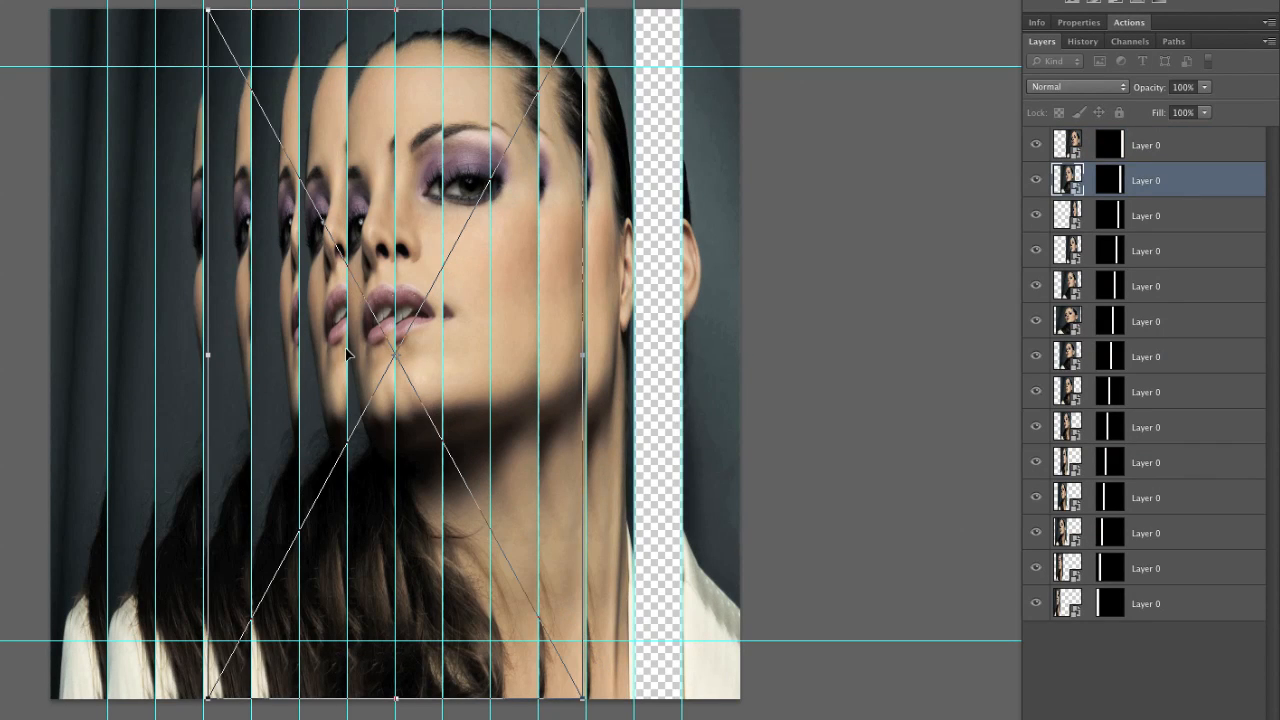
pyautogui.moveTo(354, 349); pyautogui.dragTo(491, 348)
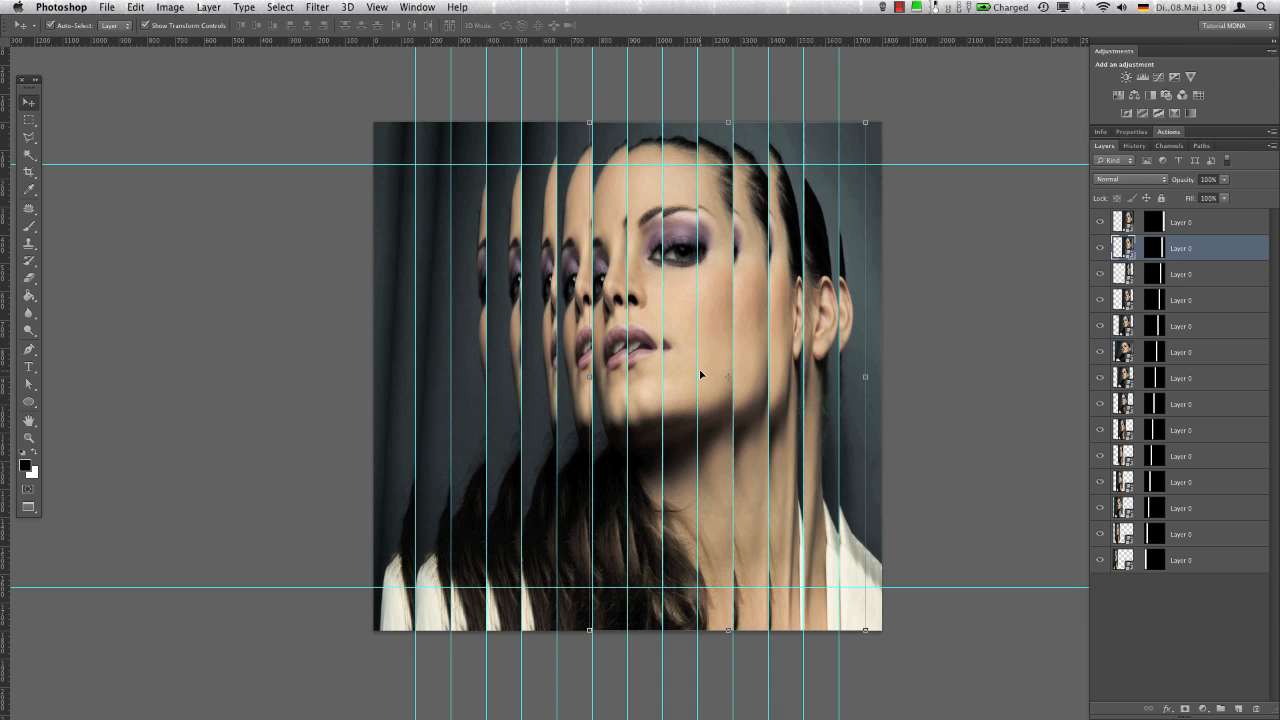
pyautogui.press('super+semicolon')
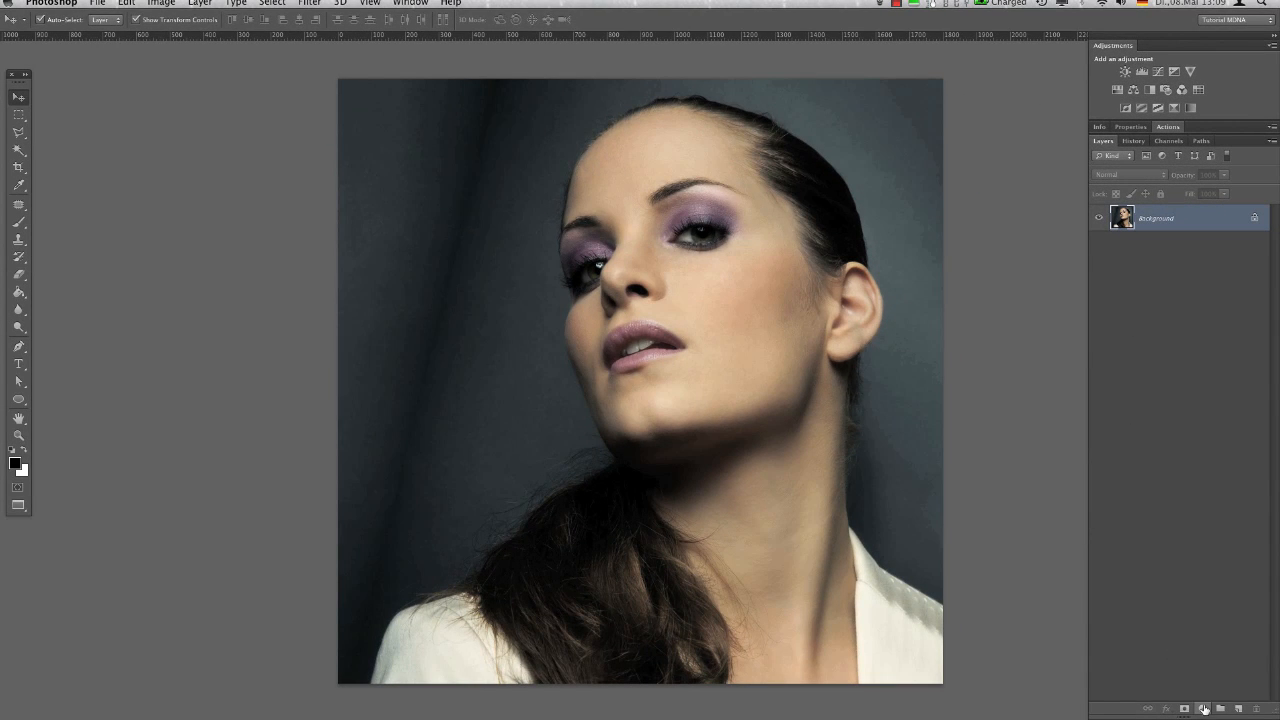
# Add a Hue/Saturation adjustment layer above the portrait and set the lightness of the Reds to +41
pyautogui.click(1203, 708)
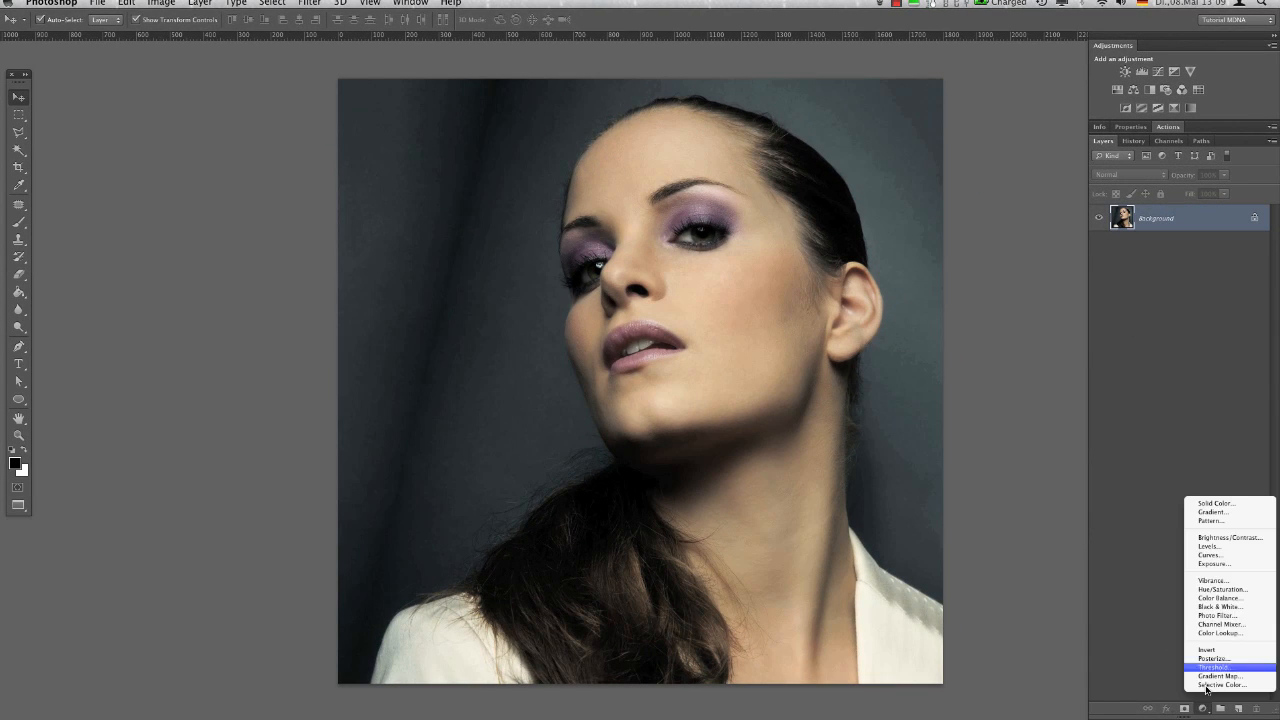
pyautogui.click(1222, 589)
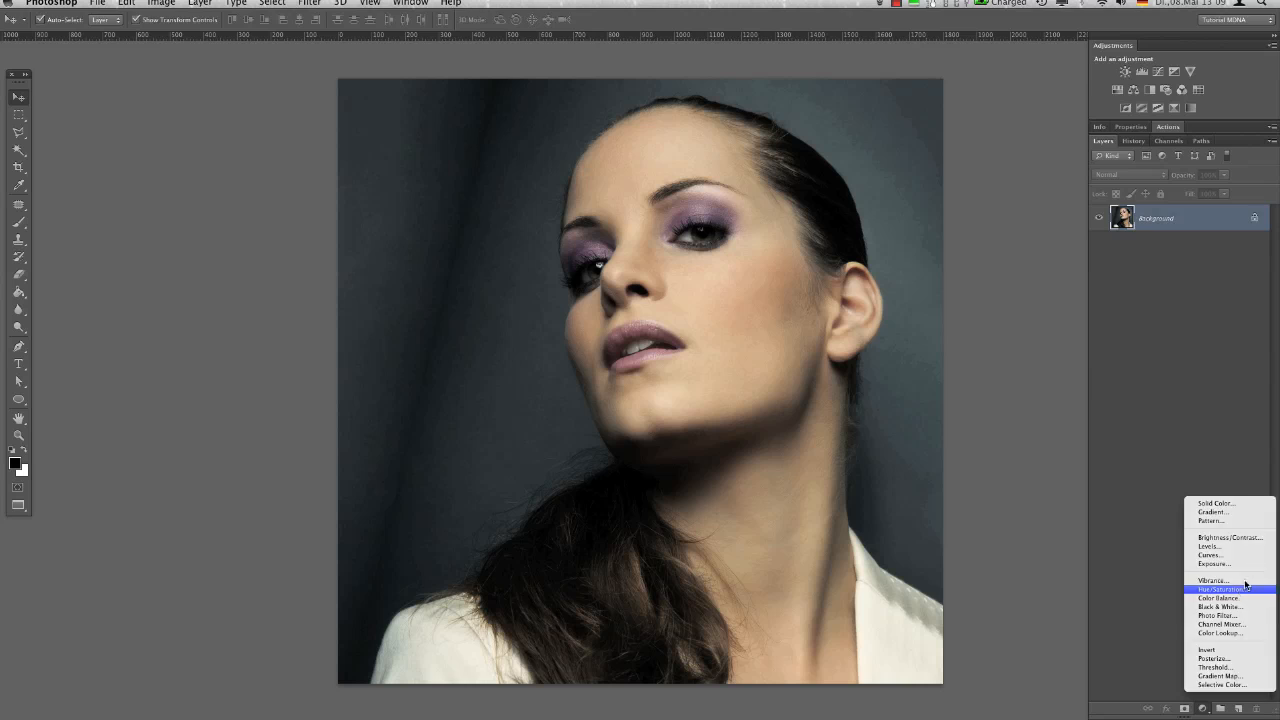
pyautogui.click(1201, 185)
pyautogui.click(1194, 184)
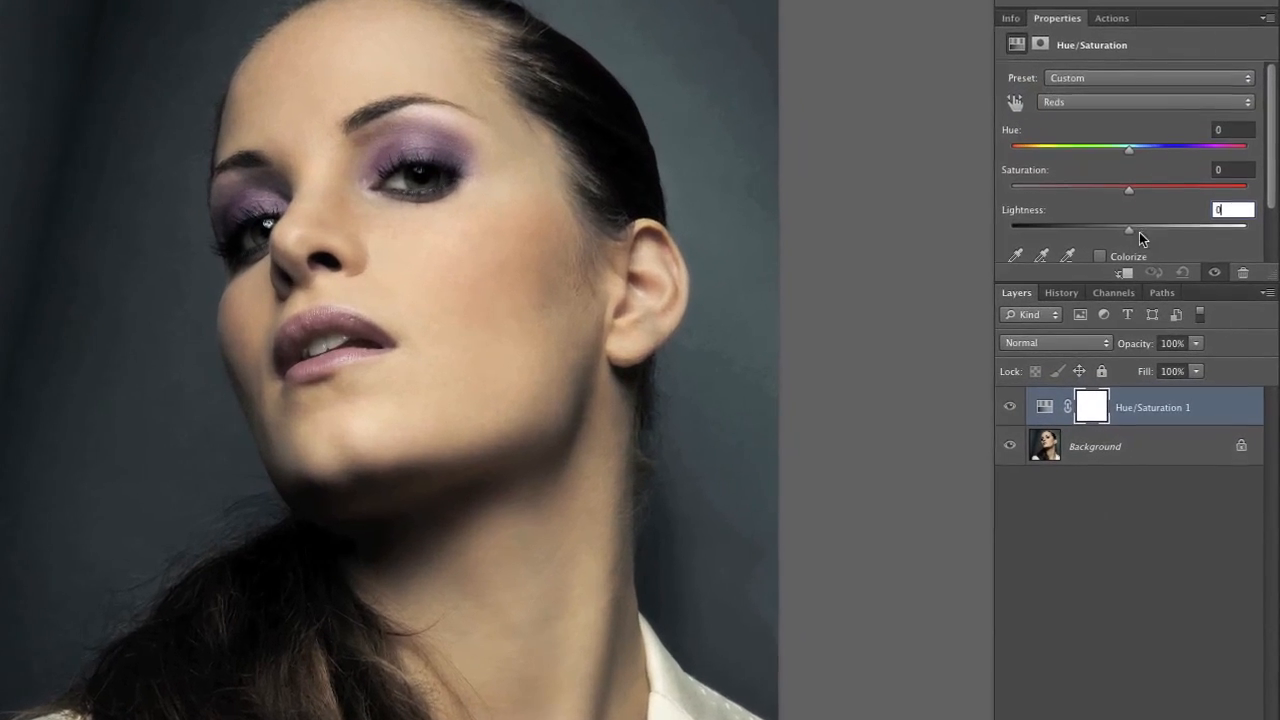
pyautogui.moveTo(1174, 265); pyautogui.dragTo(1180, 232)
# Set the lightness of the Yellows to +72 in the Hue/Saturation adjustment
pyautogui.click(1161, 108)
pyautogui.click(1161, 113)
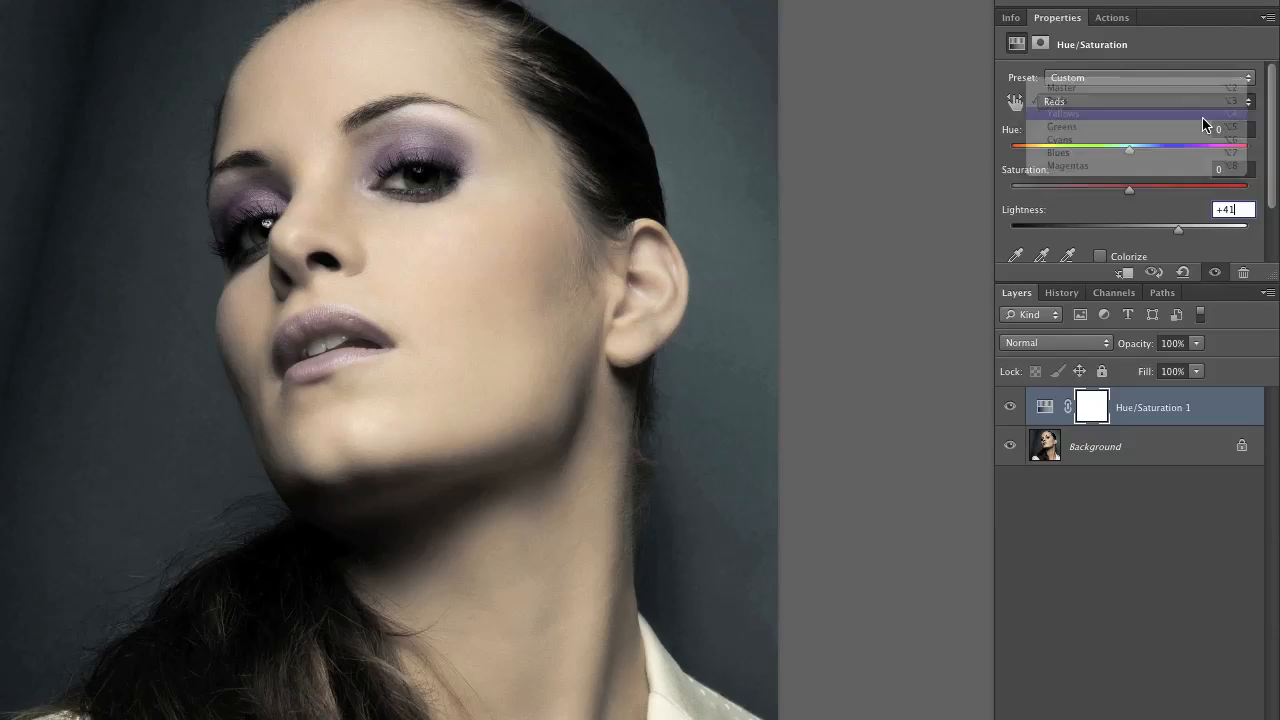
pyautogui.moveTo(1140, 228); pyautogui.dragTo(1205, 234)
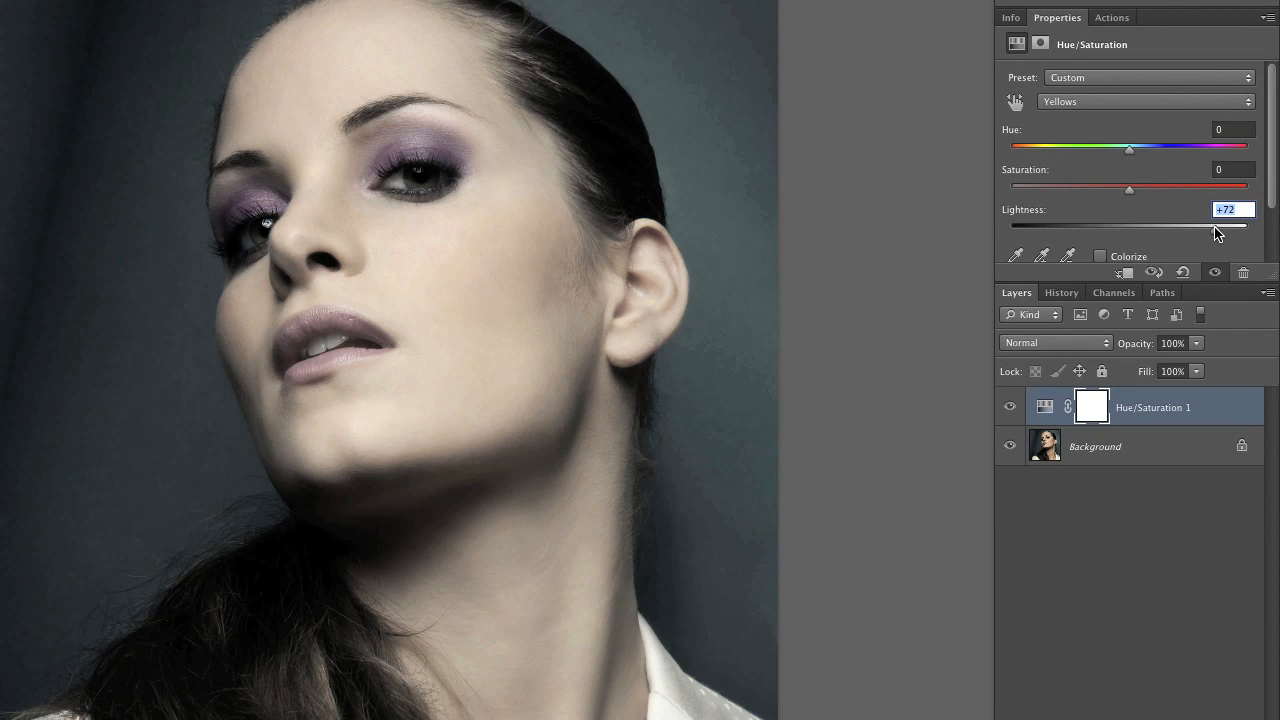
# Set the hue of the Cyans to +39 and raise their saturation for a bluer background
pyautogui.click(1141, 98)
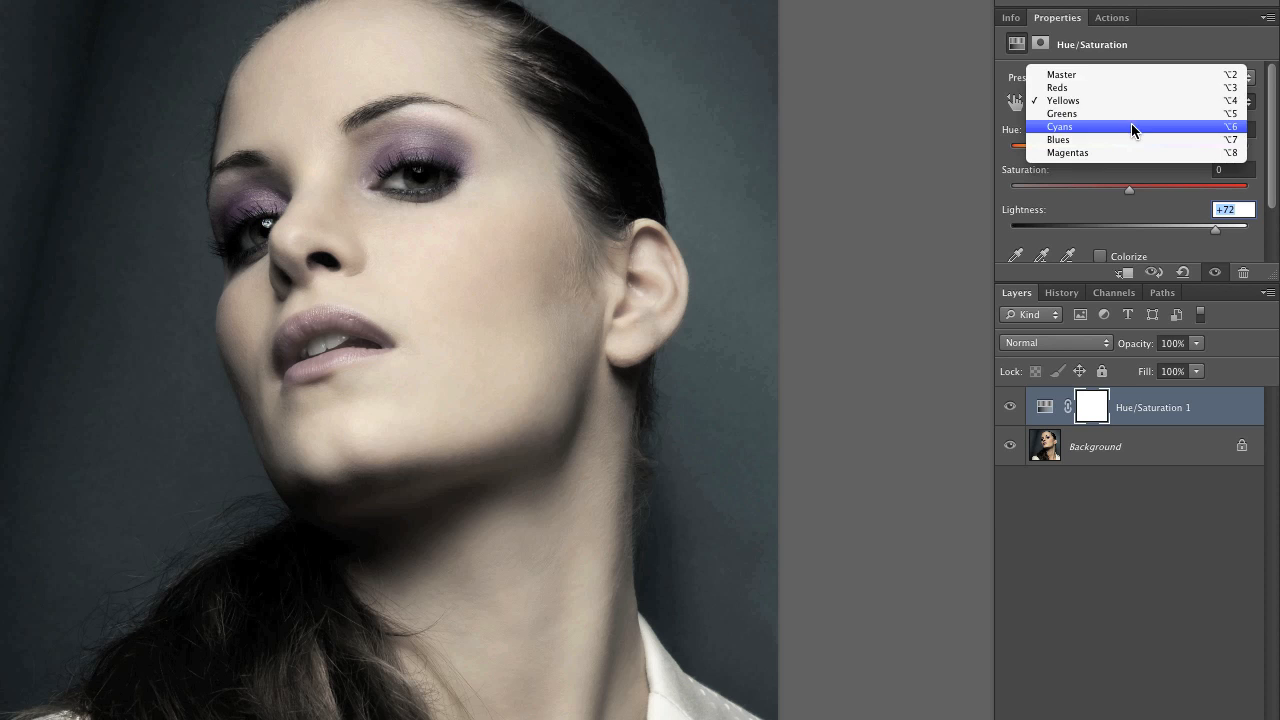
pyautogui.click(1134, 126)
pyautogui.moveTo(1130, 148); pyautogui.dragTo(1166, 158)
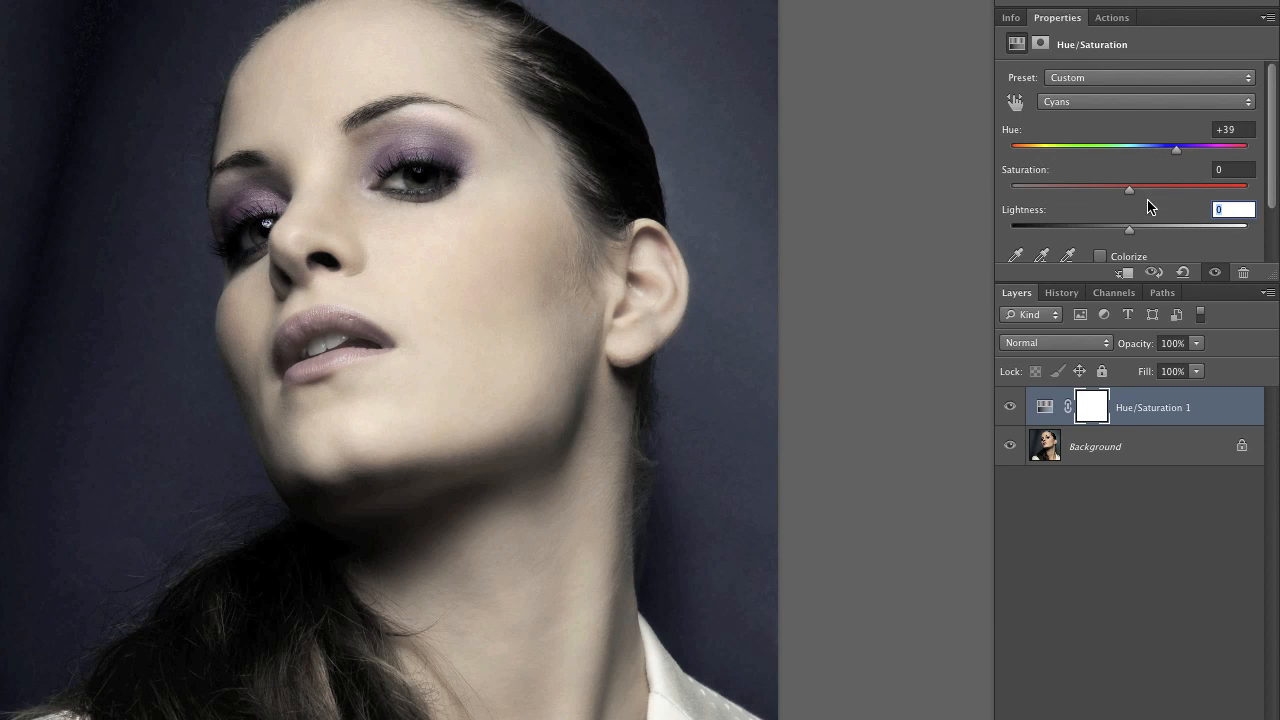
pyautogui.moveTo(1133, 196); pyautogui.dragTo(1167, 199)
# Set the Magentas to hue -81 and saturation +45 to intensify the eye shadow
pyautogui.click(1123, 102)
pyautogui.click(1122, 128)
pyautogui.moveTo(1127, 152); pyautogui.dragTo(1060, 172)
pyautogui.moveTo(1135, 196); pyautogui.dragTo(1187, 190)
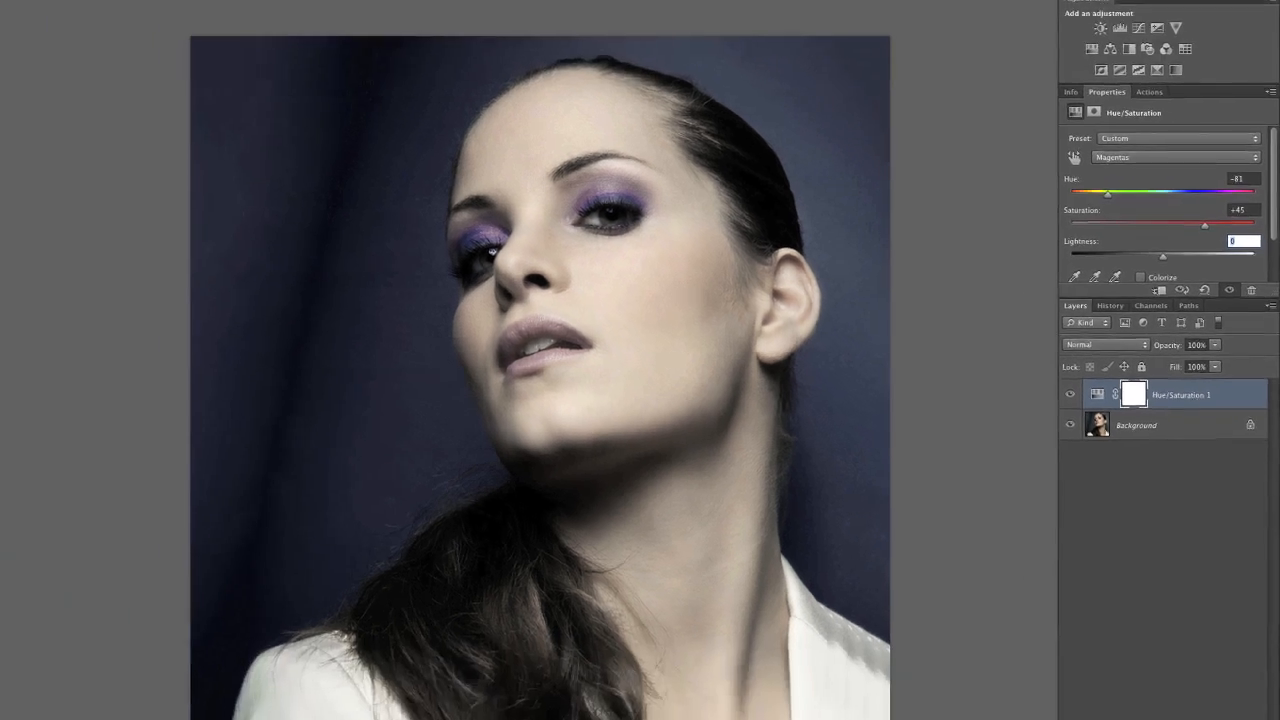
# Trace the outer contour of the lips with the Pen tool as a closed, red-filled shape
pyautogui.click(18, 346)
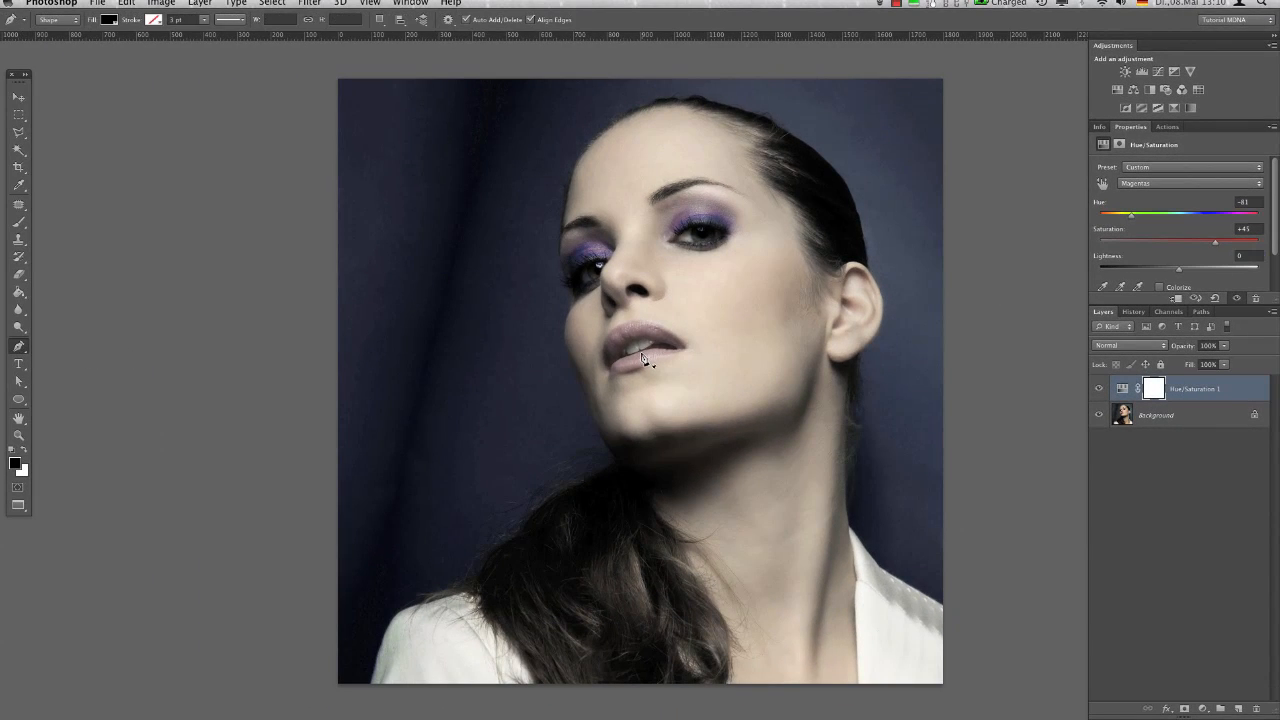
pyautogui.scroll(3, 633, 346)
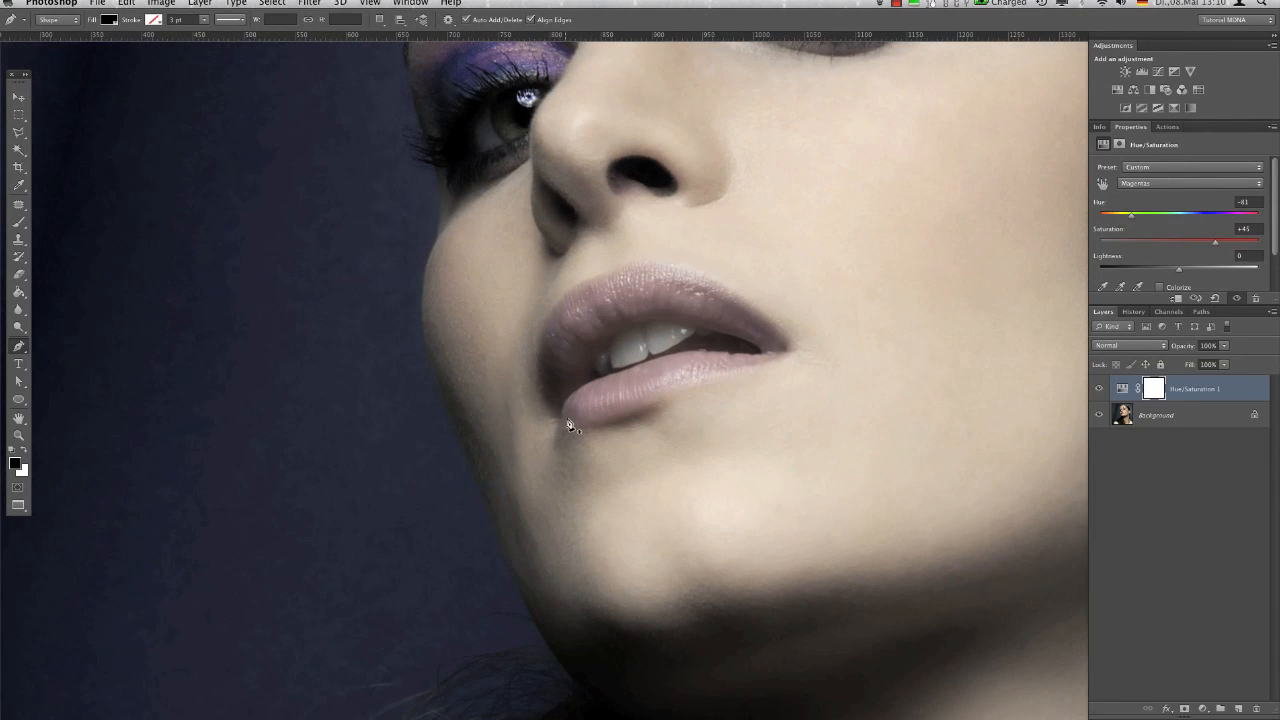
pyautogui.click(109, 20)
pyautogui.click(55, 104)
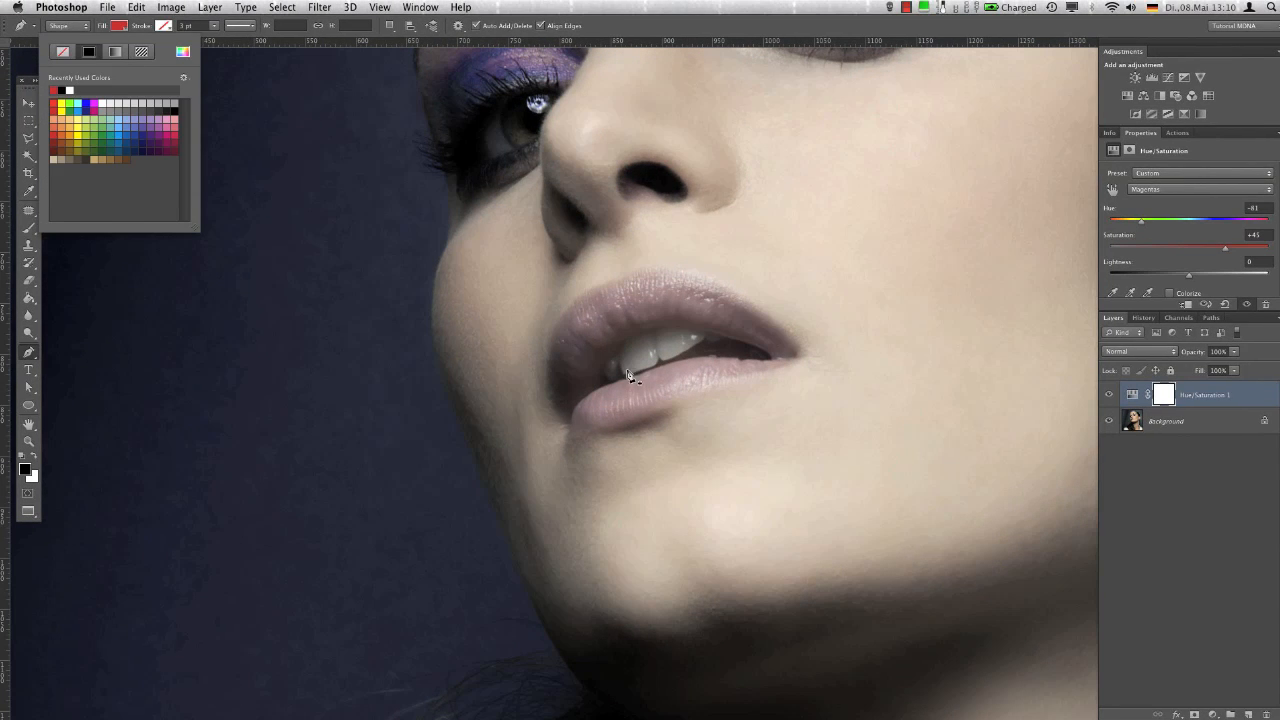
pyautogui.click(577, 436)
pyautogui.click(571, 424)
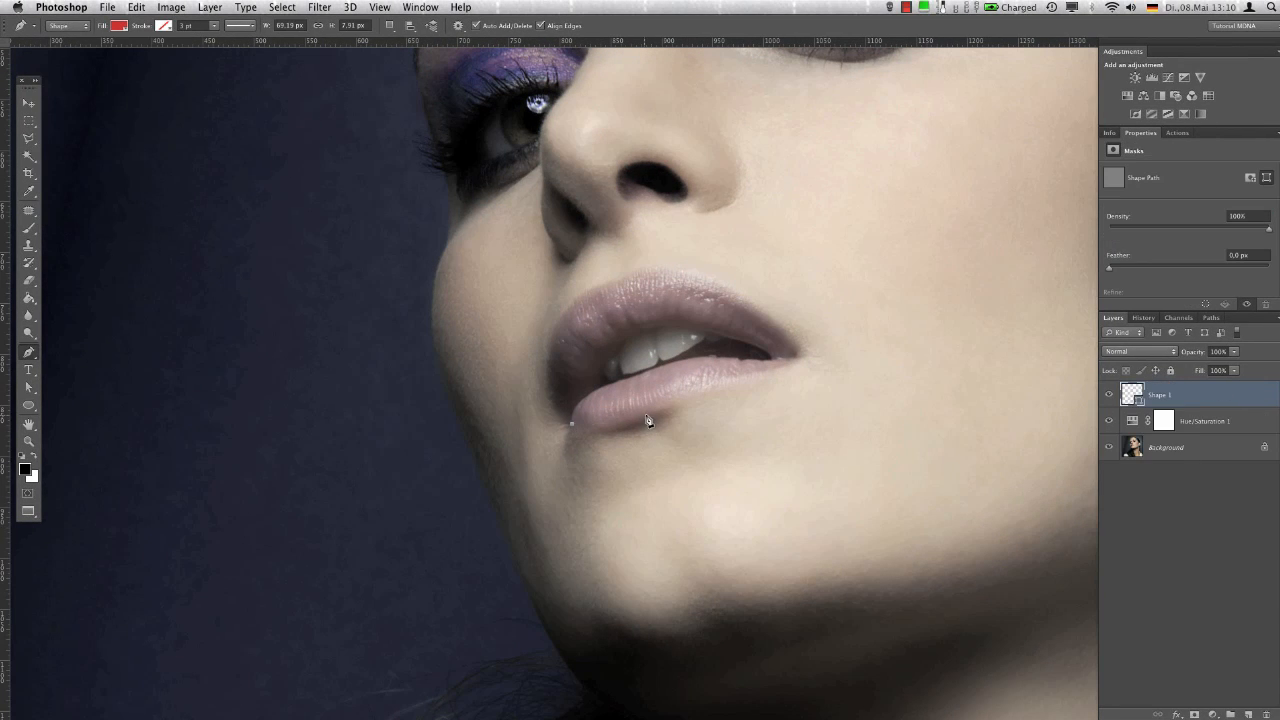
pyautogui.moveTo(744, 381); pyautogui.dragTo(751, 298)
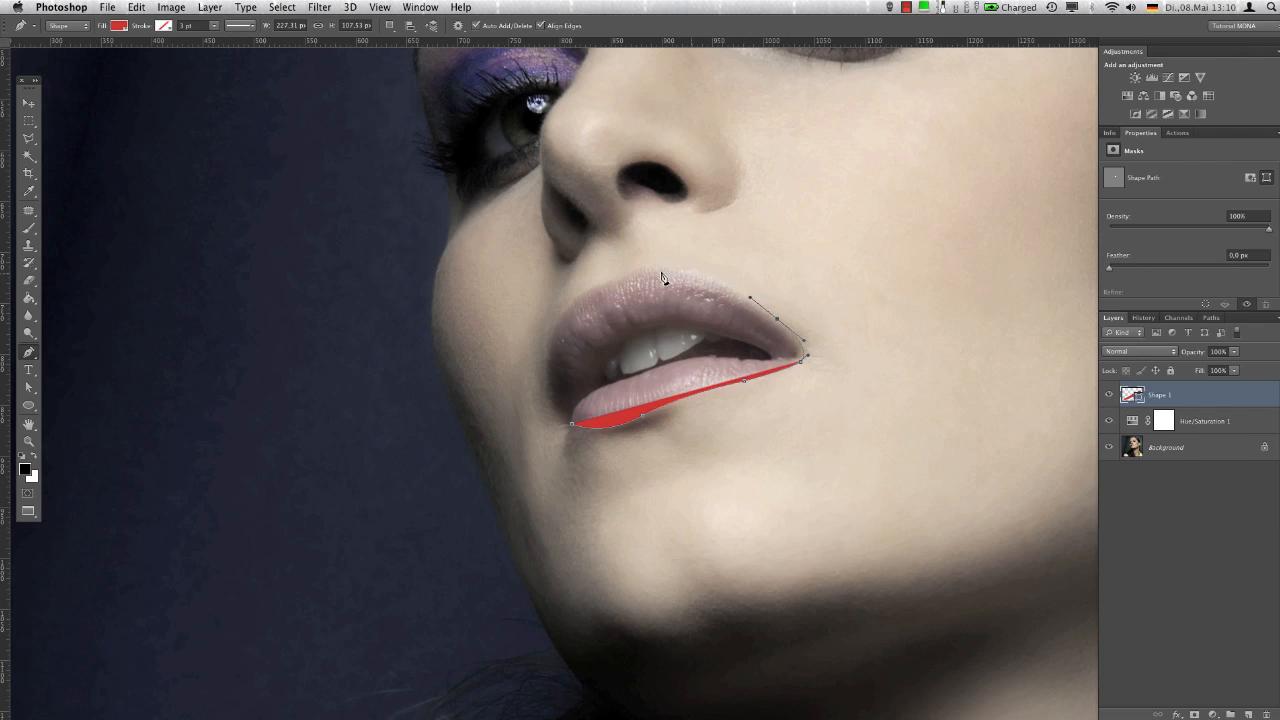
pyautogui.moveTo(655, 268); pyautogui.dragTo(612, 287)
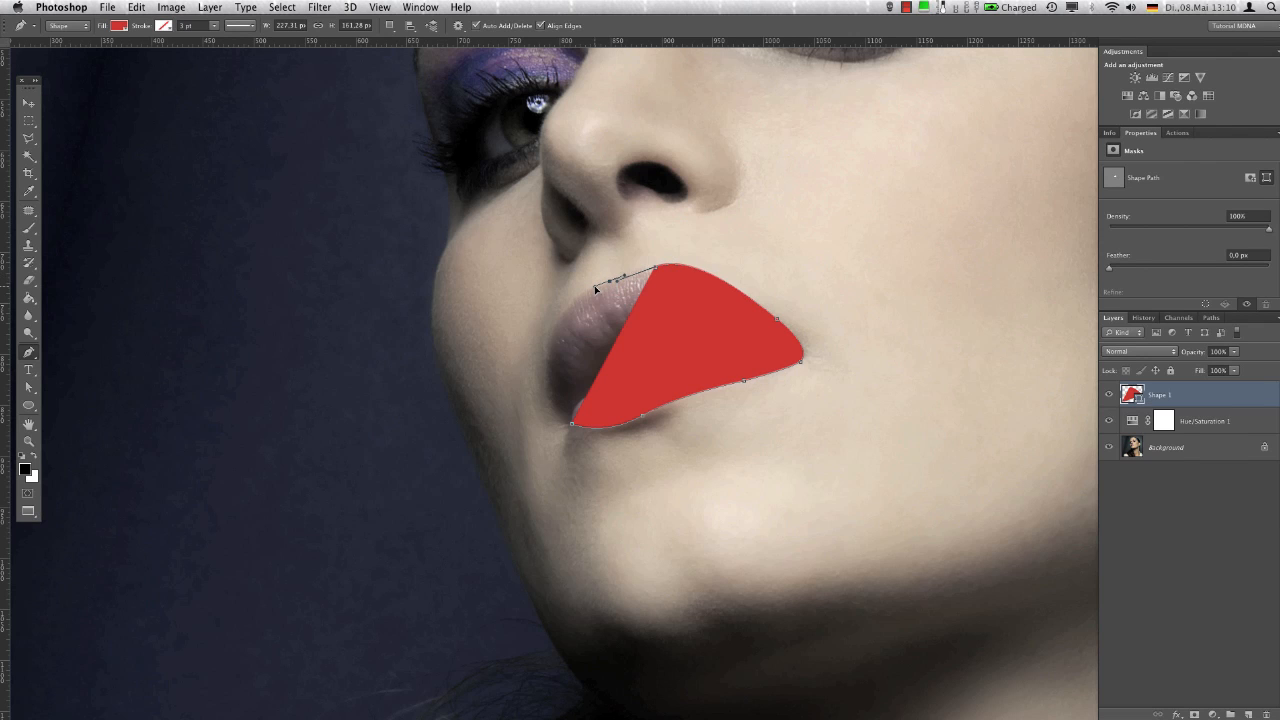
pyautogui.click(612, 284)
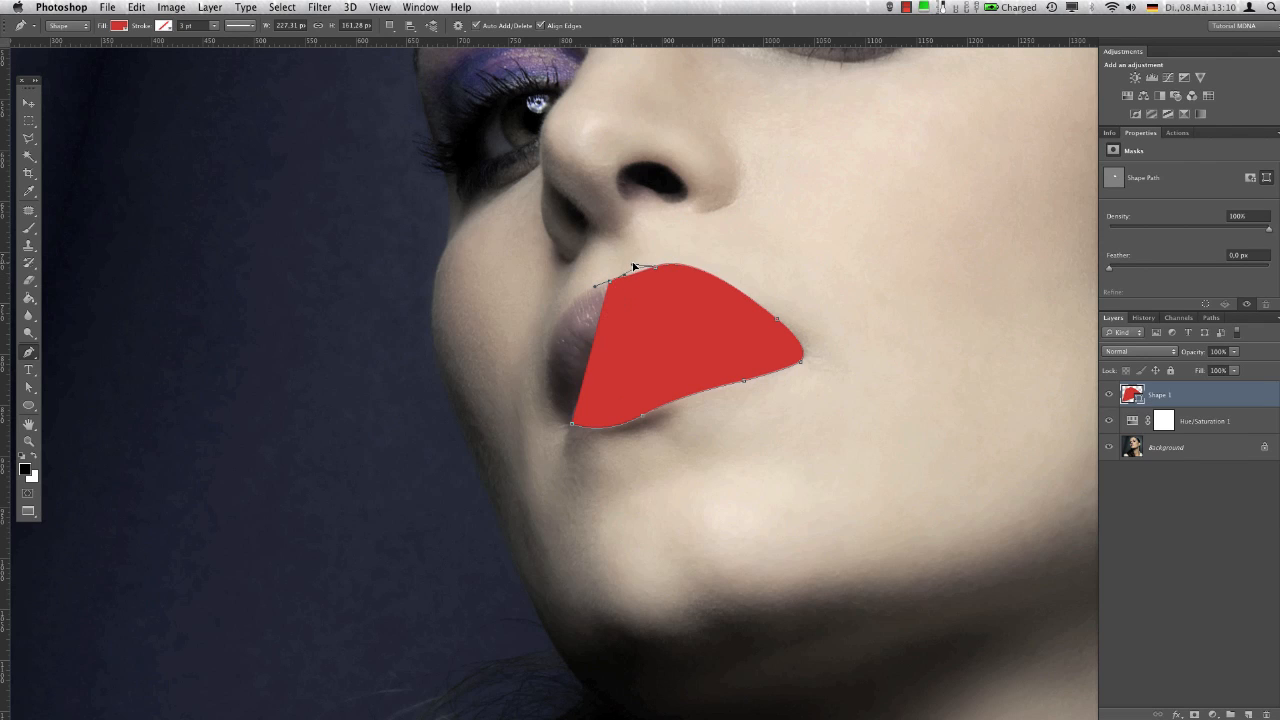
pyautogui.click(551, 342)
pyautogui.moveTo(572, 425); pyautogui.dragTo(611, 466)
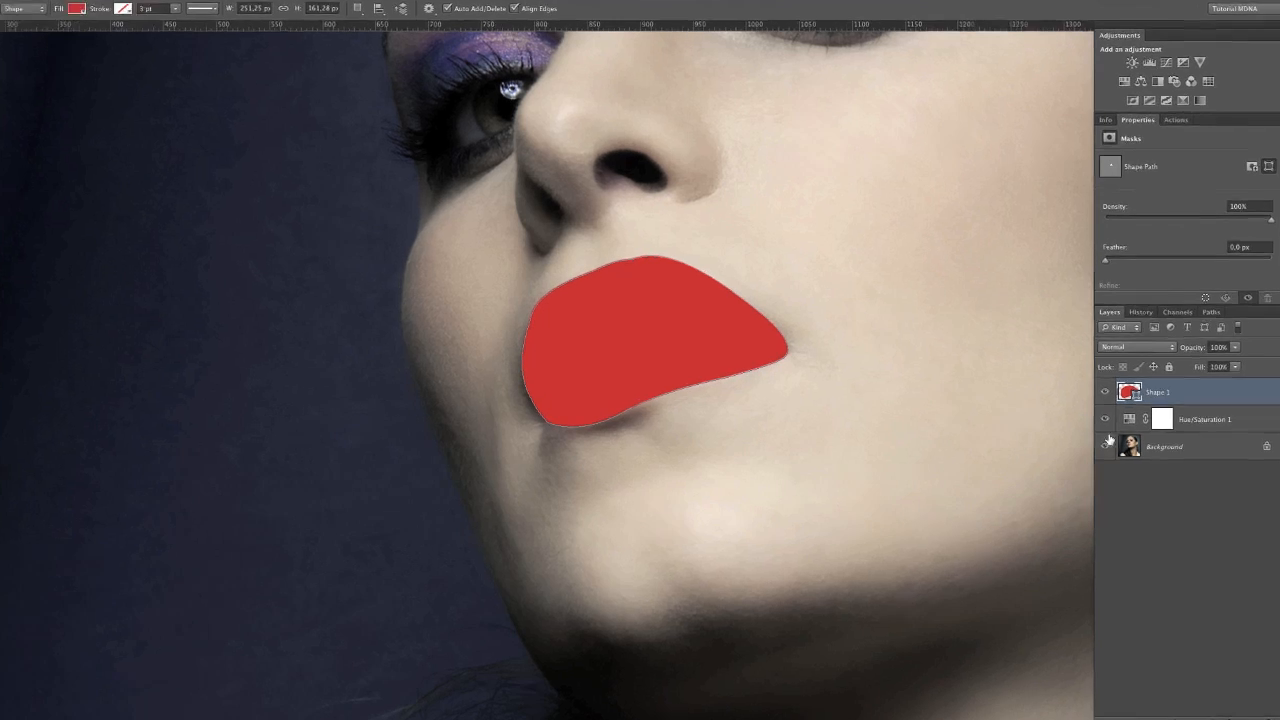
# Blend the lip shape with Soft Light and subtract a traced path around the teeth and mouth opening from it
pyautogui.click(1138, 347)
pyautogui.click(1130, 486)
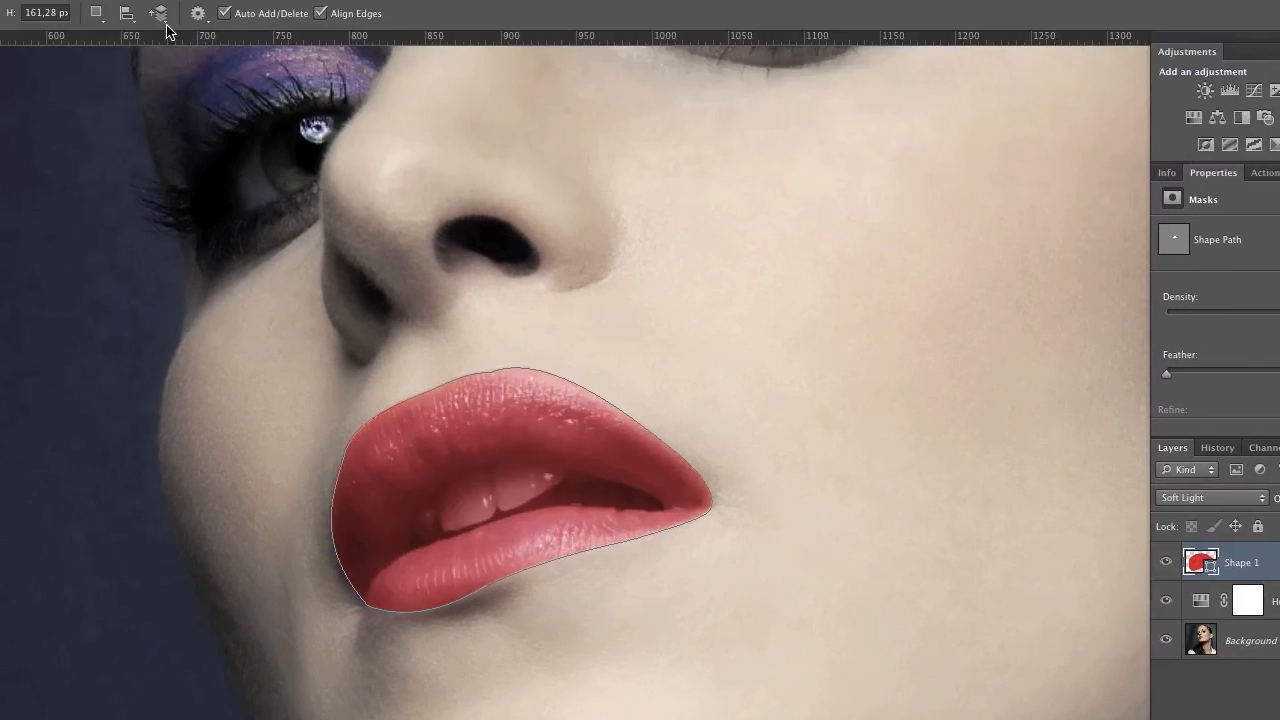
pyautogui.click(112, 40)
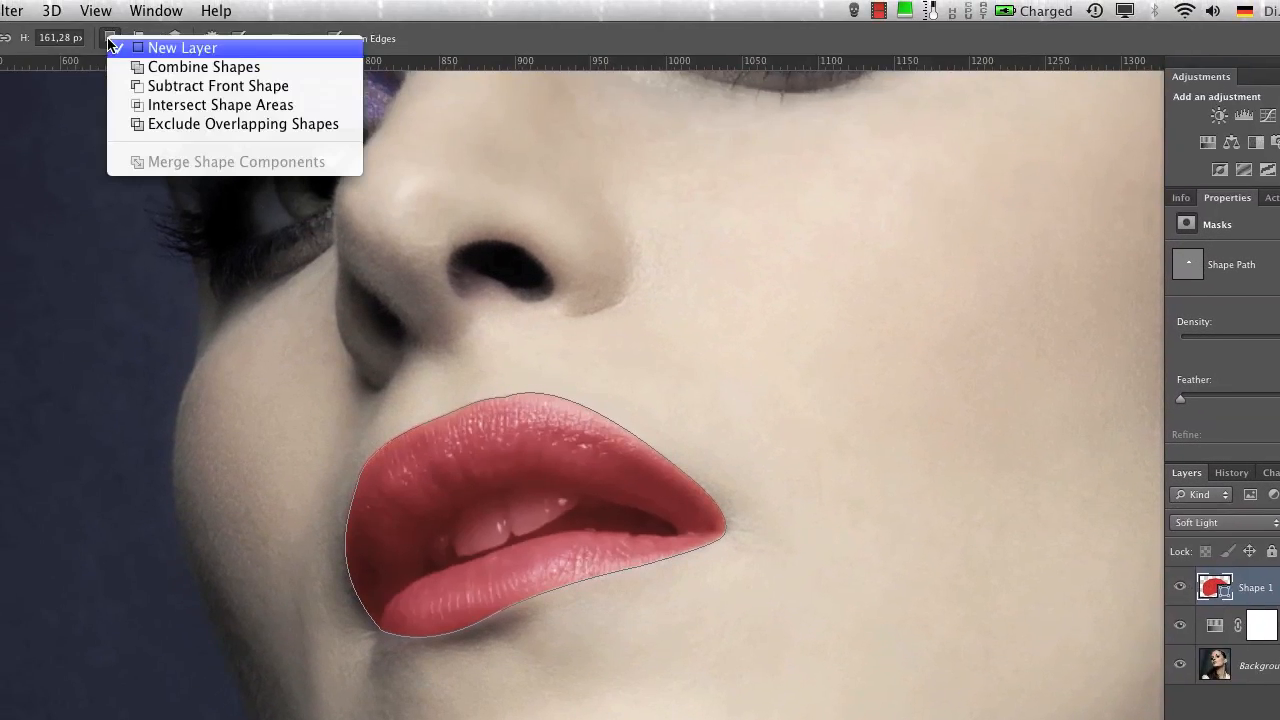
pyautogui.click(199, 88)
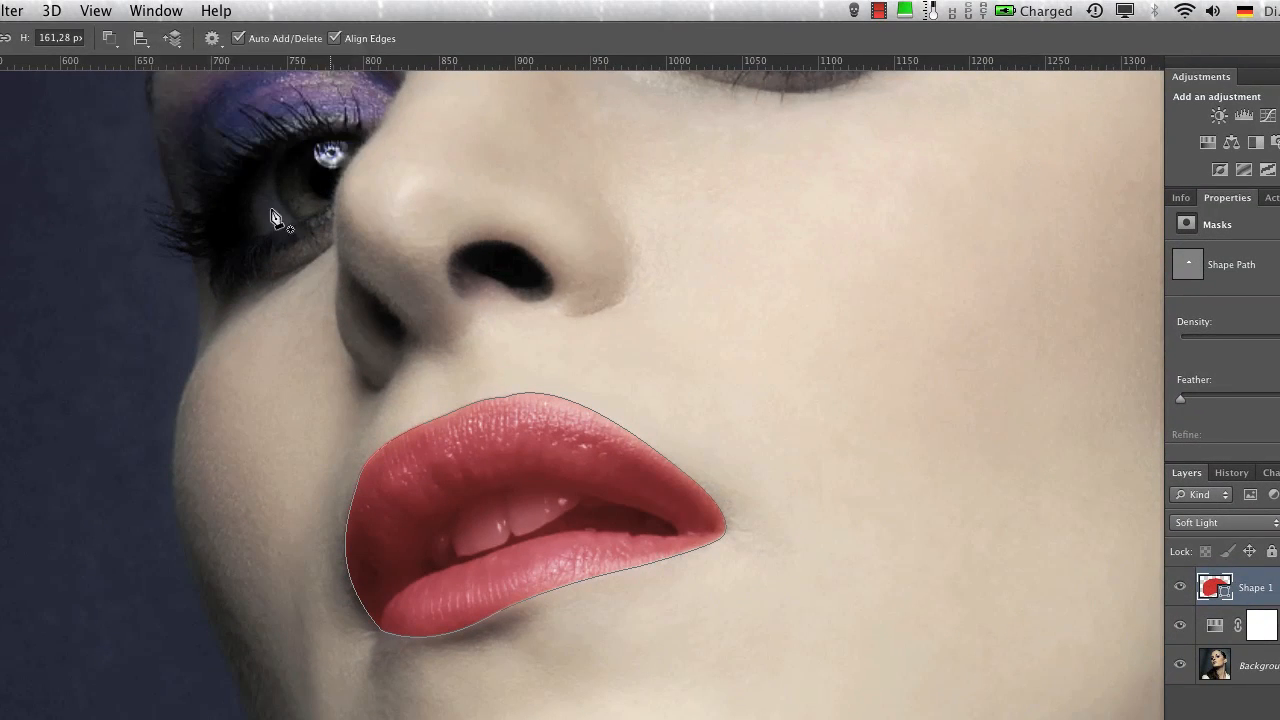
pyautogui.click(421, 578)
pyautogui.moveTo(546, 537); pyautogui.dragTo(558, 533)
pyautogui.moveTo(650, 542); pyautogui.dragTo(644, 507)
pyautogui.moveTo(494, 487); pyautogui.dragTo(429, 507)
pyautogui.moveTo(420, 568); pyautogui.dragTo(434, 631)
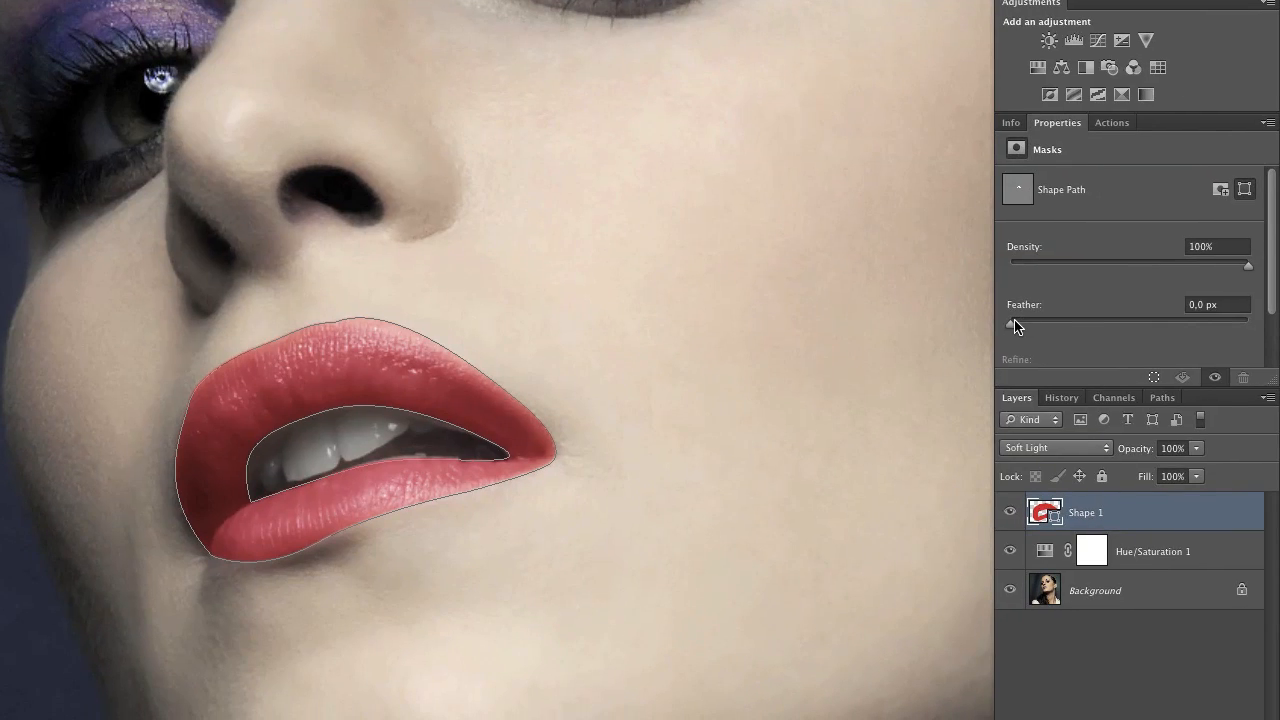
# Feather the lip shape by 2.5 px and add a duplicate of it blended with Color at 63% opacity
pyautogui.moveTo(1181, 399); pyautogui.dragTo(1202, 401)
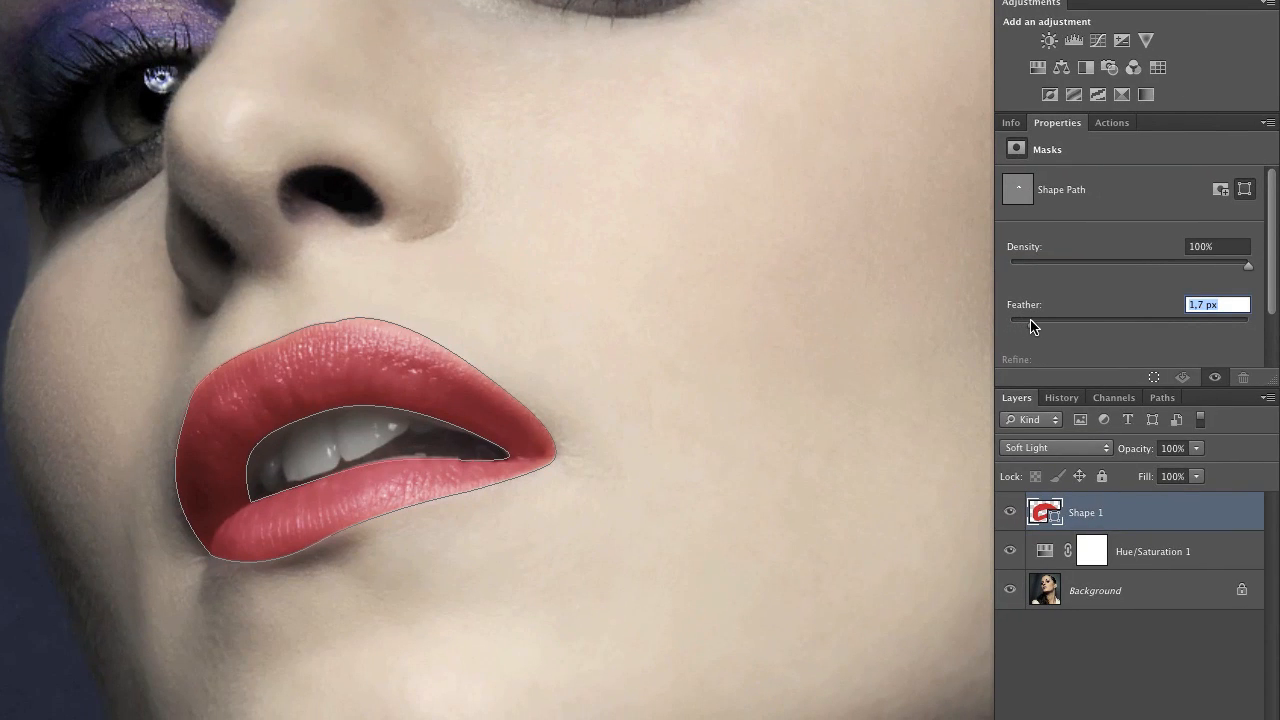
pyautogui.moveTo(1040, 327); pyautogui.dragTo(1041, 327)
pyautogui.hotkey('ctrl', 'j')
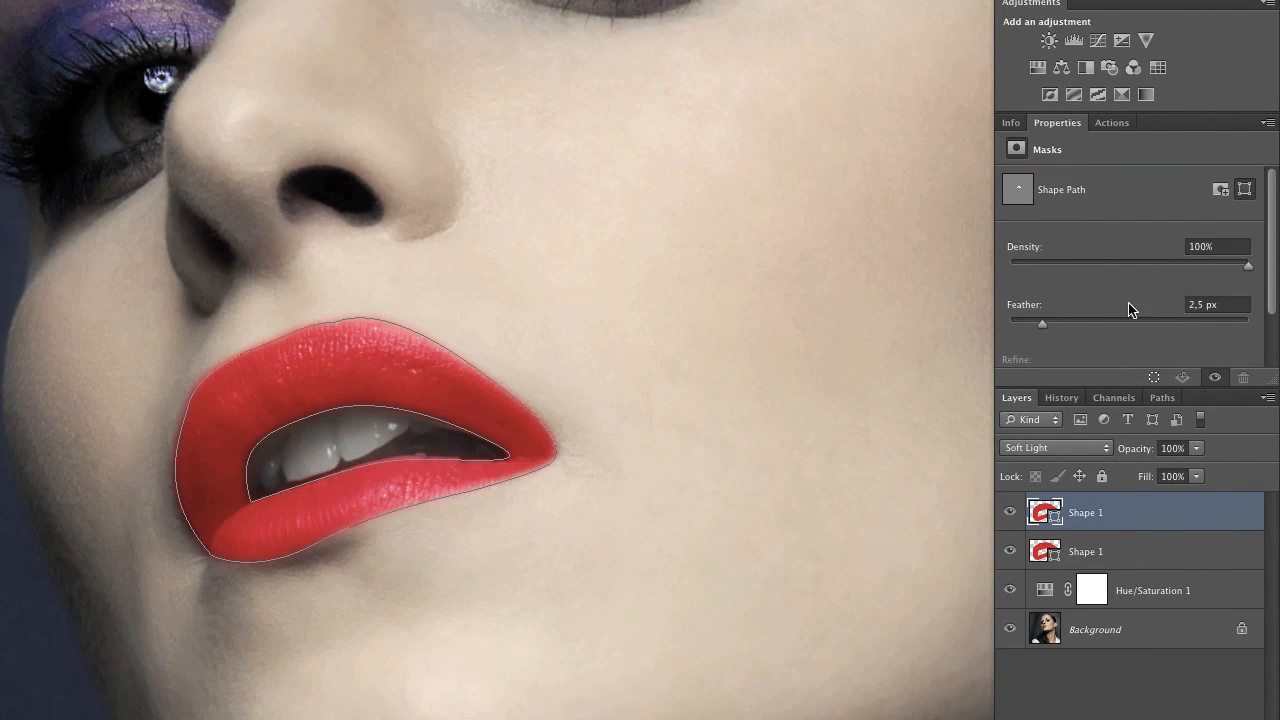
pyautogui.click(1090, 448)
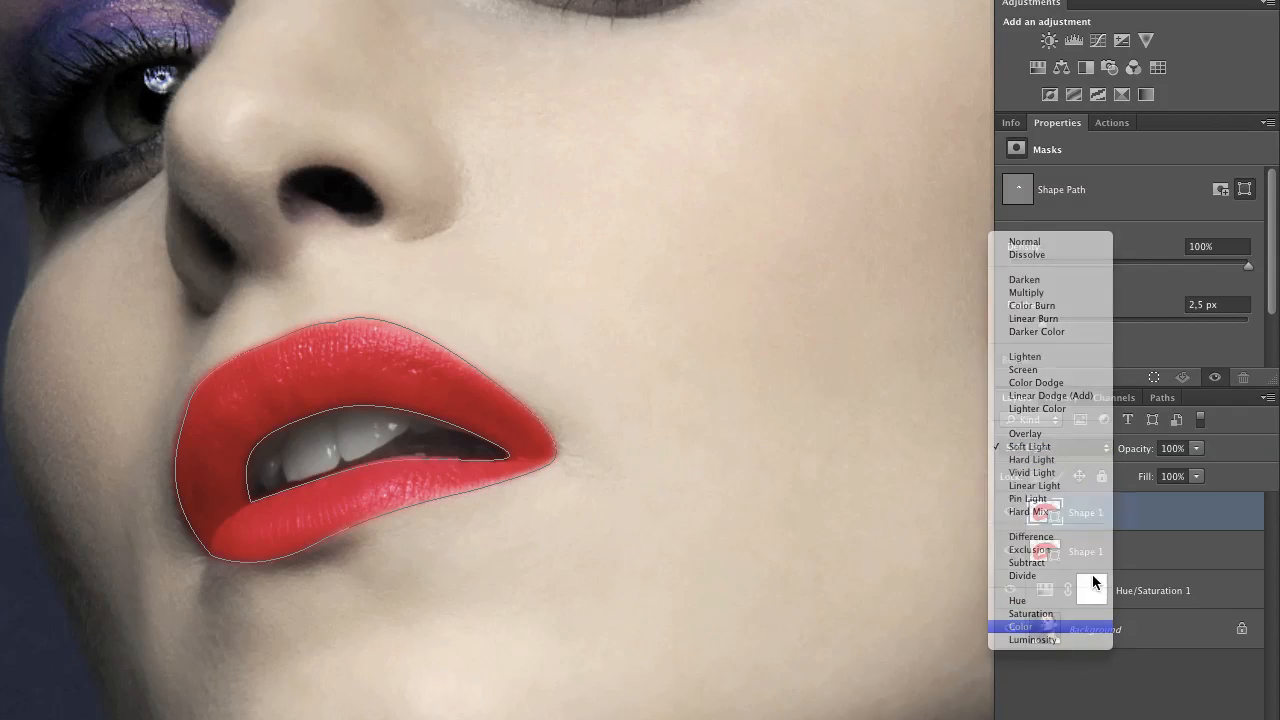
pyautogui.click(1095, 626)
pyautogui.moveTo(1128, 449); pyautogui.dragTo(1100, 457)
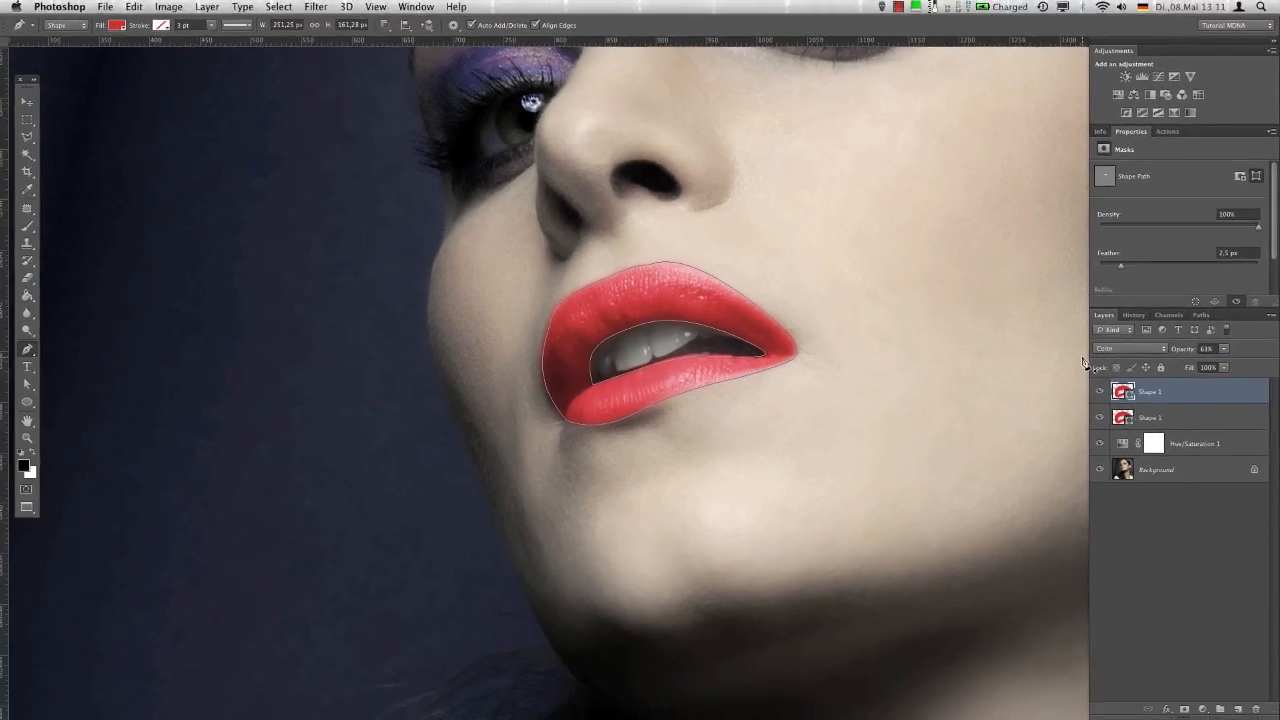
pyautogui.press('super+0')
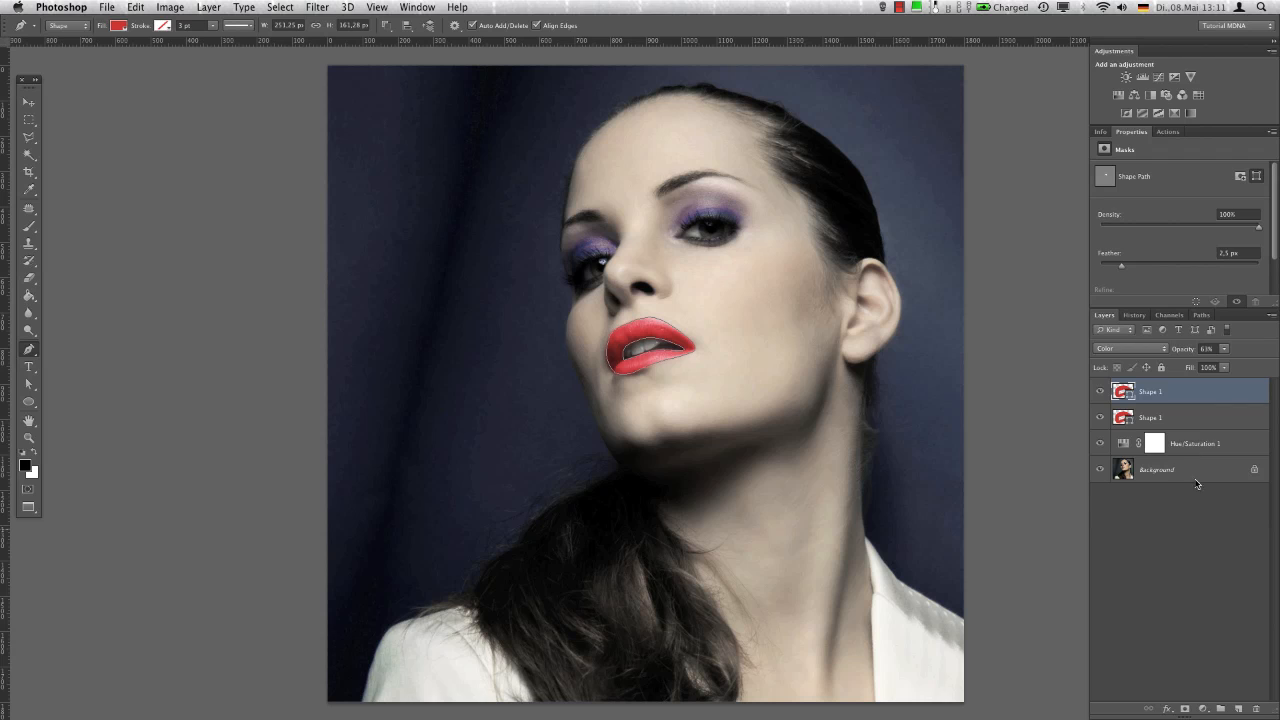
# Add a Gradient Map adjustment above the lip shapes using the MDNA - 1 gradient preset
pyautogui.click(1206, 708)
pyautogui.click(1218, 682)
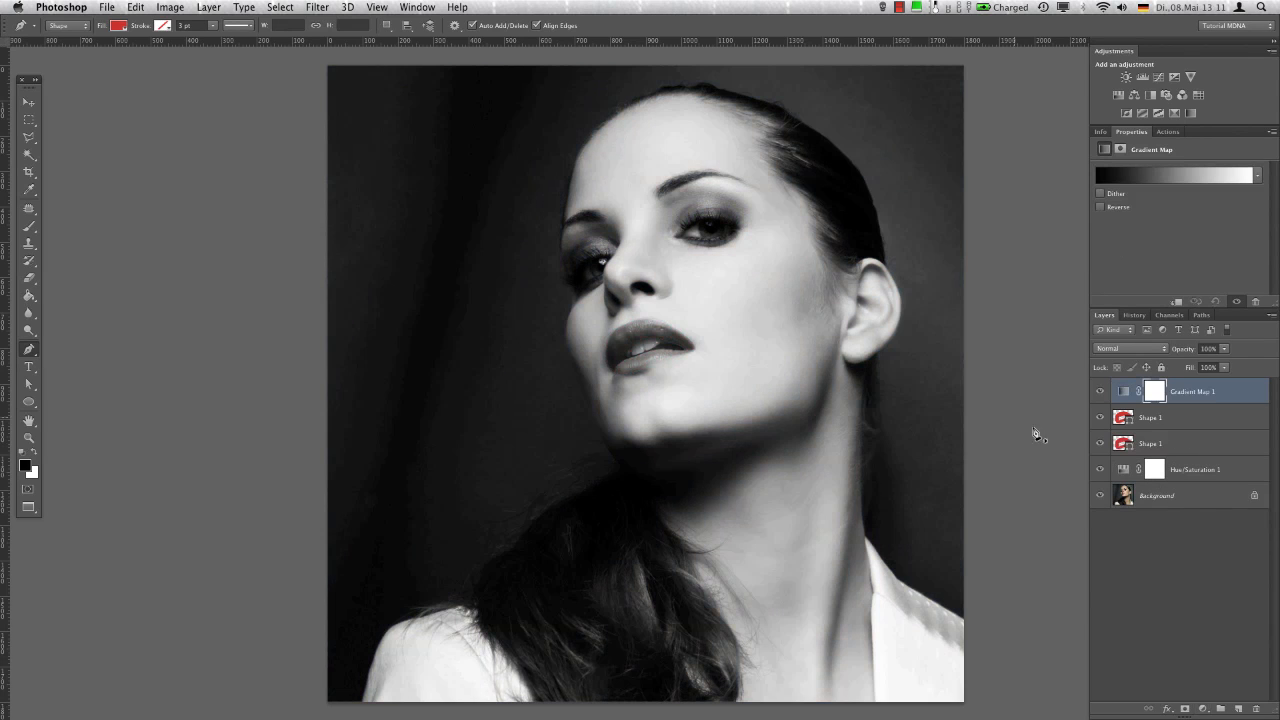
pyautogui.click(1155, 178)
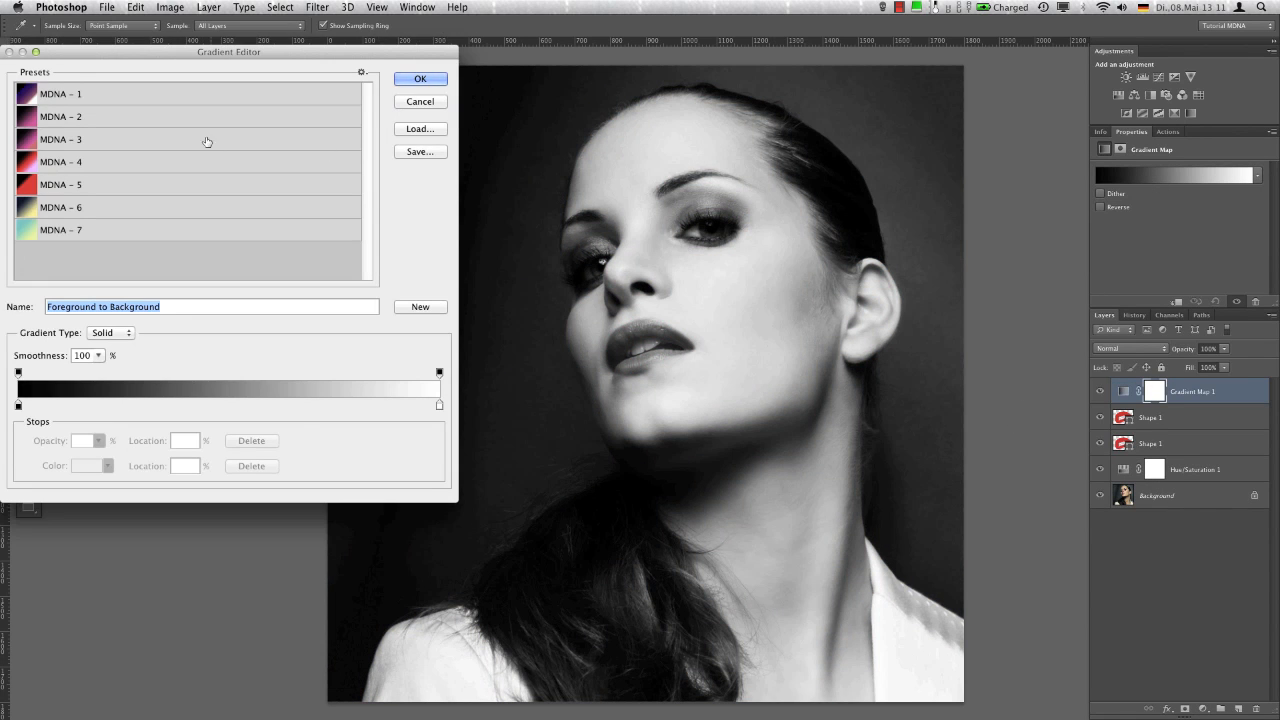
pyautogui.click(211, 97)
pyautogui.click(420, 78)
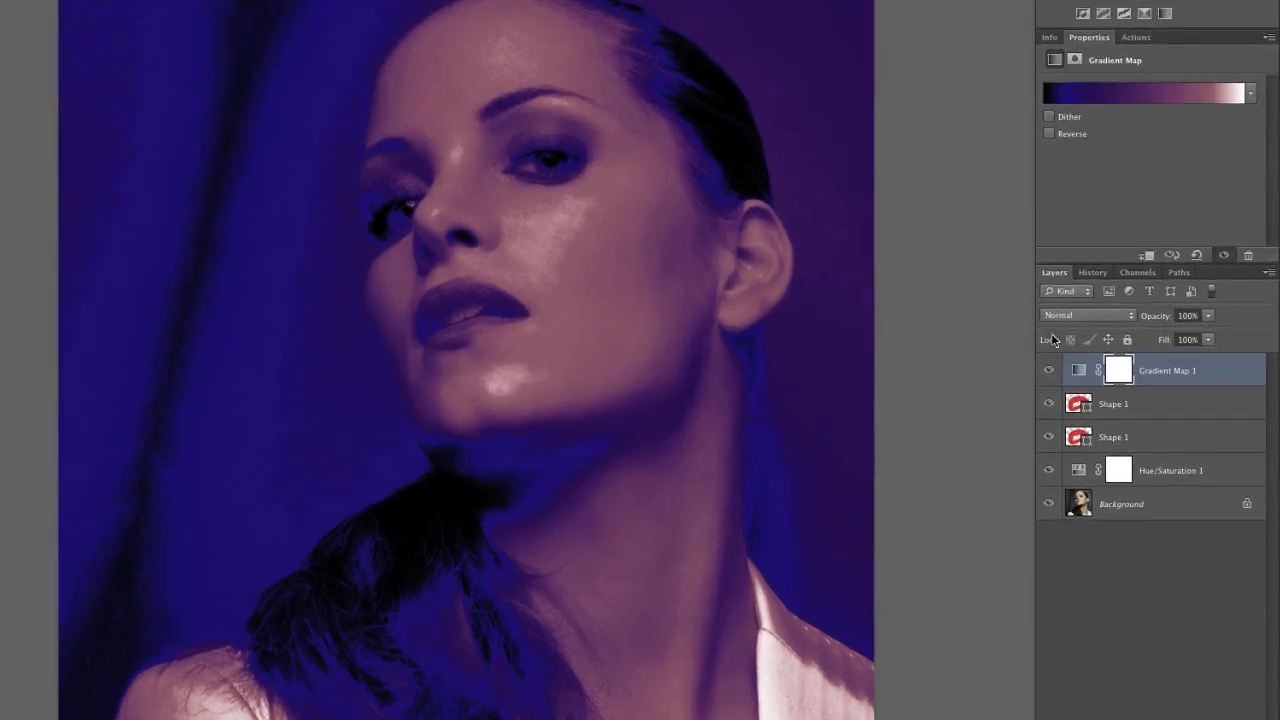
# Blend the gradient map with Soft Light at 63% opacity
pyautogui.click(1129, 348)
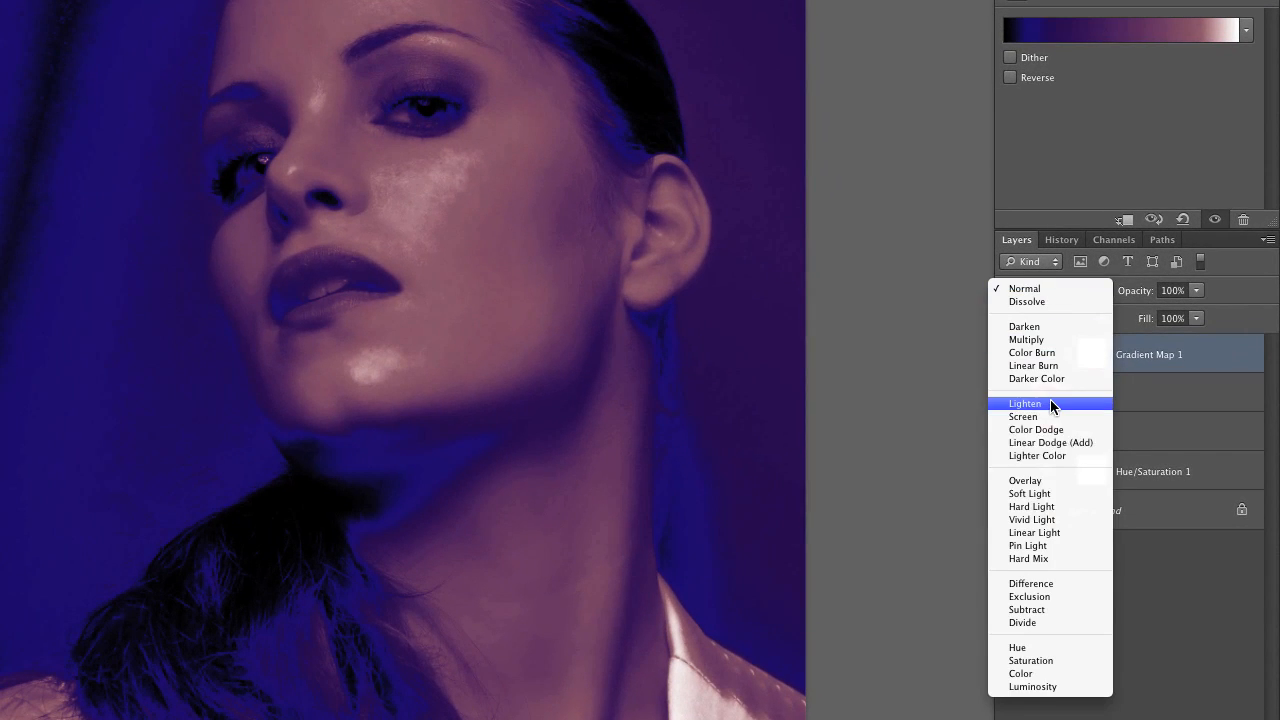
pyautogui.click(1030, 493)
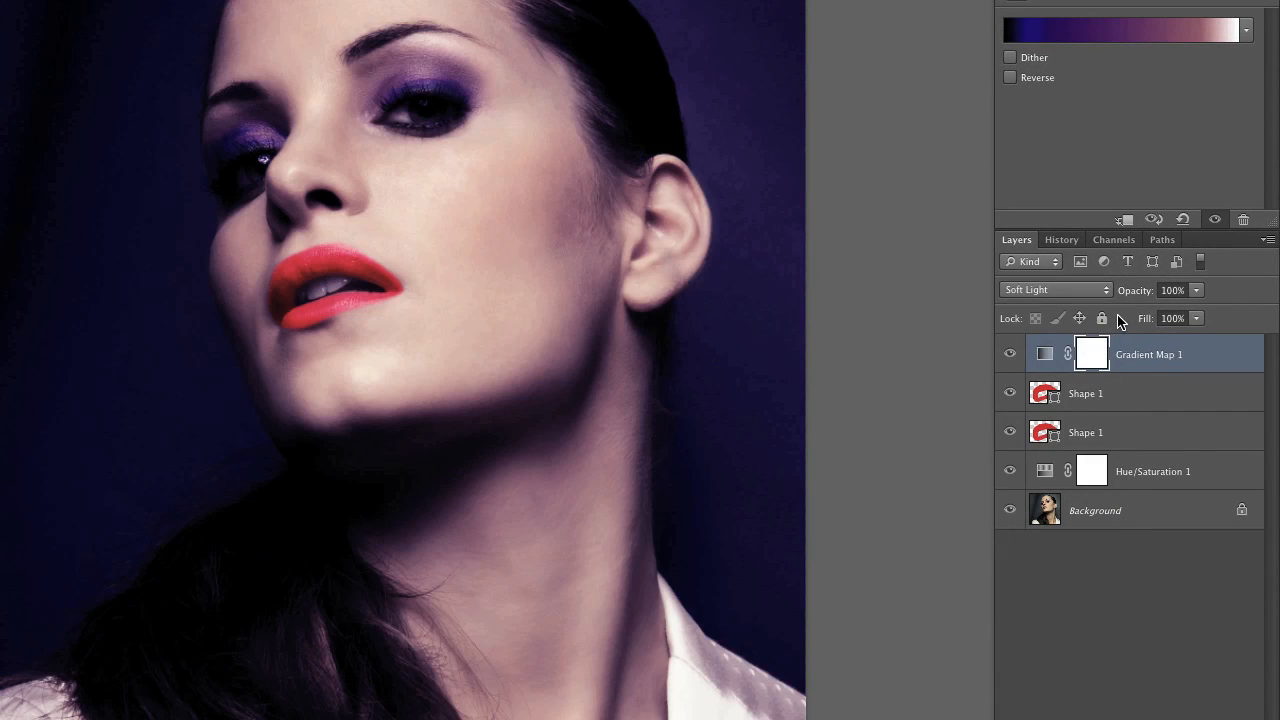
pyautogui.moveTo(1130, 292); pyautogui.dragTo(1100, 293)
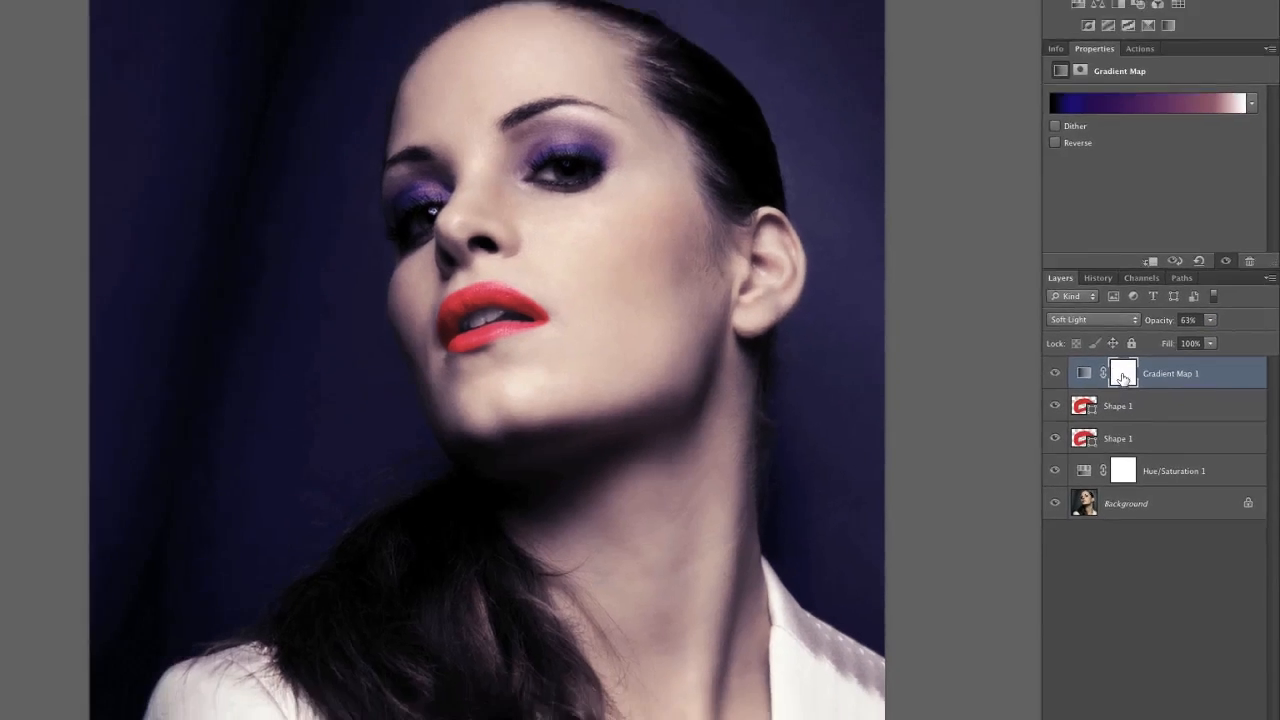
# Invert the gradient map's mask to black and paint it white along the jawline and chin
pyautogui.click(1092, 356)
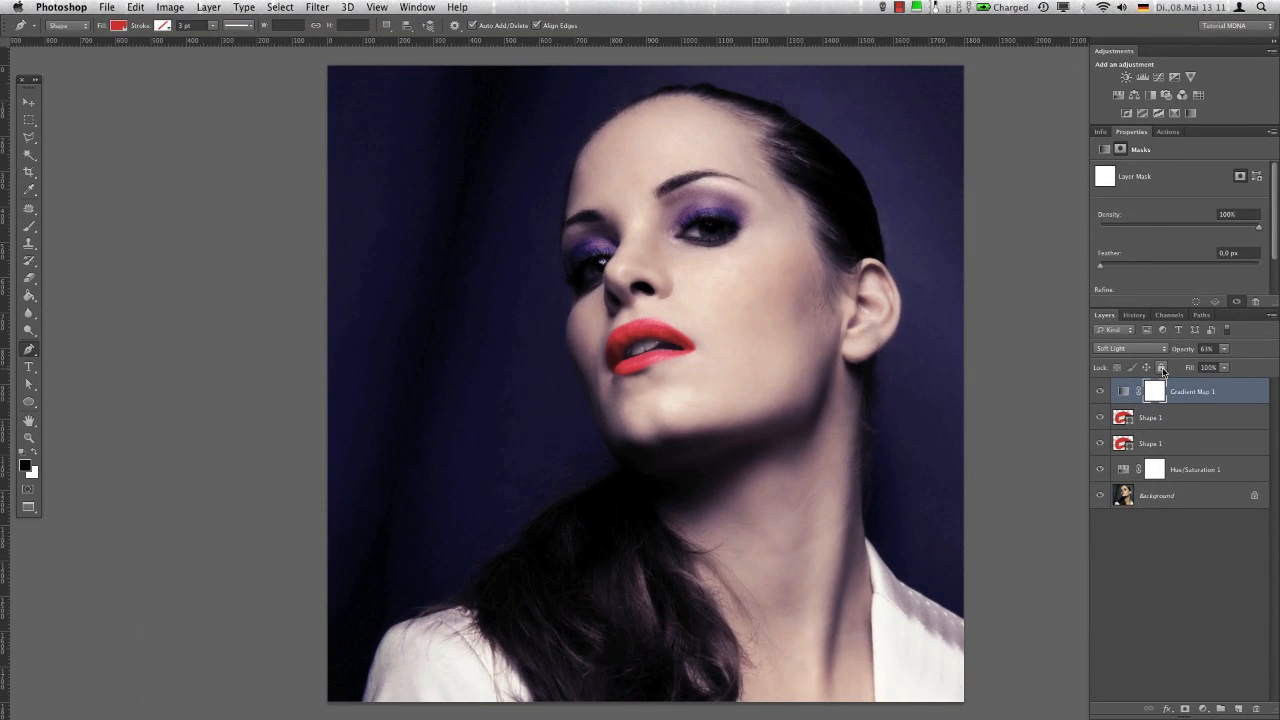
pyautogui.press('super+i')
pyautogui.press('b')
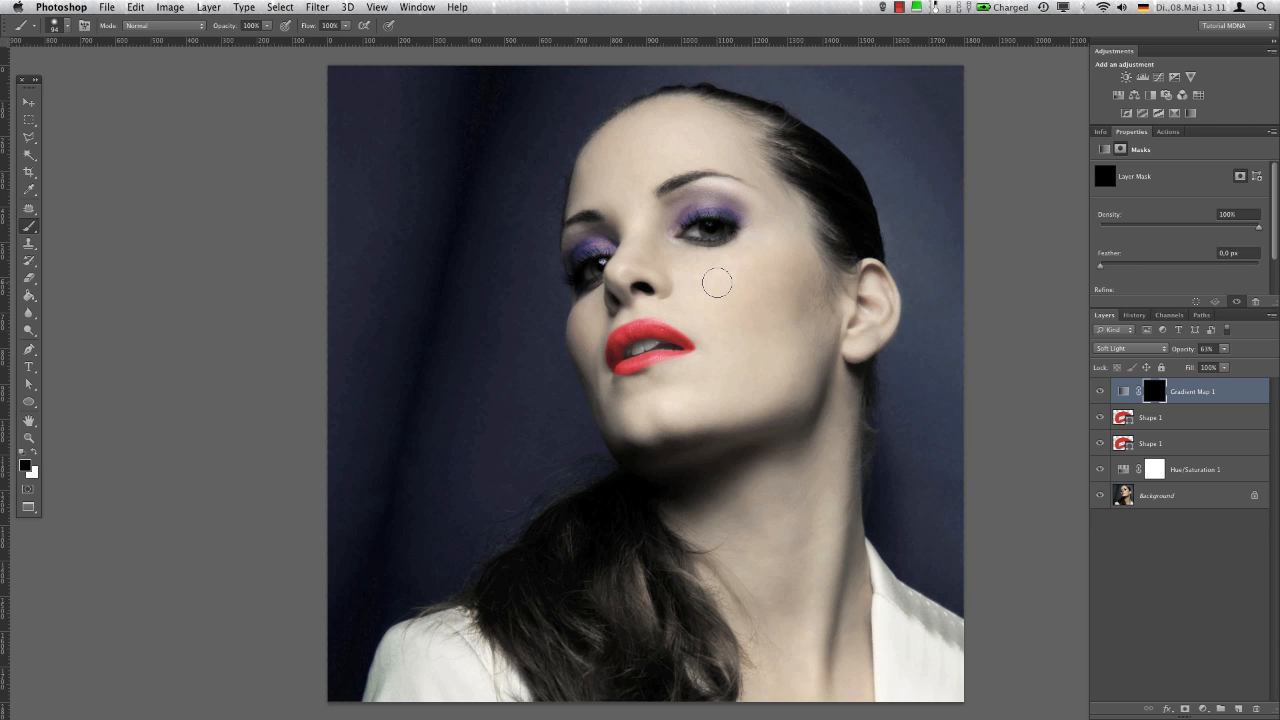
pyautogui.moveTo(759, 340)
pyautogui.mouseDown()
pyautogui.moveTo(731, 443)
pyautogui.moveTo(762, 425)
pyautogui.moveTo(650, 451)
pyautogui.moveTo(655, 472)
pyautogui.moveTo(669, 446)
pyautogui.moveTo(625, 452)
pyautogui.mouseUp()
pyautogui.press('x')
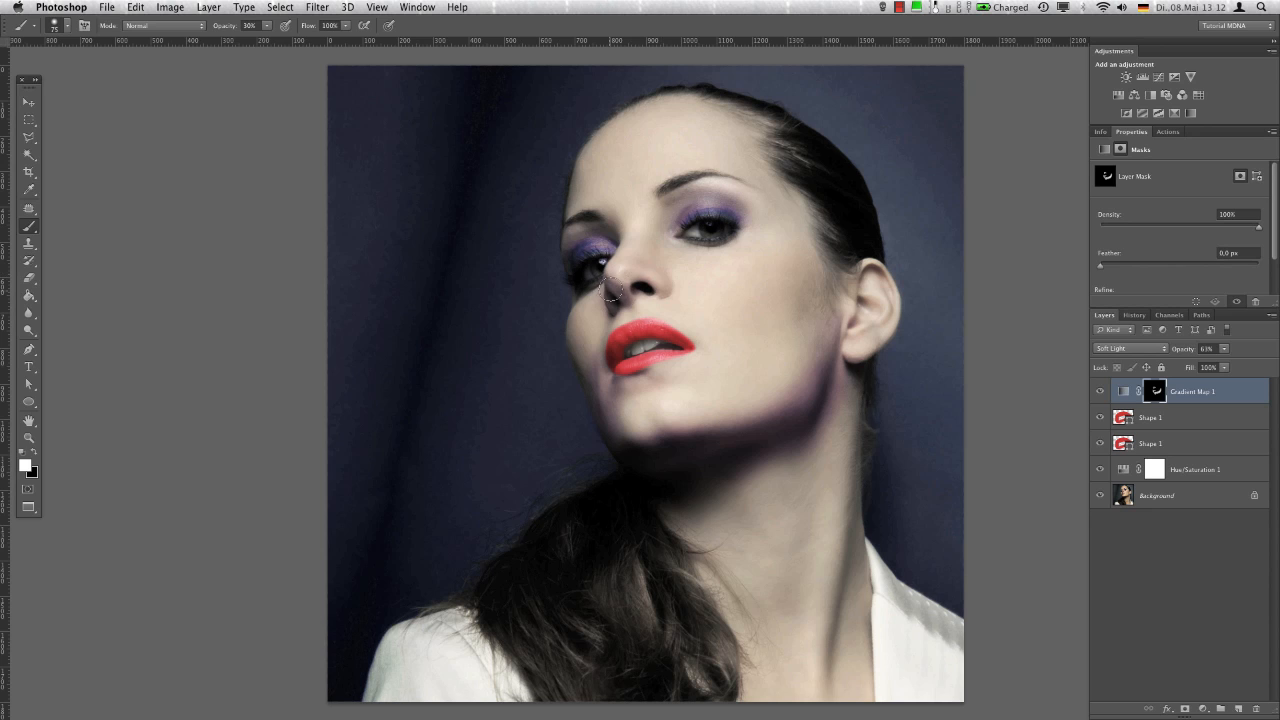
# Paint white on the mask at 30% brush opacity over the eye shadow, temple, hairline, cheek edge and neck
pyautogui.moveTo(592, 254); pyautogui.dragTo(600, 245)
pyautogui.moveTo(686, 224)
pyautogui.mouseDown()
pyautogui.moveTo(704, 205)
pyautogui.moveTo(750, 205)
pyautogui.mouseUp()
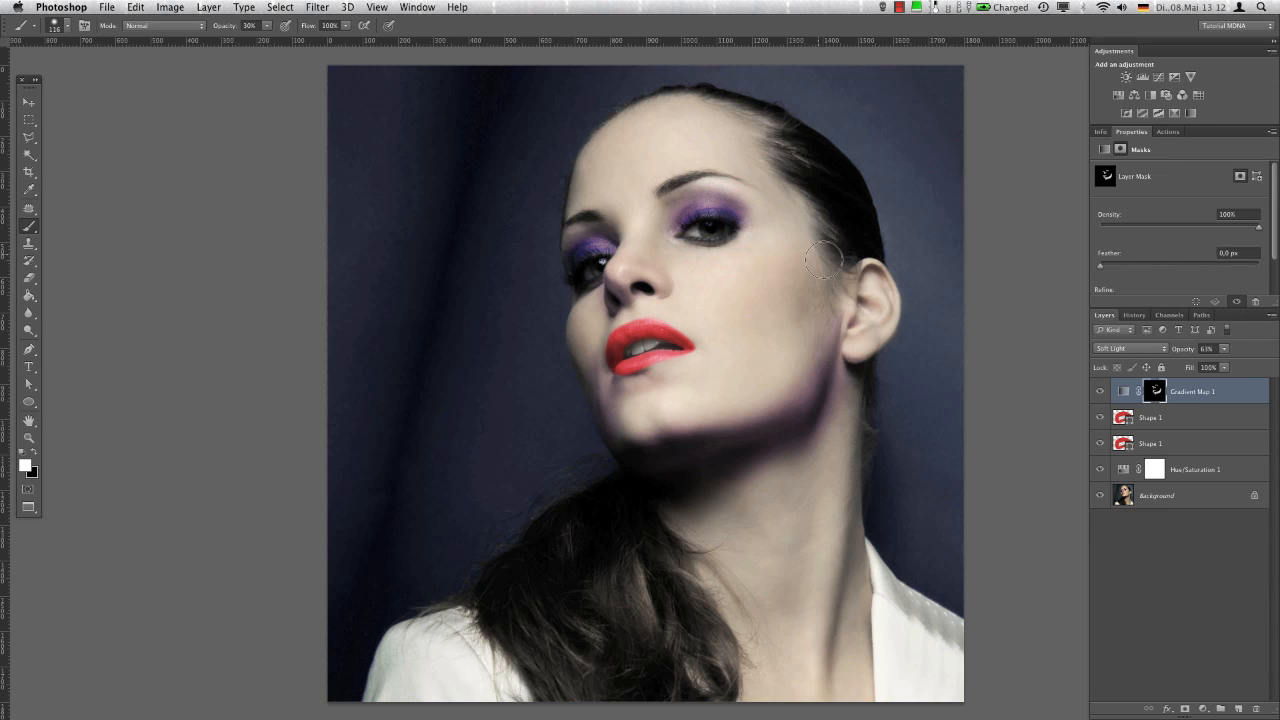
pyautogui.moveTo(830, 256)
pyautogui.mouseDown()
pyautogui.moveTo(808, 313)
pyautogui.moveTo(800, 206)
pyautogui.mouseUp()
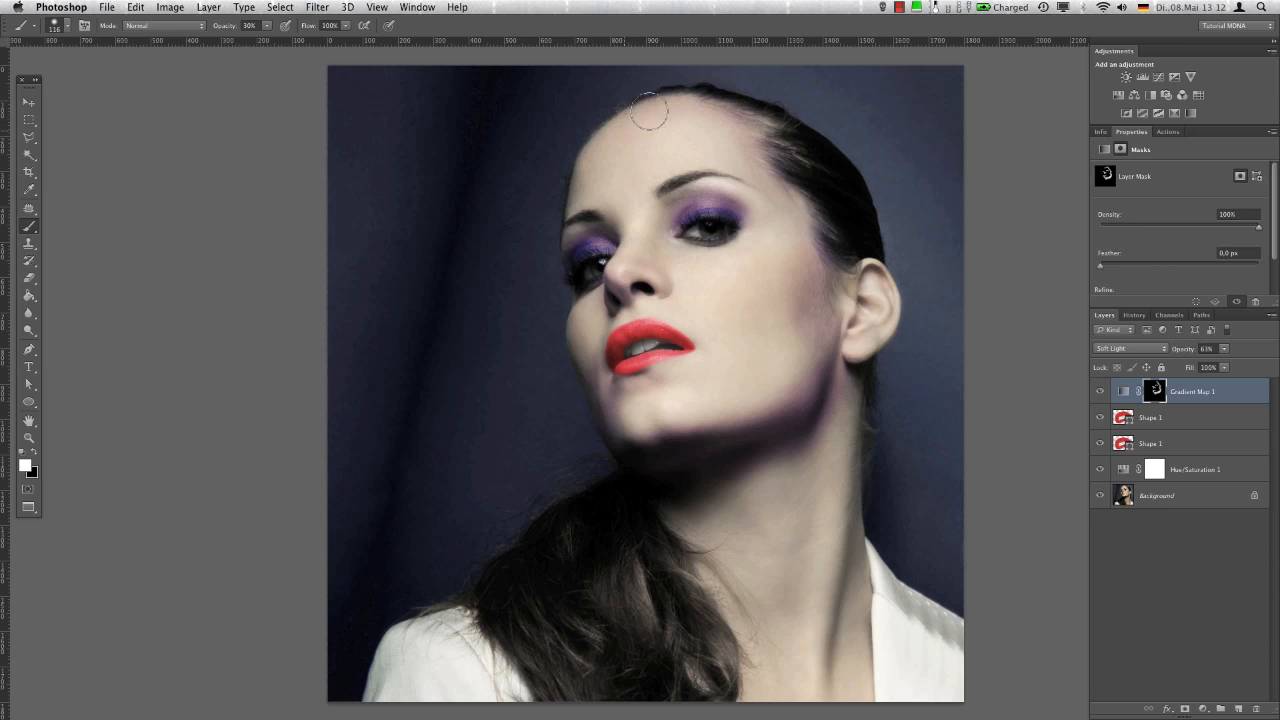
pyautogui.keyDown('ctrl'); pyautogui.keyDown('alt'); pyautogui.moveTo(675, 207); pyautogui.dragTo(650, 208); pyautogui.keyUp('alt'); pyautogui.keyUp('ctrl')
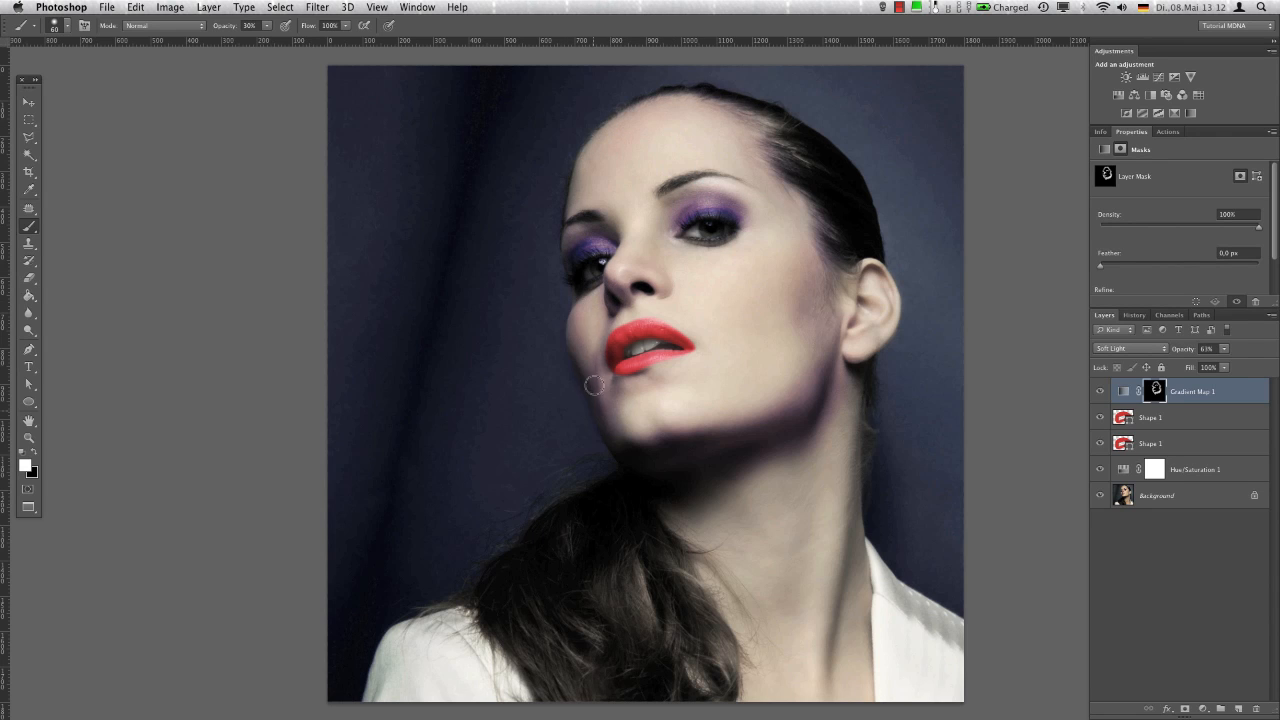
pyautogui.keyDown('ctrl'); pyautogui.keyDown('alt'); pyautogui.moveTo(676, 490); pyautogui.dragTo(705, 488); pyautogui.keyUp('alt'); pyautogui.keyUp('ctrl')
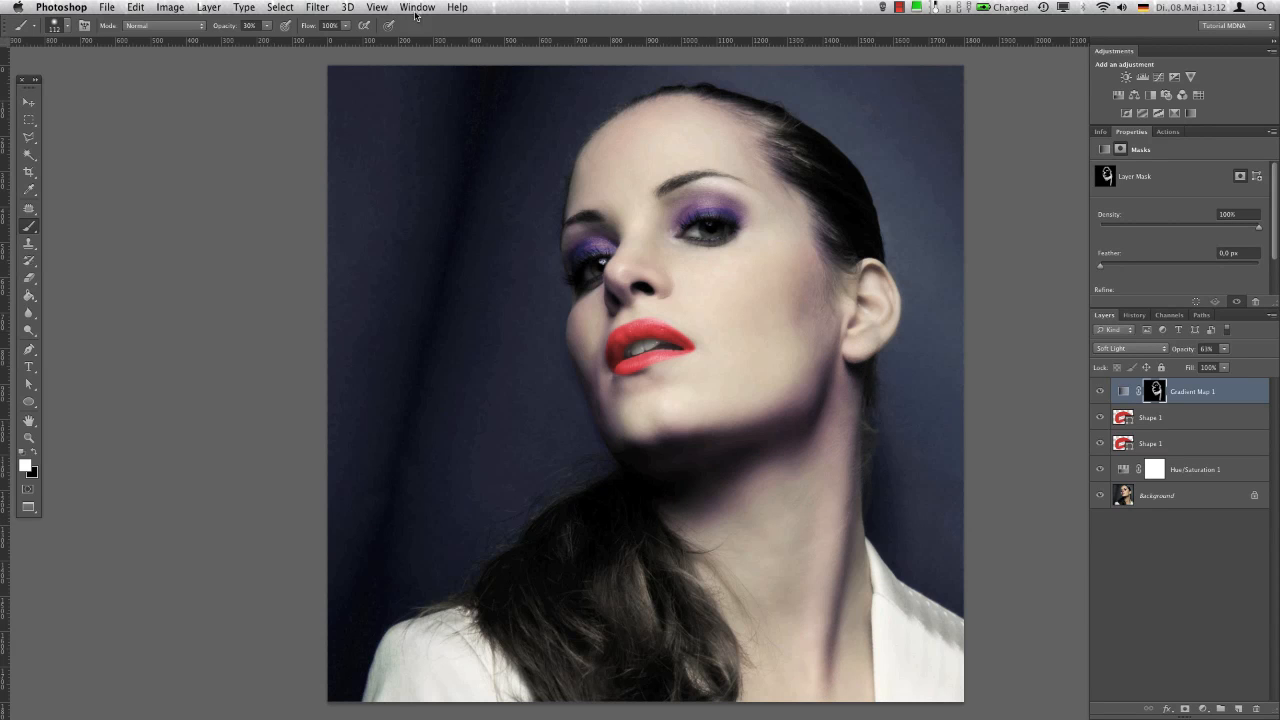
# Soften the gradient map's mask with a Gaussian Blur of 79.5 pixels and raise the layer's opacity to 91%
pyautogui.click(317, 7)
pyautogui.moveTo(430, 177)
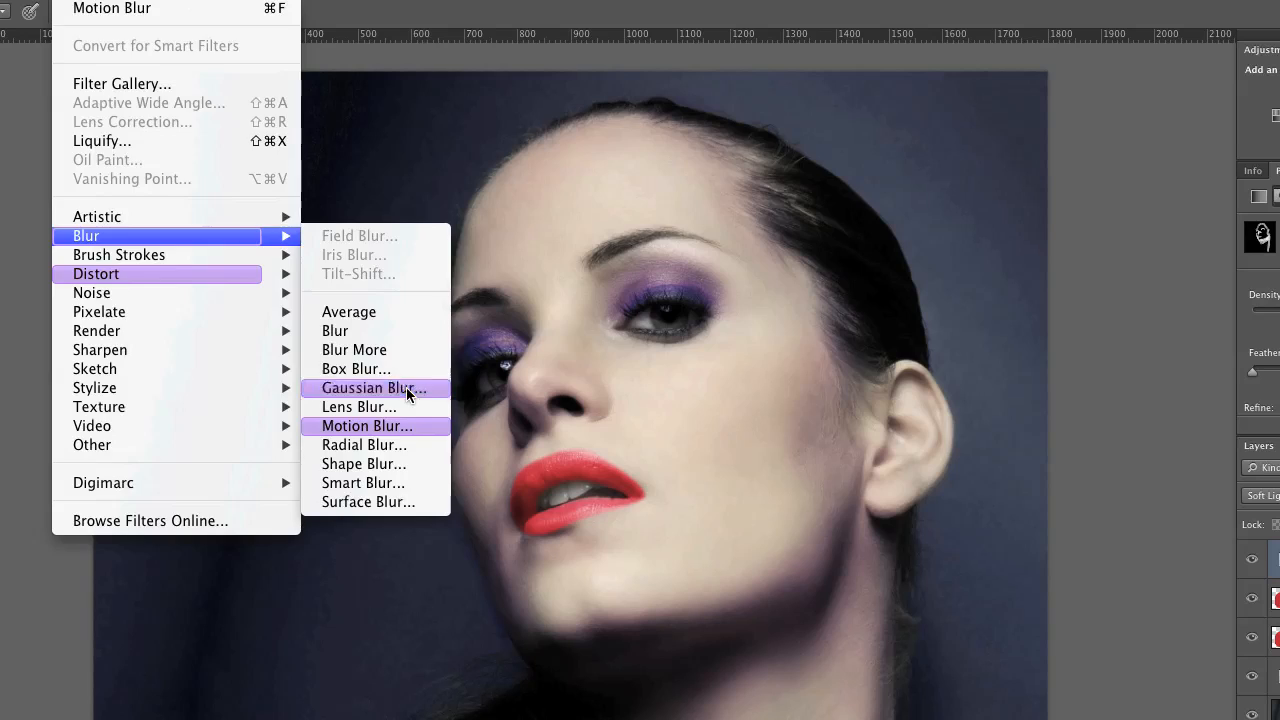
pyautogui.click(406, 387)
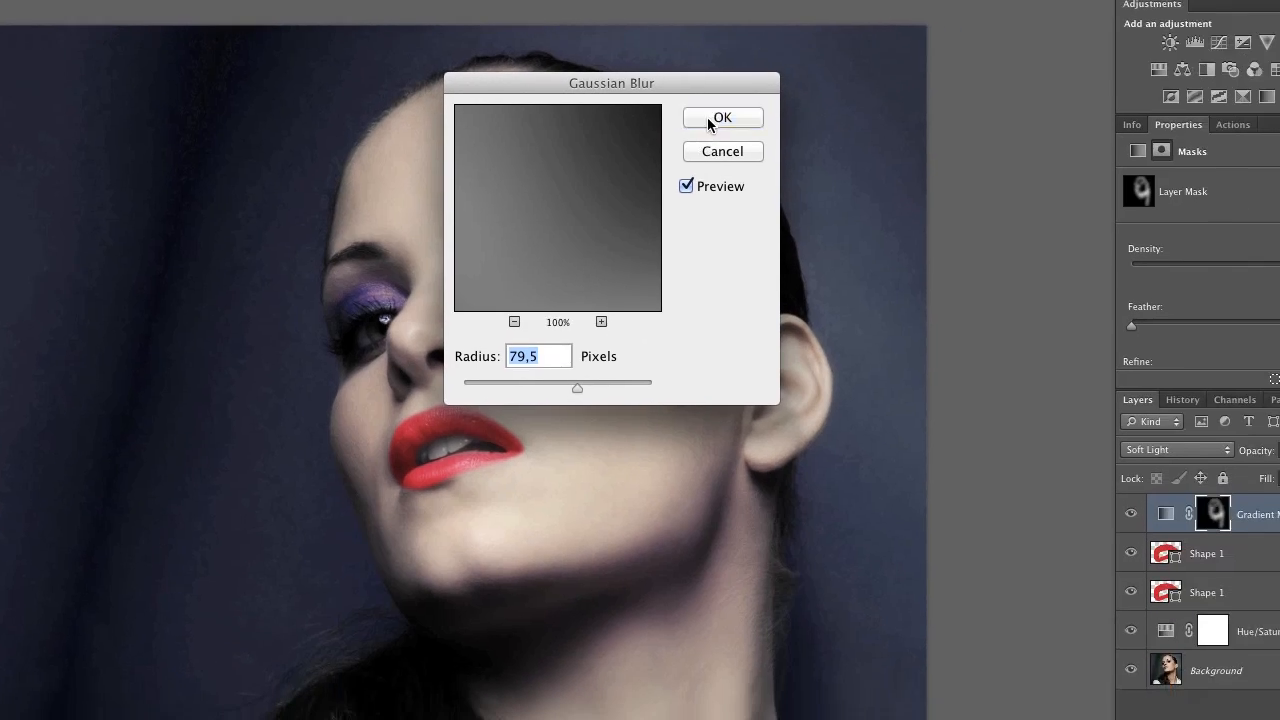
pyautogui.click(831, 166)
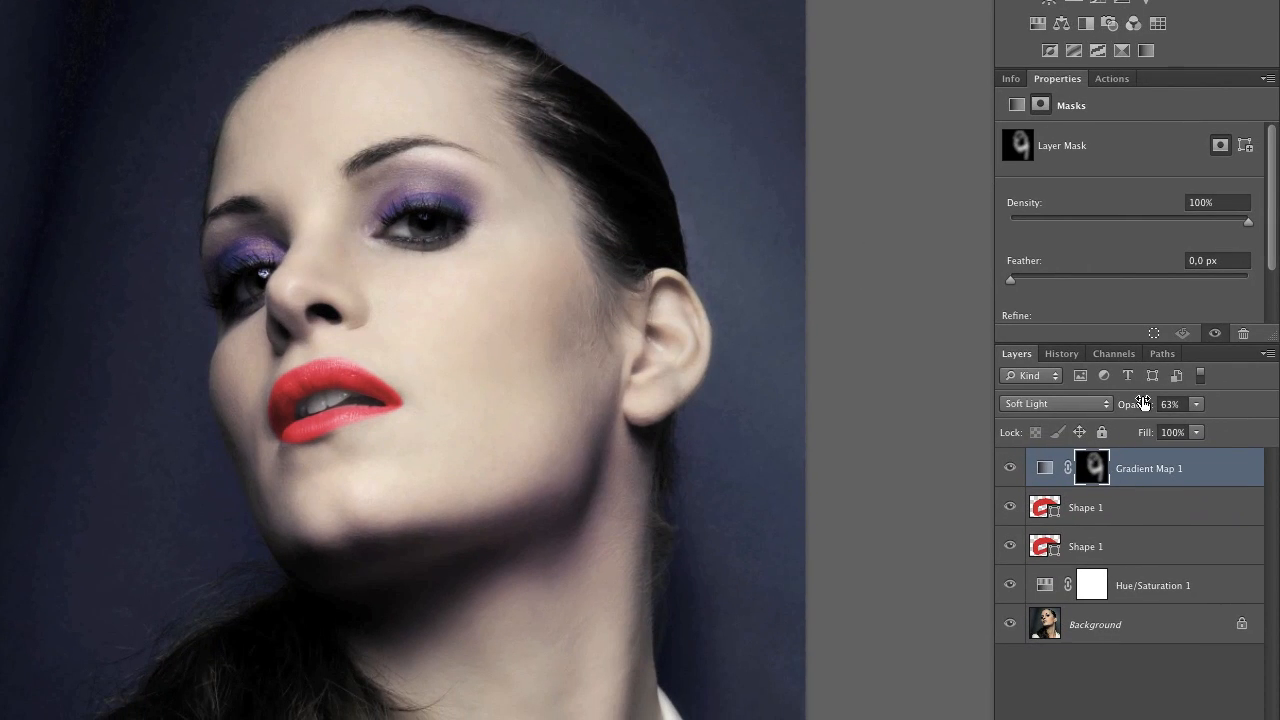
pyautogui.moveTo(1134, 408); pyautogui.dragTo(1172, 410)
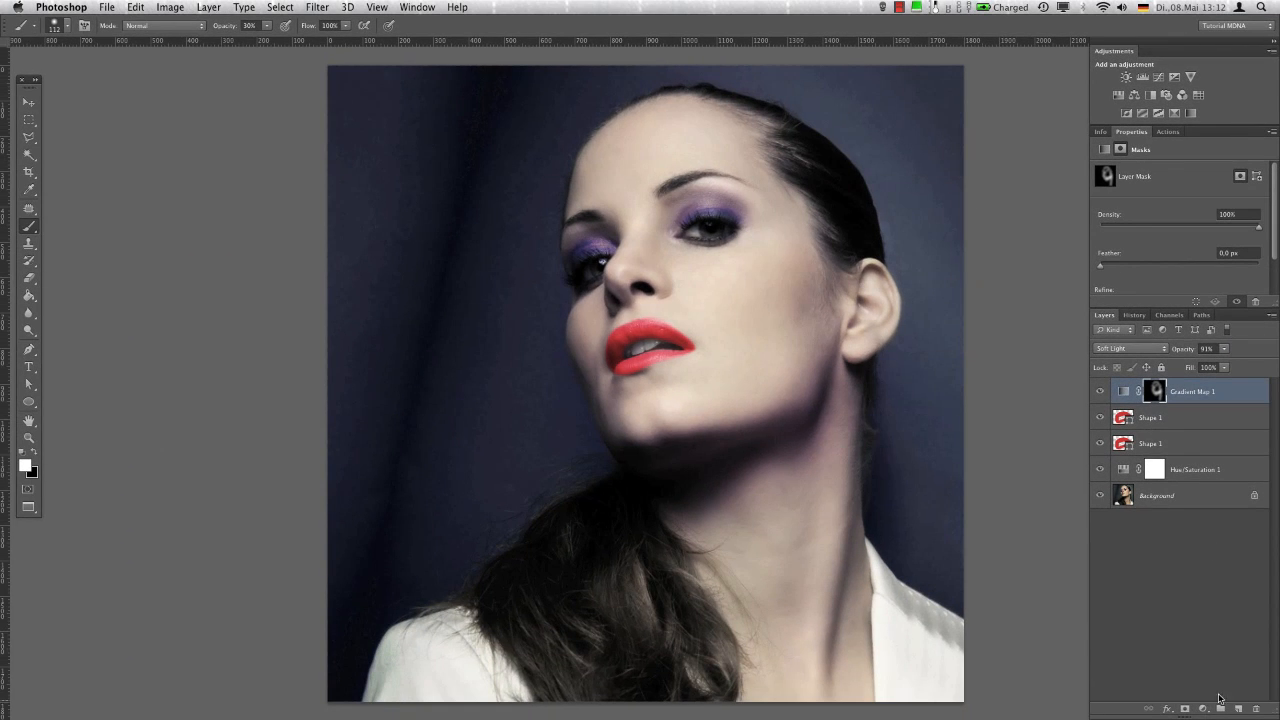
# Add a Brightness/Contrast adjustment with brightness 21 and contrast 37, compare it on and off, and save and close the portrait's smart object contents
pyautogui.click(1203, 709)
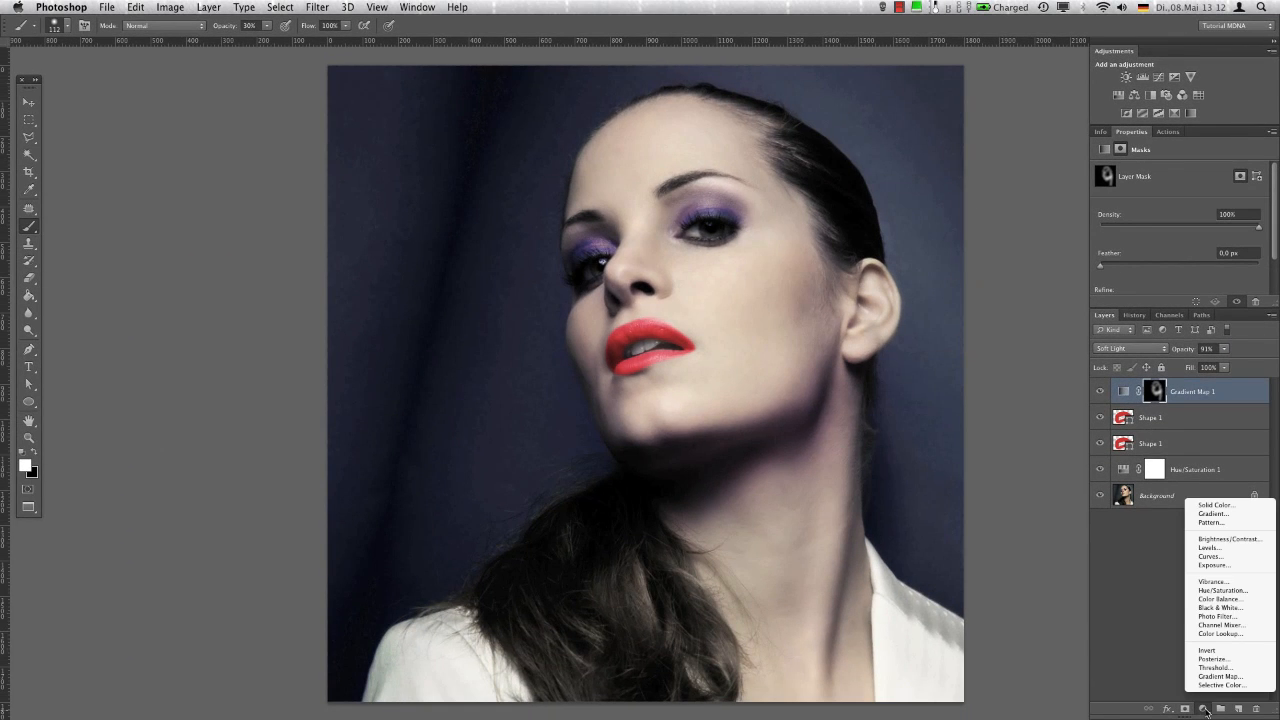
pyautogui.click(1246, 539)
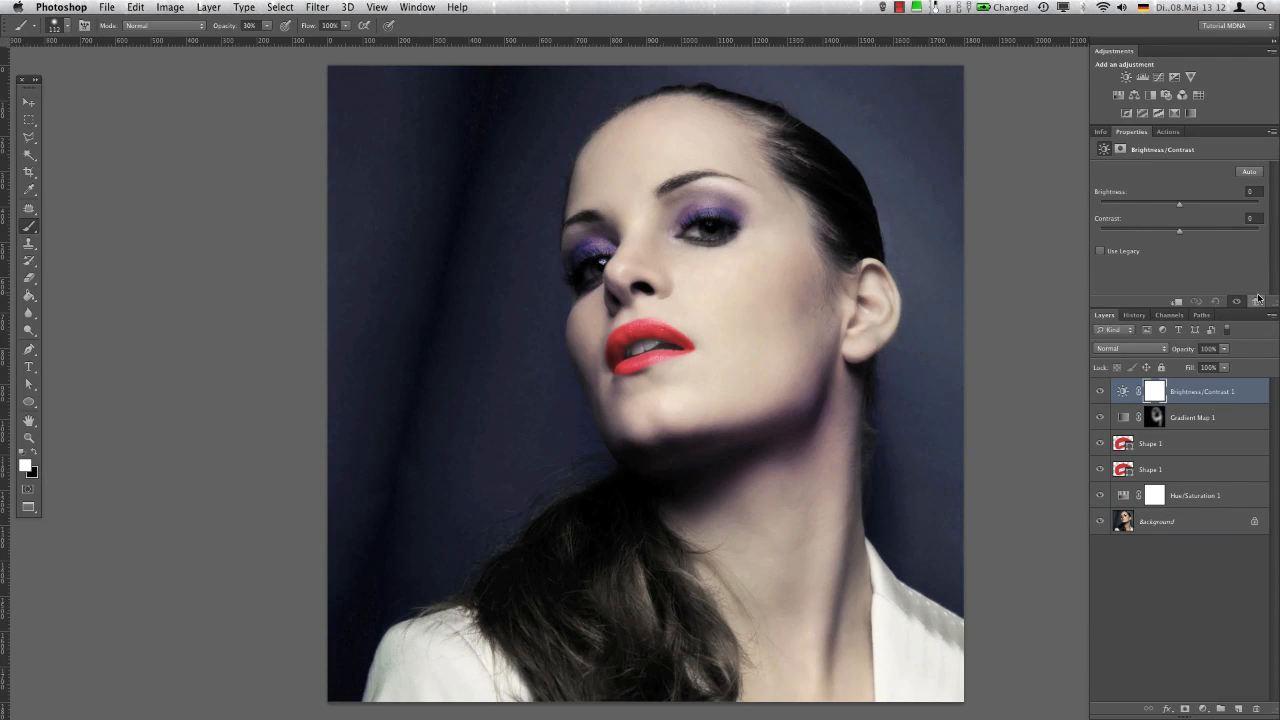
pyautogui.moveTo(1182, 203); pyautogui.dragTo(1192, 207)
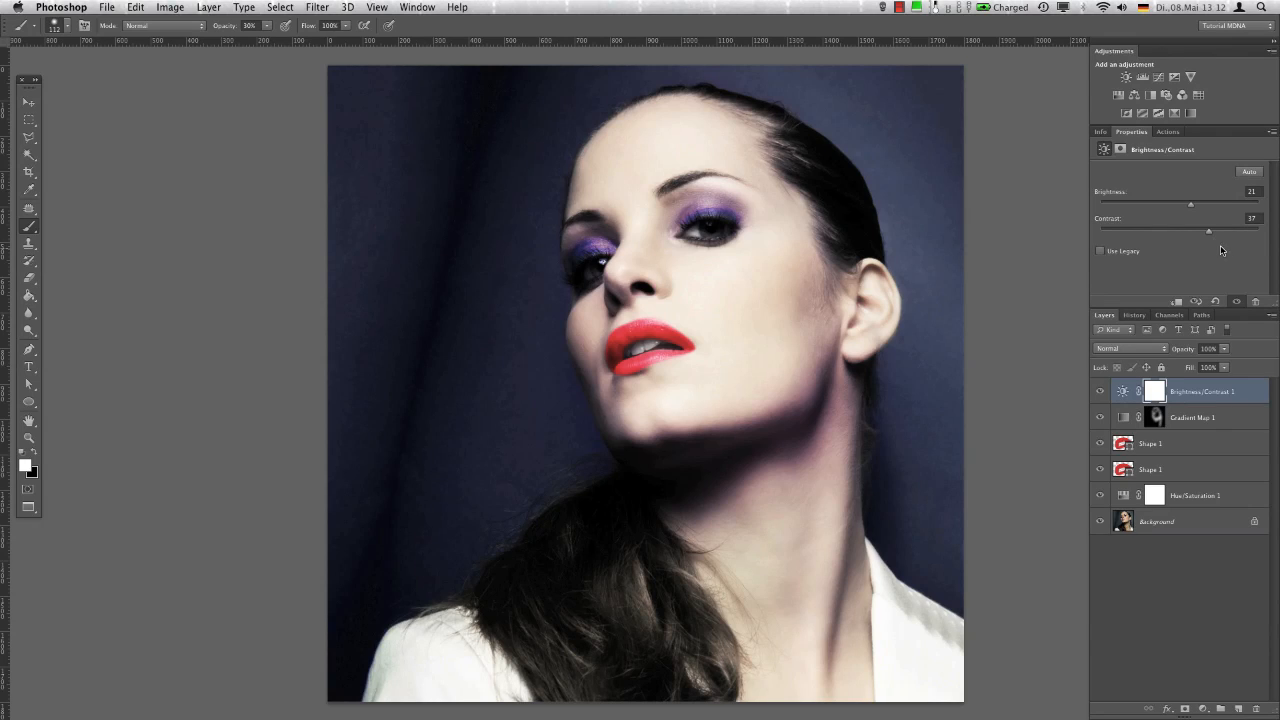
pyautogui.click(1099, 392)
pyautogui.click(1101, 393)
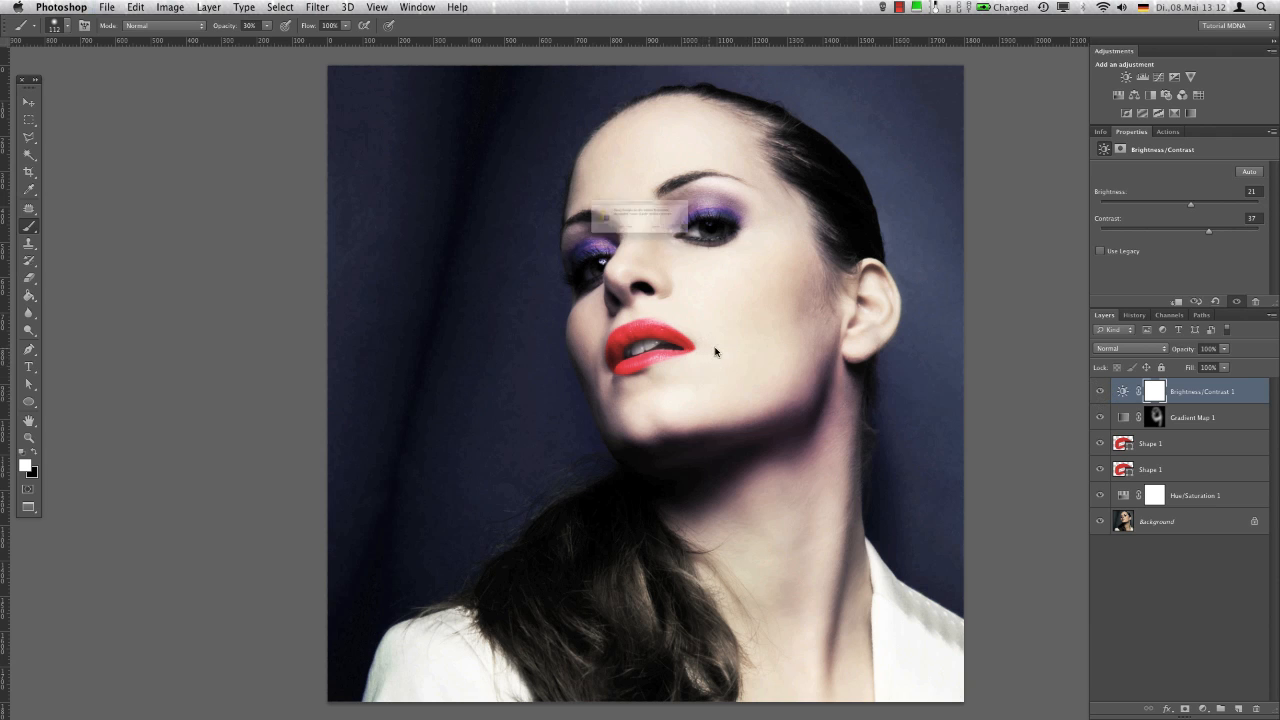
pyautogui.press('super+w')
pyautogui.click(750, 248)
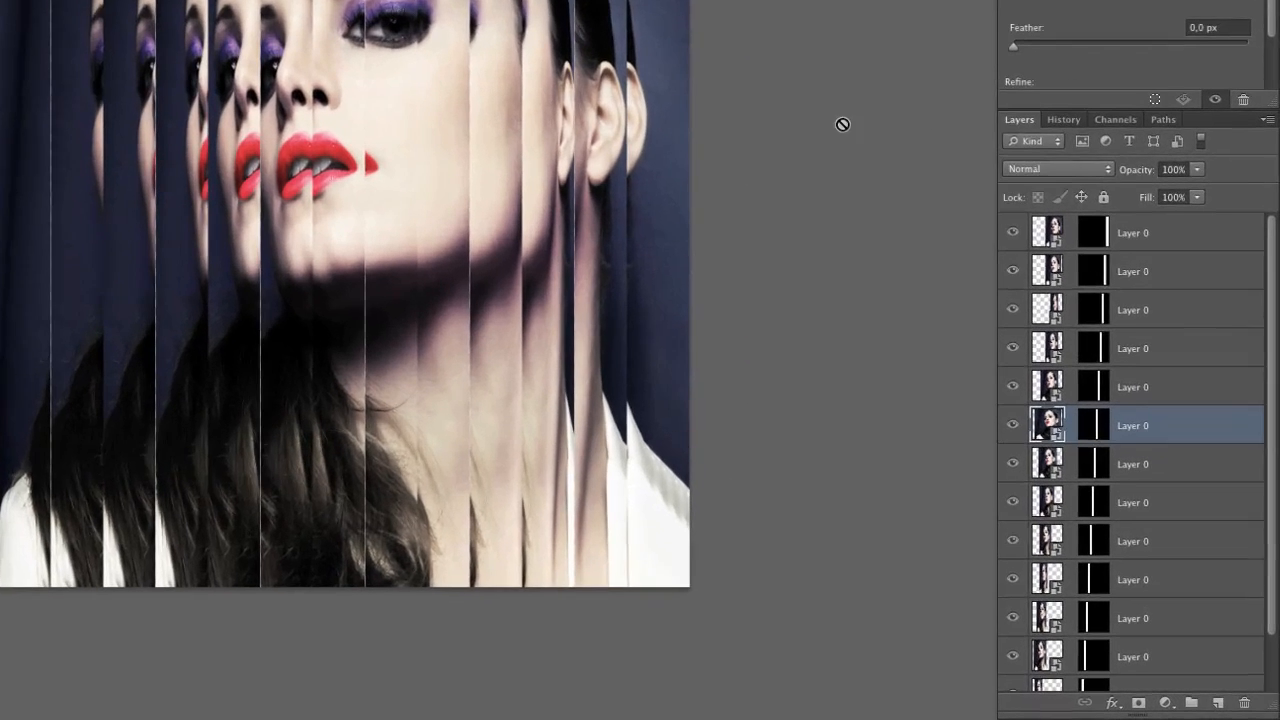
# Combine all the strip layers into a single smart object and name it Original
pyautogui.press('super+alt+a')
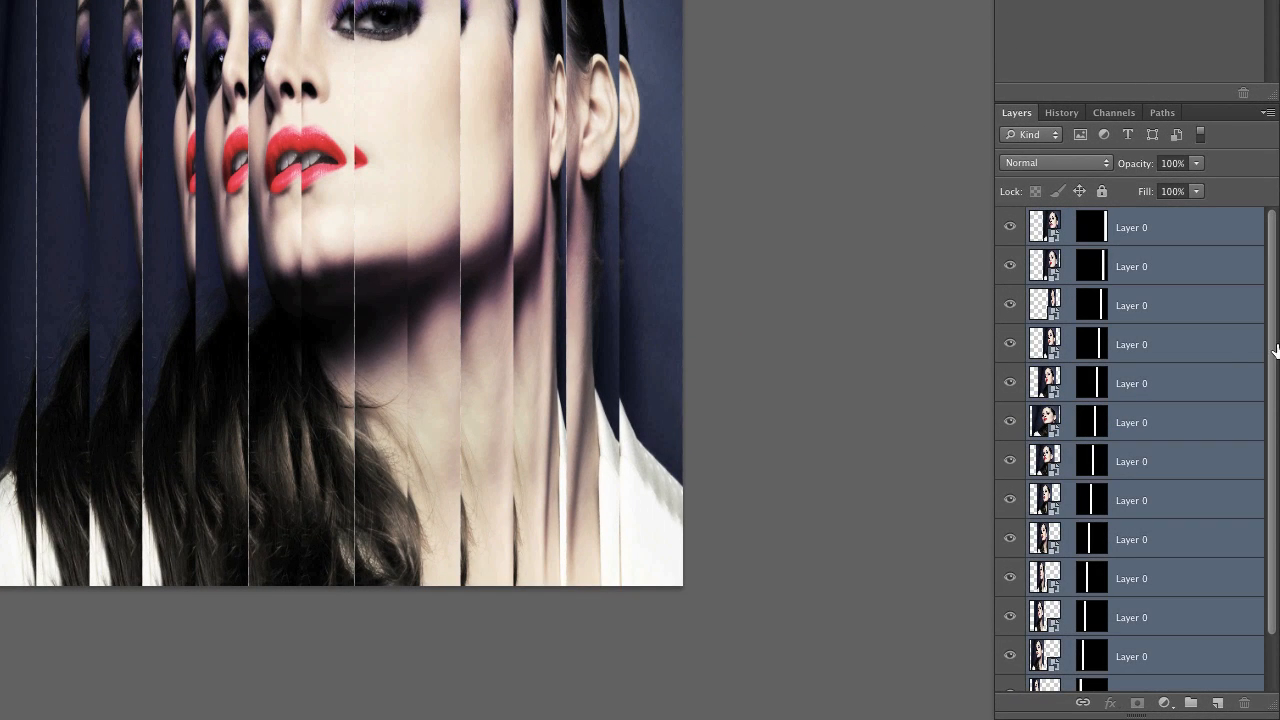
pyautogui.rightClick(1177, 318)
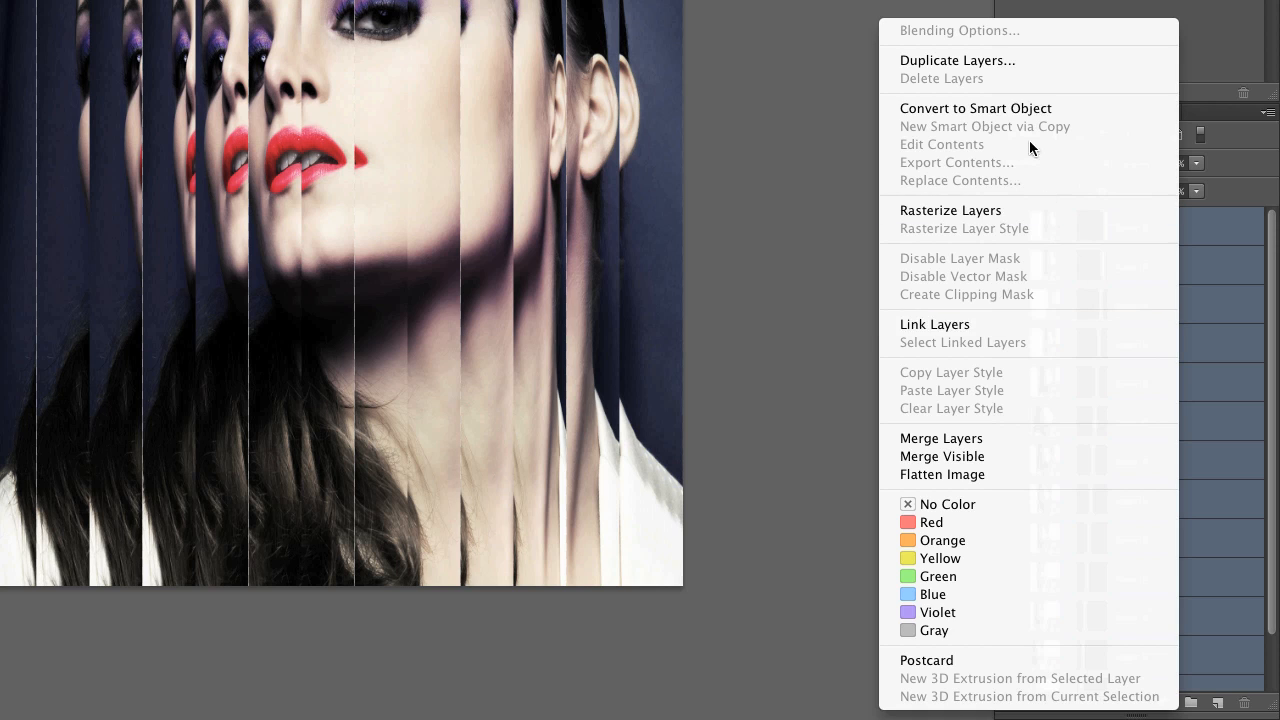
pyautogui.click(1016, 108)
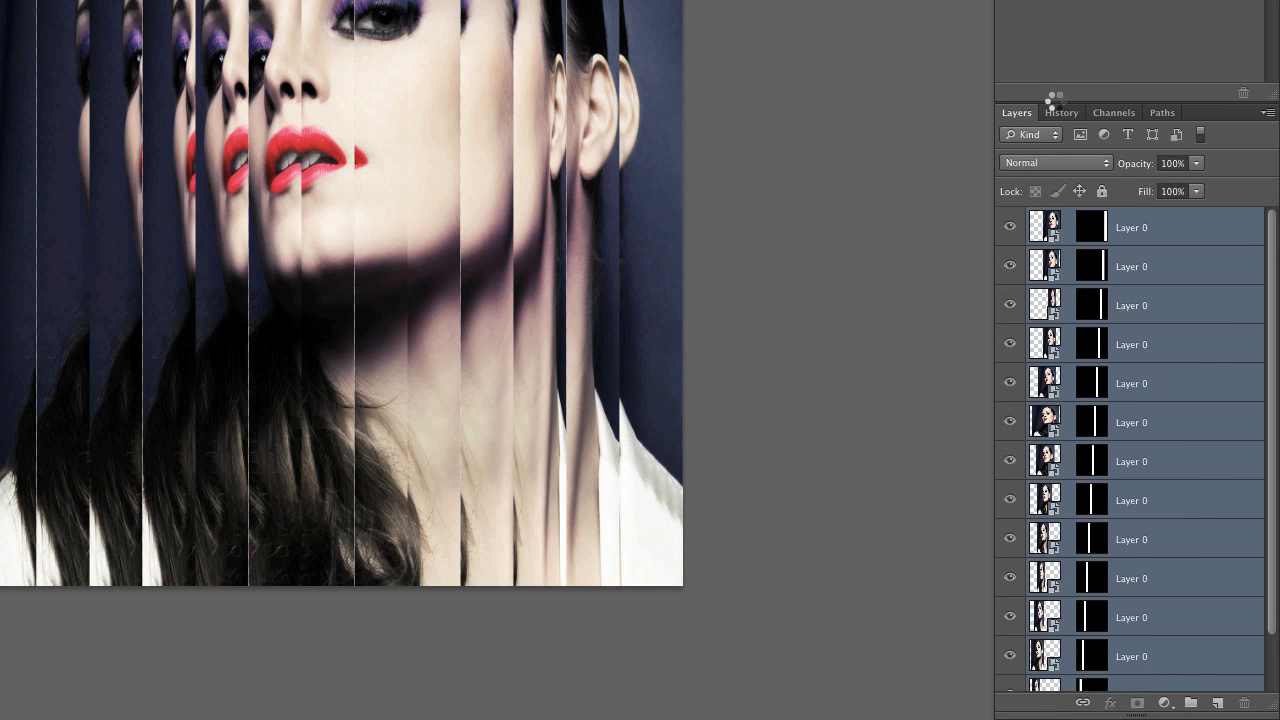
pyautogui.doubleClick(1087, 228)
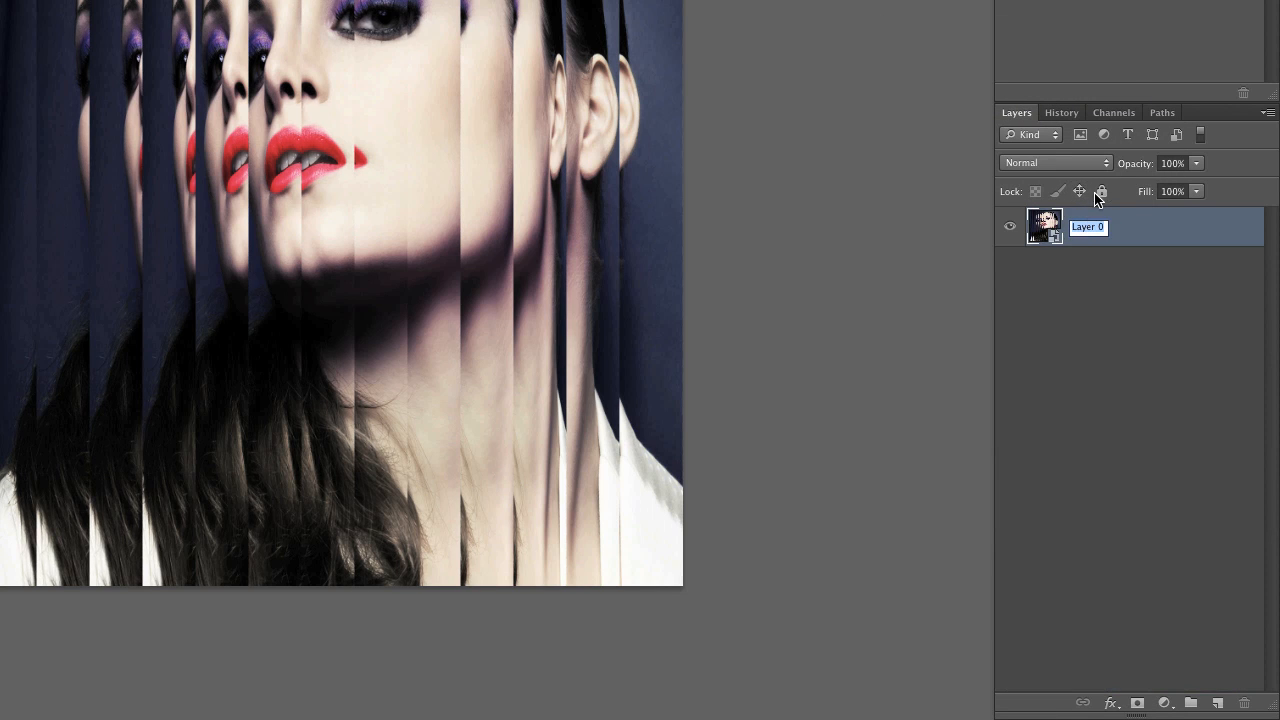
pyautogui.write('Original')
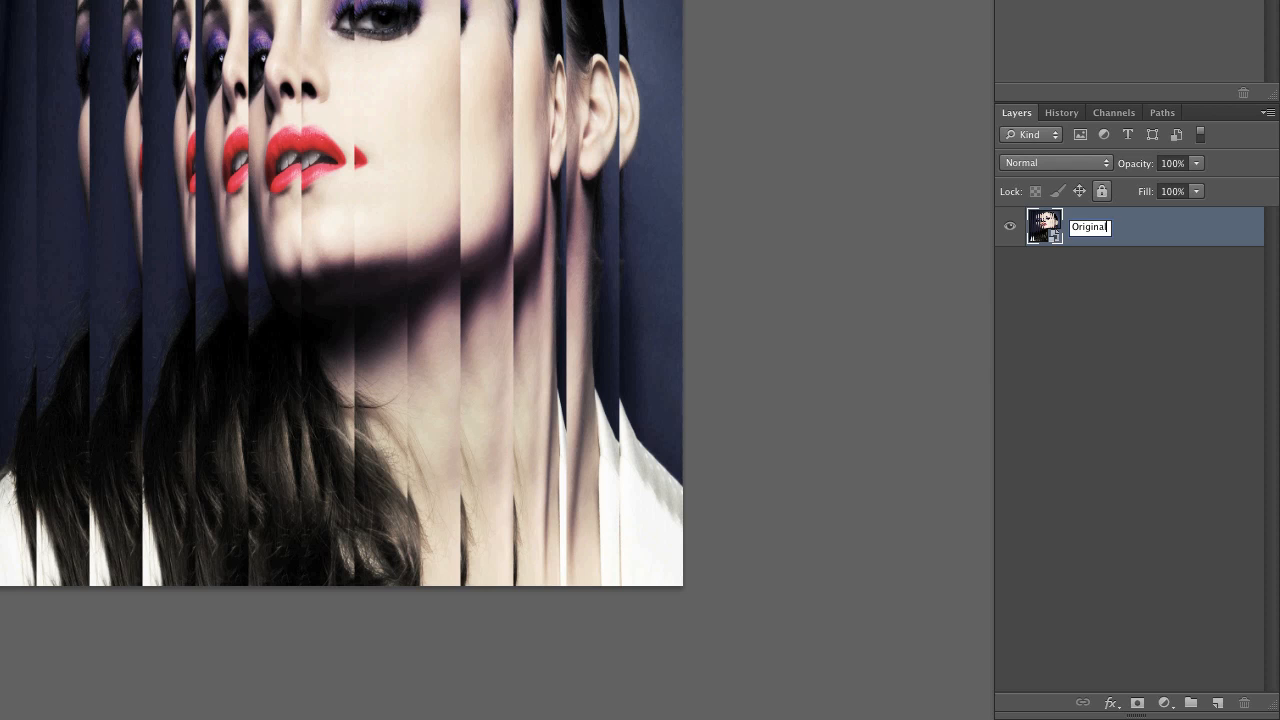
pyautogui.press('Return')
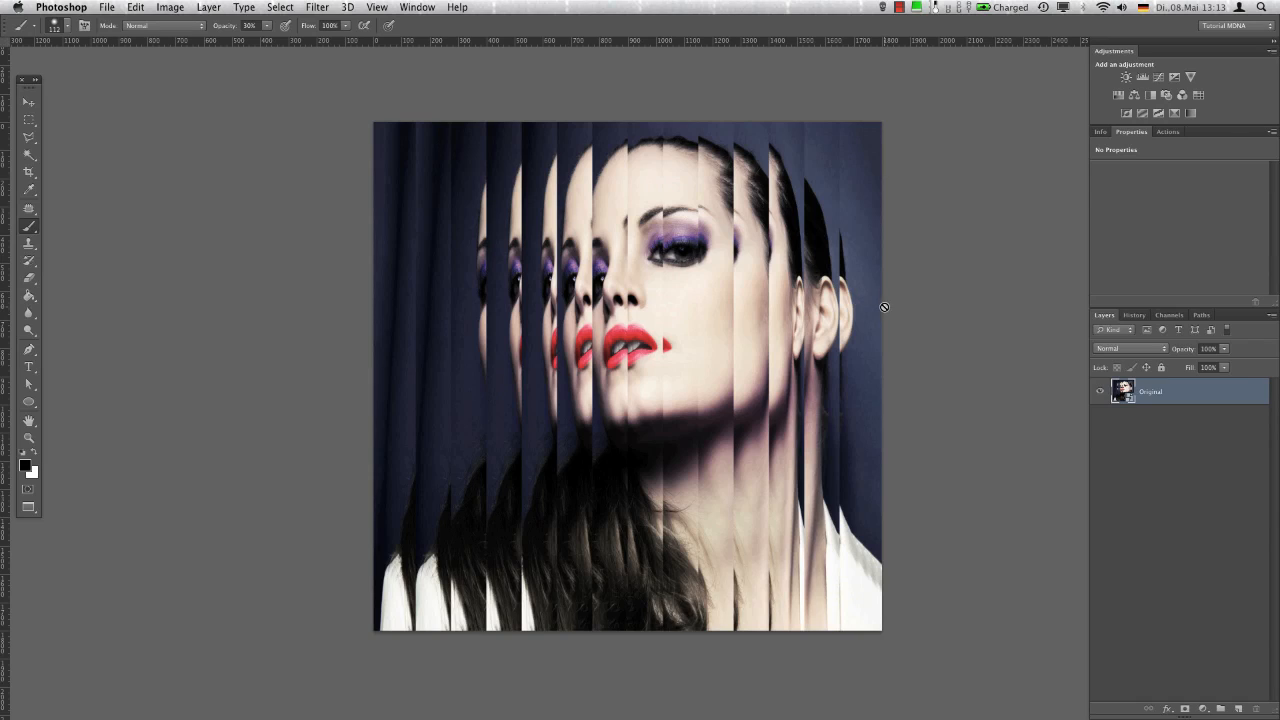
# Add a black (000000) Solid Color fill layer above the Original layer
pyautogui.click(1203, 708)
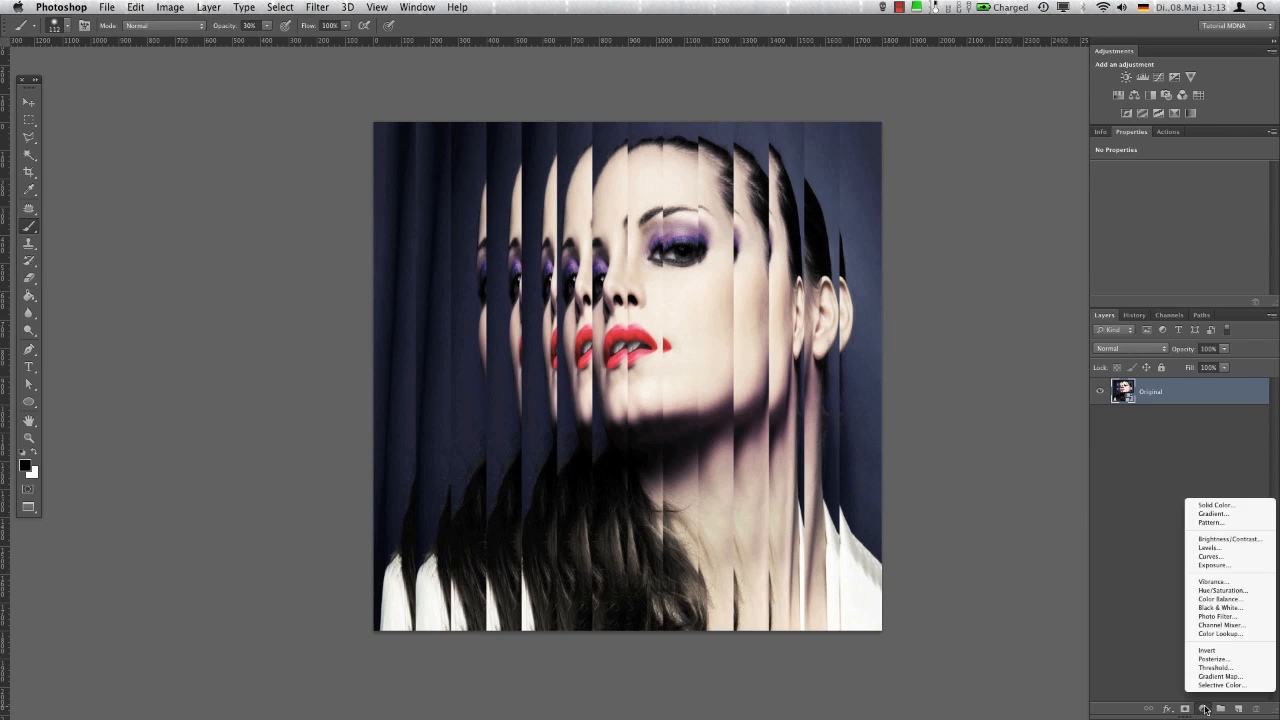
pyautogui.click(1215, 509)
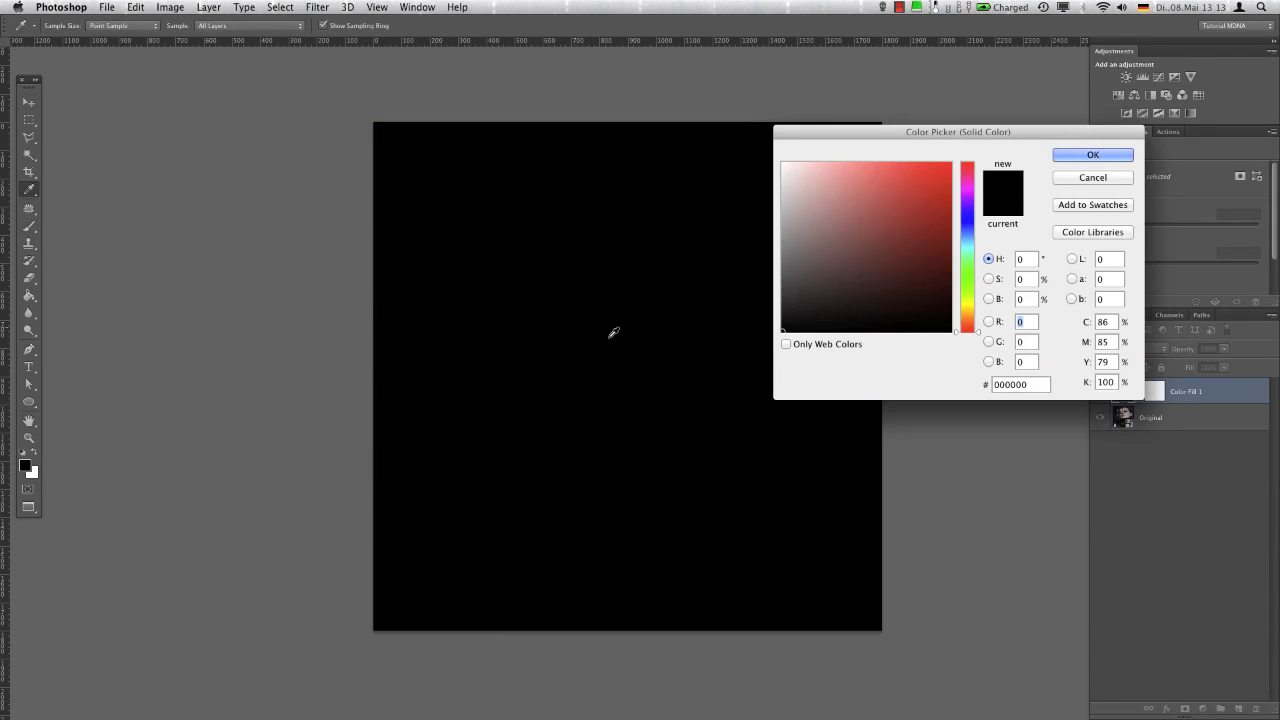
pyautogui.click(1063, 154)
# Duplicate the document as MDNA Cover Texture with merged layers only
pyautogui.click(170, 7)
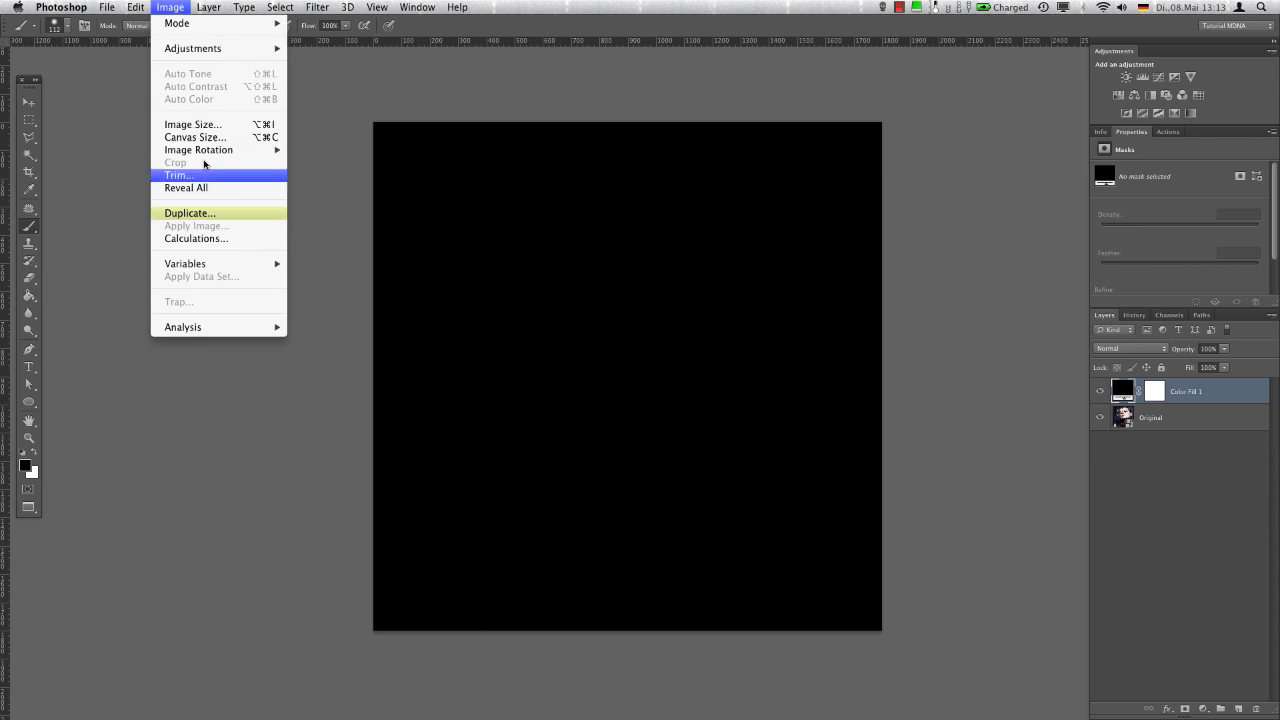
pyautogui.click(206, 209)
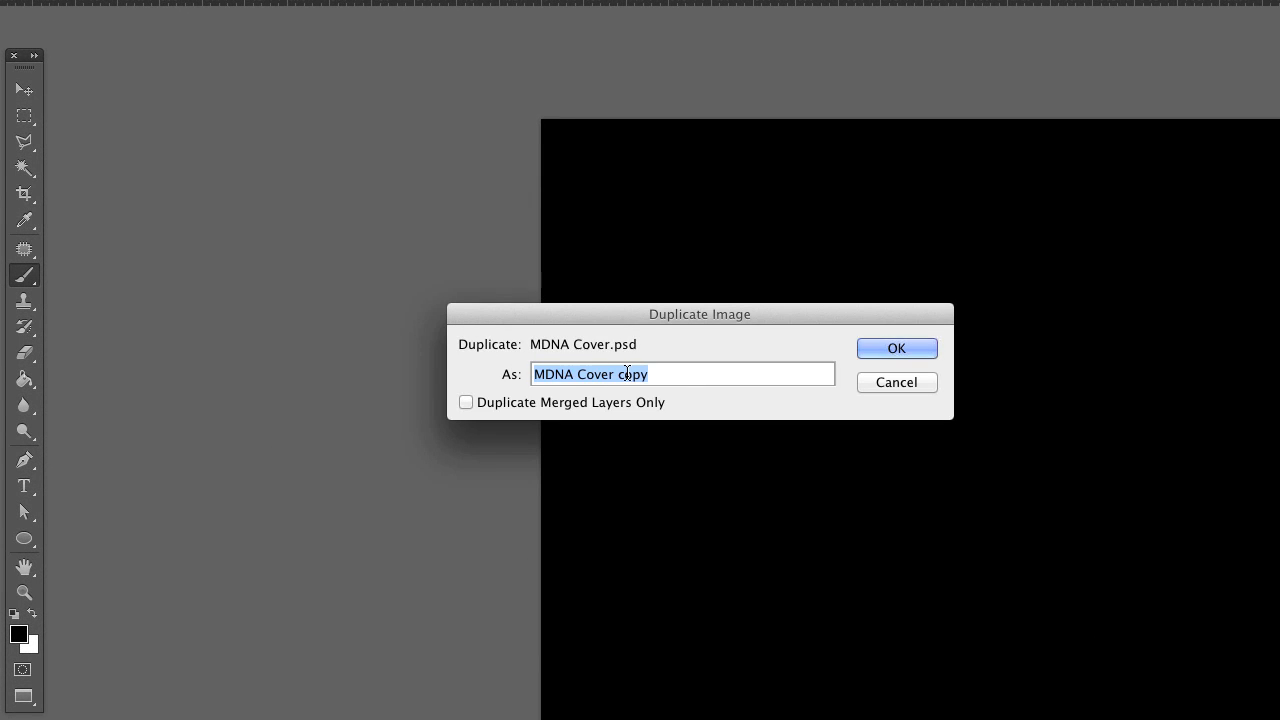
pyautogui.doubleClick(631, 374)
pyautogui.write('Texture')
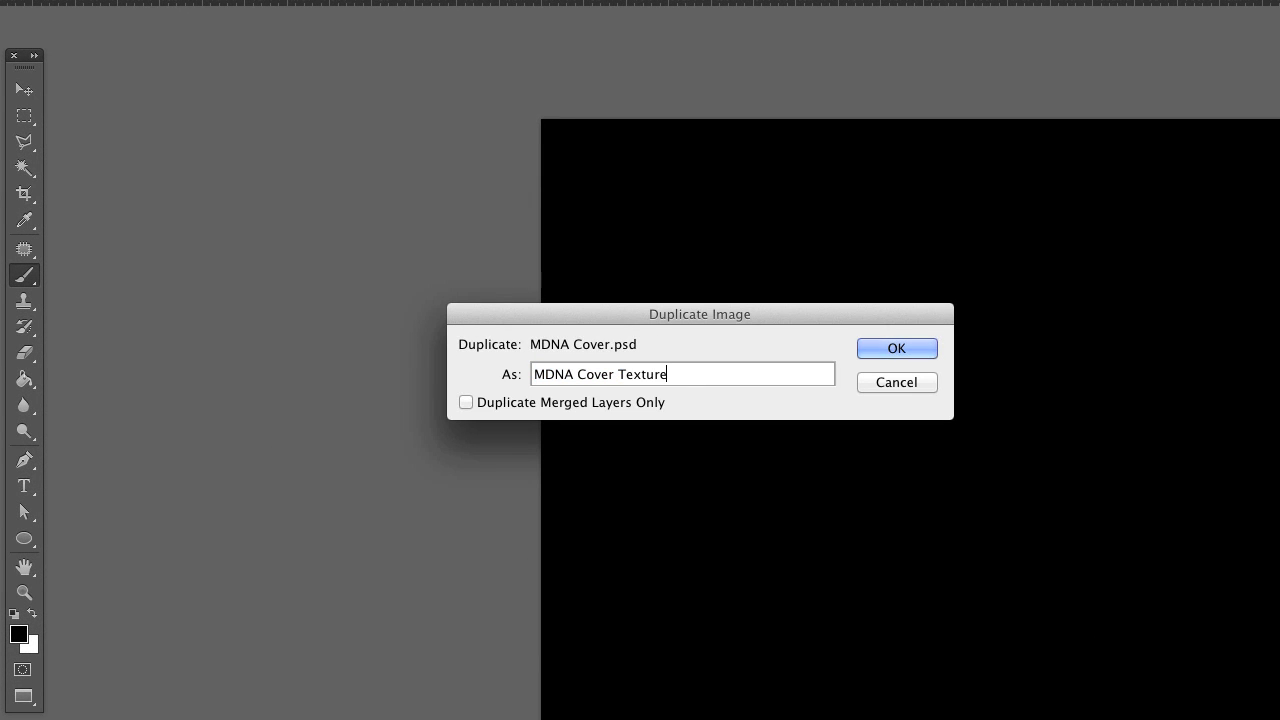
pyautogui.click(529, 404)
pyautogui.click(872, 347)
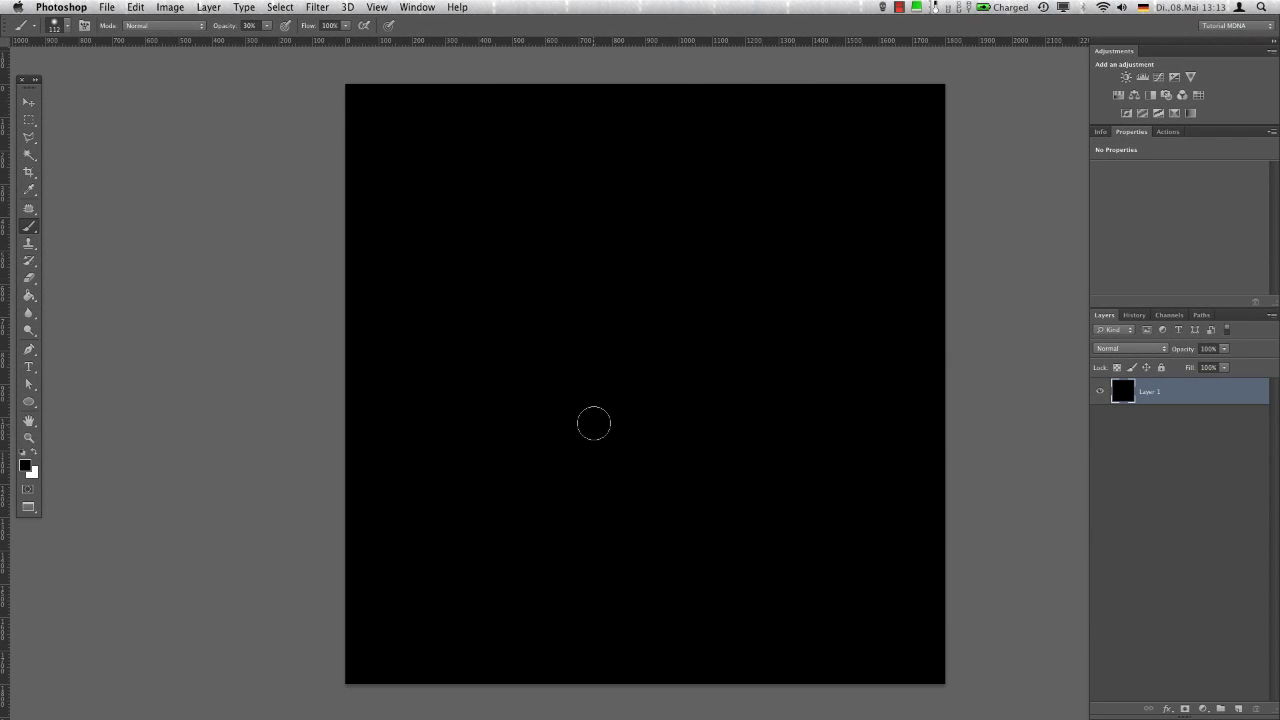
# Show the guides and make a fixed-size rectangular selection, 5 px wide and 6 in high, along the first vertical guide
pyautogui.press('super+semicolon')
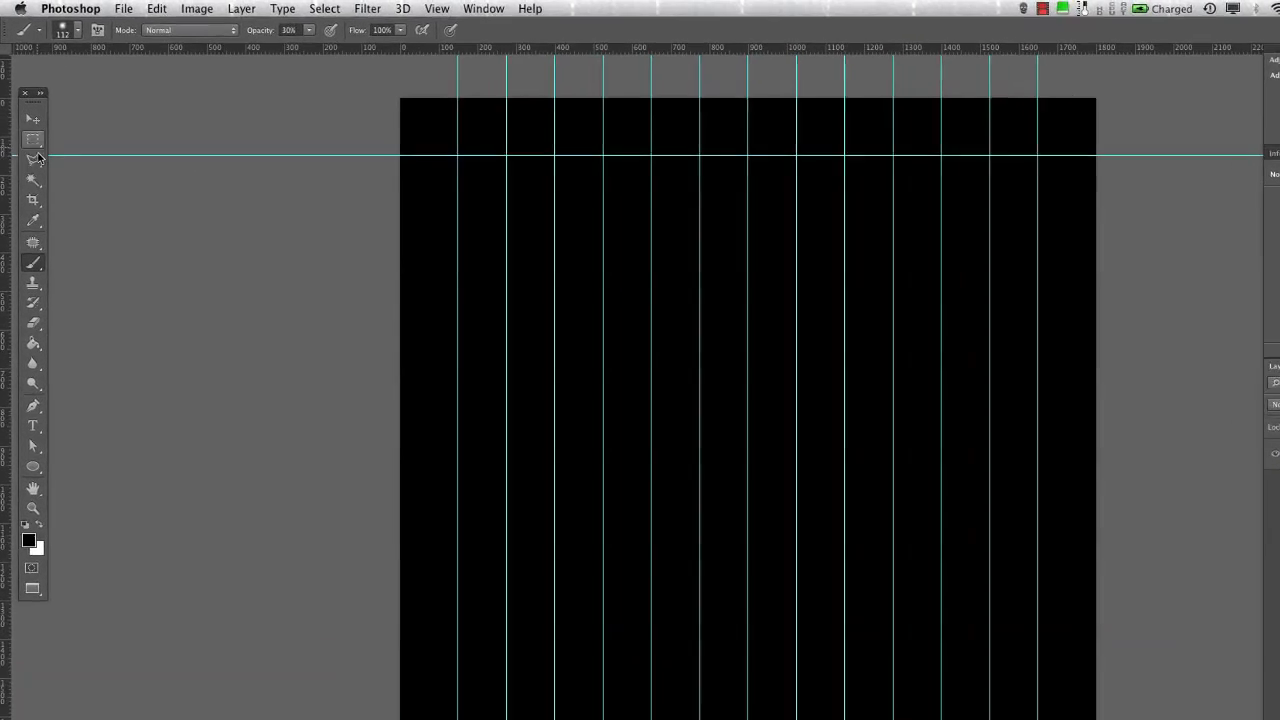
pyautogui.press('m')
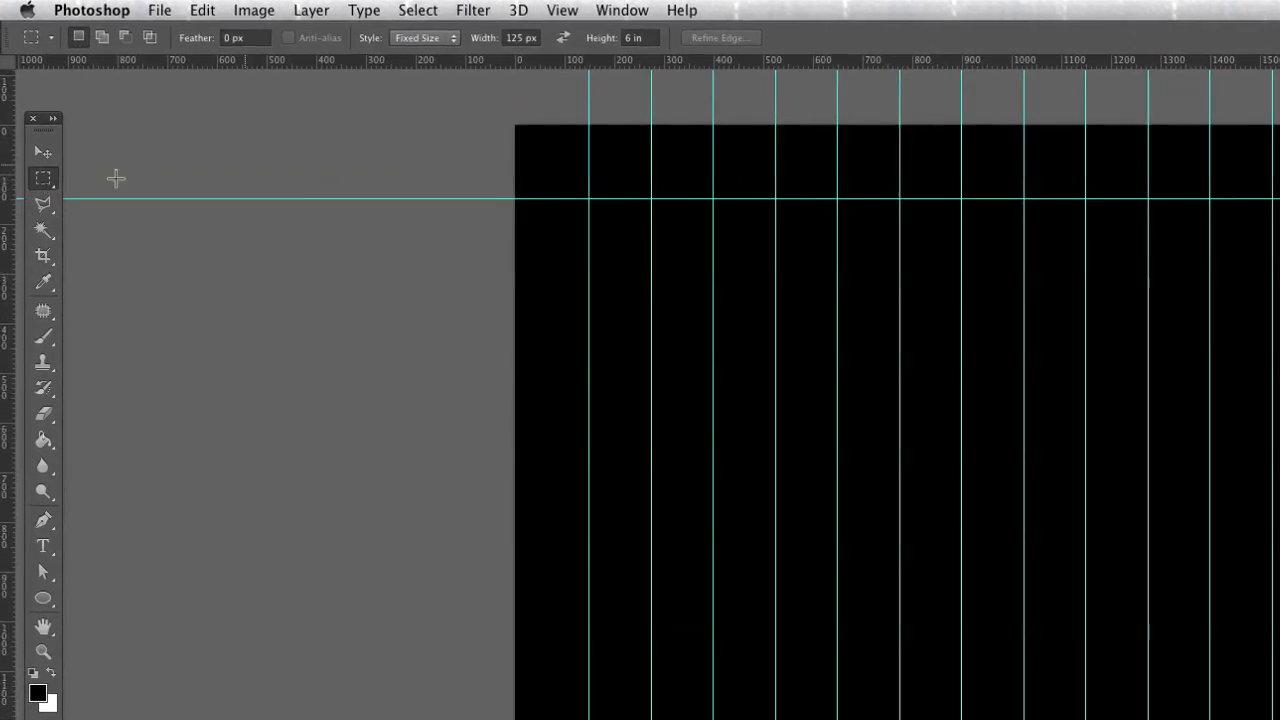
pyautogui.click(524, 37)
pyautogui.write('5')
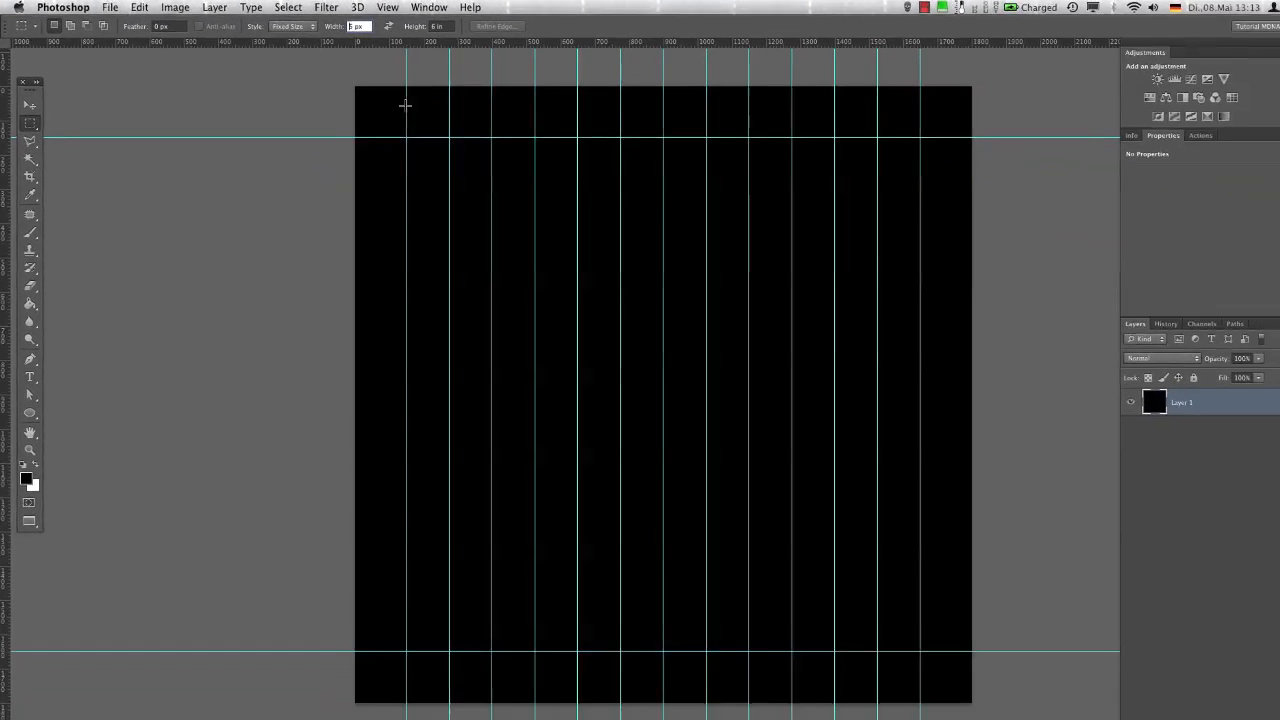
pyautogui.moveTo(594, 158); pyautogui.dragTo(584, 188)
pyautogui.click(390, 125)
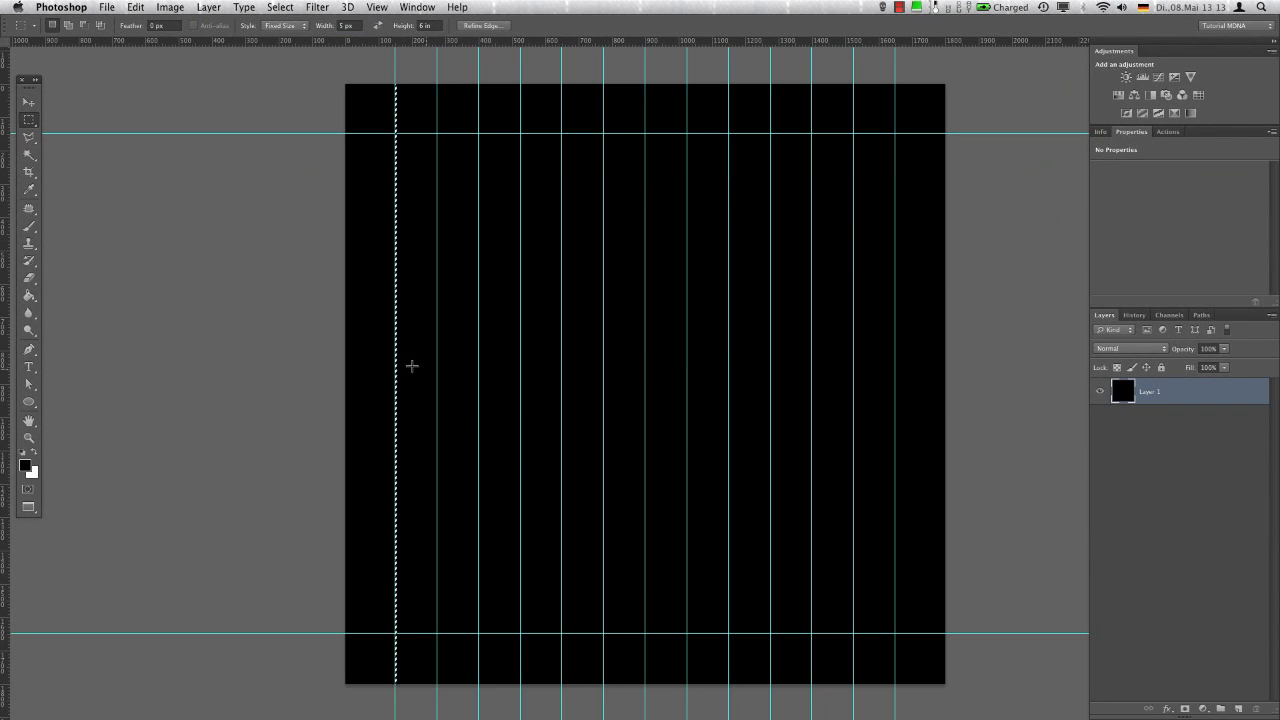
# Fill the narrow selection with a white Solid Color fill layer
pyautogui.click(1204, 708)
pyautogui.click(1216, 505)
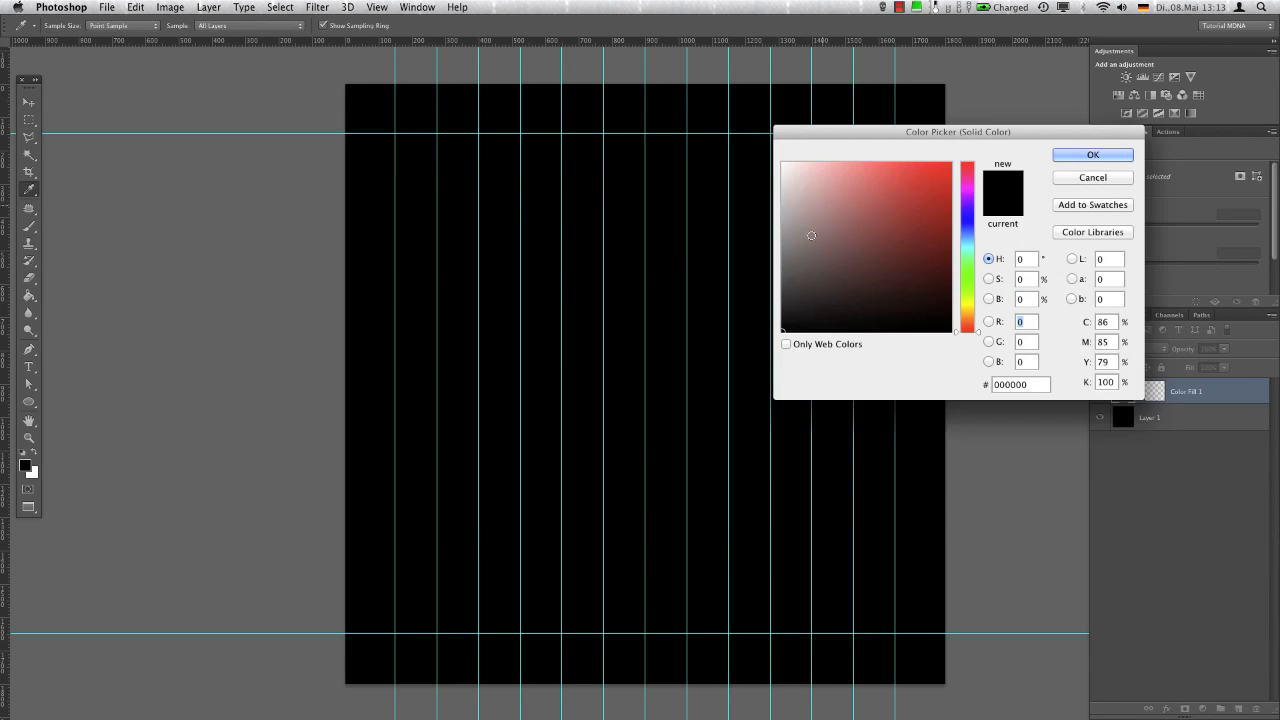
pyautogui.click(1062, 154)
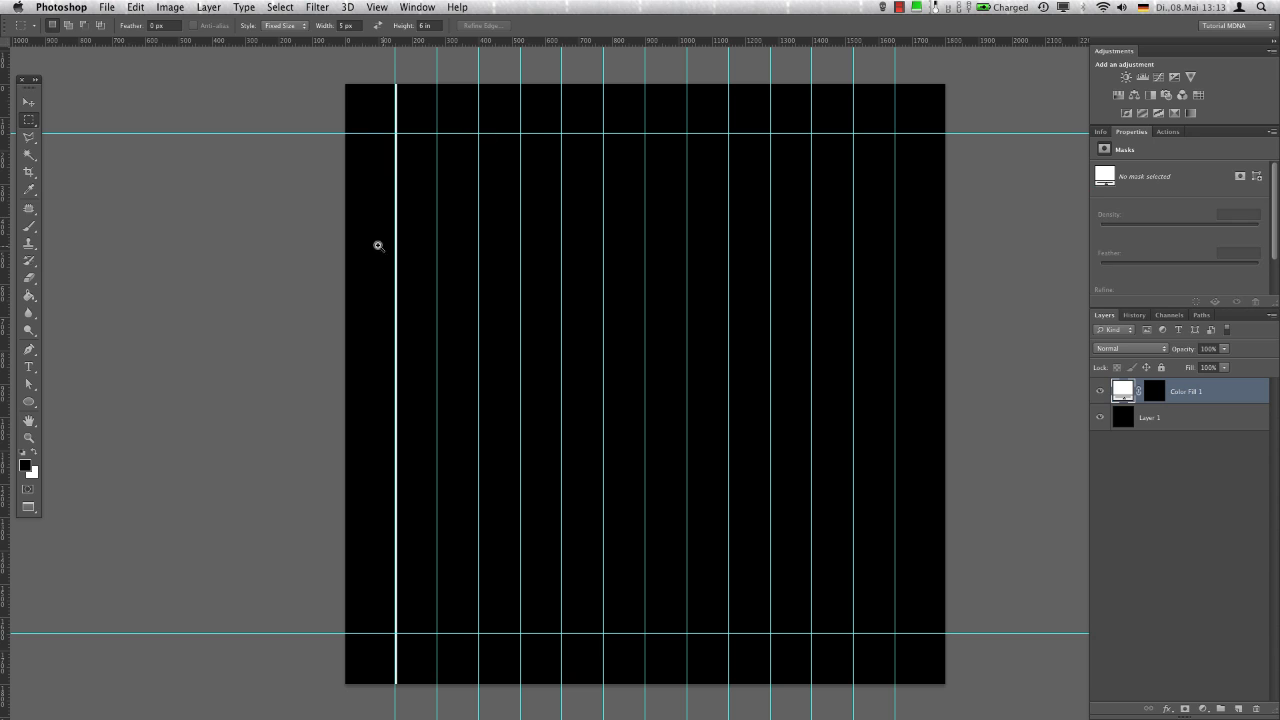
# Nudge the white line 2 pixels left to centre it on the first vertical guide
pyautogui.moveTo(378, 245); pyautogui.dragTo(467, 211)
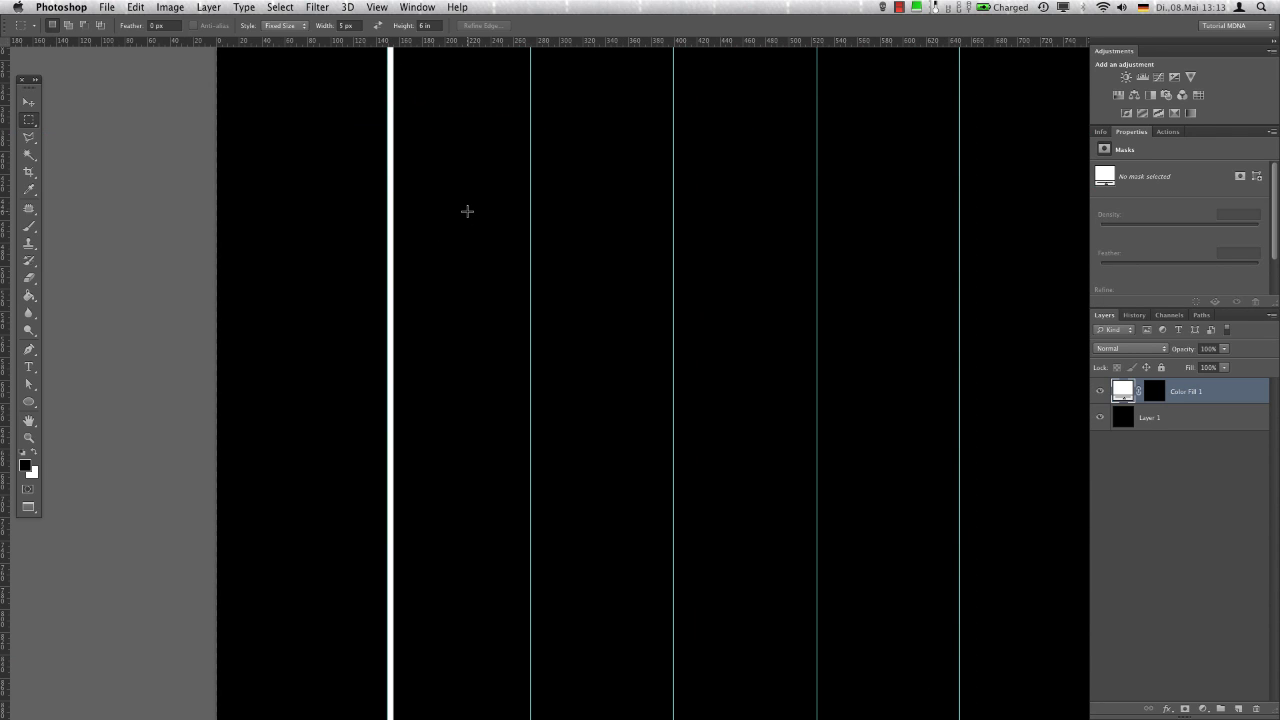
pyautogui.press('v')
pyautogui.press('Left')
pyautogui.press('Left')
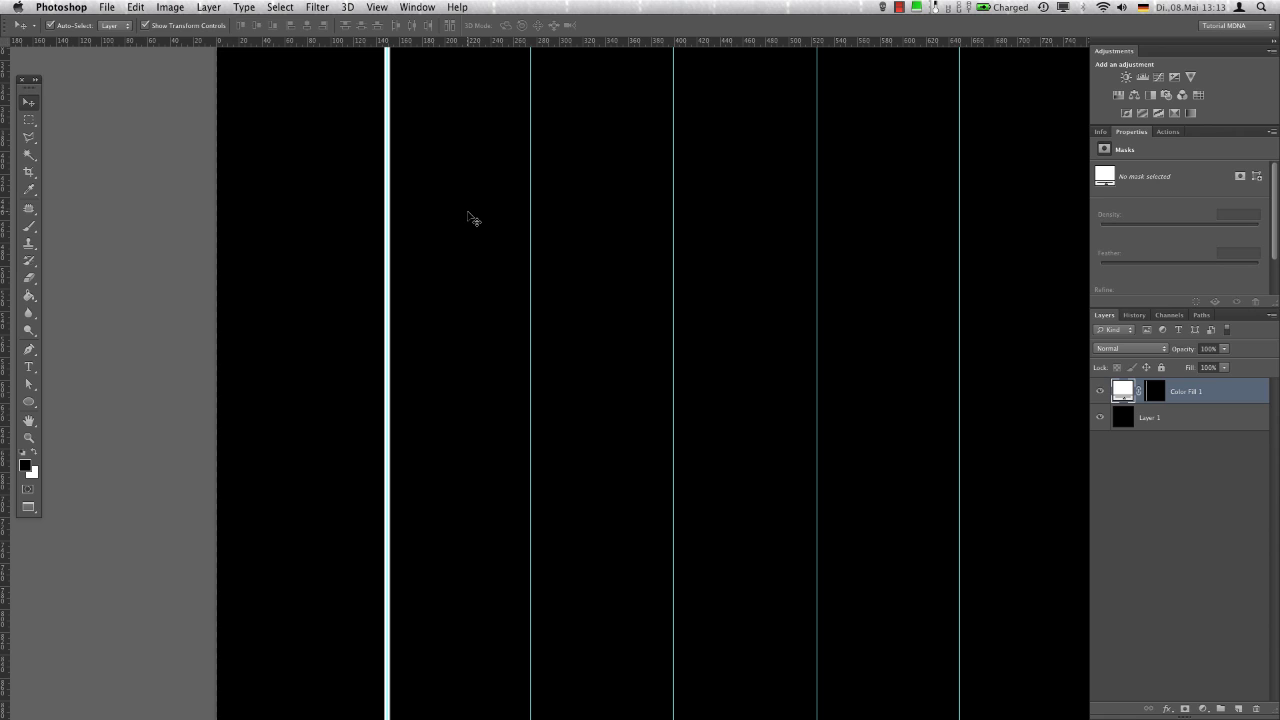
pyautogui.press('super+0')
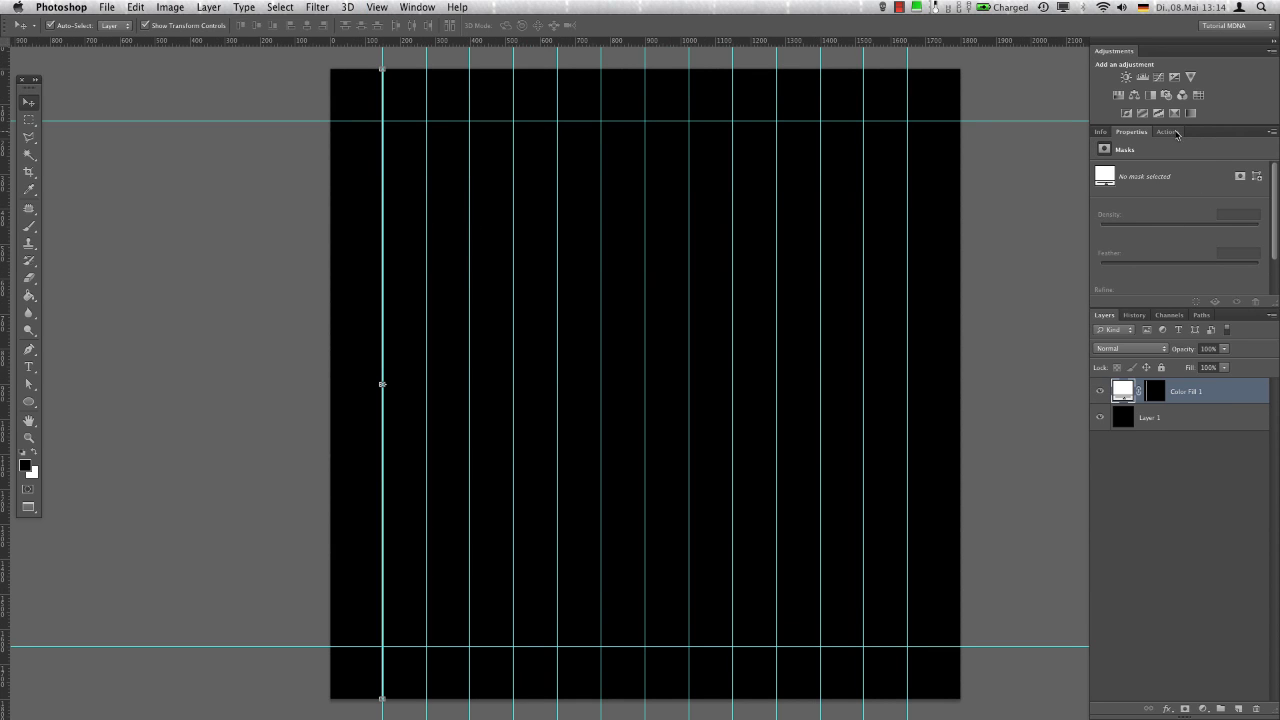
# Run the LayerMask action repeatedly until a white line copy sits on each of the remaining vertical guides
pyautogui.click(1177, 133)
pyautogui.click(1197, 302)
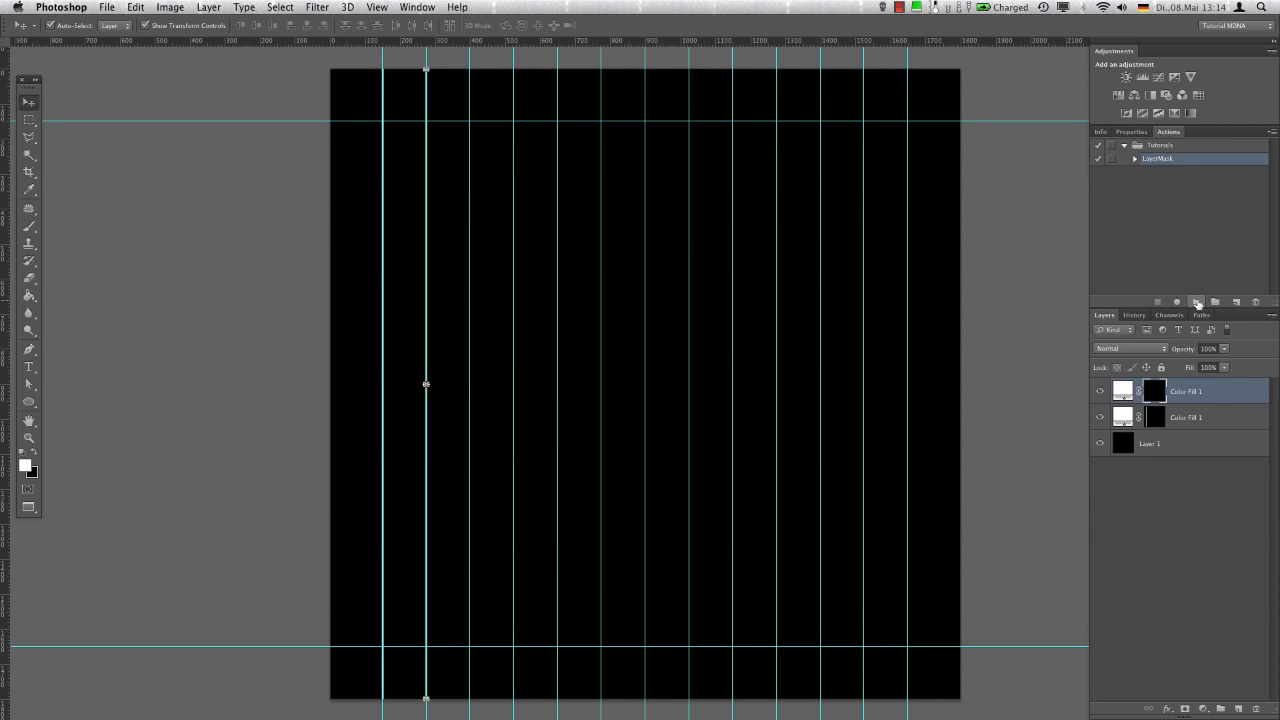
pyautogui.click(1197, 302)
pyautogui.click(1198, 302)
pyautogui.click(1198, 302)
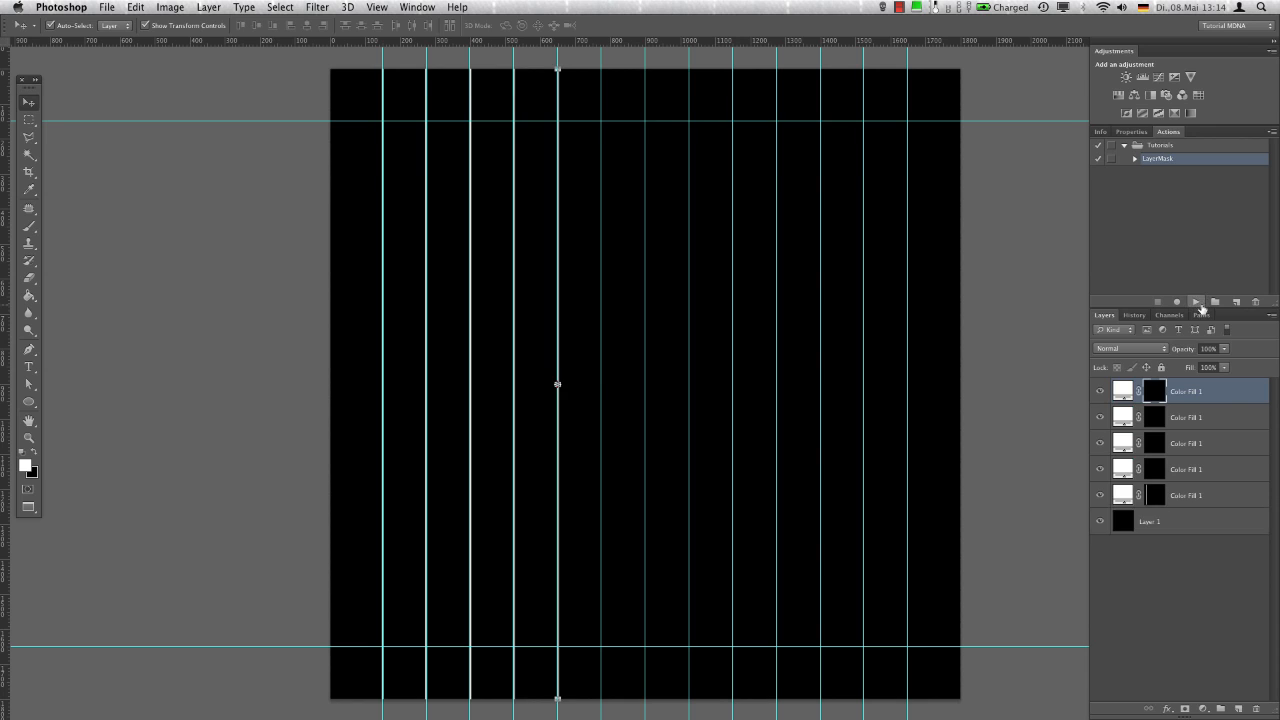
pyautogui.click(1198, 302)
pyautogui.click(1198, 302)
pyautogui.click(1198, 302)
pyautogui.click(1198, 302)
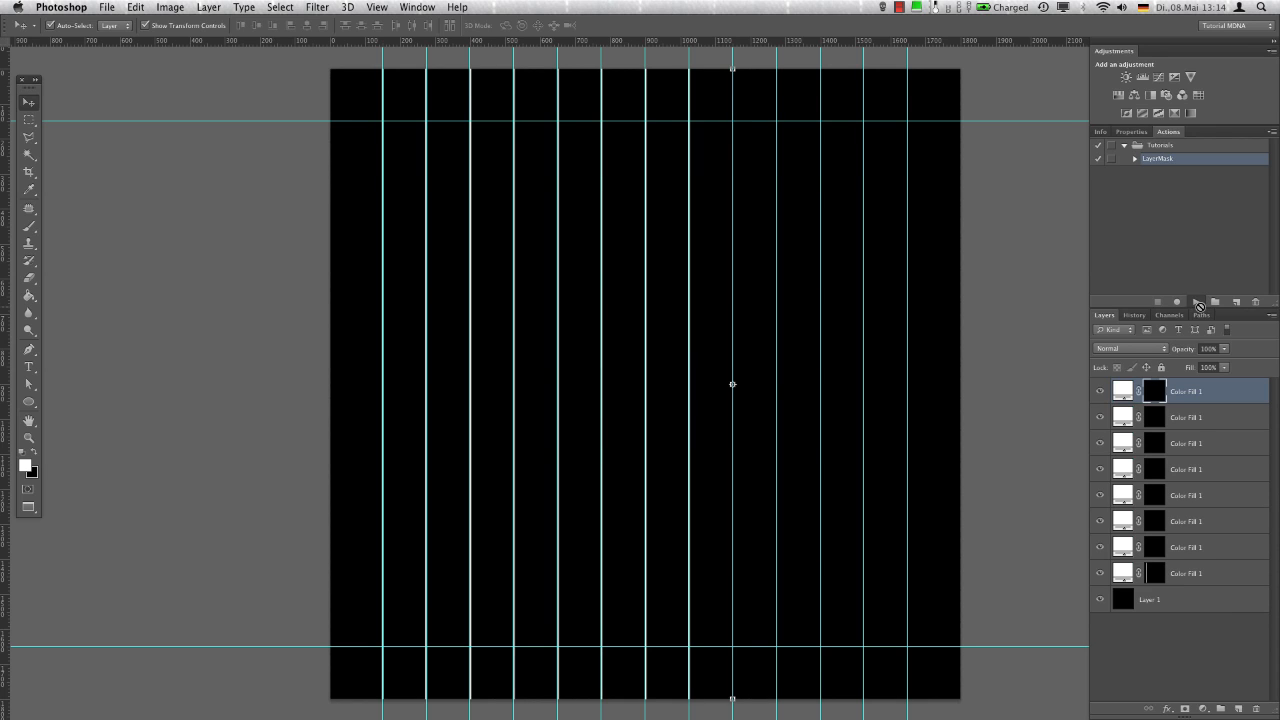
pyautogui.click(1198, 302)
pyautogui.click(1198, 302)
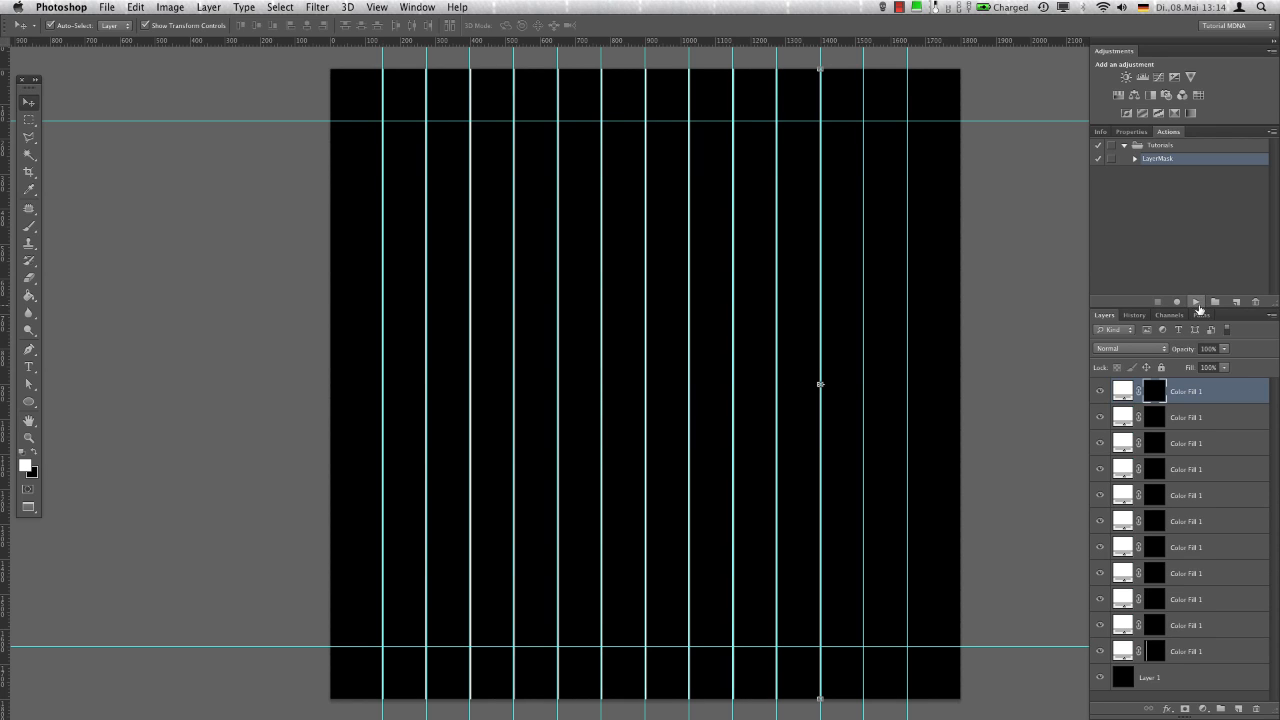
pyautogui.click(1197, 302)
pyautogui.click(1197, 302)
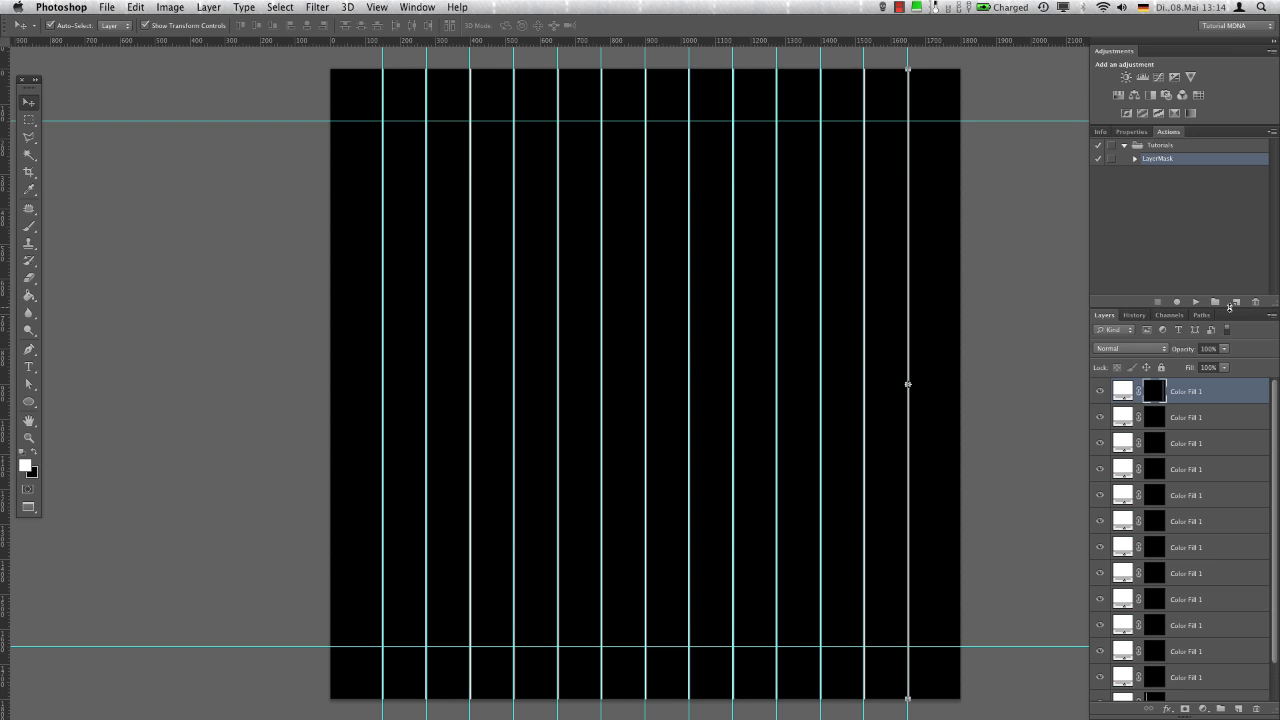
# Hide the guides and save the line texture as MDNA Cover Texture.psd in the MDNA folder
pyautogui.press('super+semicolon')
pyautogui.press('super+shift+s')
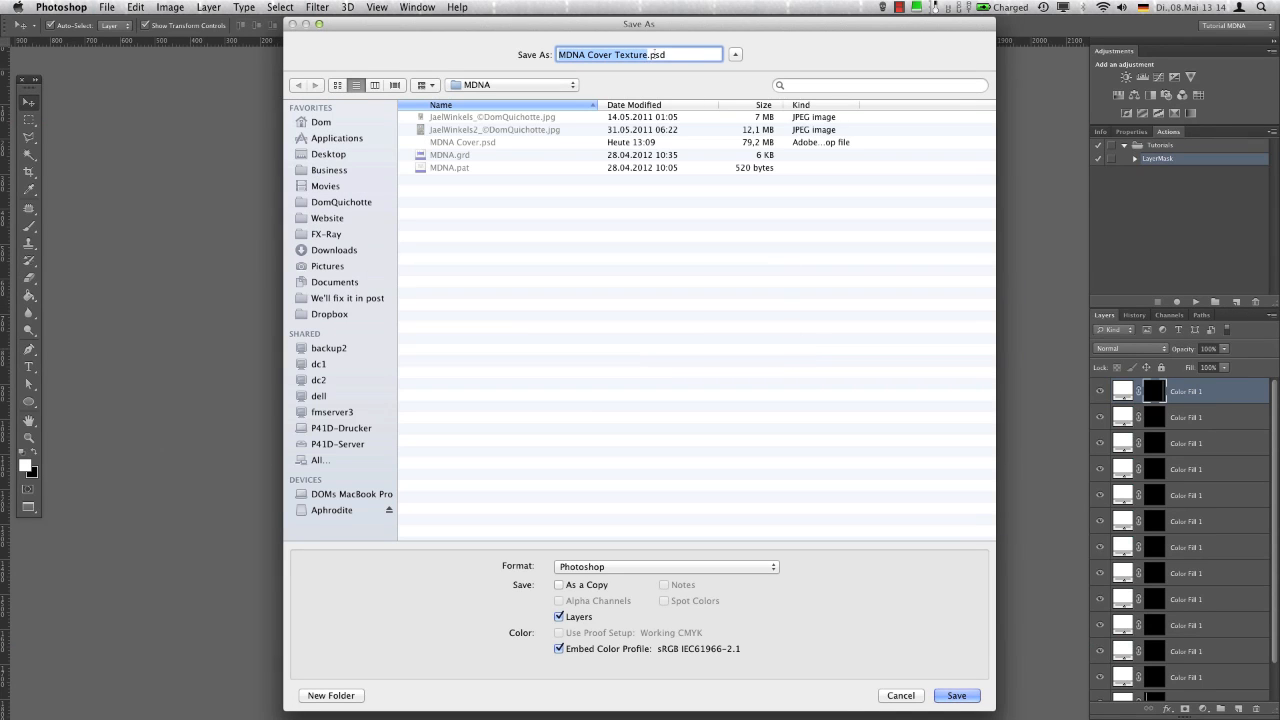
pyautogui.click(957, 695)
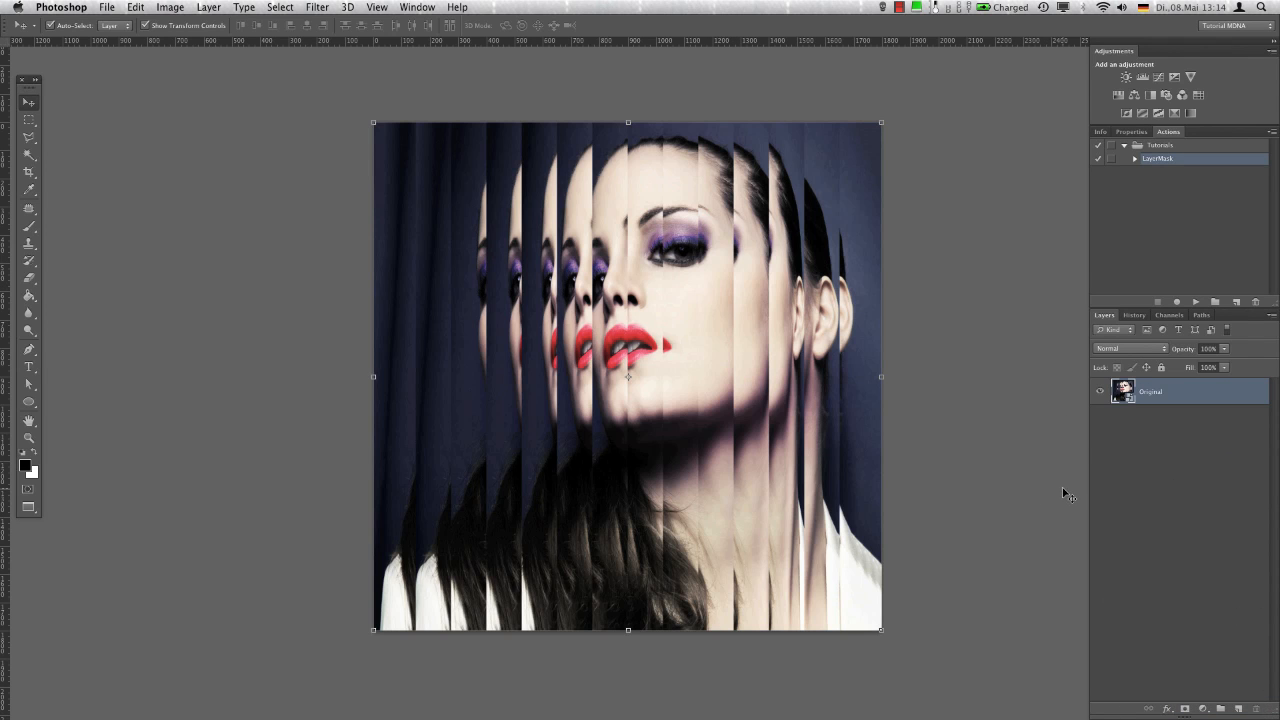
# Start the Glass distortion filter on the Original smart object and bring the portrait into the preview at 66.7%
pyautogui.click(318, 8)
pyautogui.moveTo(392, 203)
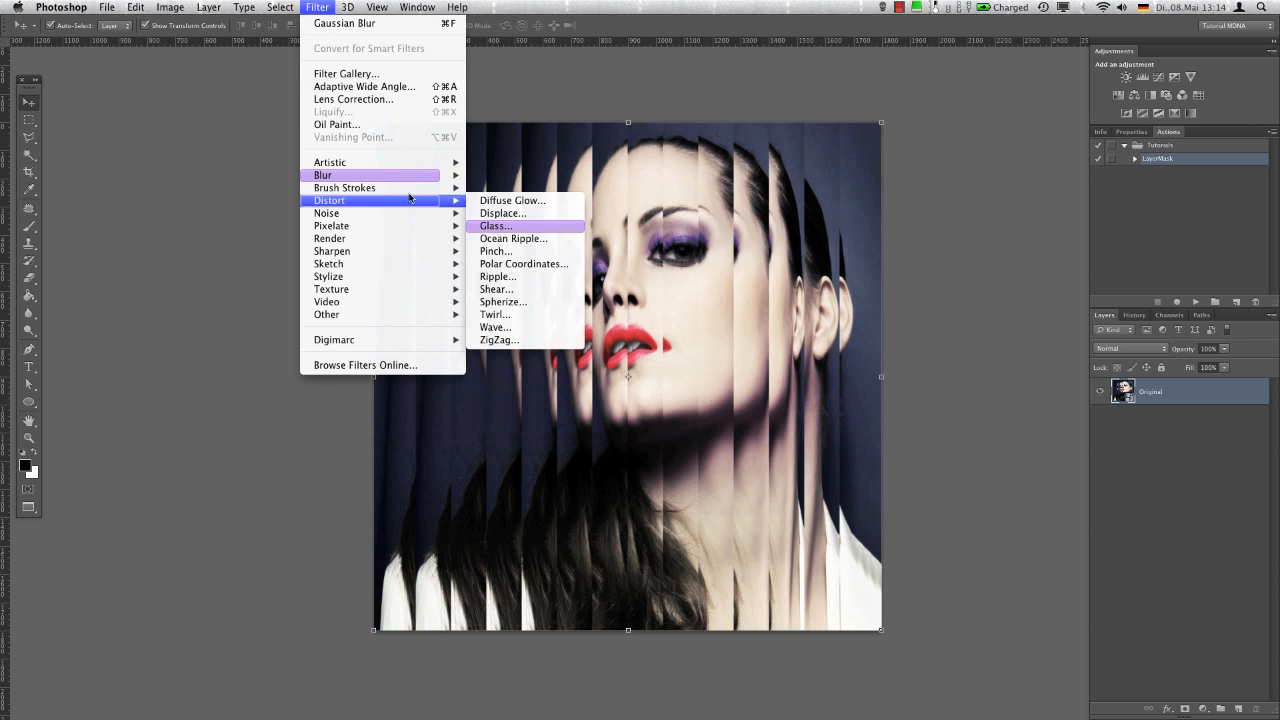
pyautogui.click(519, 228)
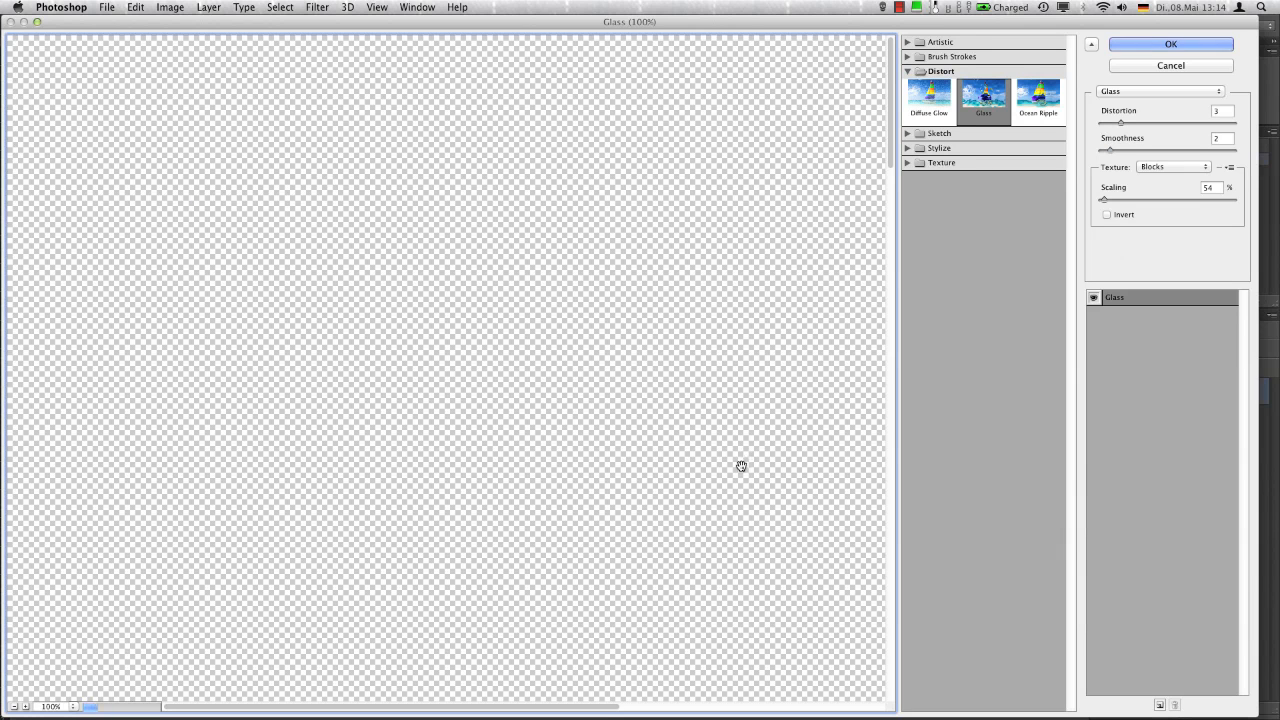
pyautogui.keyDown('alt'); pyautogui.keyDown('super'); pyautogui.click(620, 340); pyautogui.keyUp('super'); pyautogui.keyUp('alt')
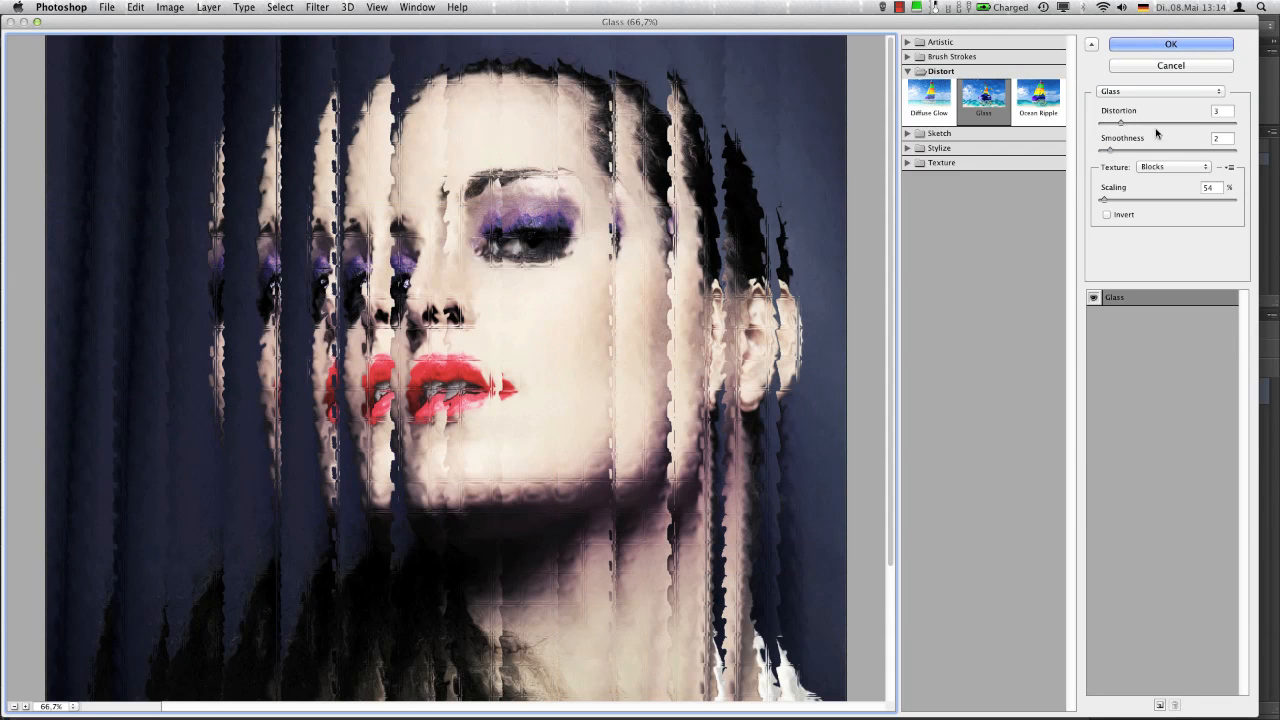
# Try the Canvas and Frosted textures for the Glass filter
pyautogui.click(1170, 167)
pyautogui.click(1172, 178)
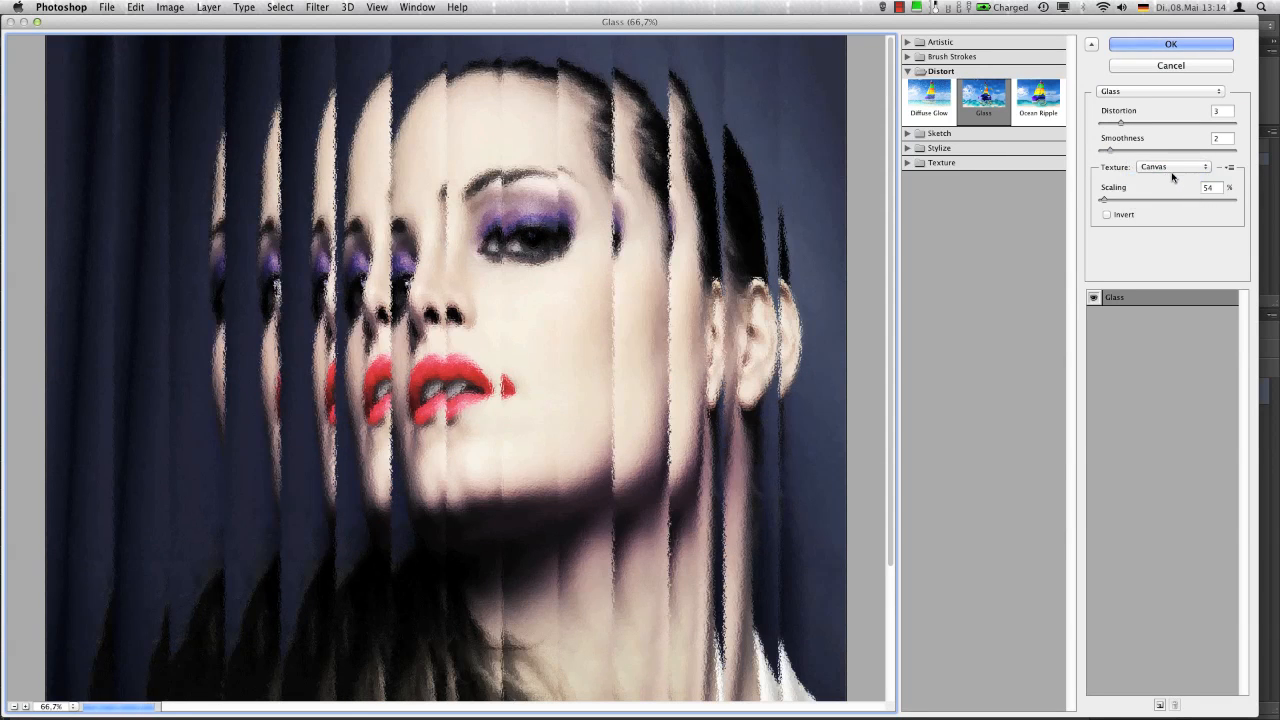
pyautogui.click(1172, 172)
pyautogui.click(1168, 180)
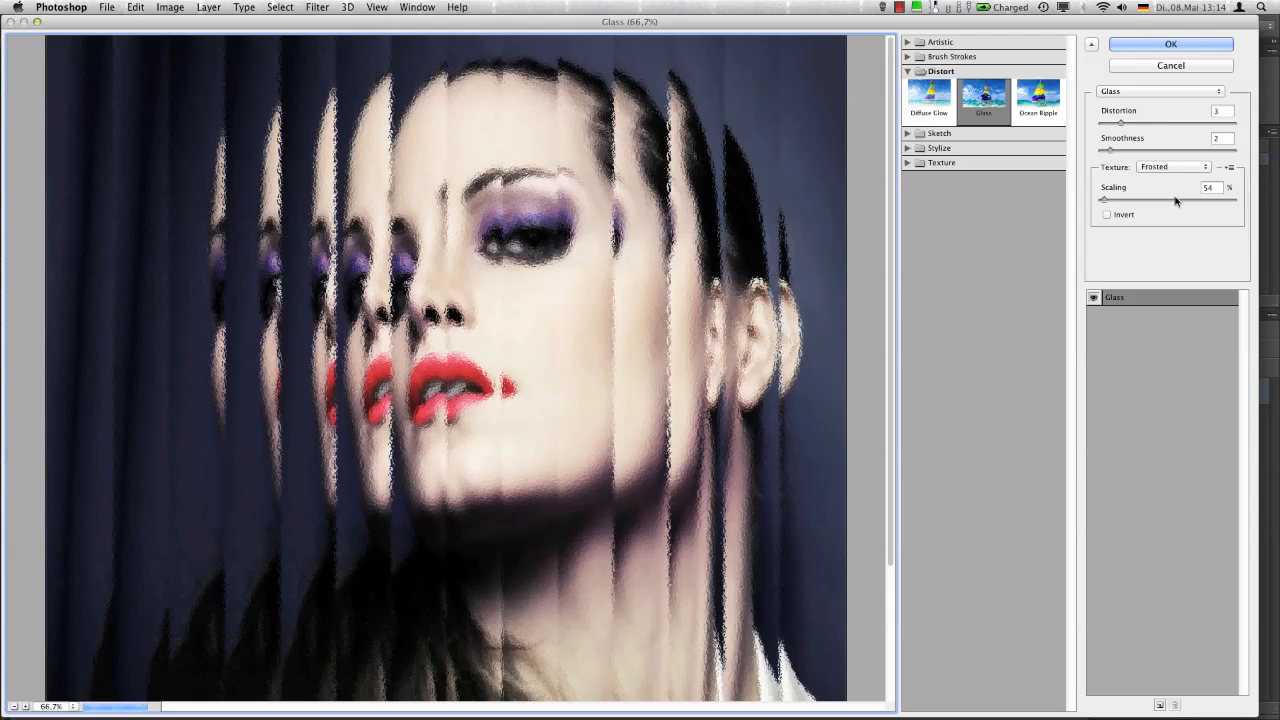
# Load MDNA Cover Texture.psd as the texture of the Glass filter
pyautogui.click(1230, 167)
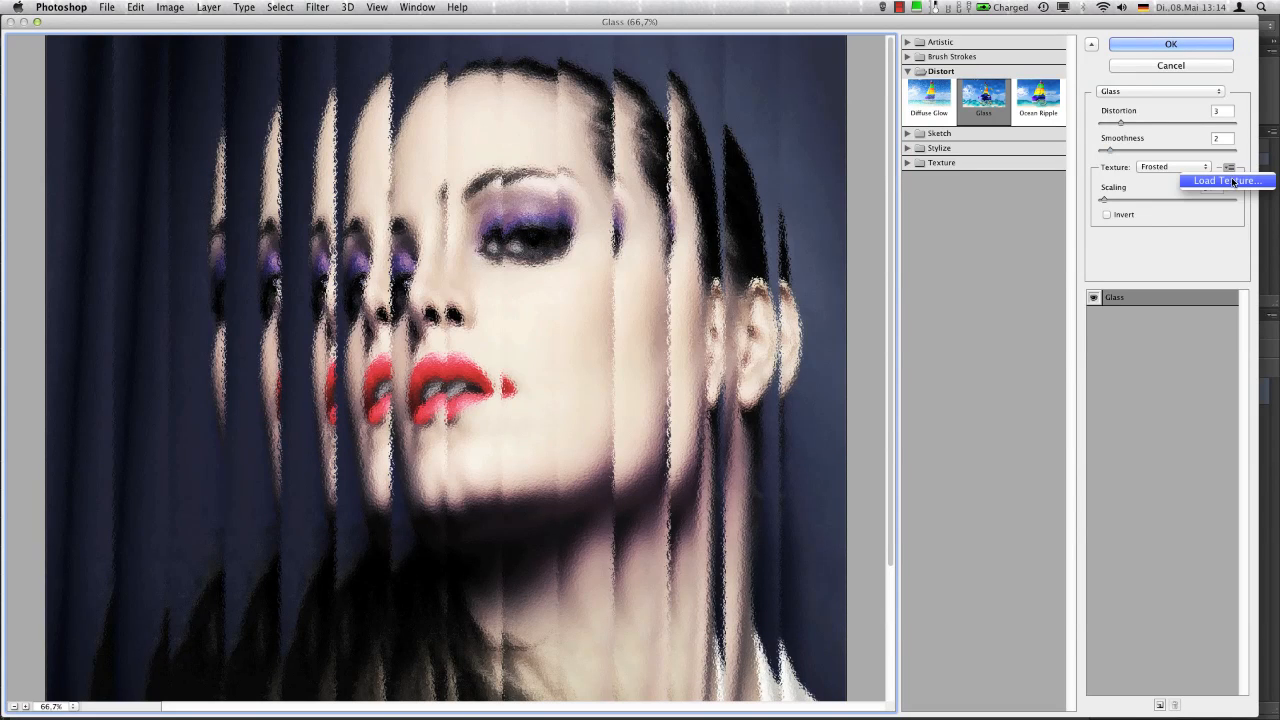
pyautogui.click(1230, 181)
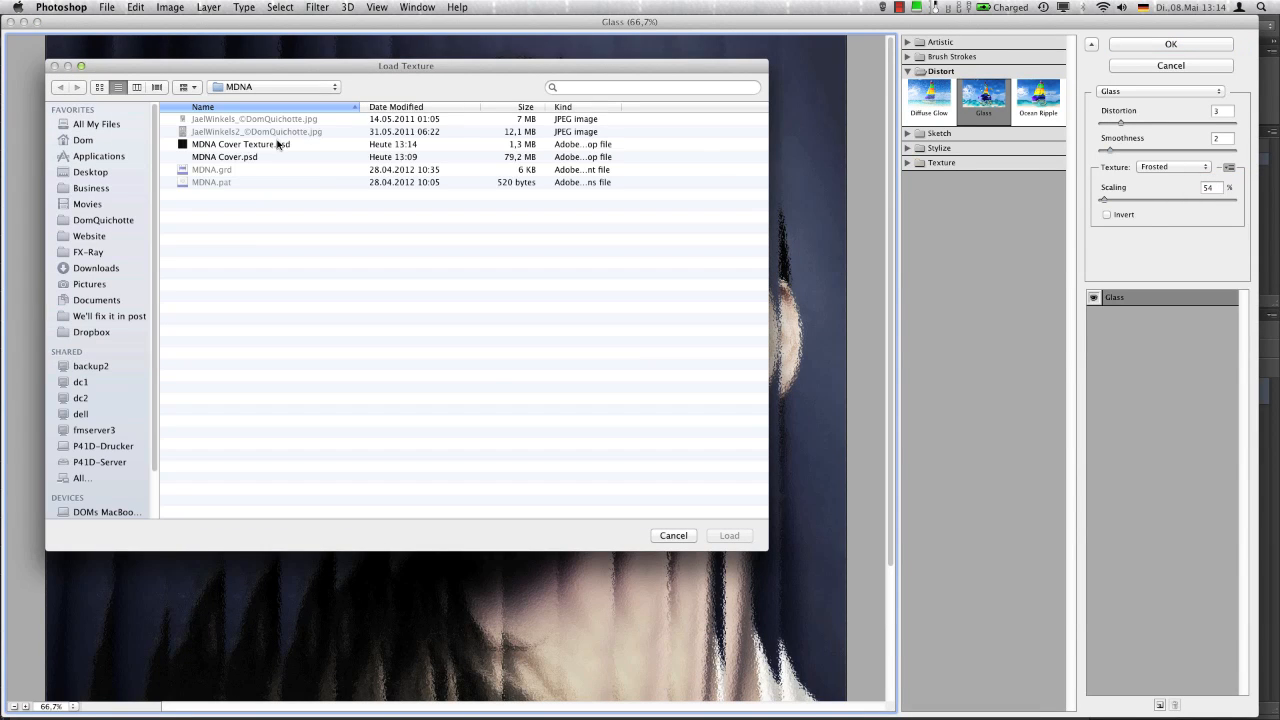
pyautogui.click(278, 145)
pyautogui.click(729, 535)
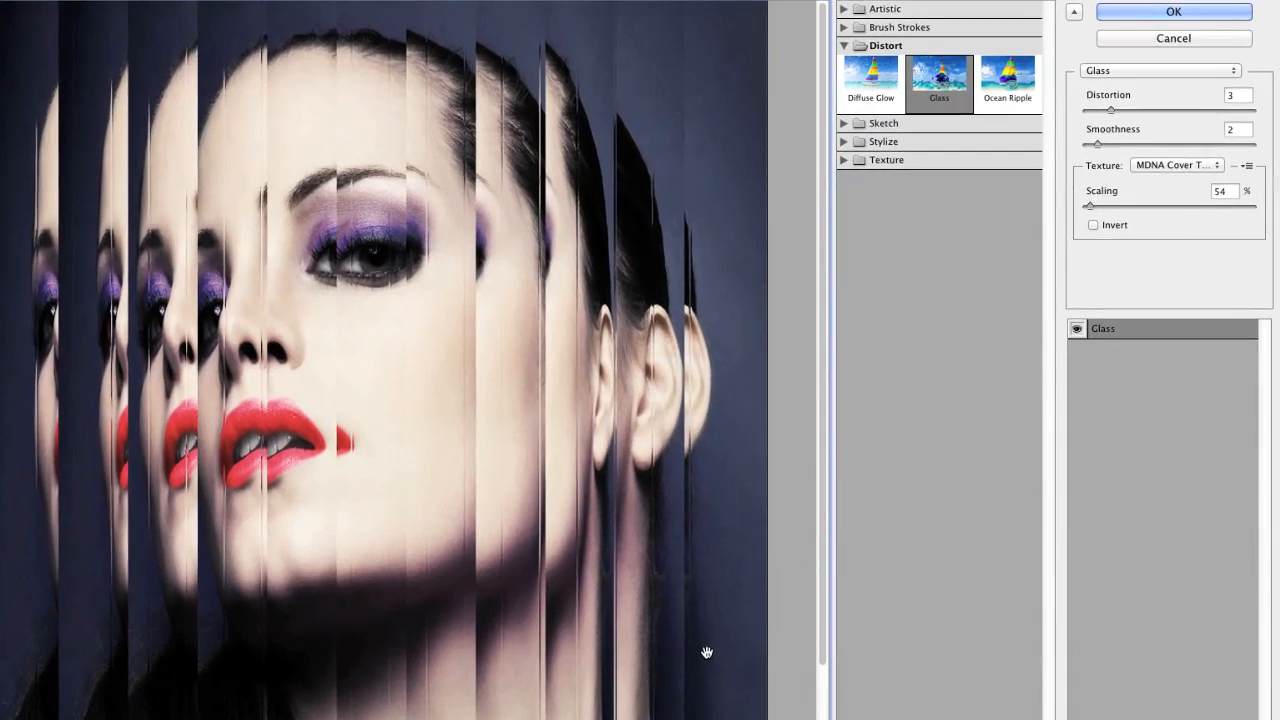
# Set the Glass texture scaling to 100% and invert the texture
pyautogui.doubleClick(1222, 191)
pyautogui.write('1')
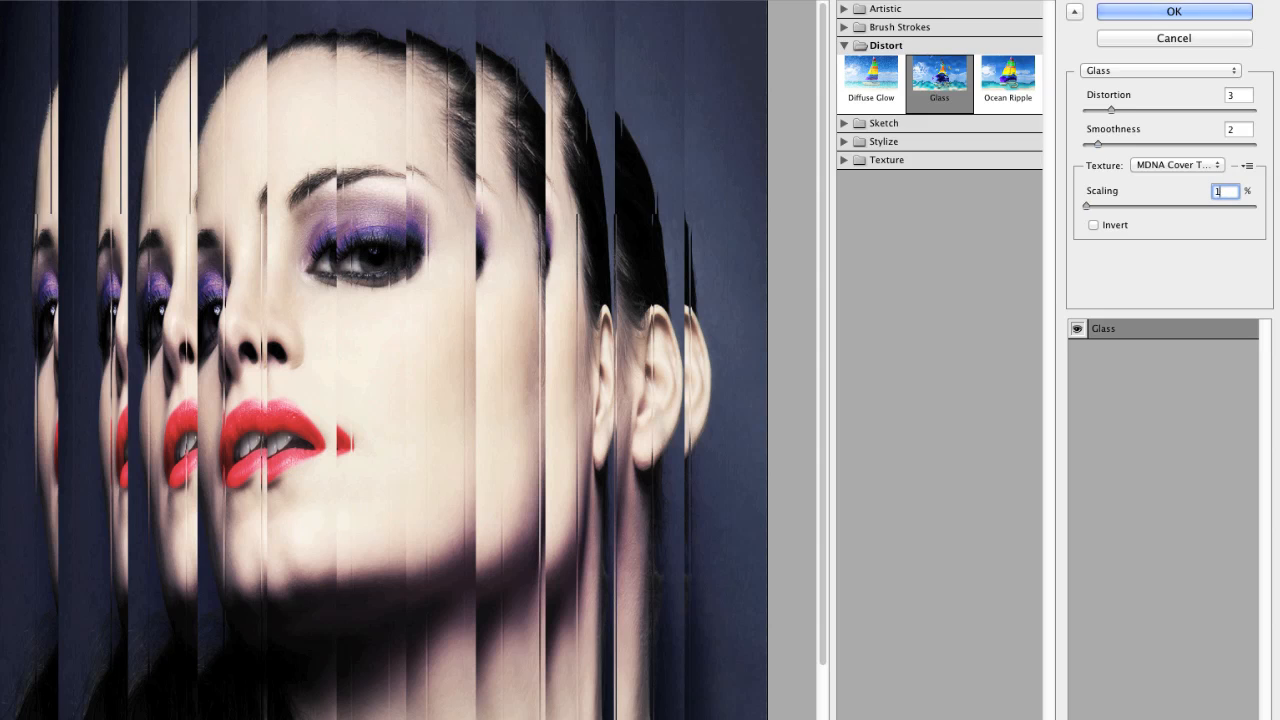
pyautogui.write('00')
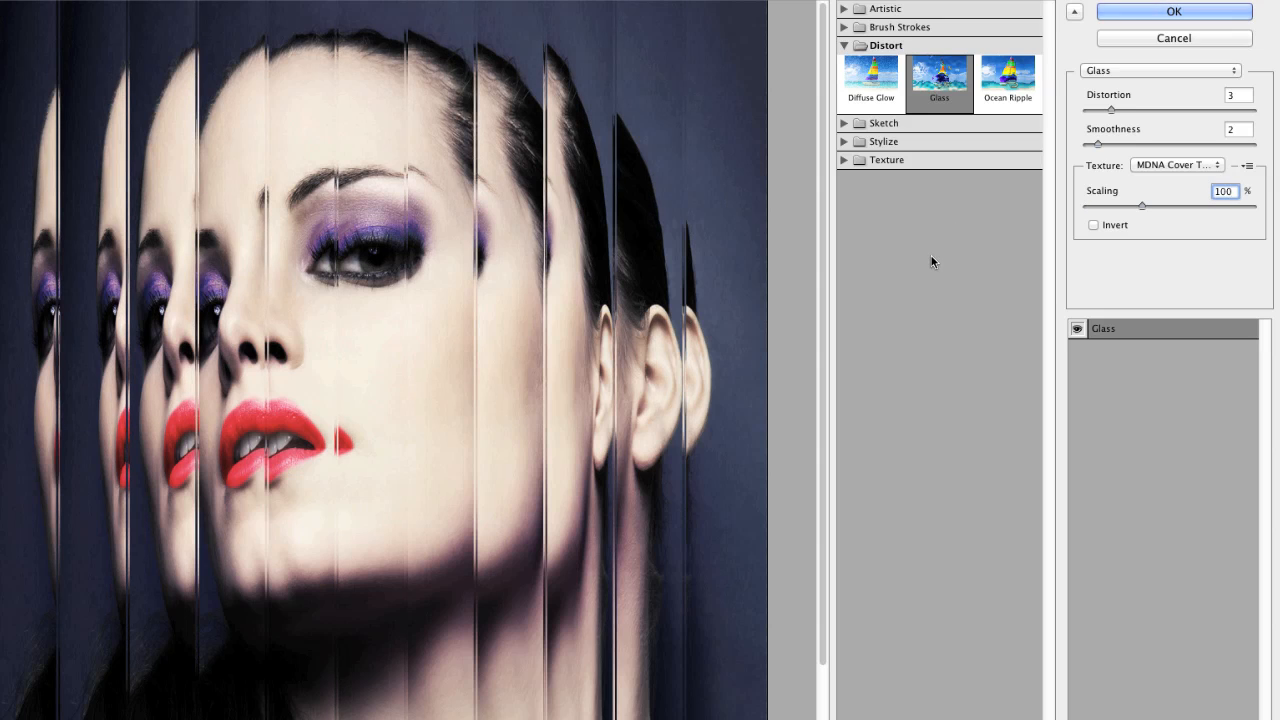
pyautogui.click(1093, 225)
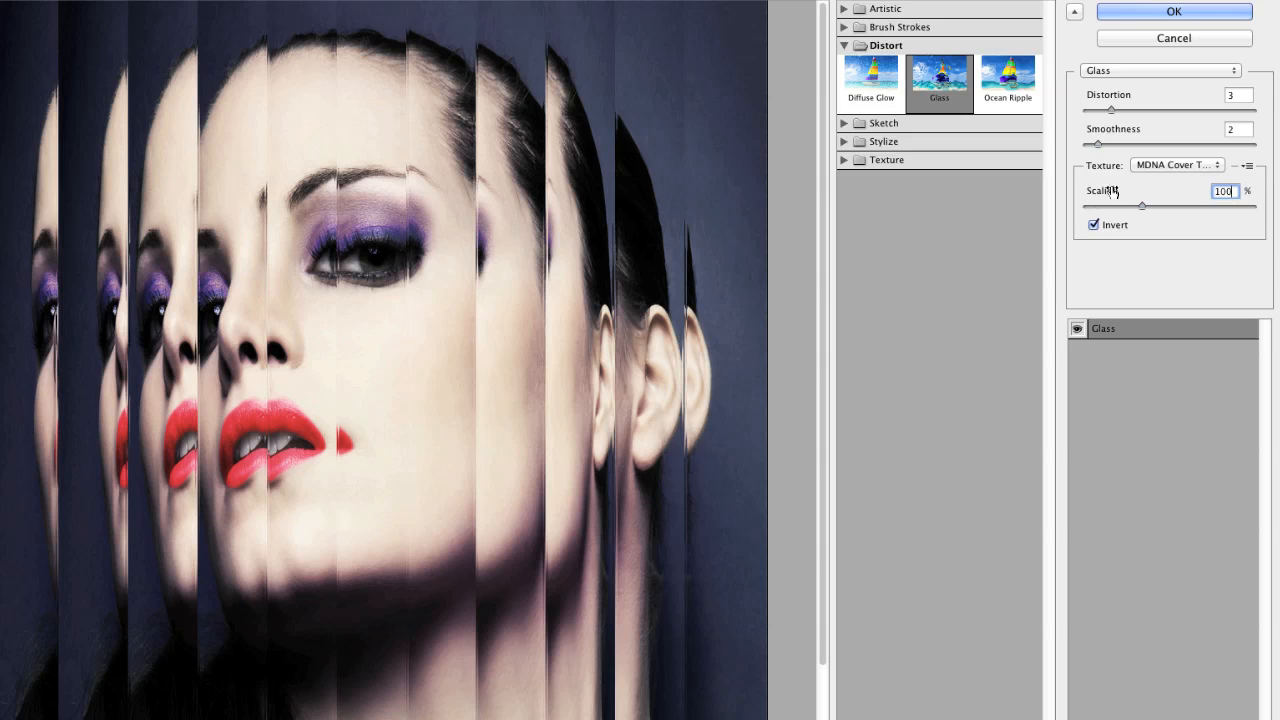
# Set the Glass filter's distortion to 18 and smoothness to 10, and apply it to the Original layer
pyautogui.moveTo(1110, 110); pyautogui.dragTo(1218, 110)
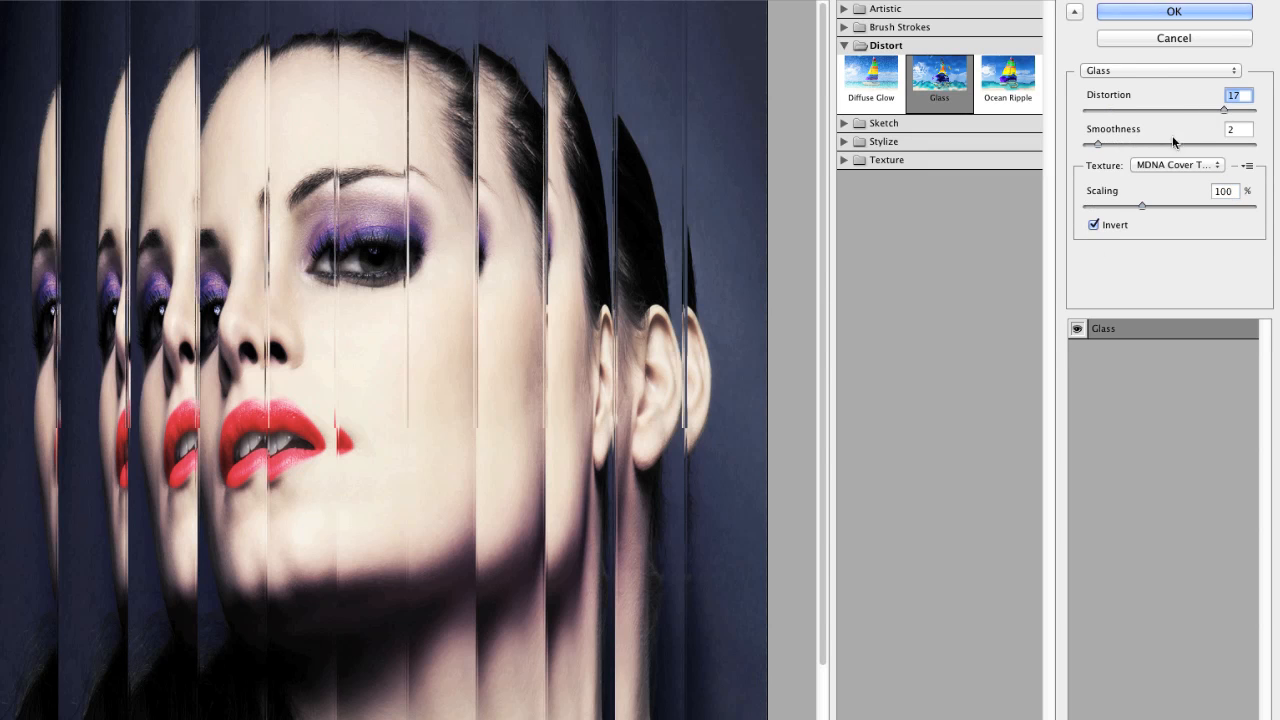
pyautogui.click(1190, 145)
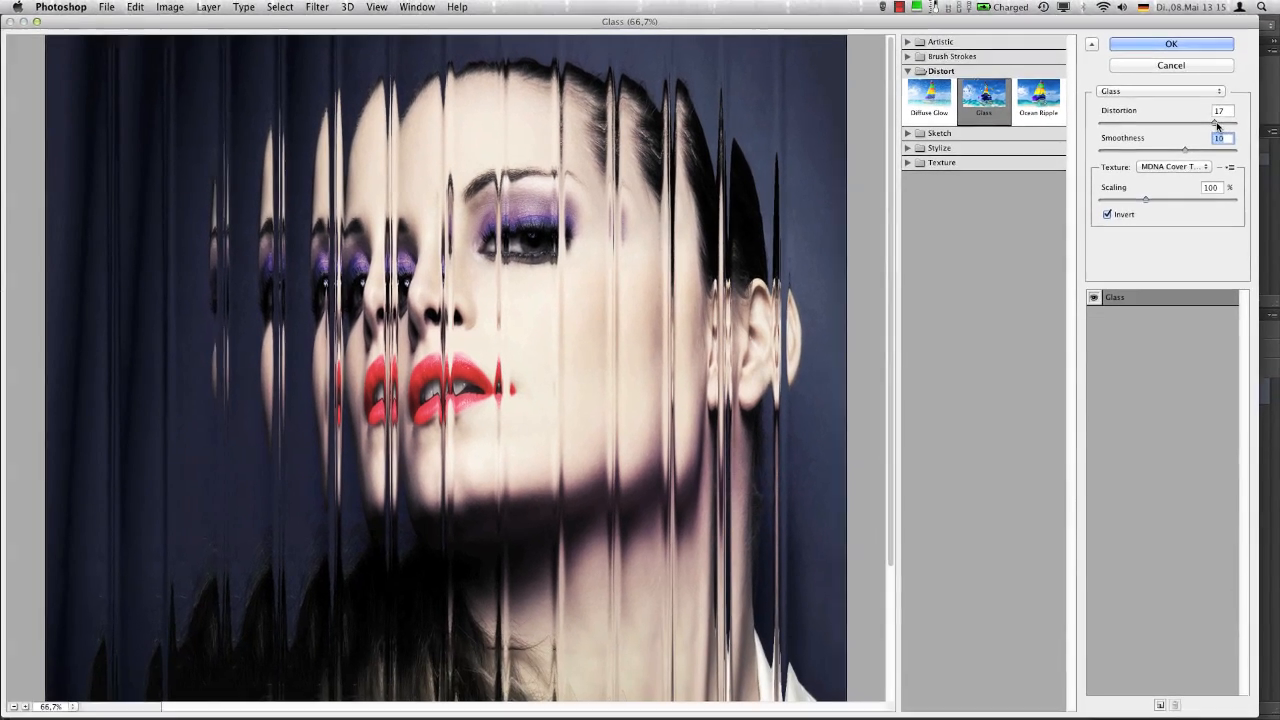
pyautogui.moveTo(1228, 111); pyautogui.dragTo(1234, 111)
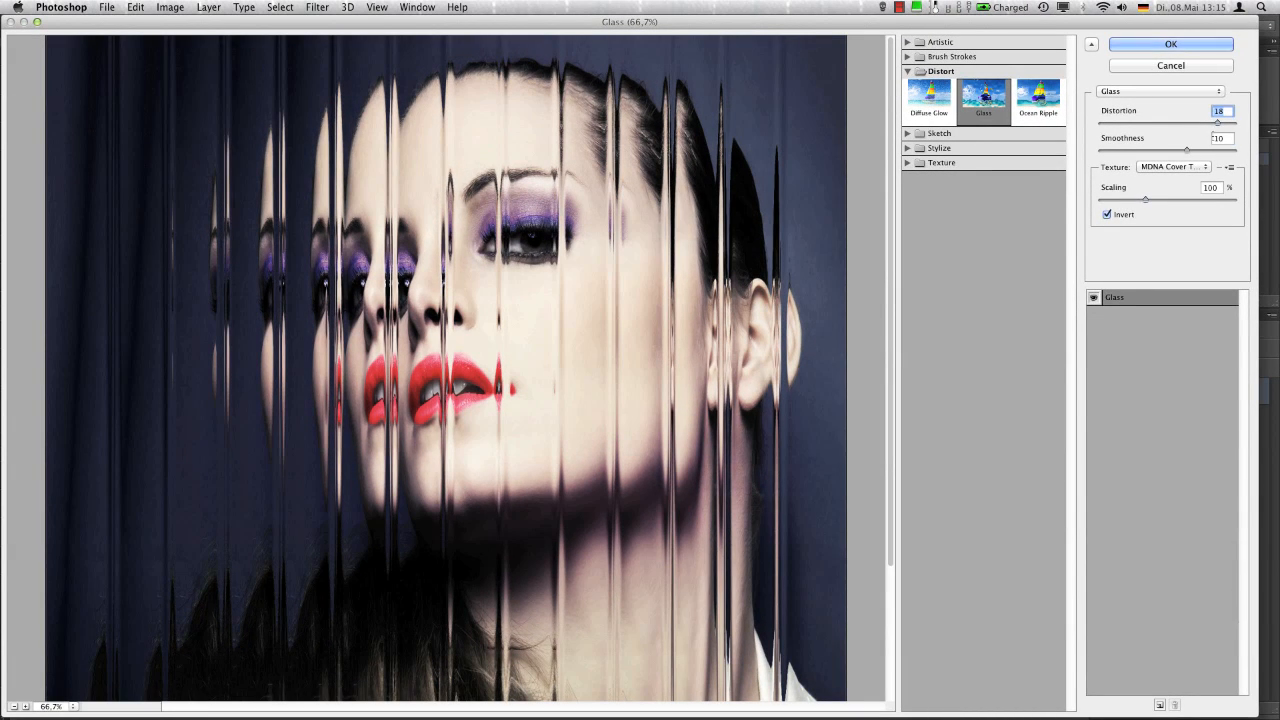
pyautogui.click(1198, 48)
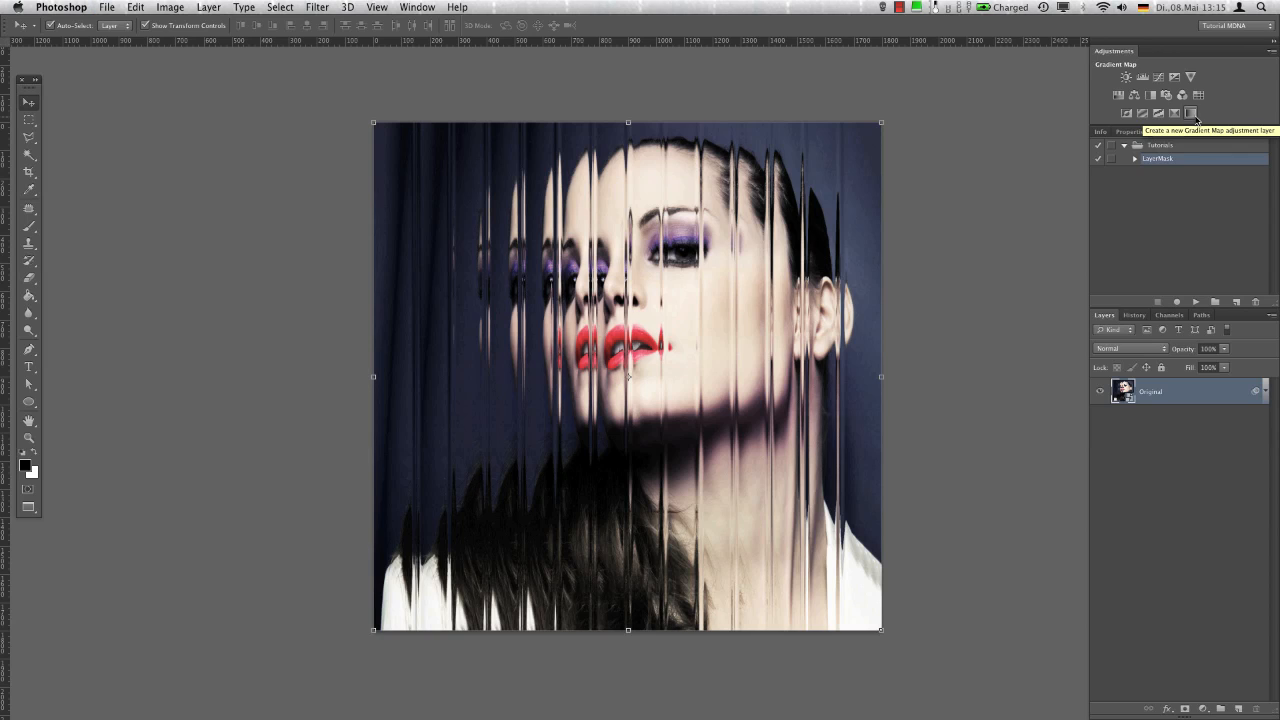
# Show the guides and select the full-height 125 px strip starting at the 1275 px guide with the Glass Panels marquee preset
pyautogui.press('super+semicolon')
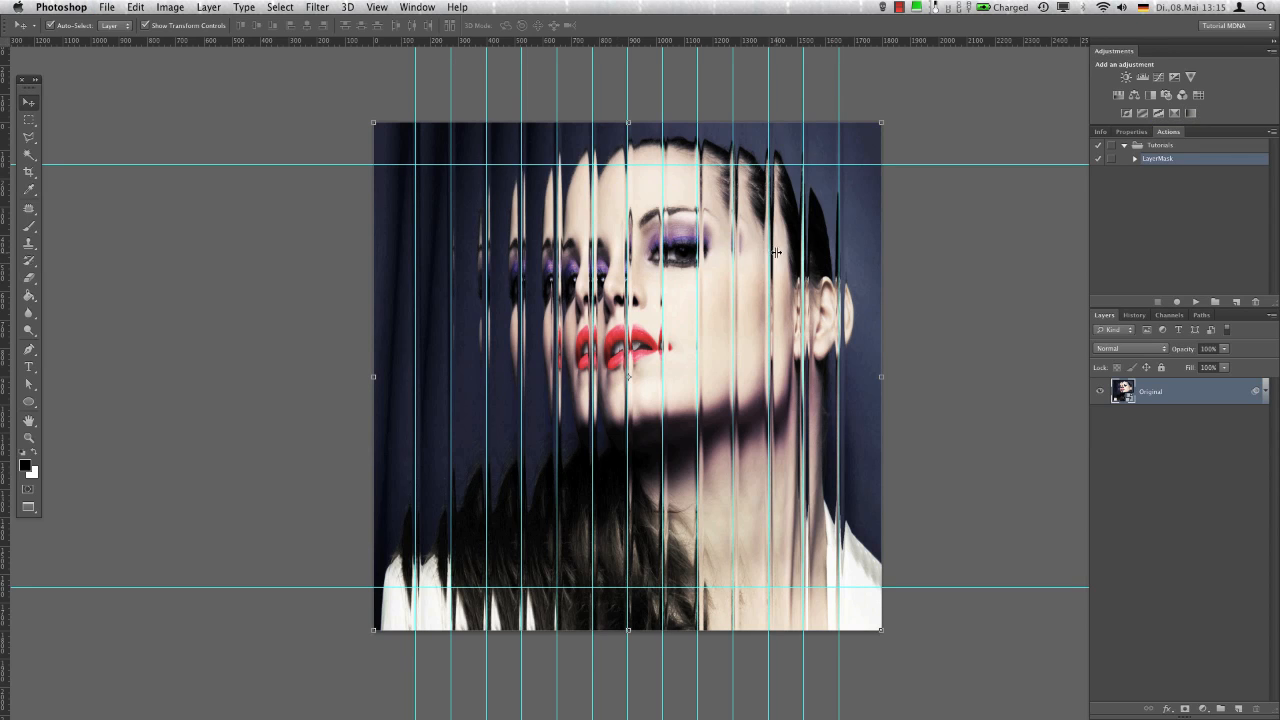
pyautogui.click(29, 119)
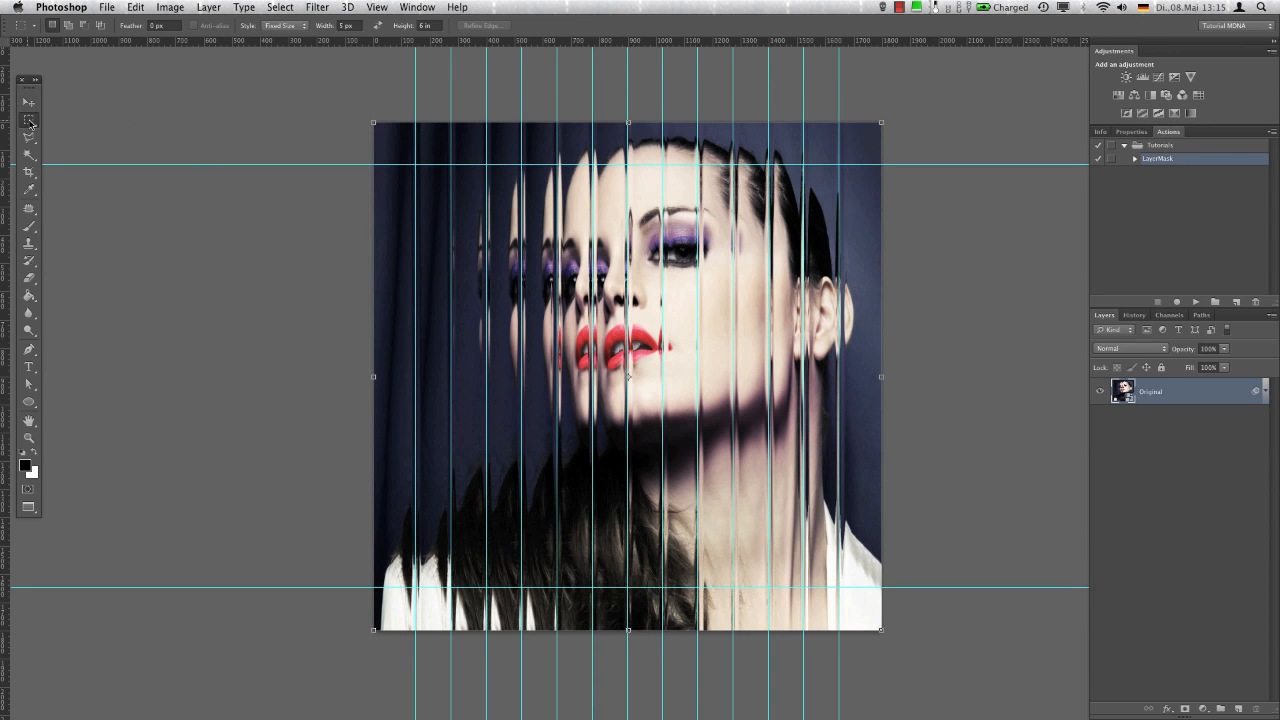
pyautogui.click(27, 25)
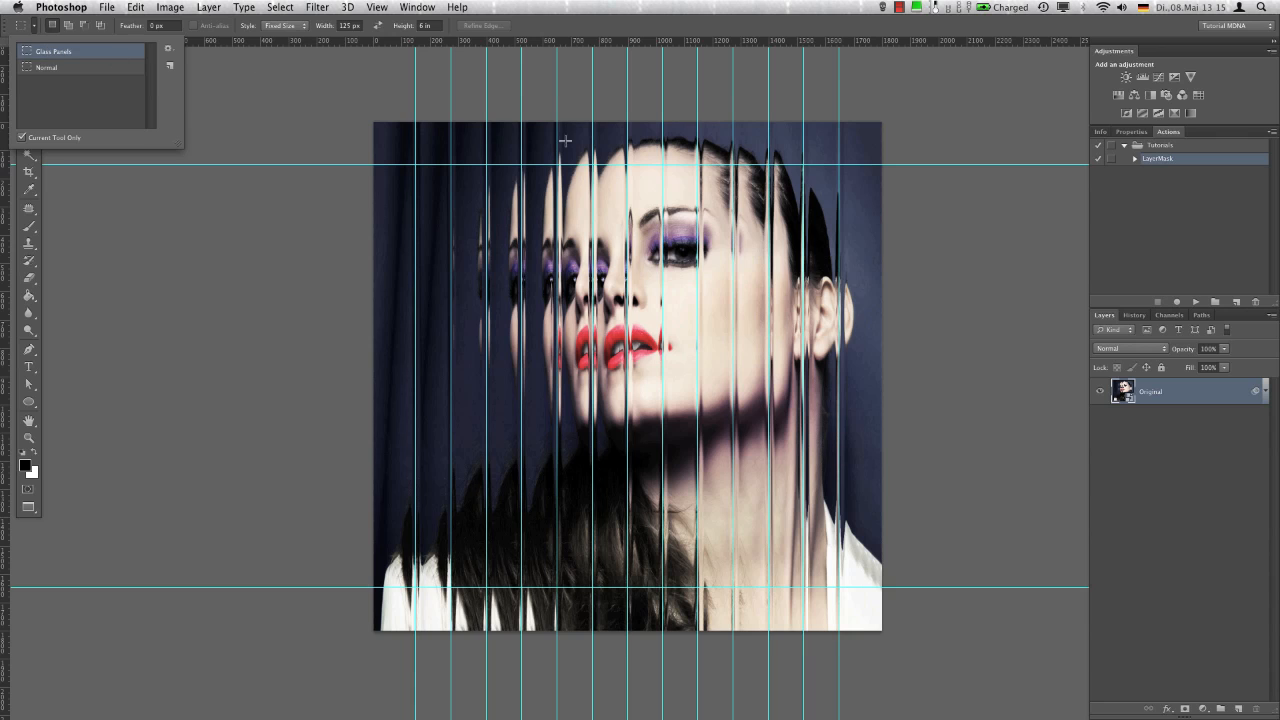
pyautogui.click(740, 121)
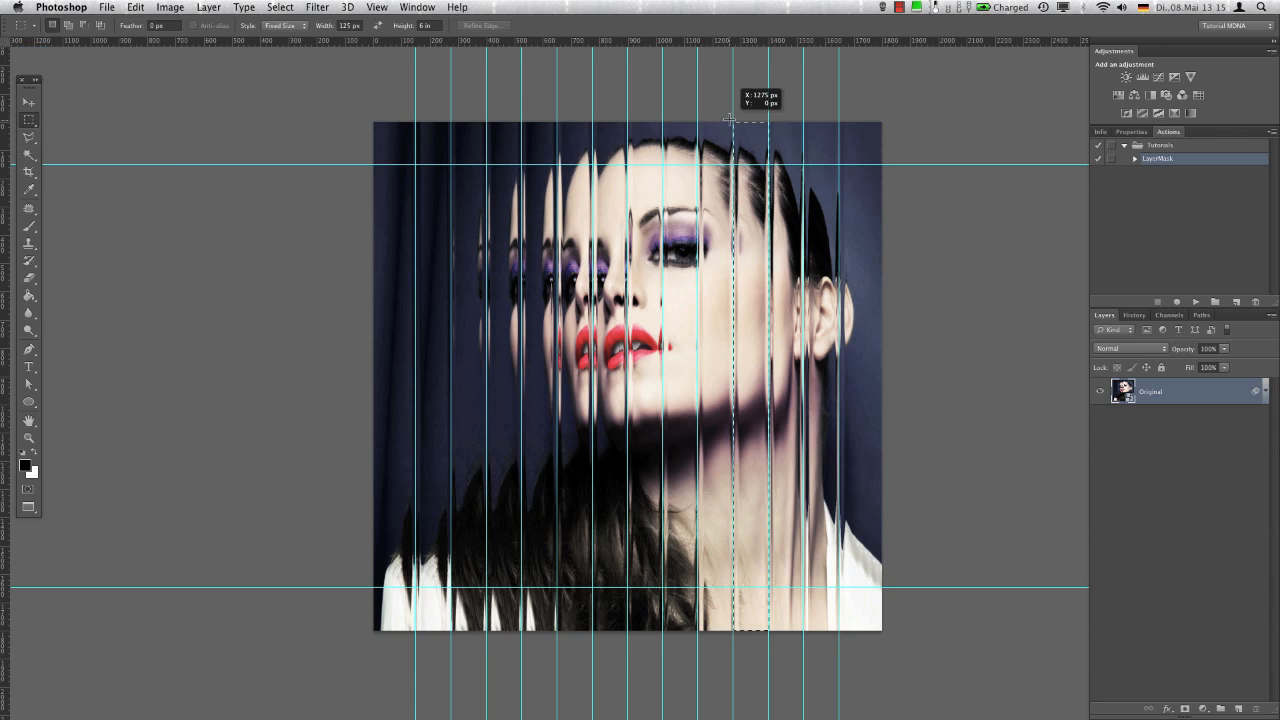
# Add a Gradient Map with the MDNA - 2 preset to the selected strip and lower its layer opacity to 56%
pyautogui.click(1172, 114)
pyautogui.click(1174, 181)
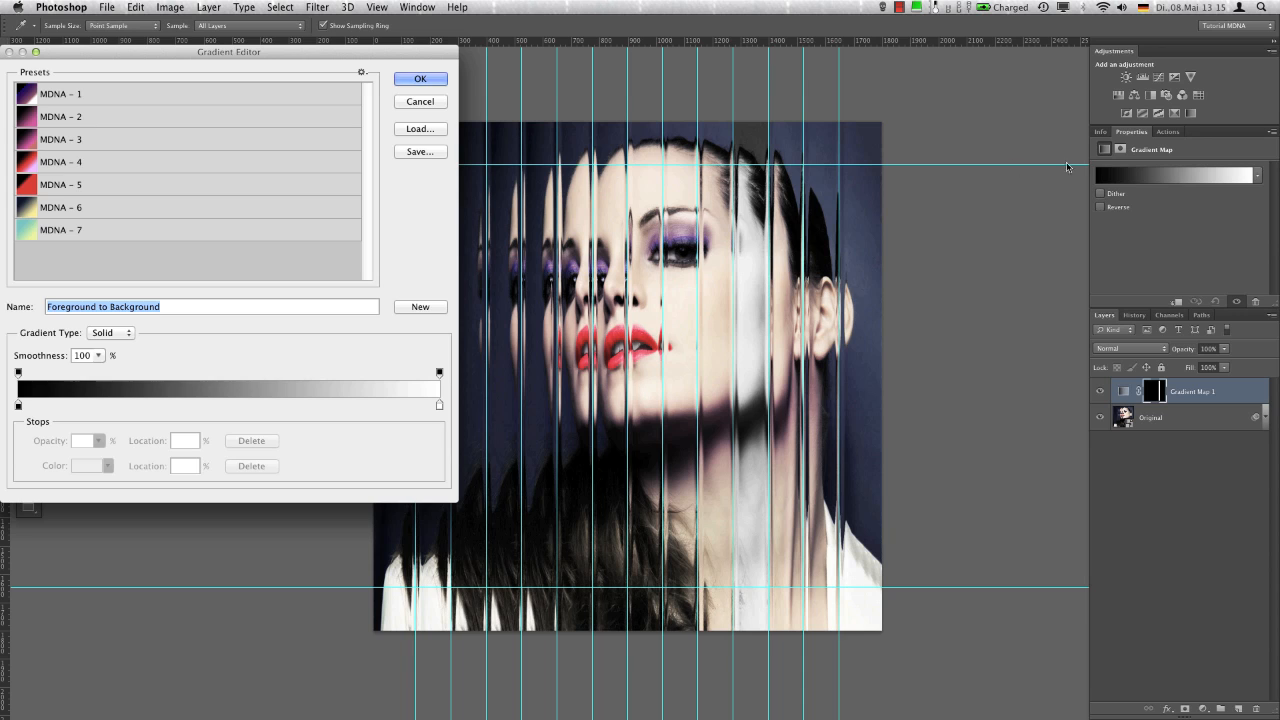
pyautogui.click(194, 120)
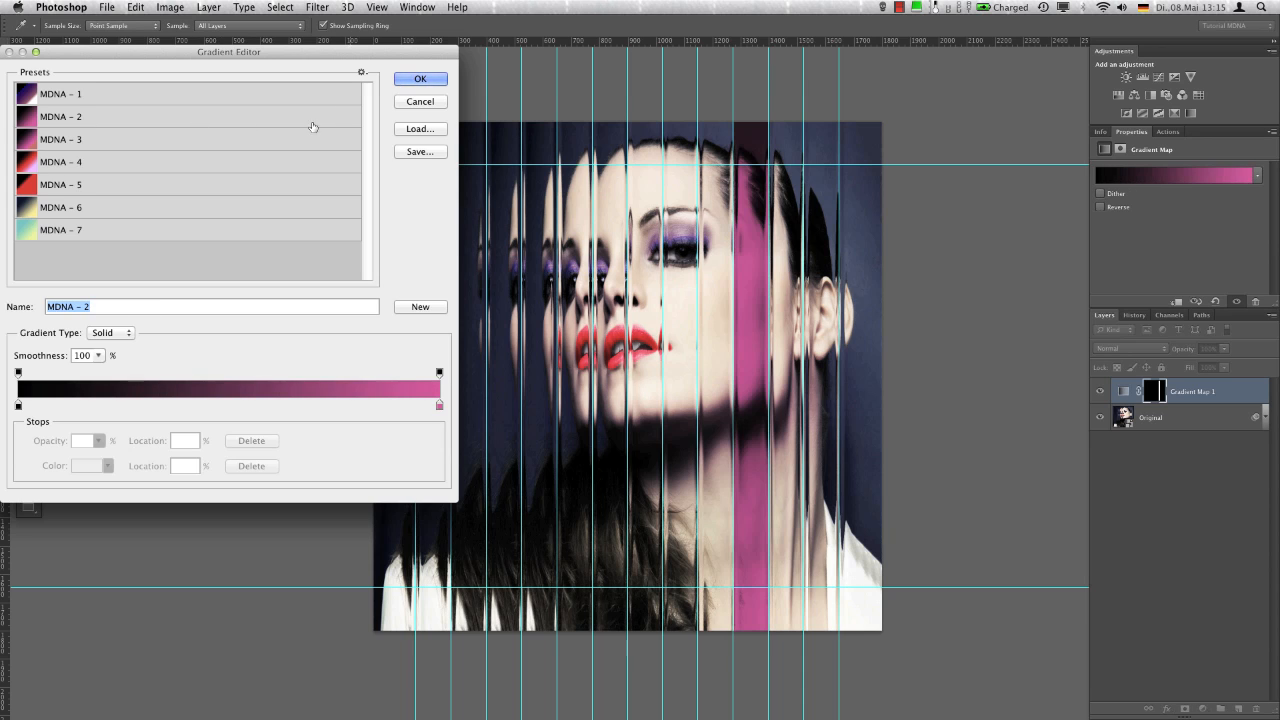
pyautogui.click(418, 79)
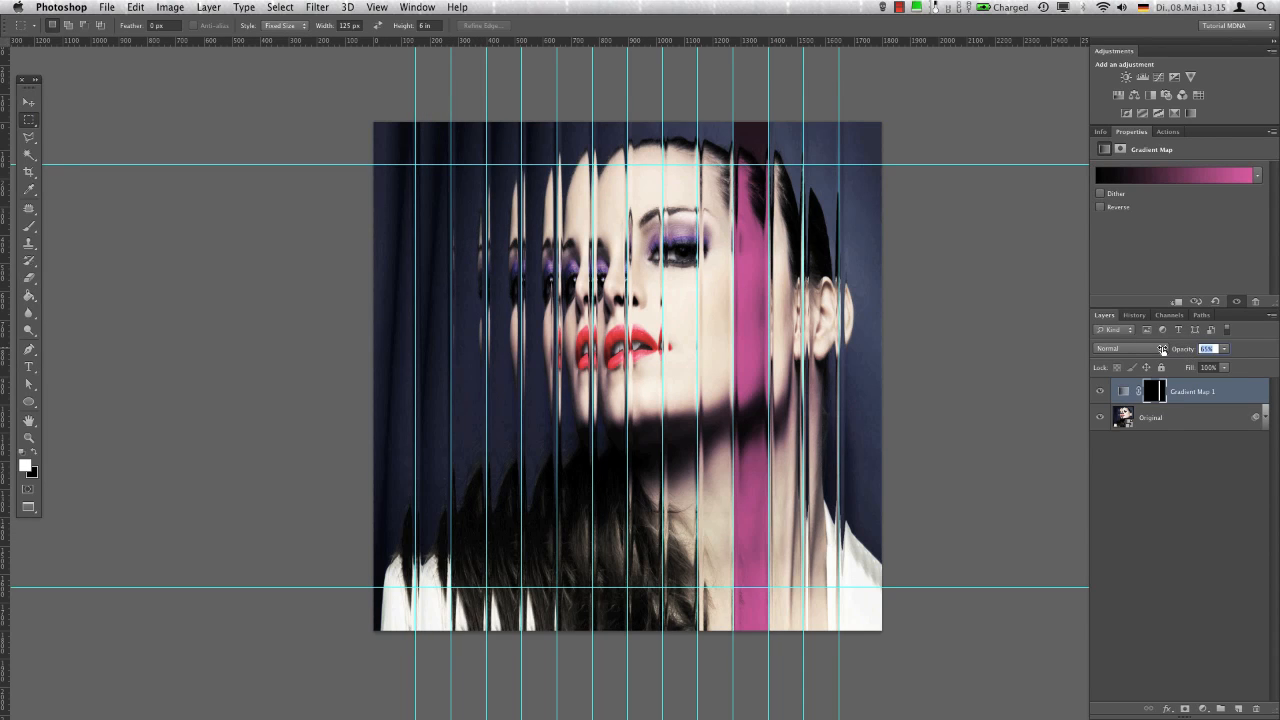
pyautogui.moveTo(1162, 348); pyautogui.dragTo(1158, 349)
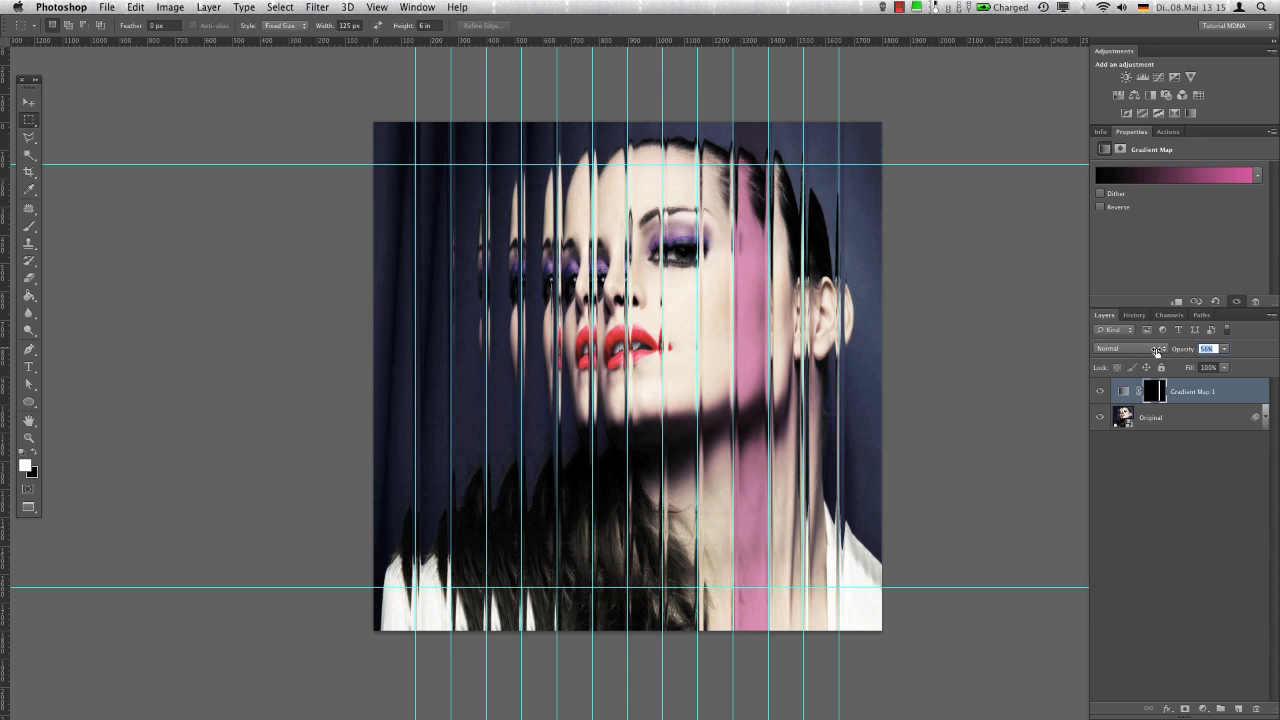
# Select the adjoining 125 px strip starting at the 1400 px guide and apply a Gradient Map with the MDNA - 3 preset
pyautogui.click(766, 122)
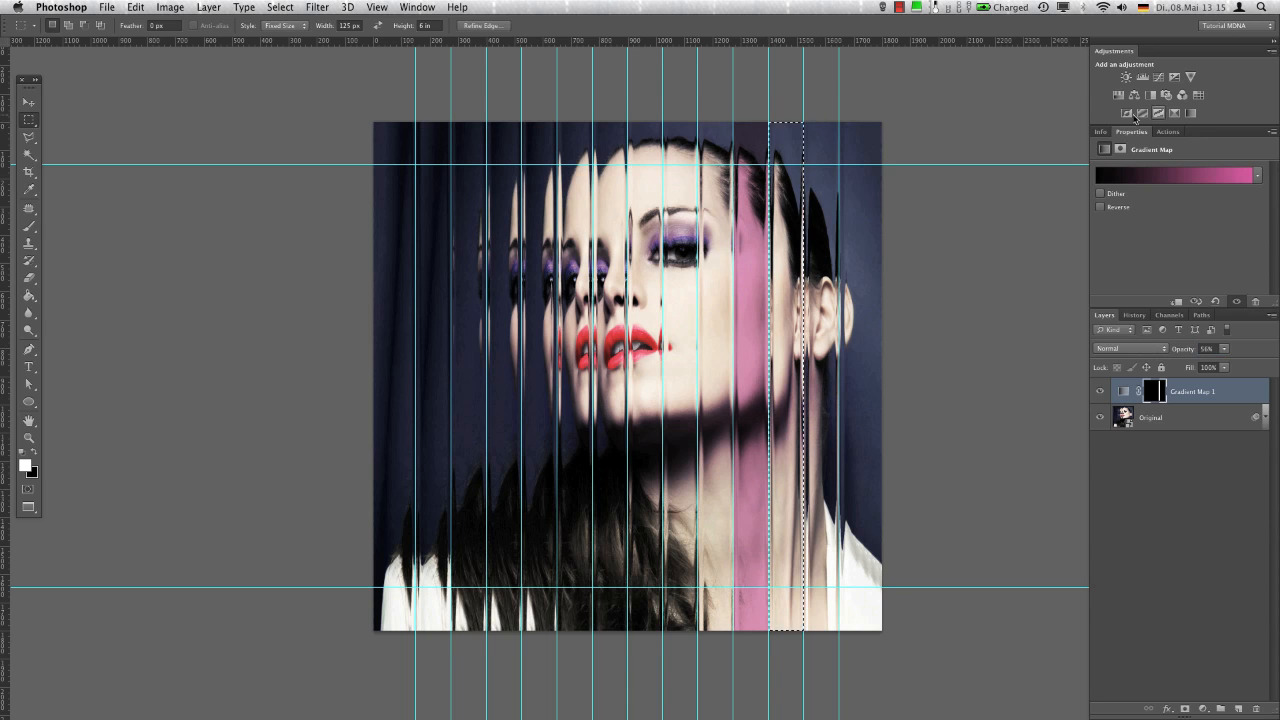
pyautogui.click(1174, 112)
pyautogui.click(1150, 181)
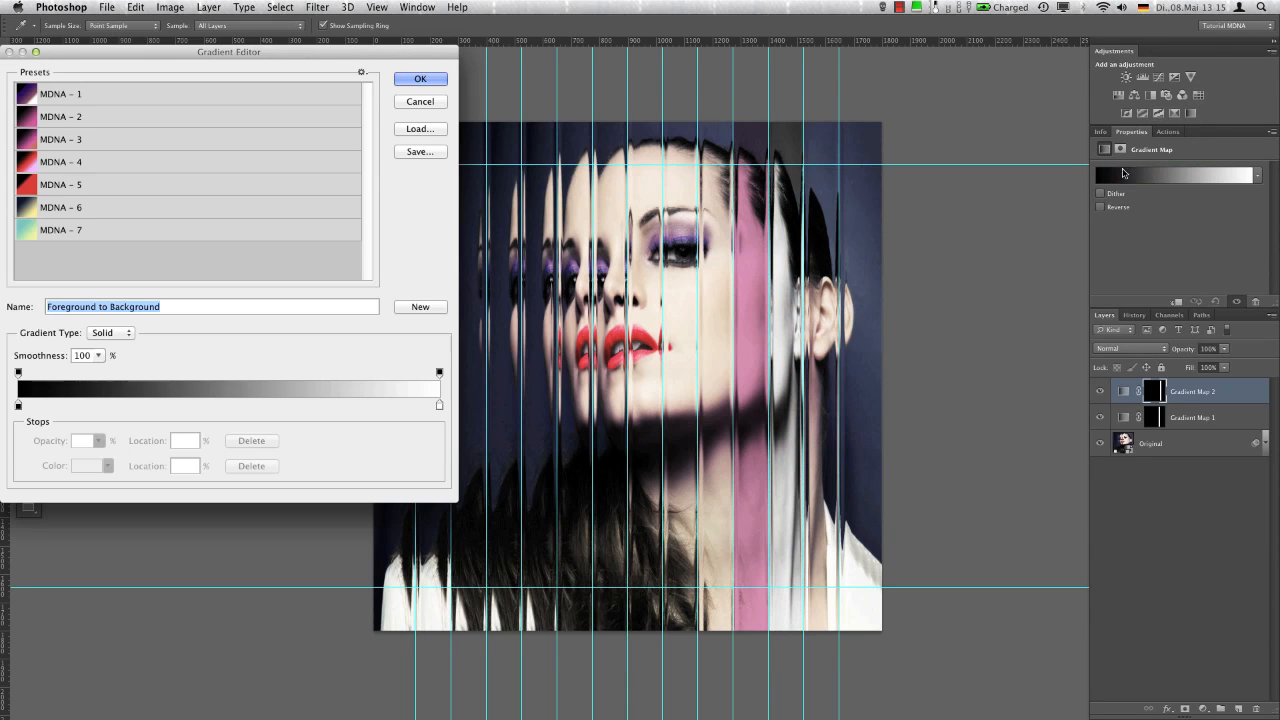
pyautogui.click(234, 140)
pyautogui.click(441, 76)
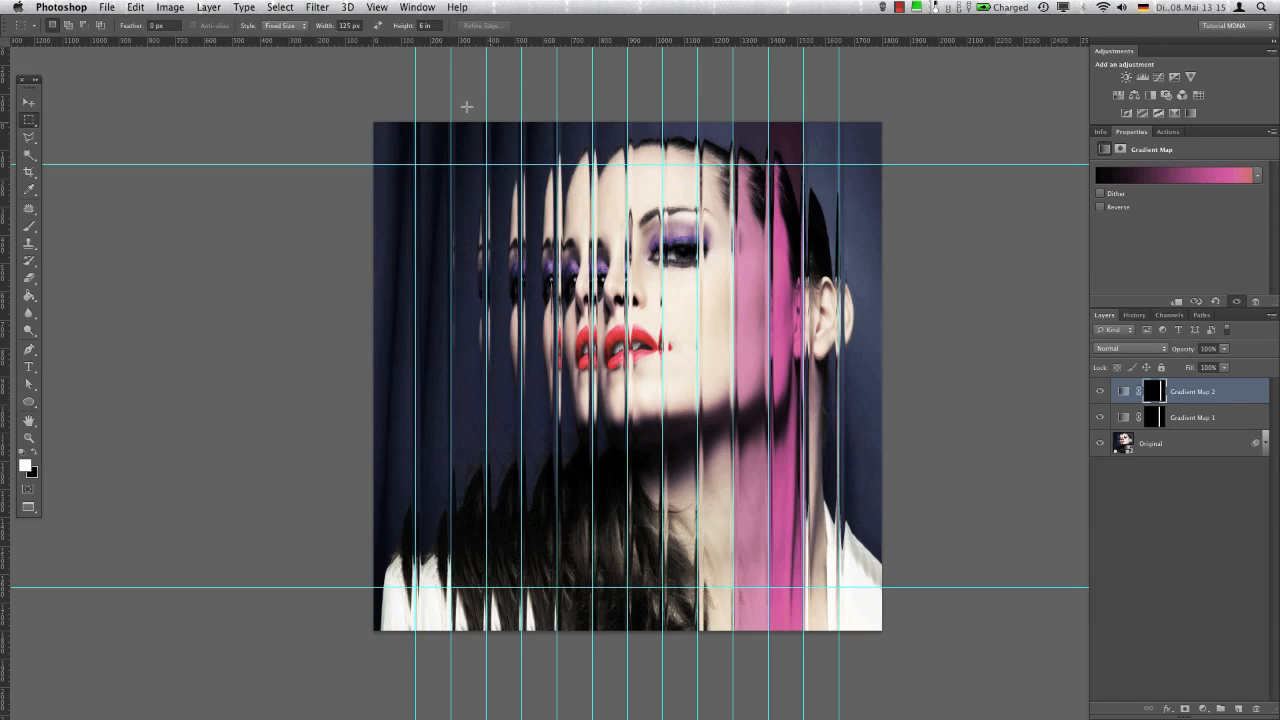
# Select the 125 px strip over the ear, starting at the 1525 px guide, and apply a Gradient Map with the MDNA - 4 preset
pyautogui.click(804, 122)
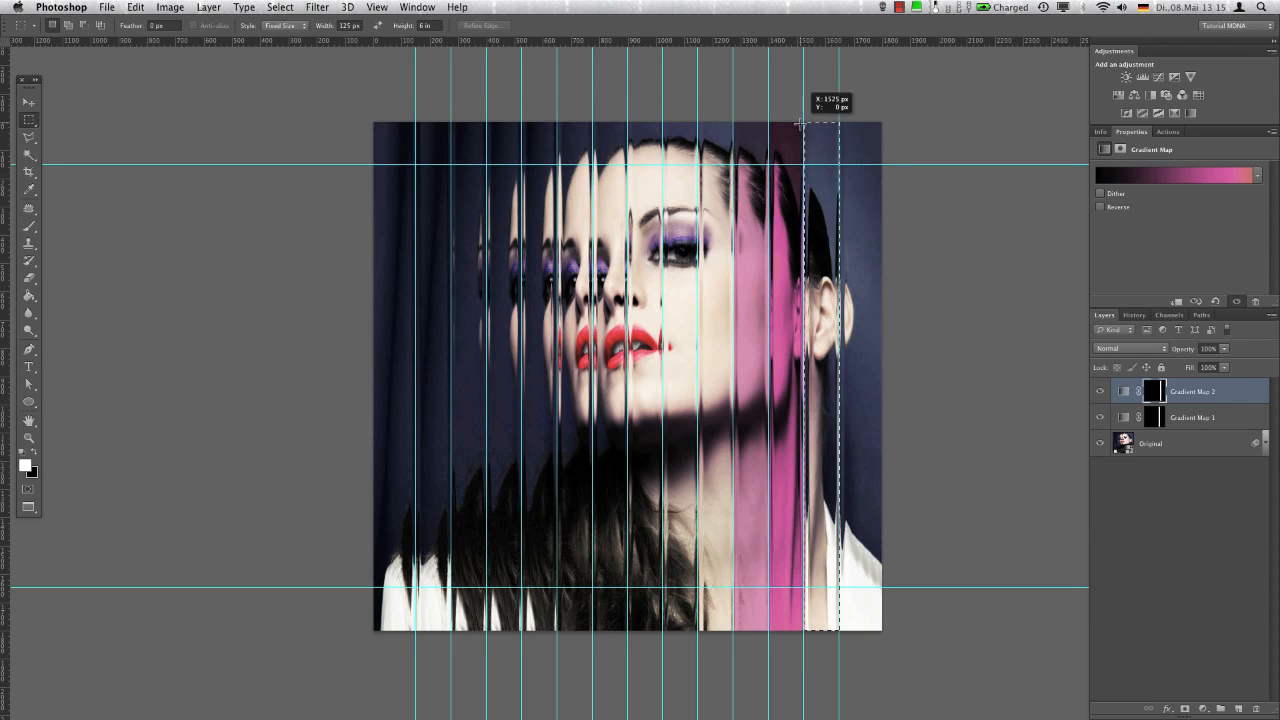
pyautogui.click(1188, 114)
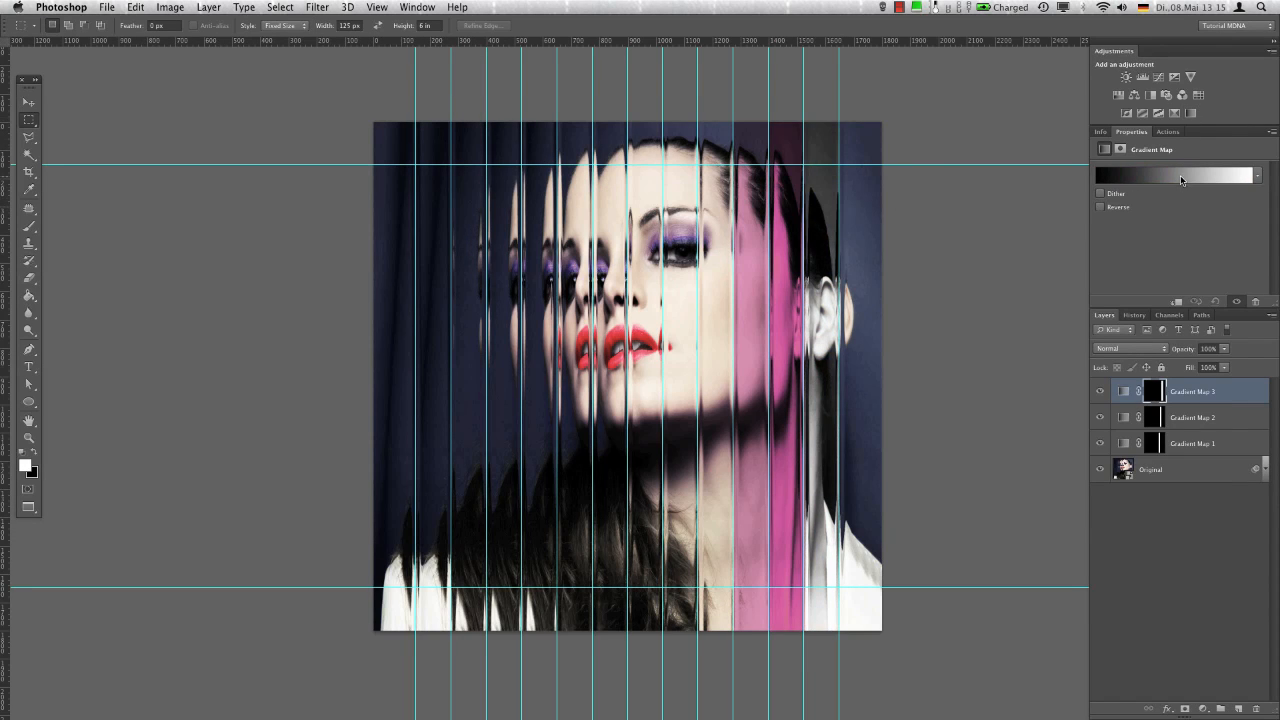
pyautogui.click(1180, 175)
pyautogui.click(273, 168)
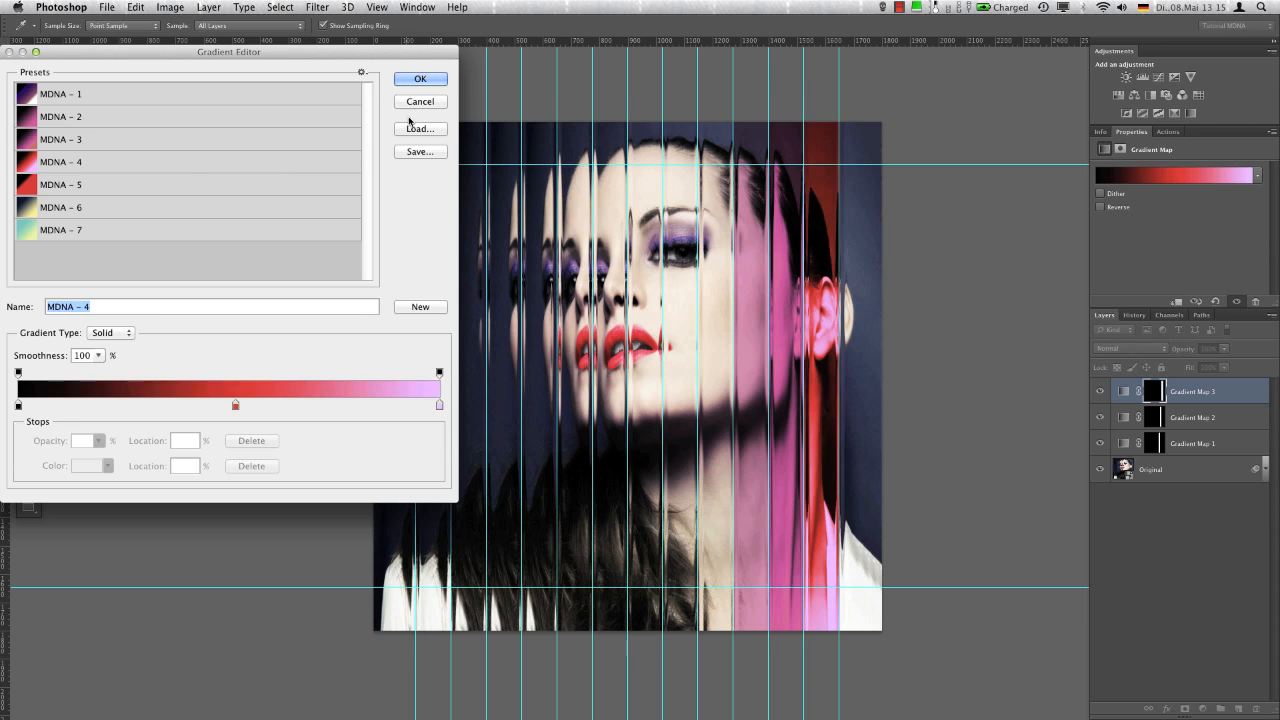
pyautogui.click(416, 80)
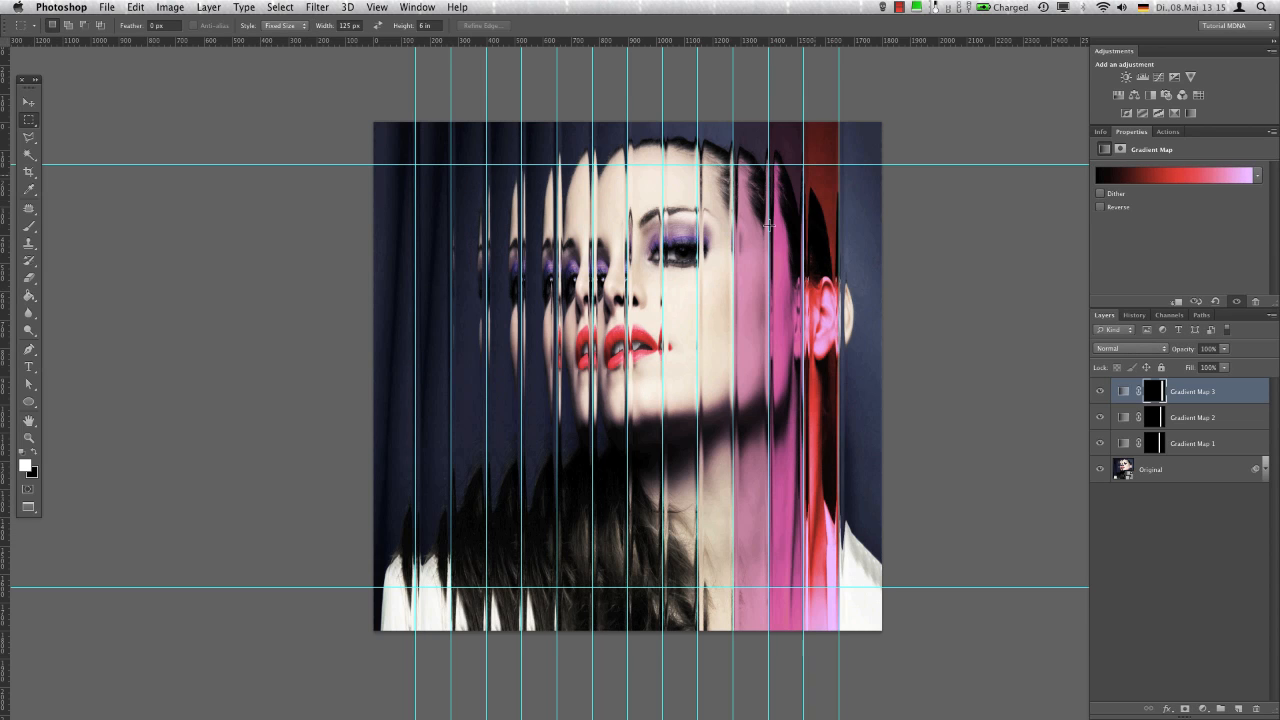
# Select the remaining area from the last vertical guide to the image's right edge, apply an MDNA - 5 Gradient Map, and hide the guides
pyautogui.click(840, 123)
pyautogui.keyDown('shift'); pyautogui.click(868, 122); pyautogui.keyUp('shift')
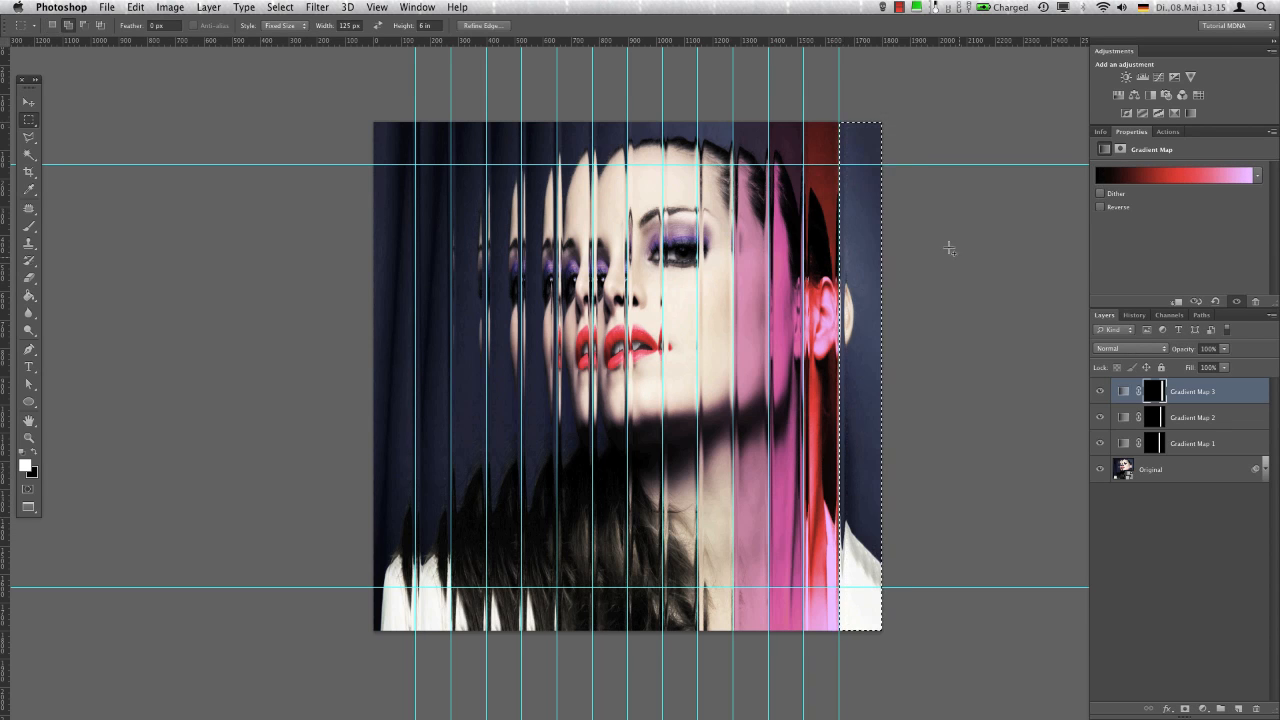
pyautogui.click(1175, 113)
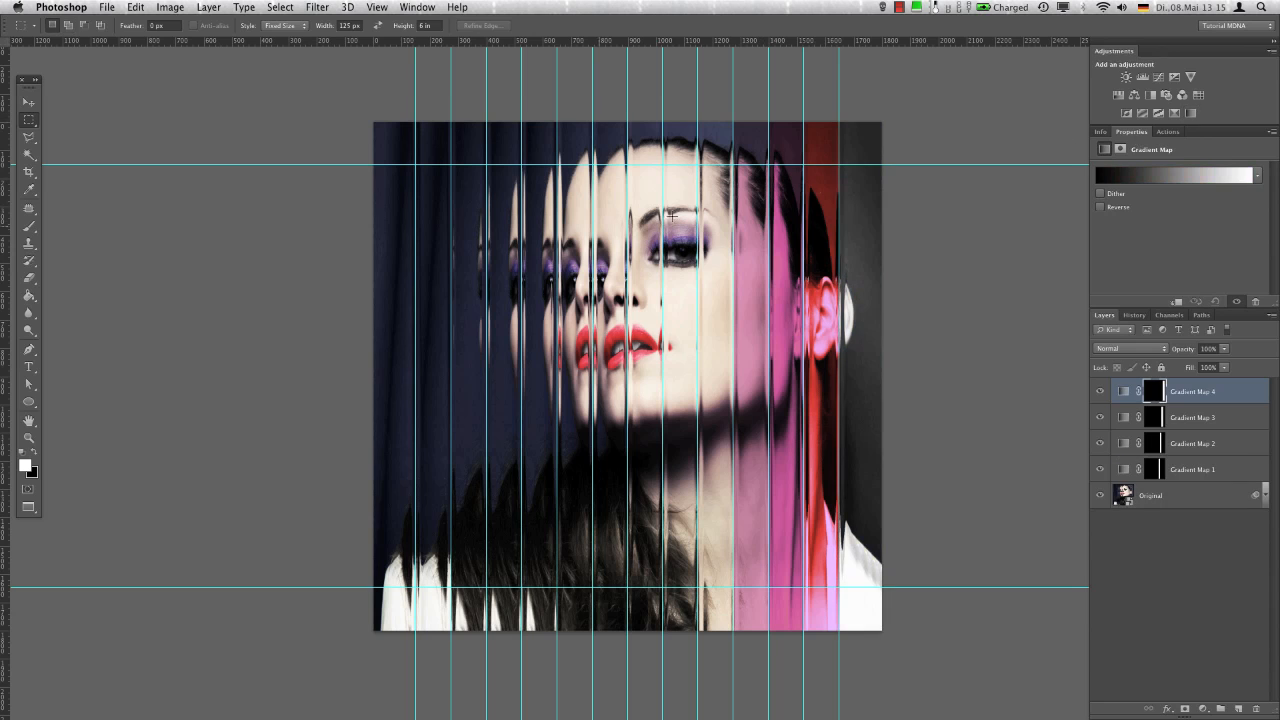
pyautogui.click(1195, 175)
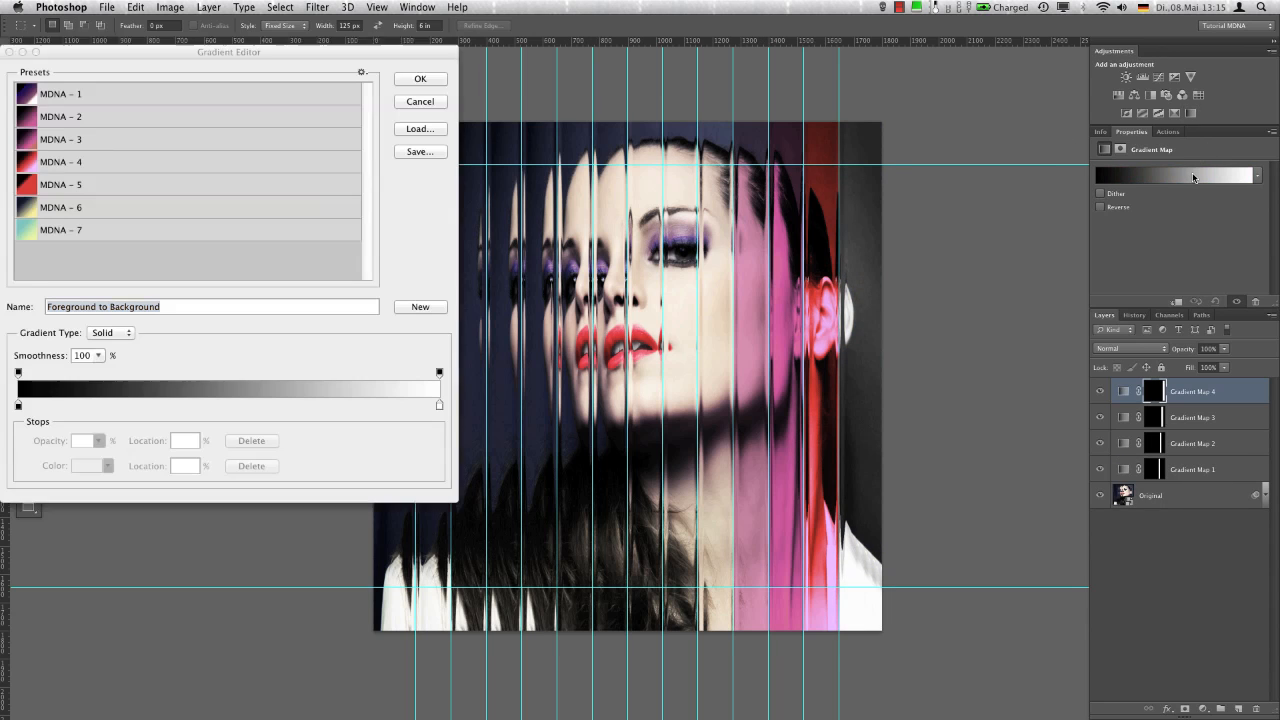
pyautogui.click(242, 190)
pyautogui.click(420, 79)
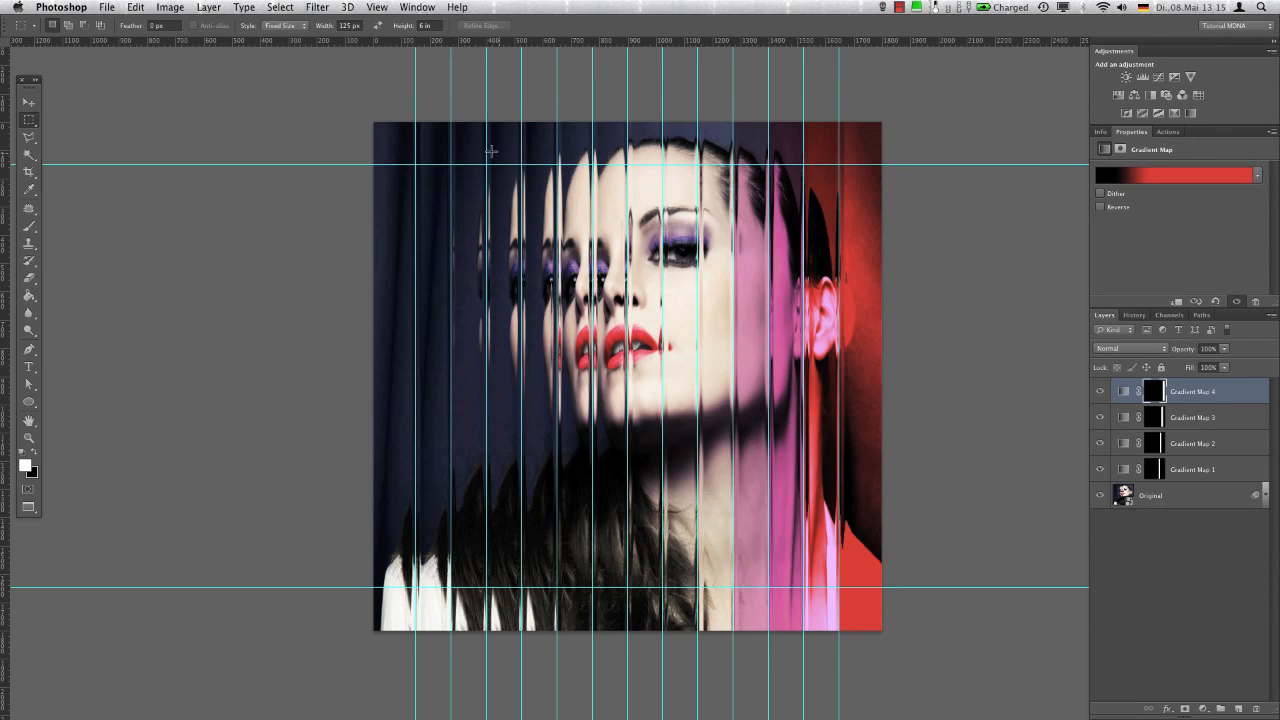
pyautogui.press('super+semicolon')
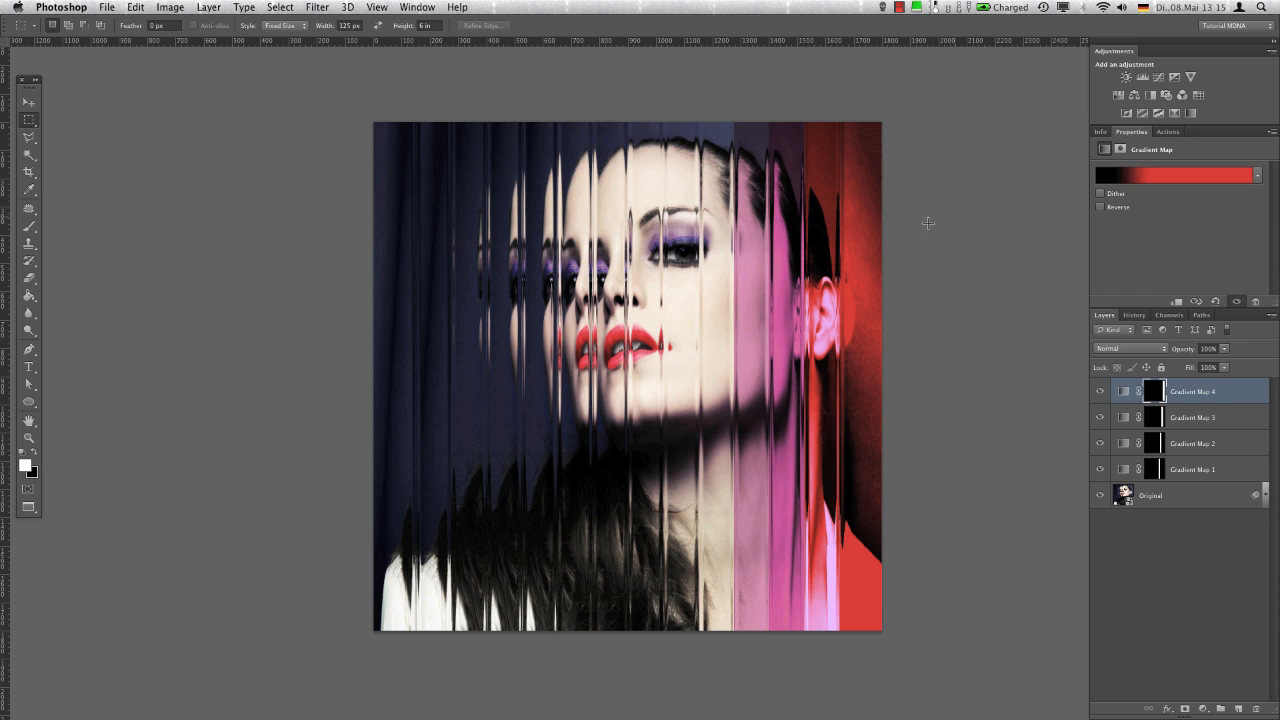
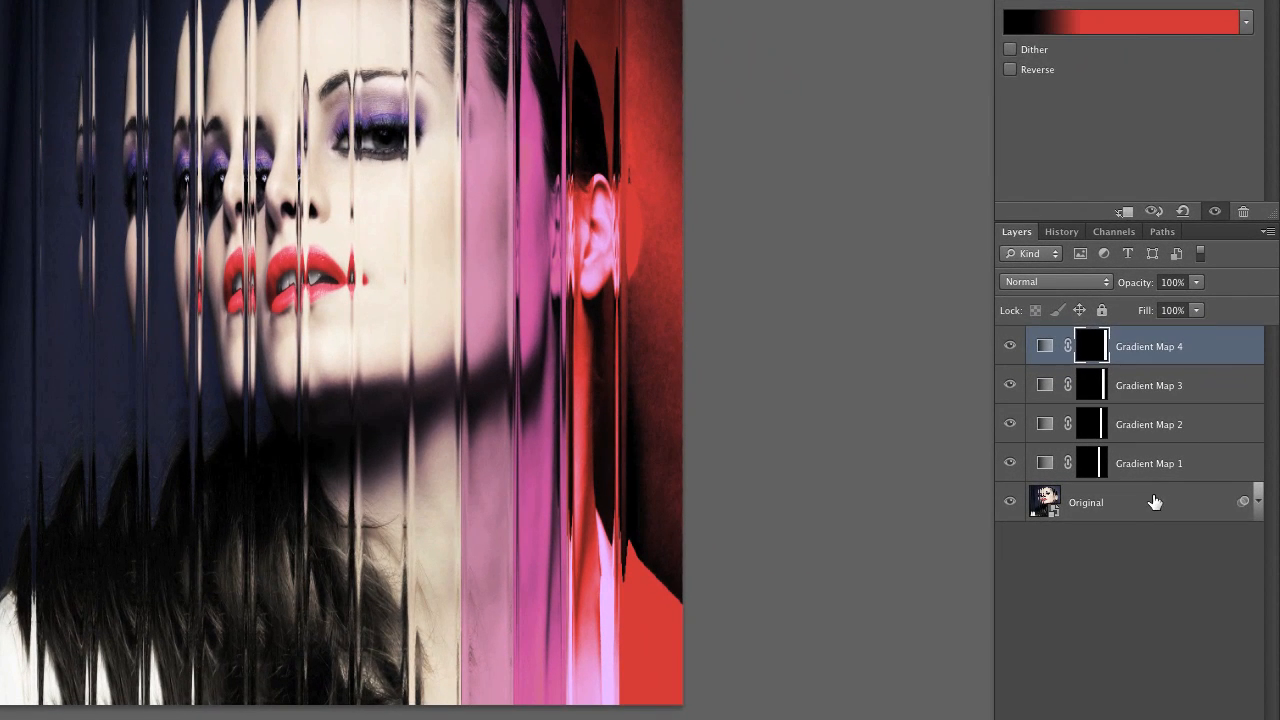
# Duplicate the Original layer above Gradient Map 4 and apply a Motion Blur with angle -90° and distance 438 pixels to the copy
pyautogui.click(1196, 496)
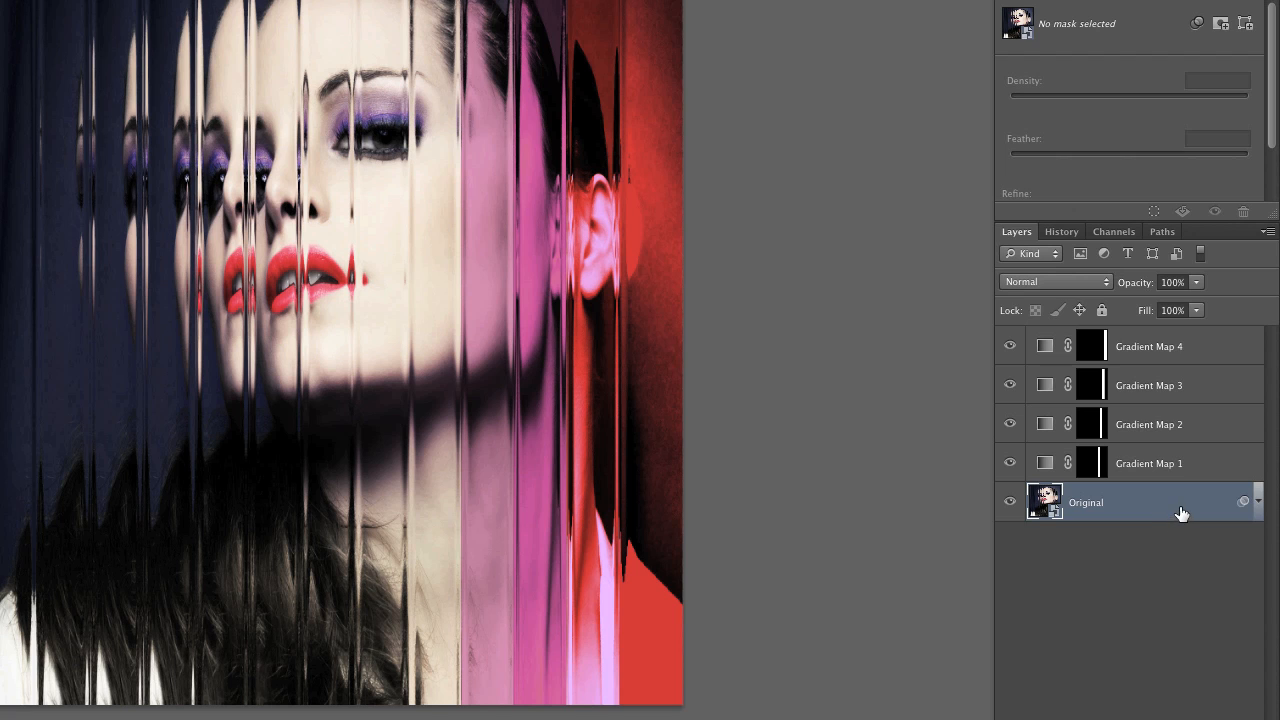
pyautogui.moveTo(1181, 513); pyautogui.dragTo(1170, 330)
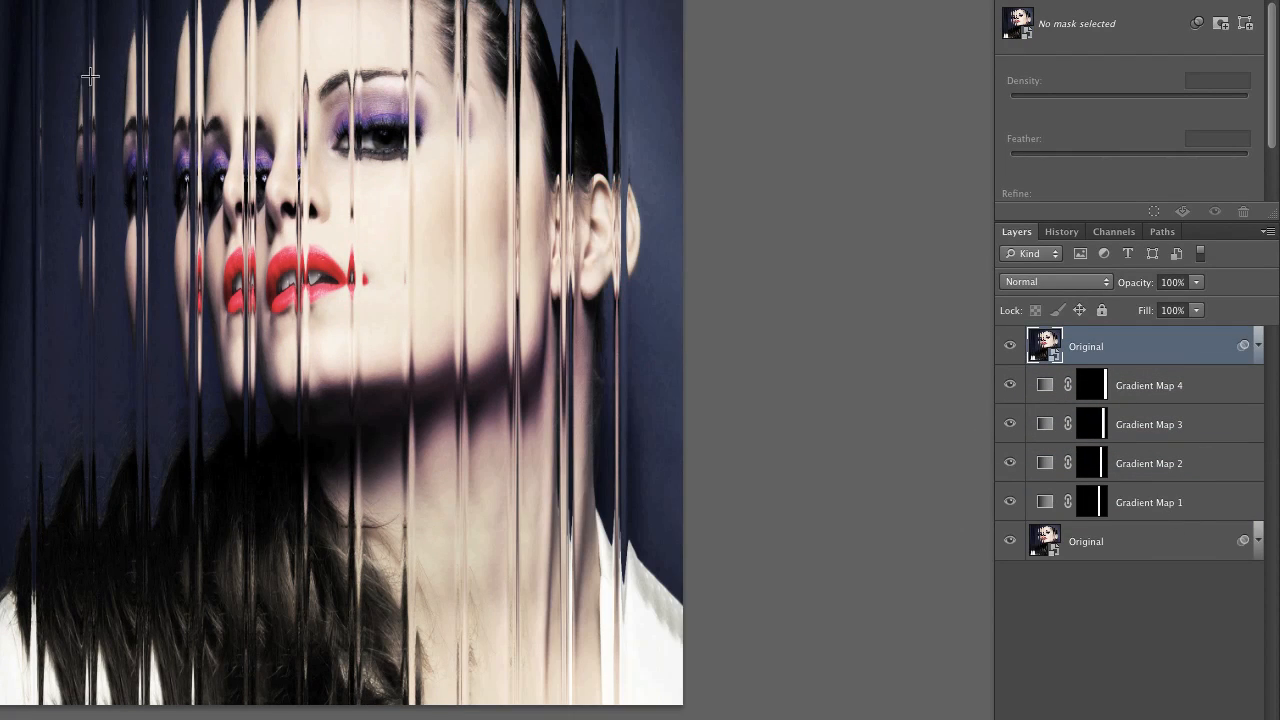
pyautogui.click(25, 2)
pyautogui.moveTo(108, 62)
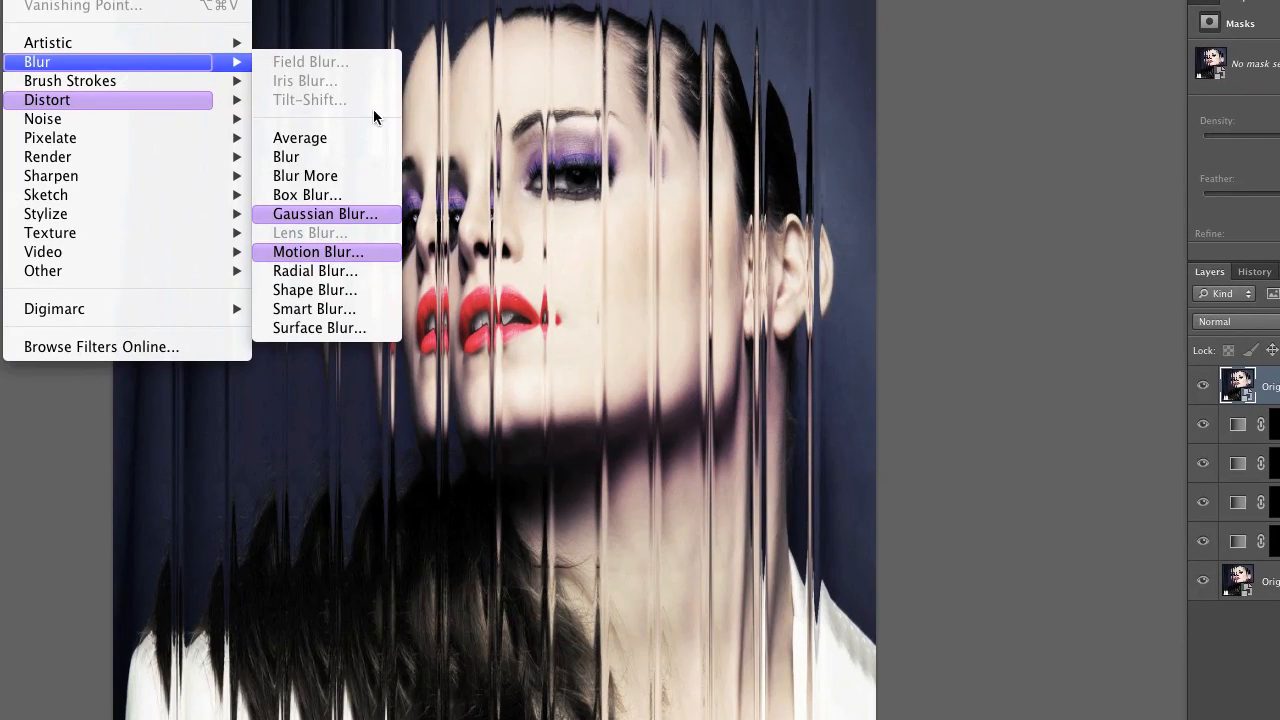
pyautogui.click(377, 252)
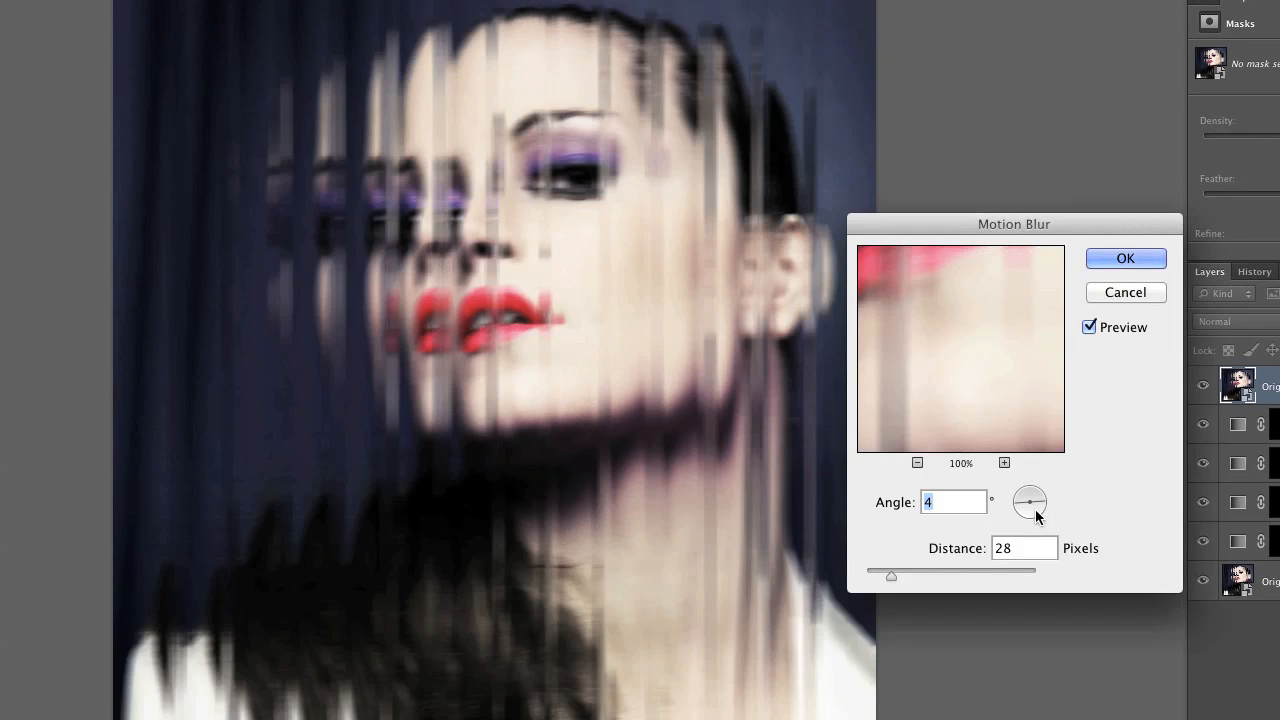
pyautogui.moveTo(1034, 529); pyautogui.dragTo(1029, 536)
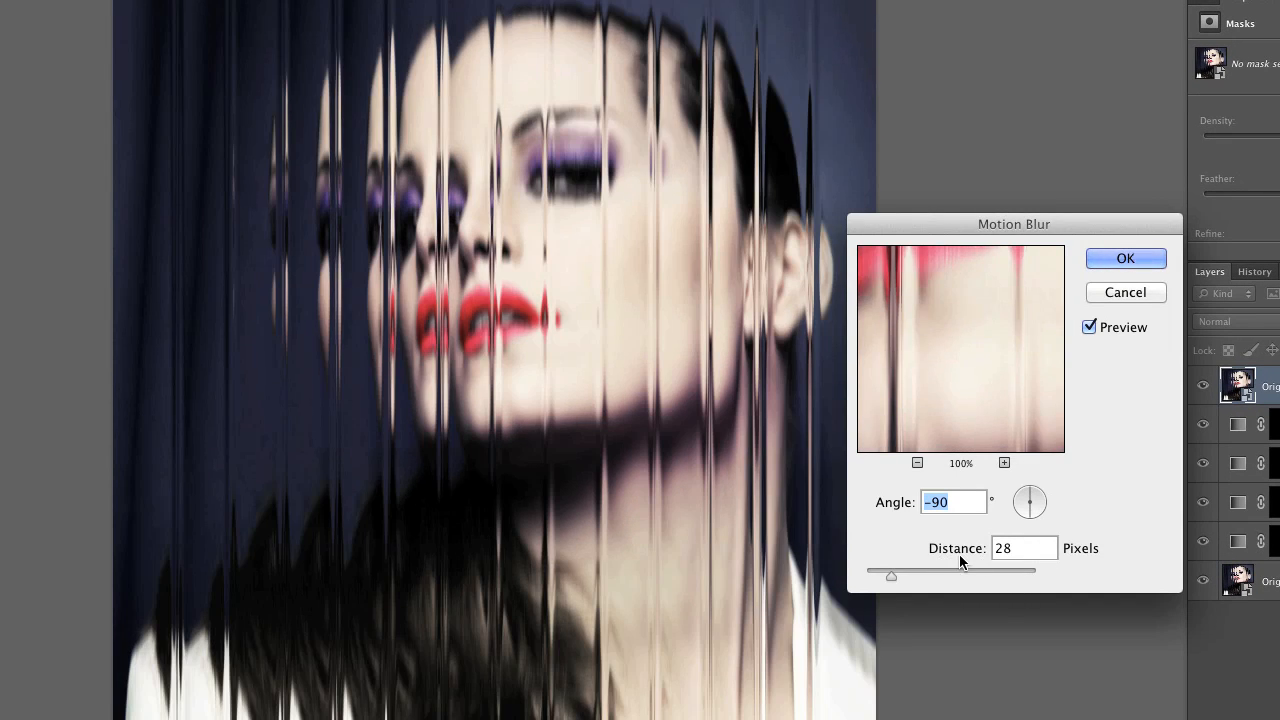
pyautogui.click(967, 571)
pyautogui.moveTo(967, 571); pyautogui.dragTo(986, 575)
pyautogui.click(1142, 262)
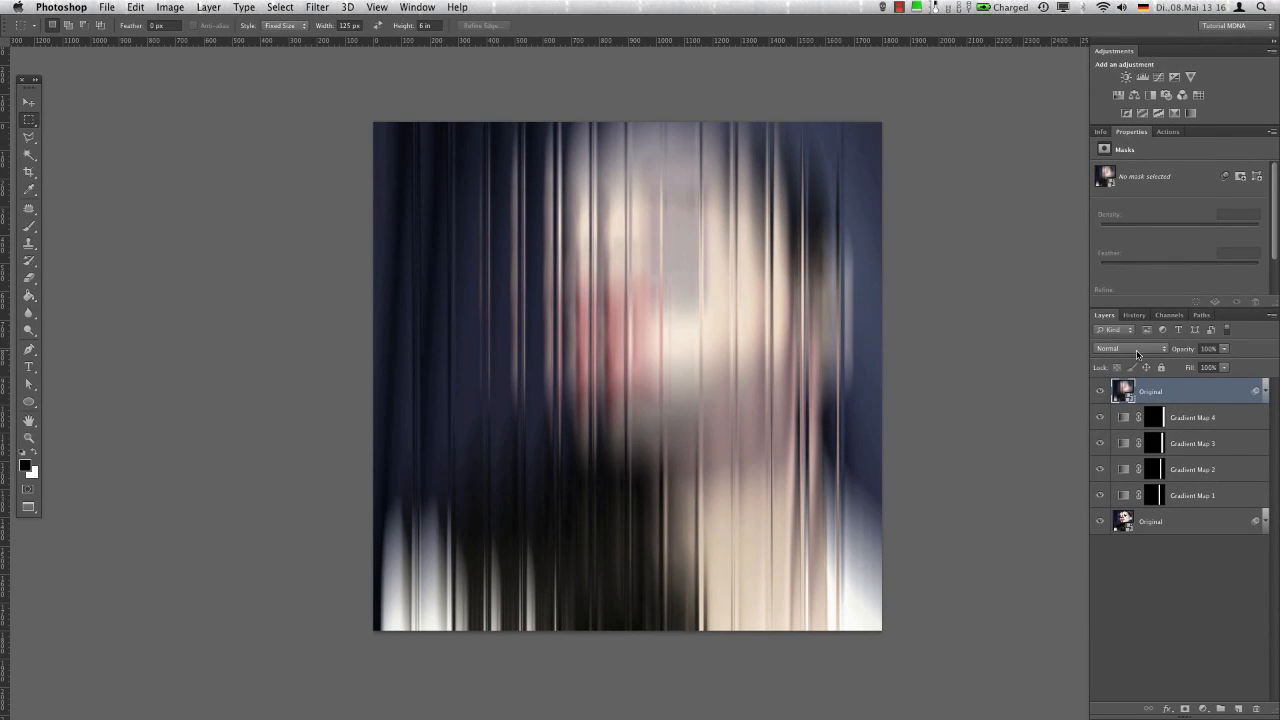
# Blend the blurred copy in Screen mode at 59% opacity and shift it horizontally to the left, to X 272 px
pyautogui.click(1136, 350)
pyautogui.click(1133, 430)
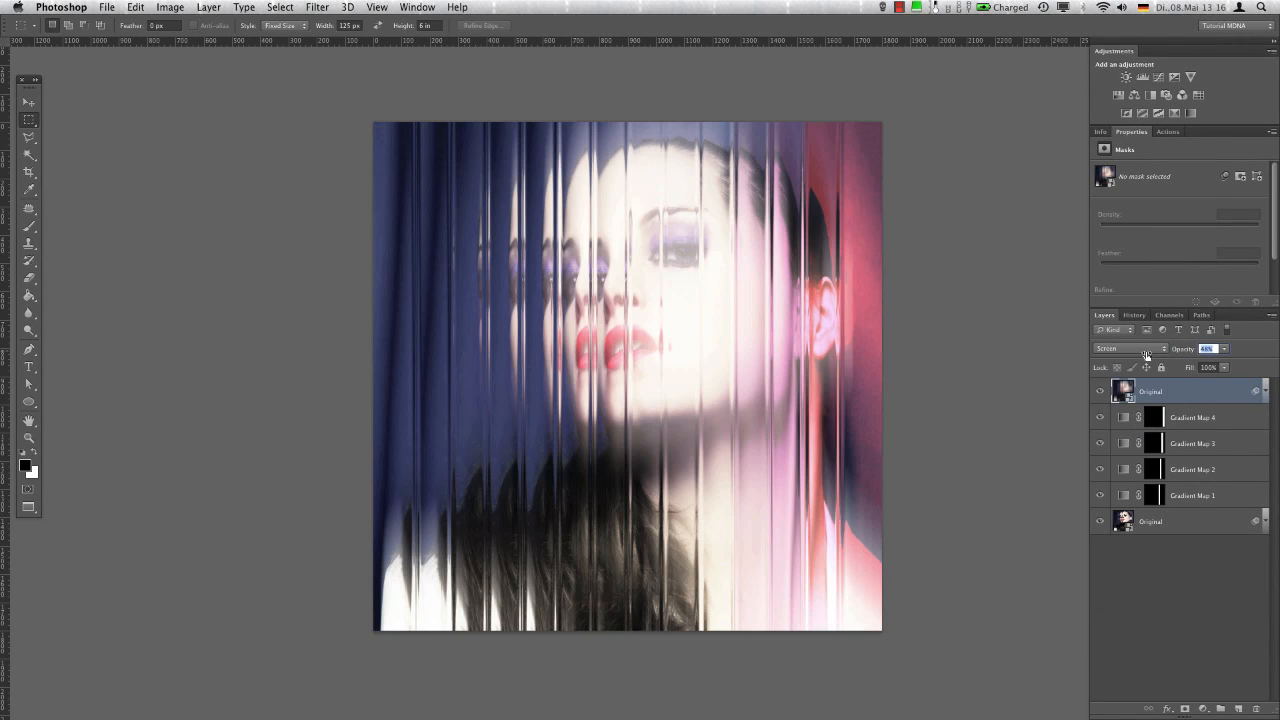
pyautogui.moveTo(1146, 355); pyautogui.dragTo(1153, 355)
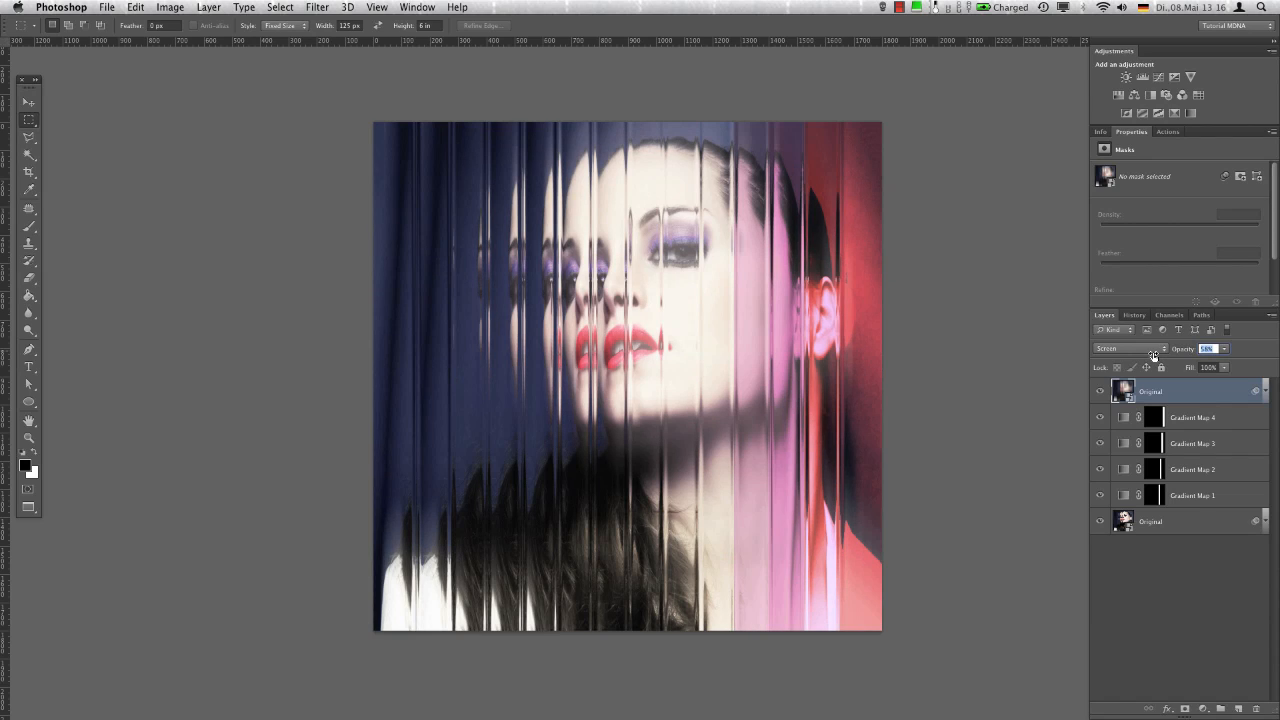
pyautogui.hotkey('ctrl', 't')
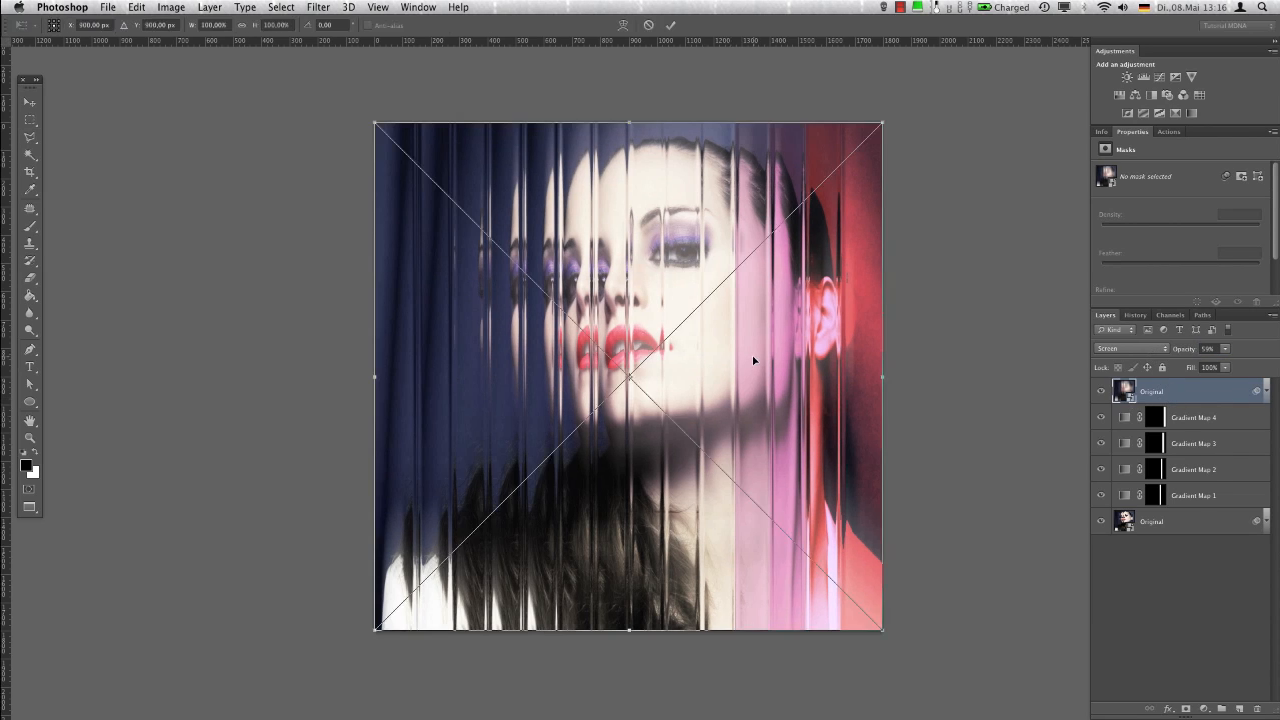
pyautogui.moveTo(752, 366); pyautogui.dragTo(580, 369)
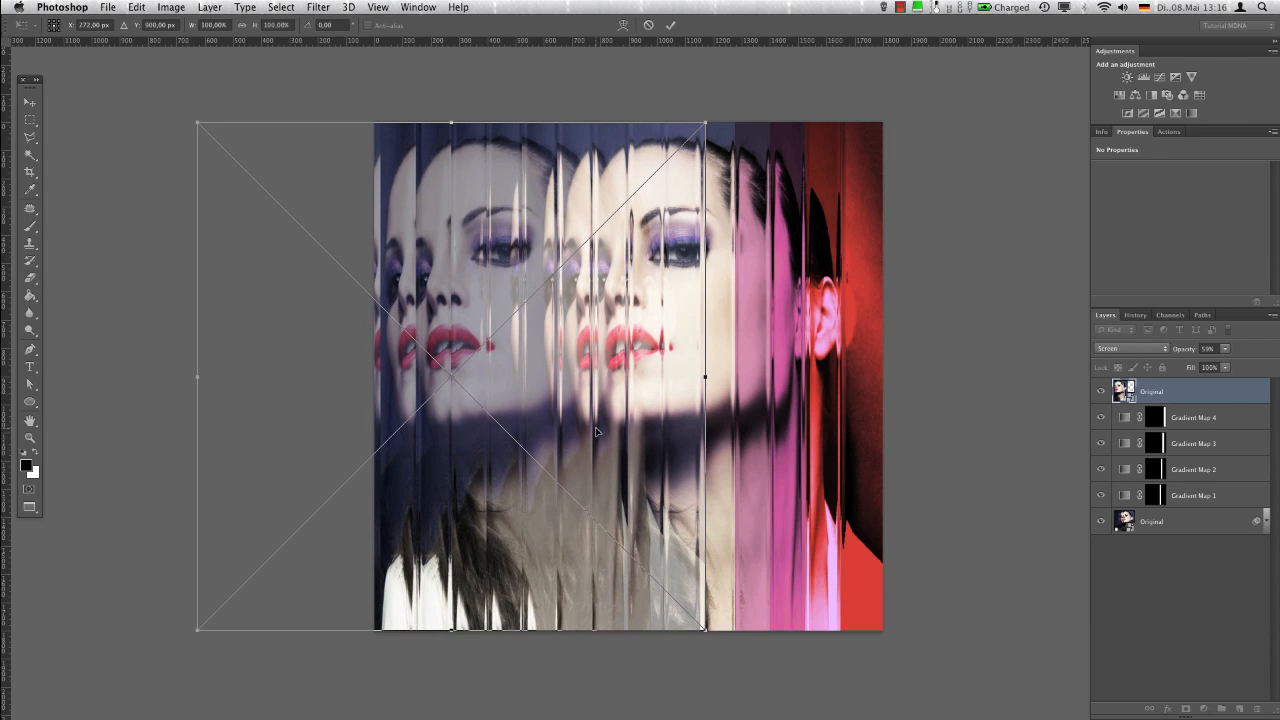
pyautogui.press('Return')
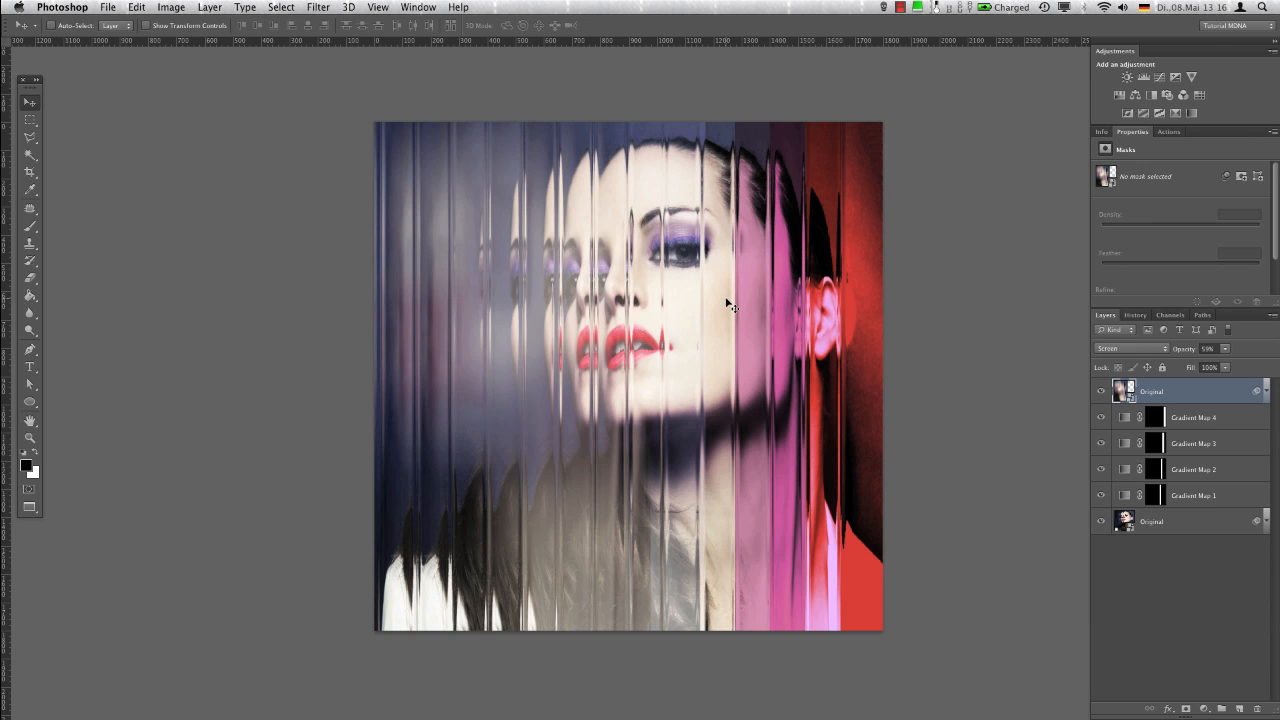
# Add a Gradient Map with the MDNA - 6 preset and clip it to the shifted Original copy
pyautogui.click(1191, 113)
pyautogui.click(1204, 174)
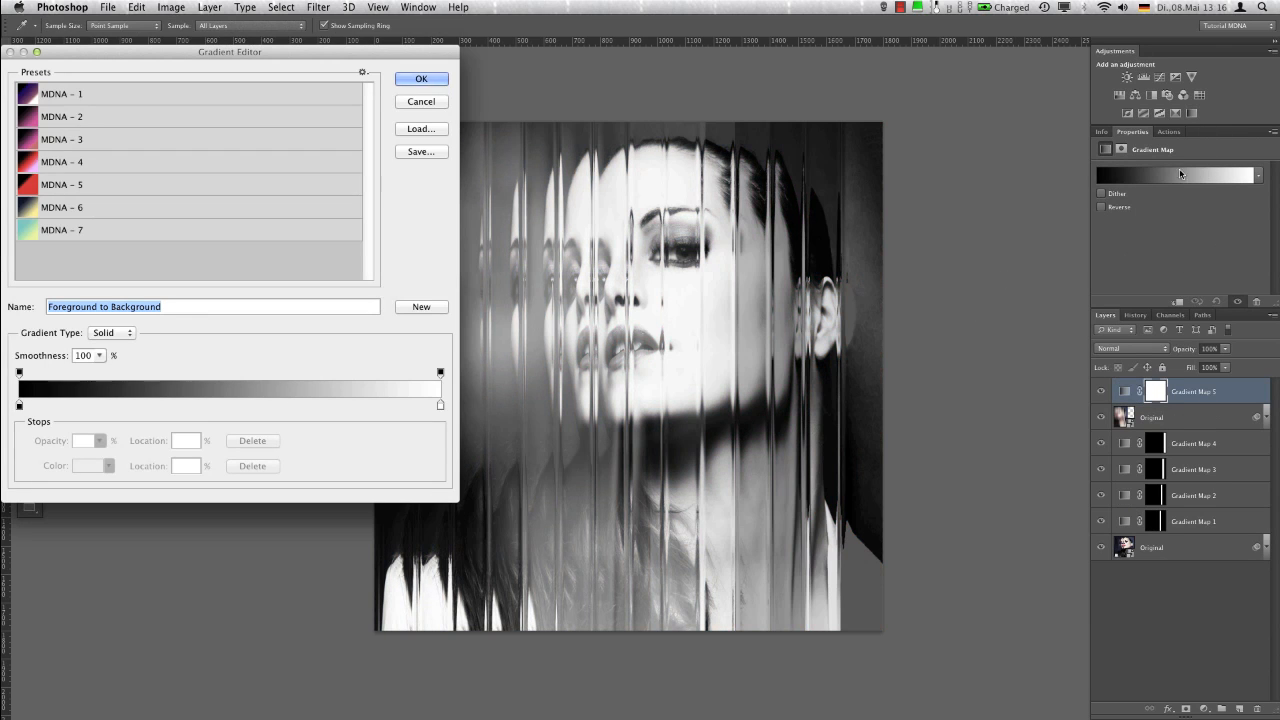
pyautogui.click(266, 208)
pyautogui.click(420, 79)
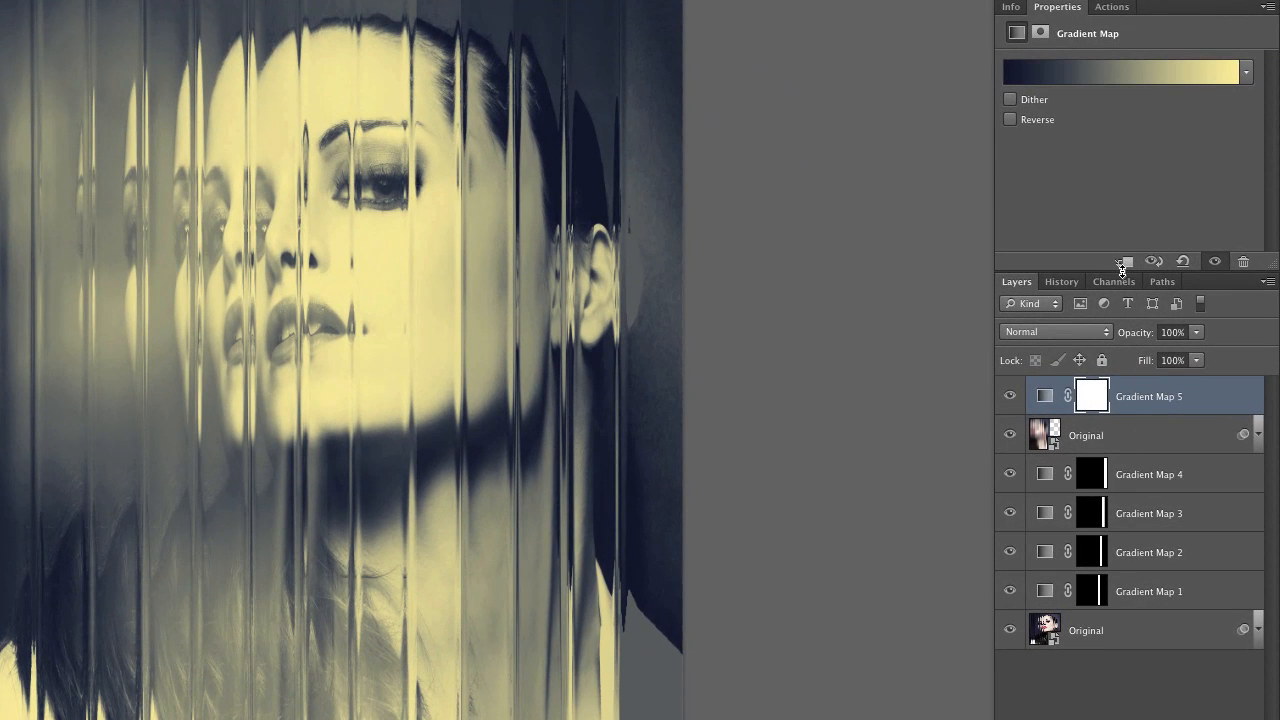
pyautogui.click(1123, 262)
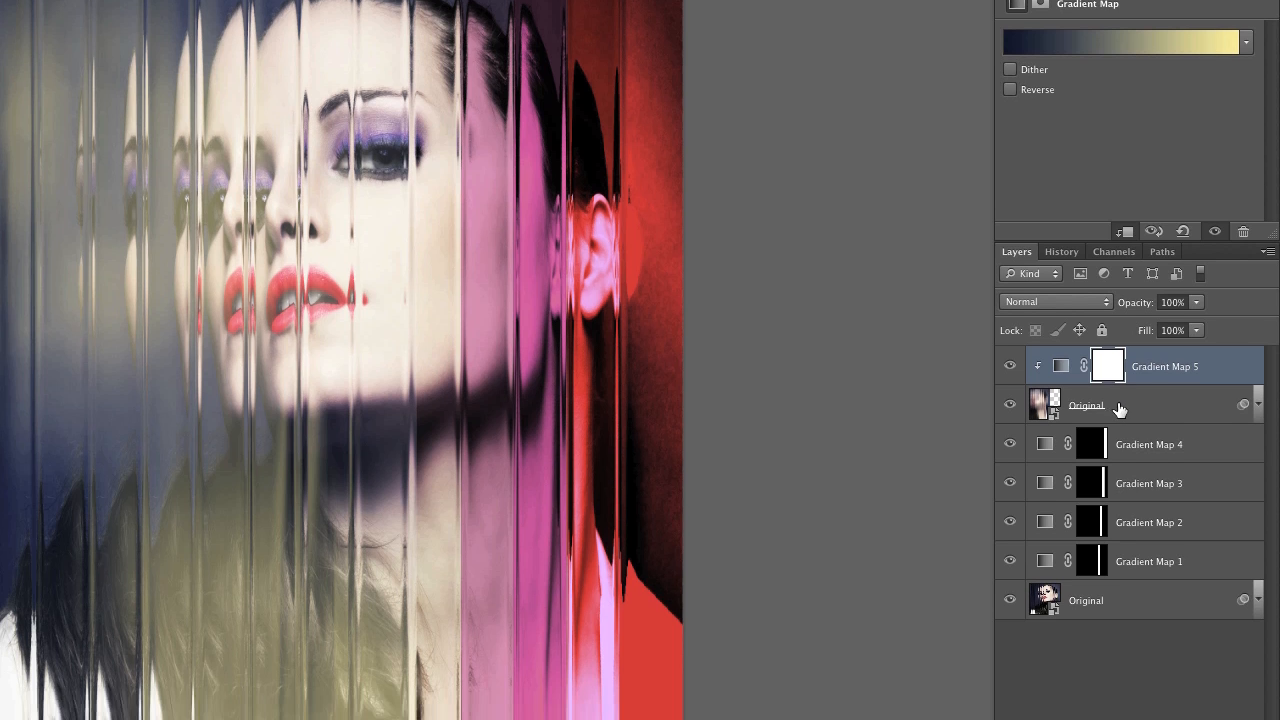
# Add a layer mask to the shifted Original copy and paint black at 50% brush opacity over the neck, lower hair and face
pyautogui.click(1117, 437)
pyautogui.click(1138, 703)
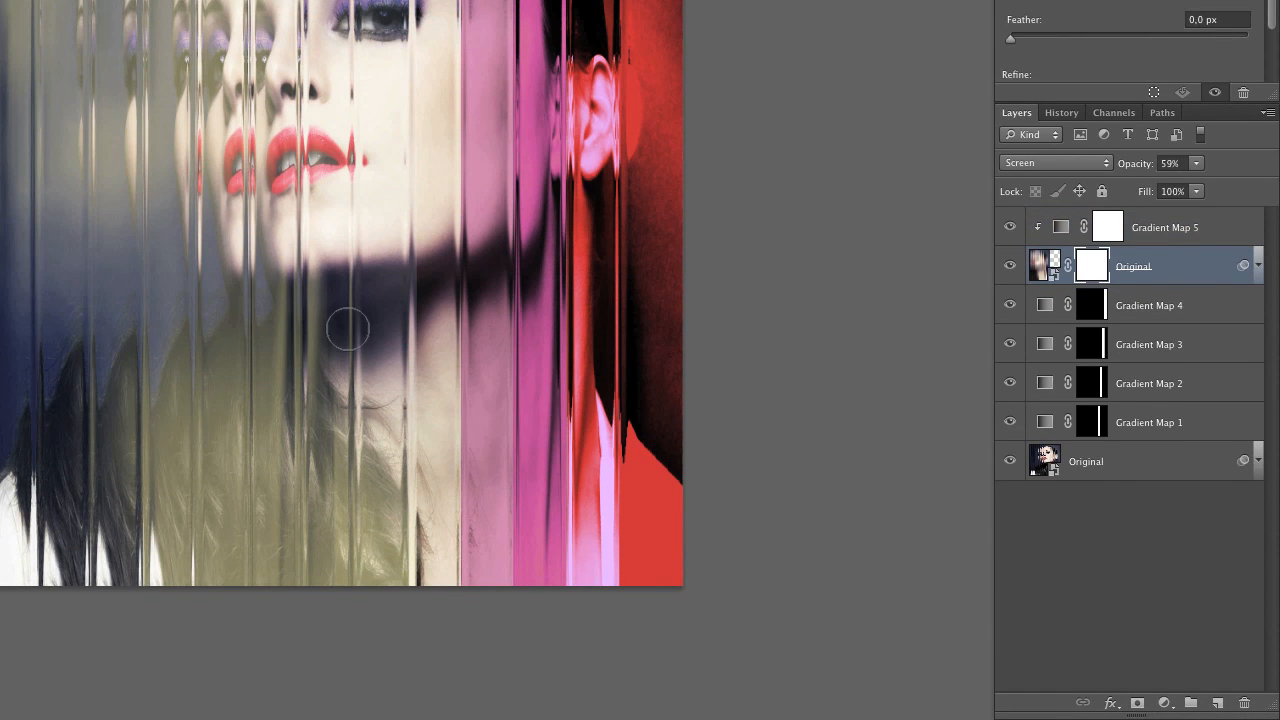
pyautogui.moveTo(253, 284); pyautogui.dragTo(243, 281)
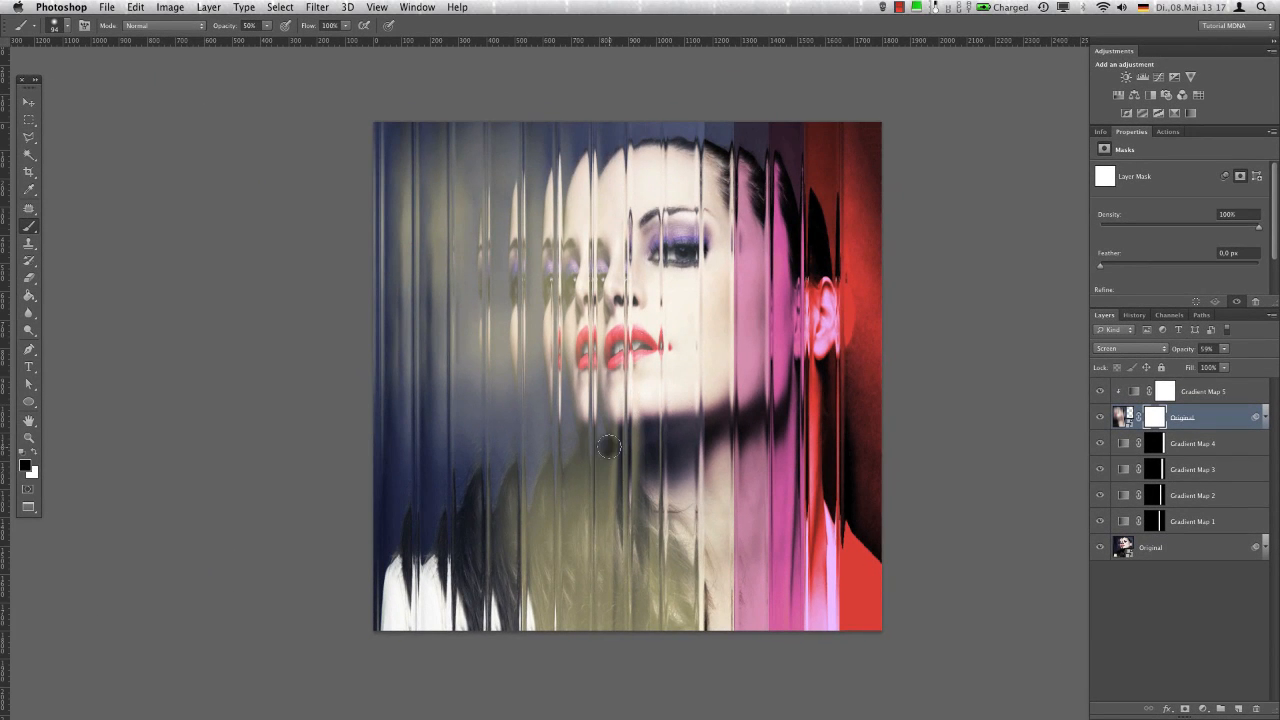
pyautogui.moveTo(609, 448); pyautogui.dragTo(613, 658)
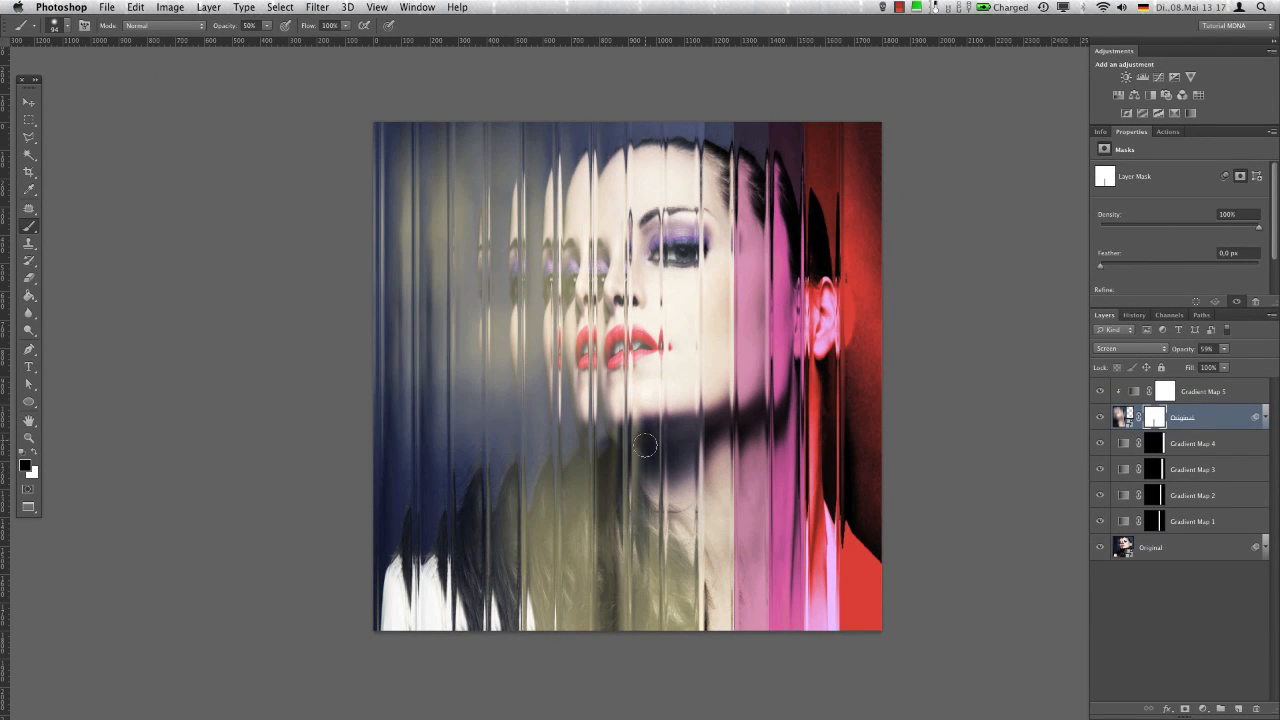
pyautogui.moveTo(645, 445); pyautogui.dragTo(653, 661)
pyautogui.moveTo(645, 520); pyautogui.dragTo(653, 661)
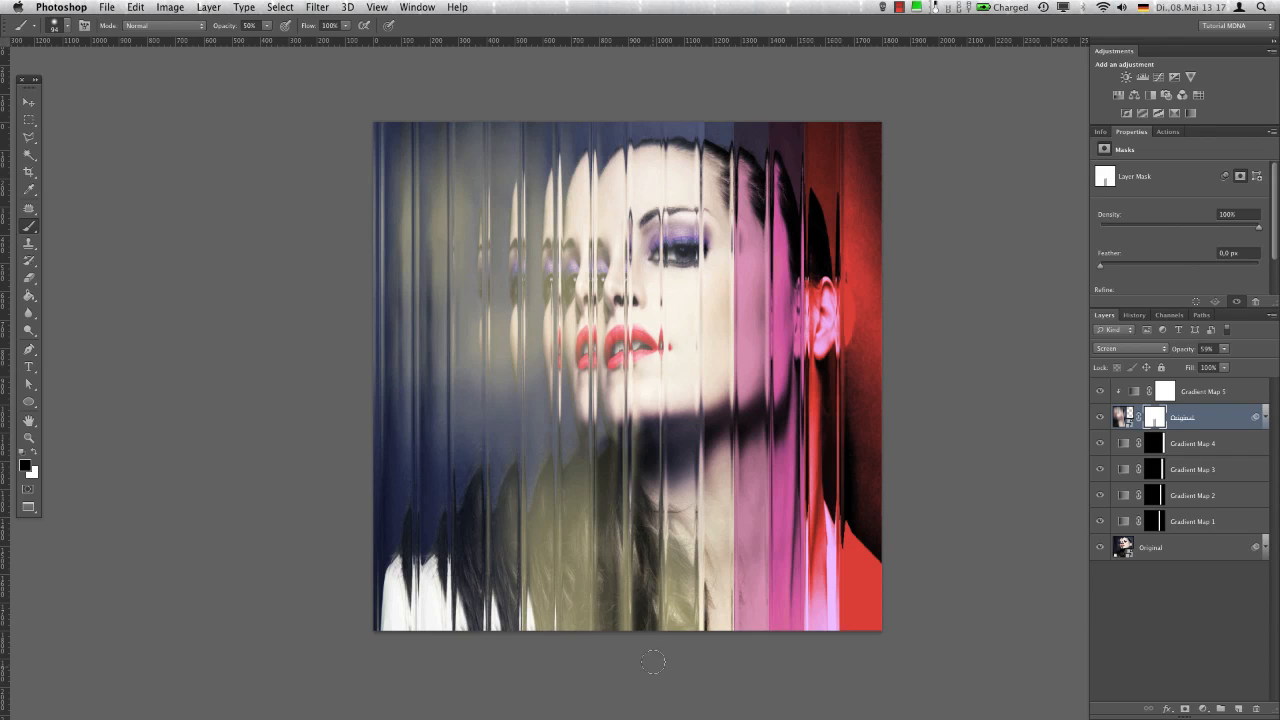
pyautogui.moveTo(683, 524); pyautogui.dragTo(697, 652)
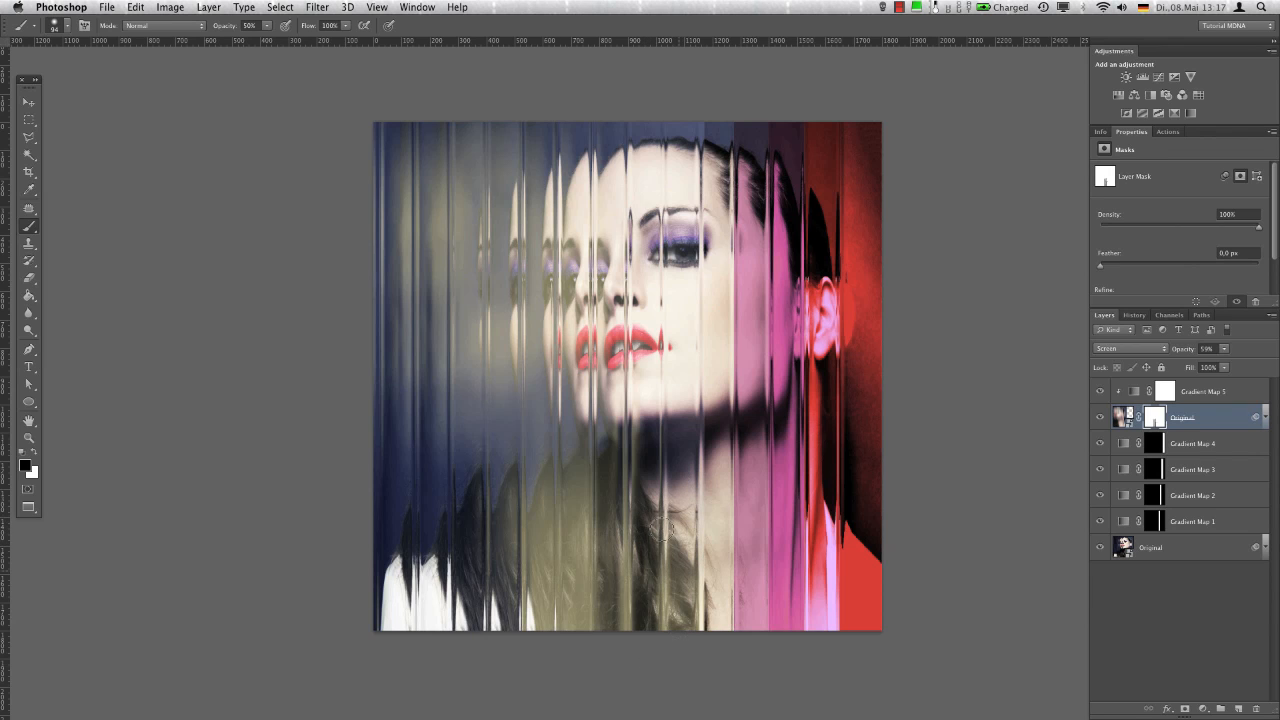
pyautogui.moveTo(670, 408)
pyautogui.mouseDown()
pyautogui.moveTo(696, 409)
pyautogui.moveTo(610, 240)
pyautogui.moveTo(655, 175)
pyautogui.mouseUp()
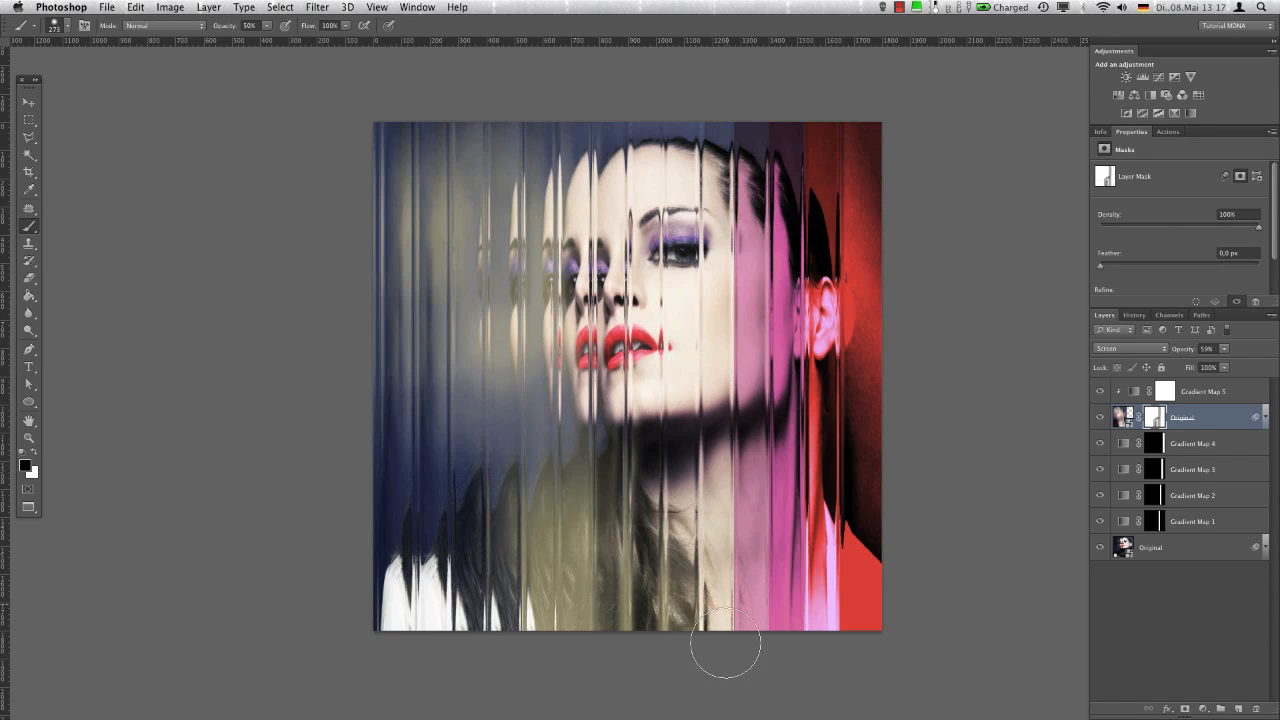
# Continue painting black on the mask with smaller brushes over the hair and the strips left of the face
pyautogui.moveTo(635, 563); pyautogui.dragTo(576, 524)
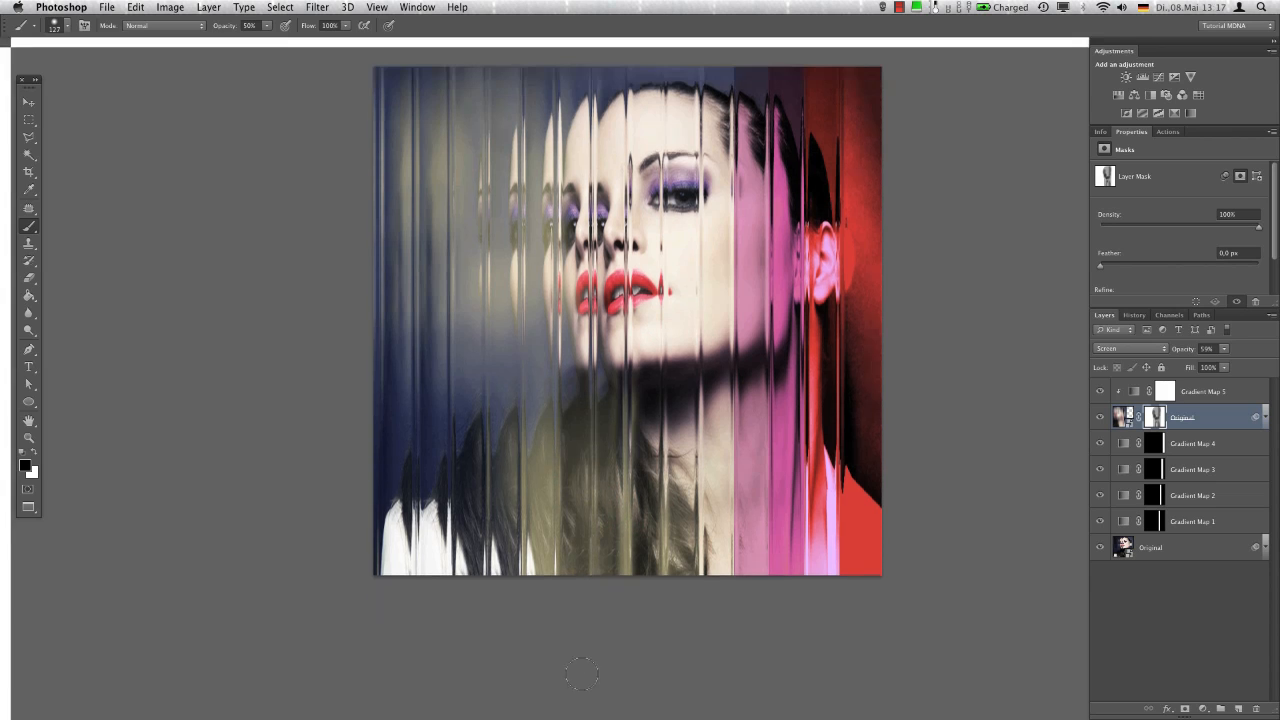
pyautogui.scroll(-3, 560, 440)
pyautogui.moveTo(545, 427)
pyautogui.mouseDown()
pyautogui.moveTo(545, 415)
pyautogui.moveTo(538, 588)
pyautogui.mouseUp()
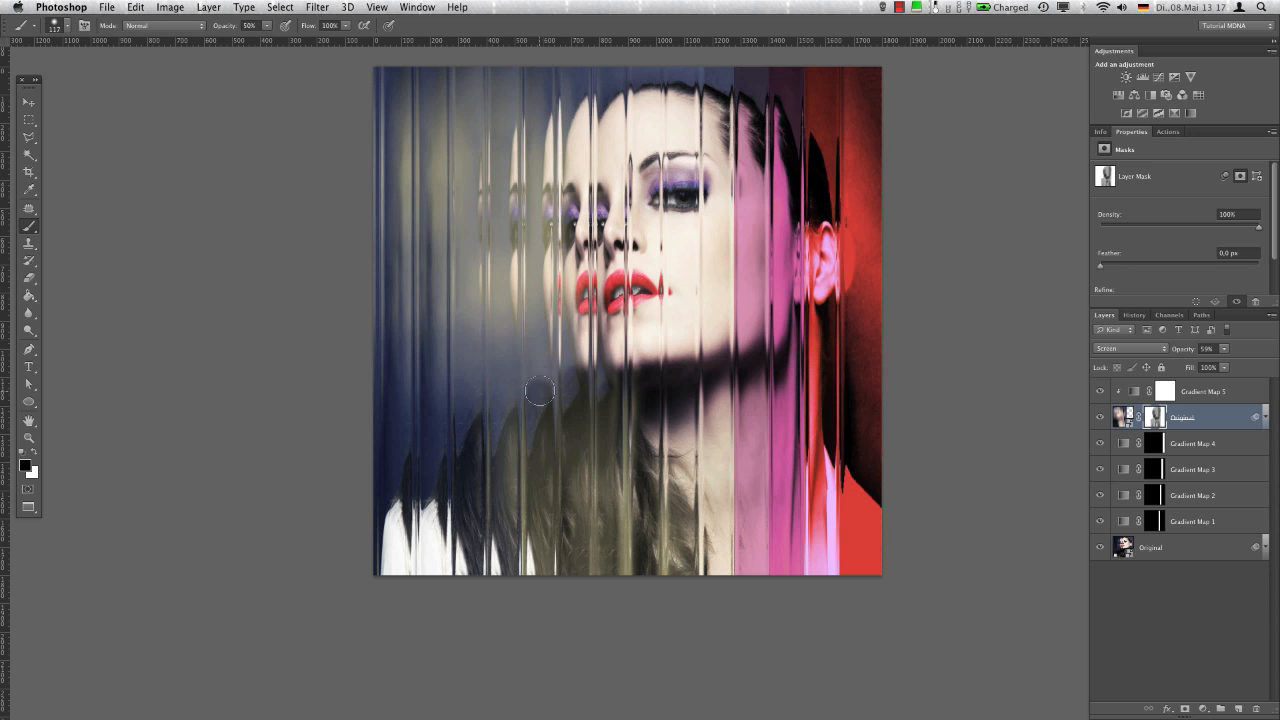
pyautogui.moveTo(540, 390); pyautogui.dragTo(536, 200)
pyautogui.moveTo(551, 249); pyautogui.dragTo(534, 249)
pyautogui.moveTo(586, 141)
pyautogui.mouseDown()
pyautogui.moveTo(578, 448)
pyautogui.moveTo(571, 179)
pyautogui.moveTo(578, 148)
pyautogui.moveTo(571, 525)
pyautogui.mouseUp()
pyautogui.moveTo(536, 117); pyautogui.dragTo(530, 462)
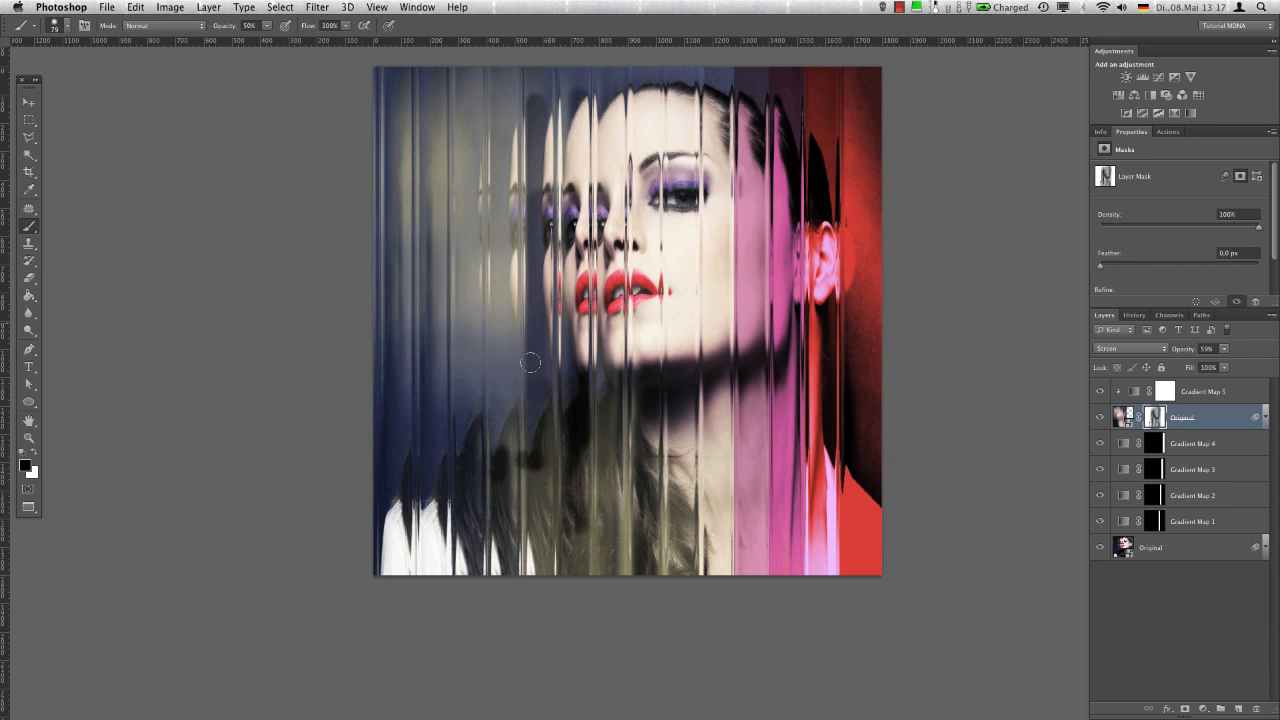
pyautogui.moveTo(538, 462); pyautogui.dragTo(542, 606)
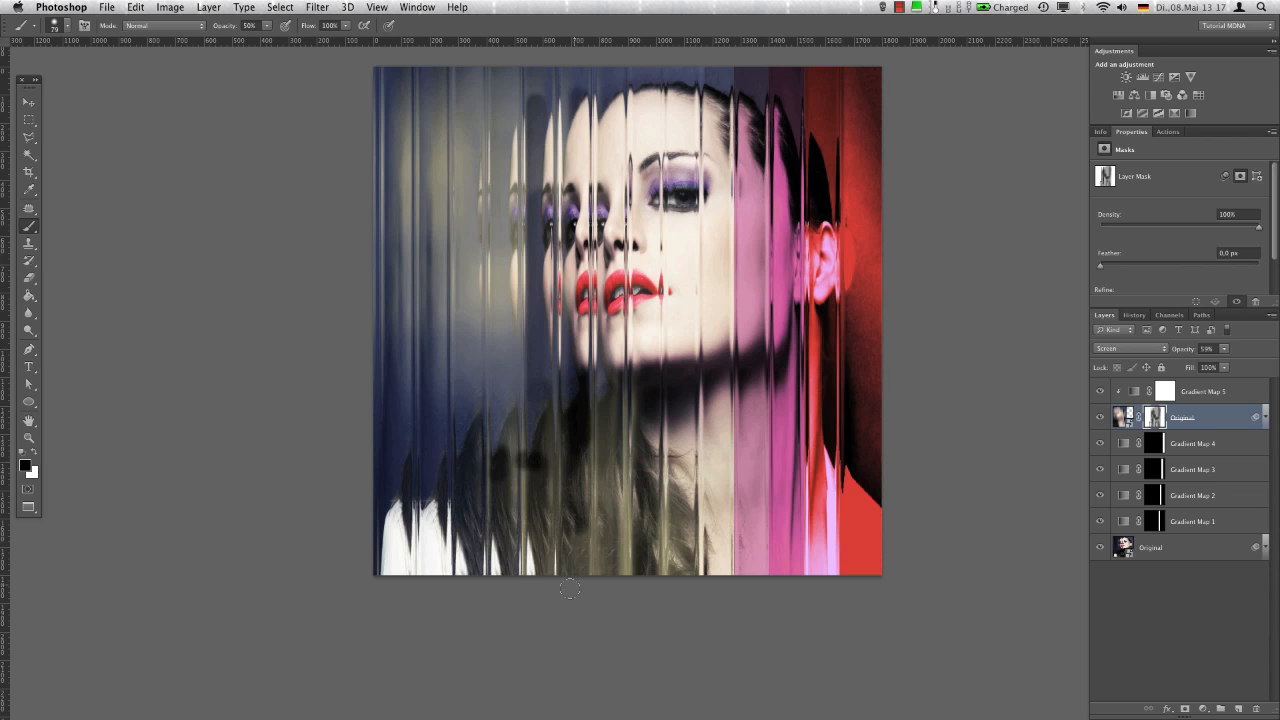
# Smooth the painted layer mask with a Motion Blur at angle -90° and distance 208 pixels
pyautogui.click(311, 6)
pyautogui.moveTo(382, 177)
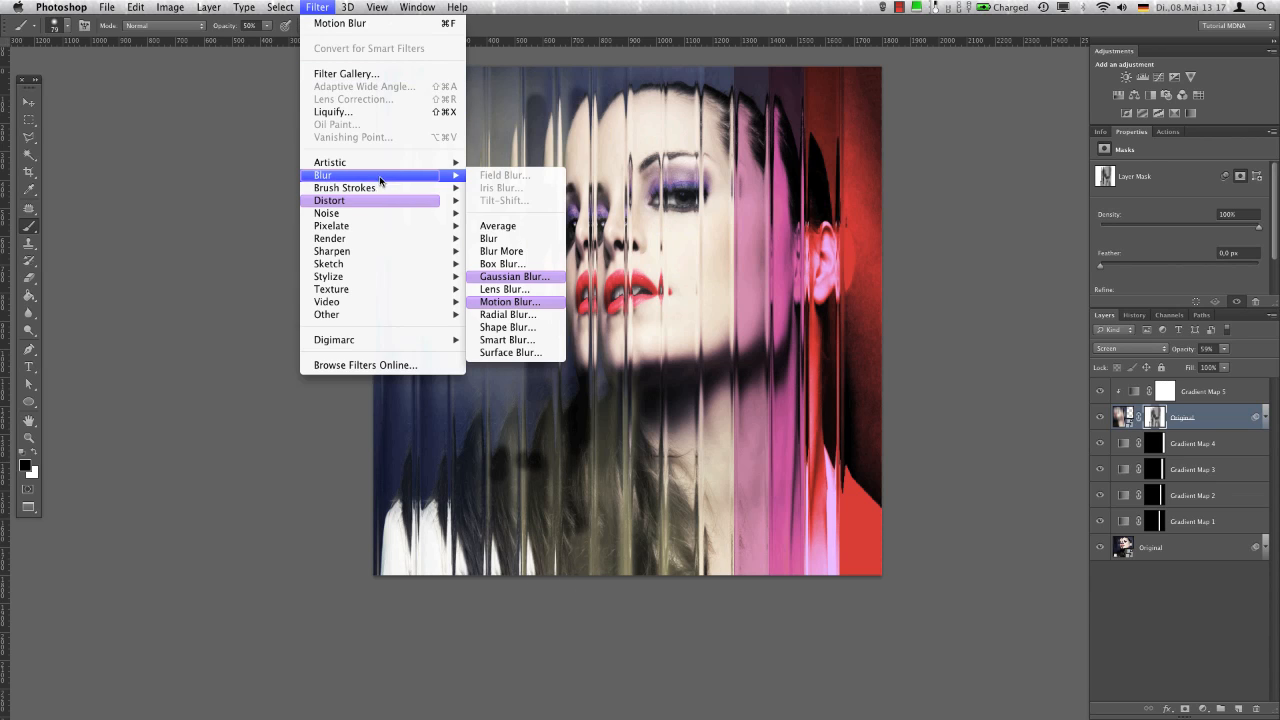
pyautogui.click(513, 302)
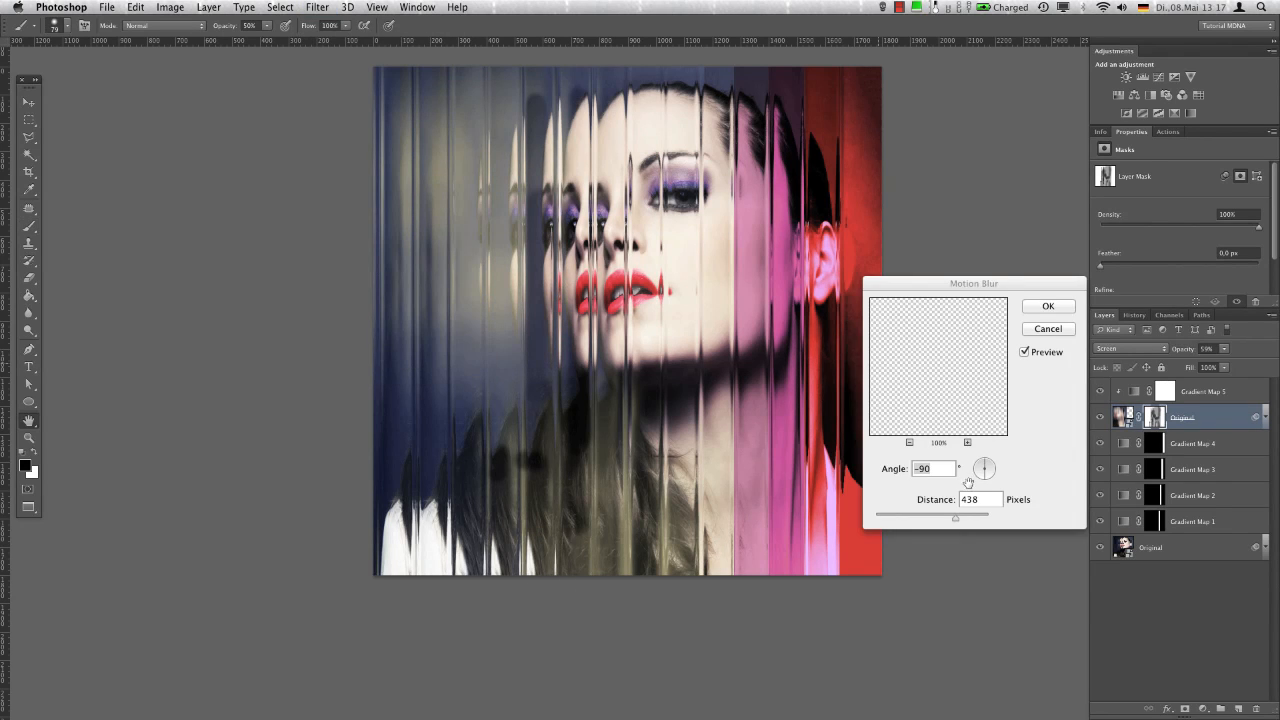
pyautogui.moveTo(956, 517); pyautogui.dragTo(939, 517)
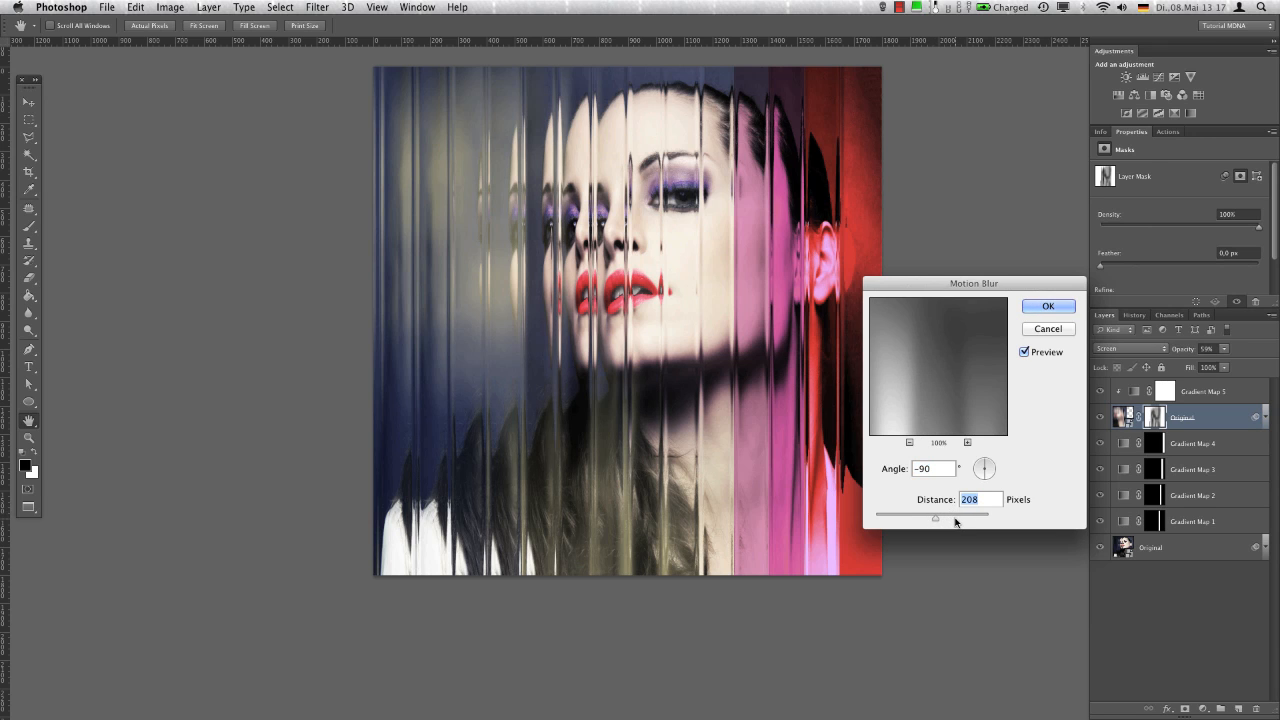
pyautogui.click(1060, 305)
pyautogui.press('b')
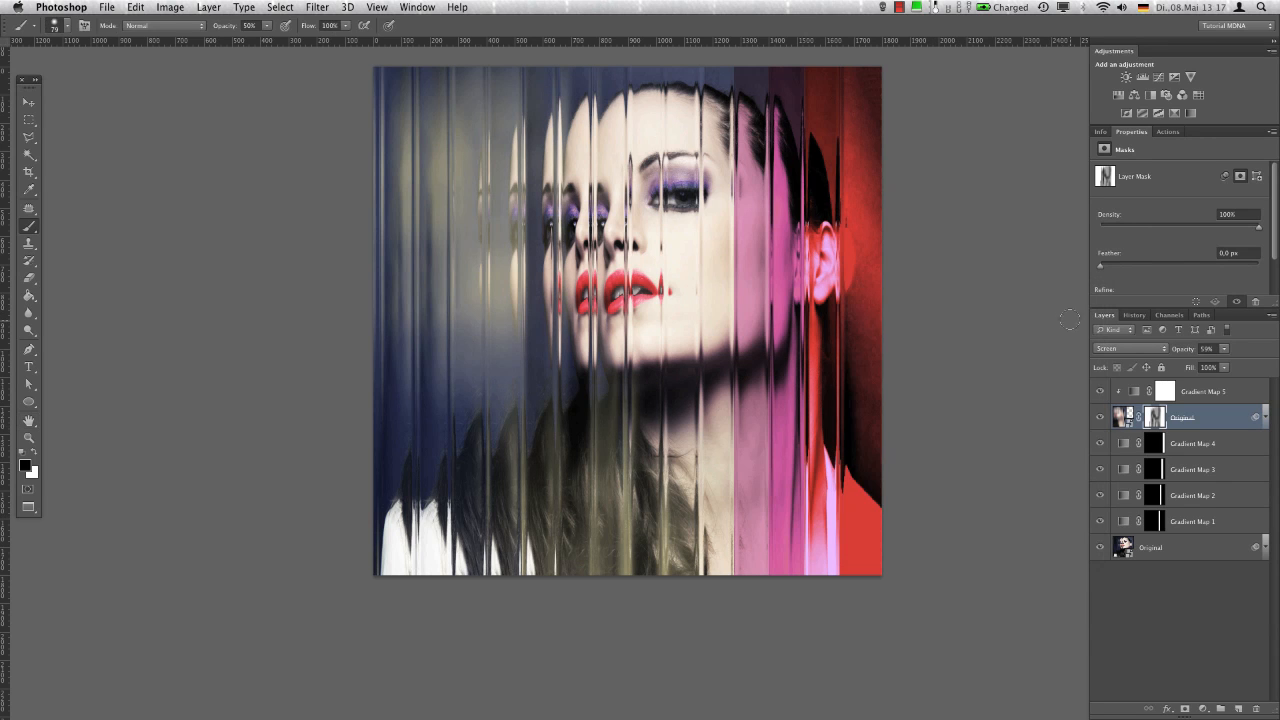
# Create a new layer above Gradient Map 5 and dab white spots at 100% opacity along the image's top edge, left of the face
pyautogui.click(1240, 394)
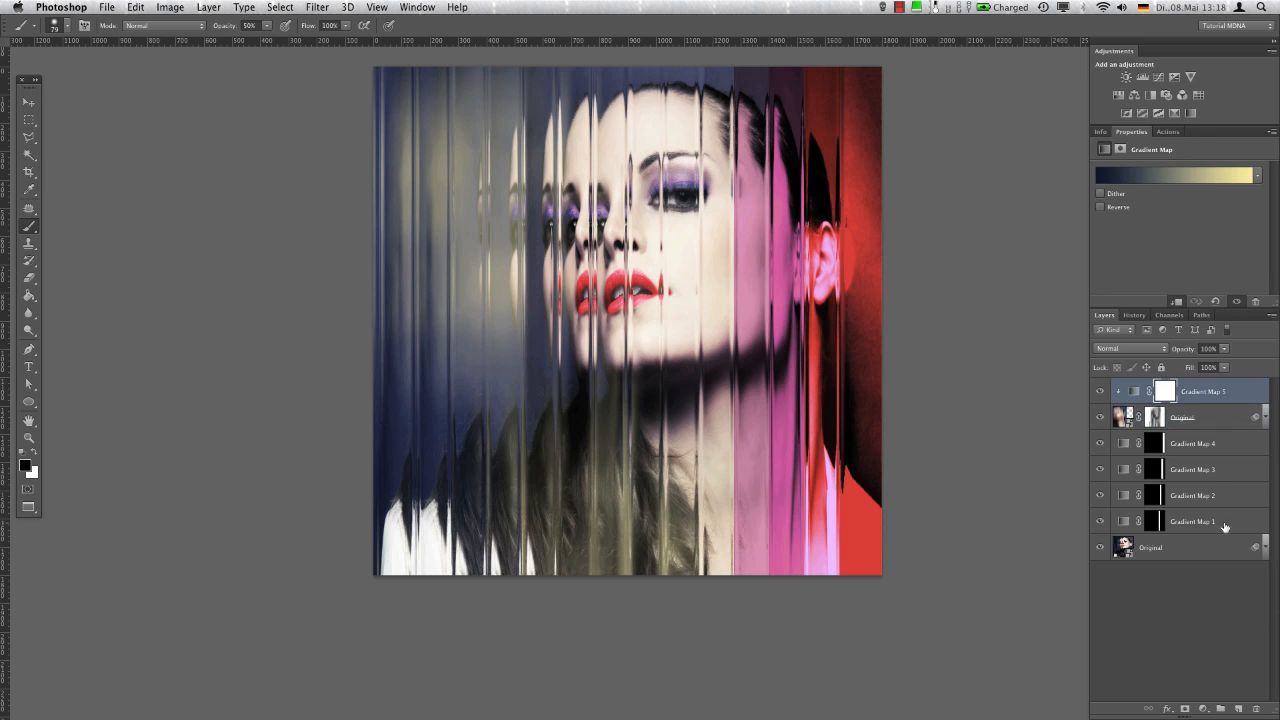
pyautogui.click(1239, 708)
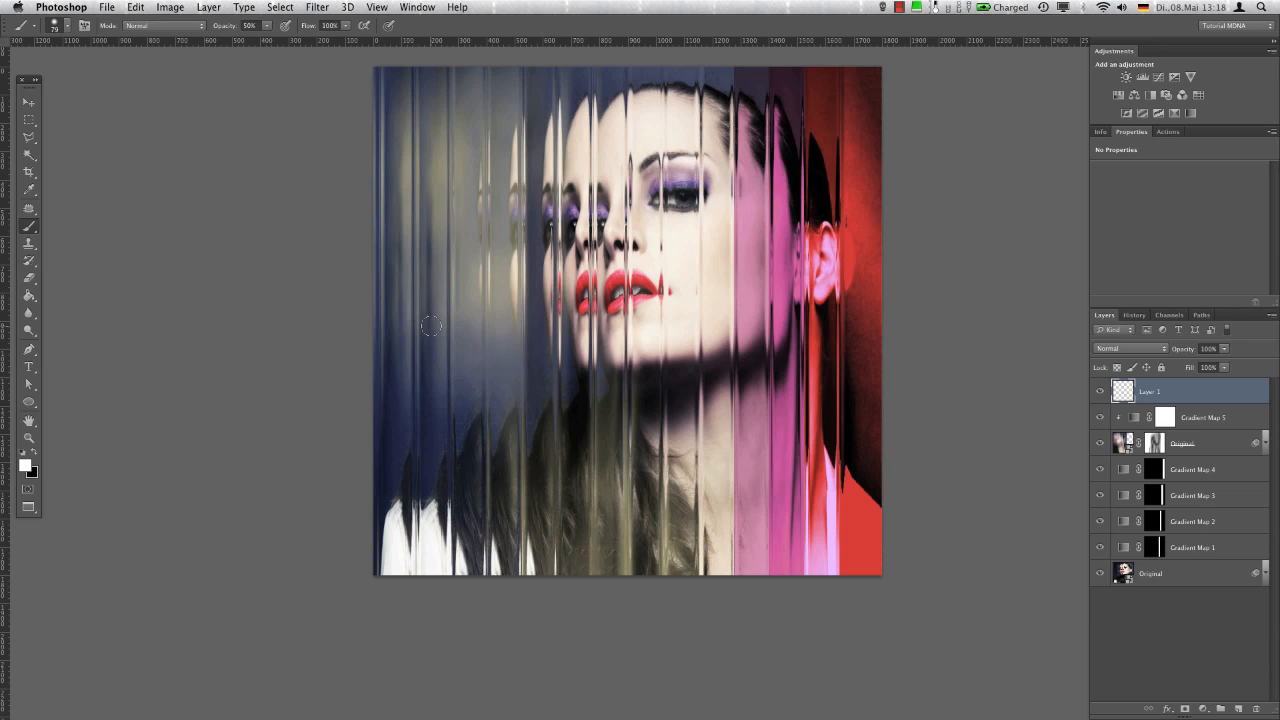
pyautogui.moveTo(571, 273)
pyautogui.mouseDown()
pyautogui.moveTo(565, 177)
pyautogui.moveTo(566, 308)
pyautogui.mouseUp()
pyautogui.moveTo(468, 90)
pyautogui.mouseDown()
pyautogui.moveTo(436, 81)
pyautogui.moveTo(467, 104)
pyautogui.moveTo(463, 73)
pyautogui.moveTo(466, 106)
pyautogui.mouseUp()
pyautogui.click(437, 72)
pyautogui.keyDown('ctrl'); pyautogui.keyDown('alt'); pyautogui.click(468, 104); pyautogui.keyUp('alt'); pyautogui.keyUp('ctrl')
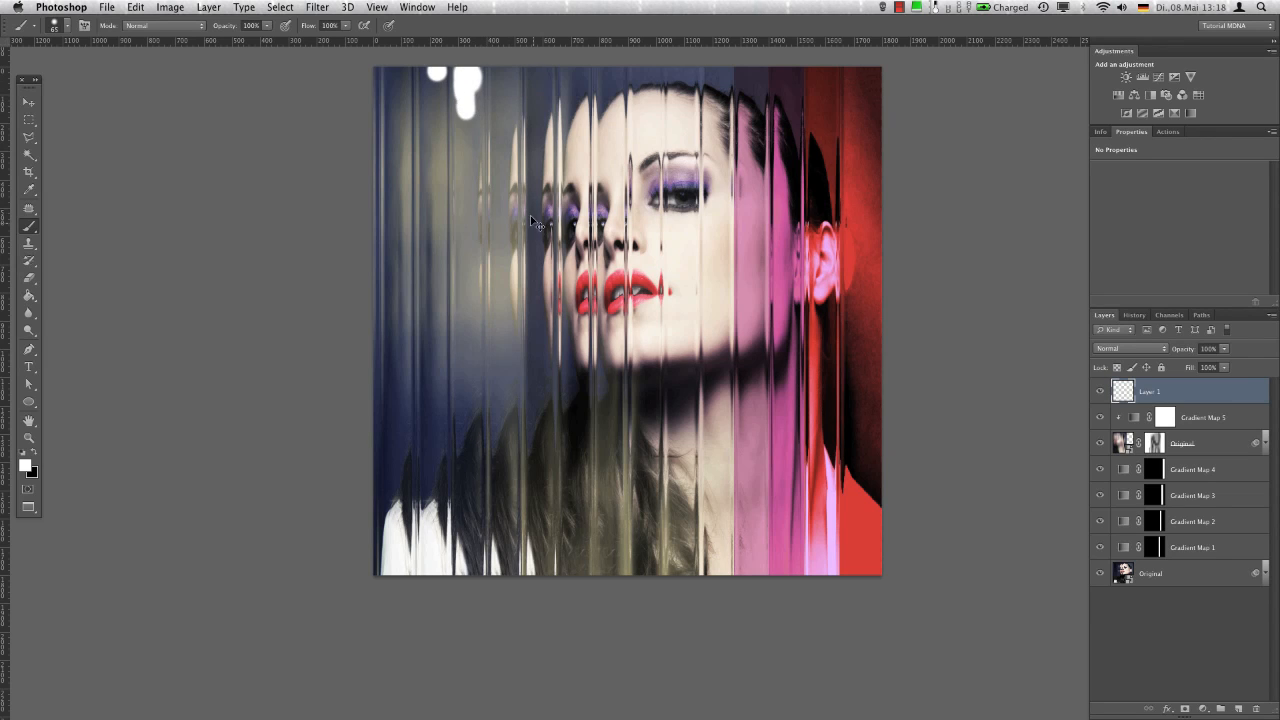
# Stretch the white spots downward to about 855% height so they form long vertical streaks
pyautogui.press('super+t')
pyautogui.moveTo(458, 121); pyautogui.dragTo(476, 548)
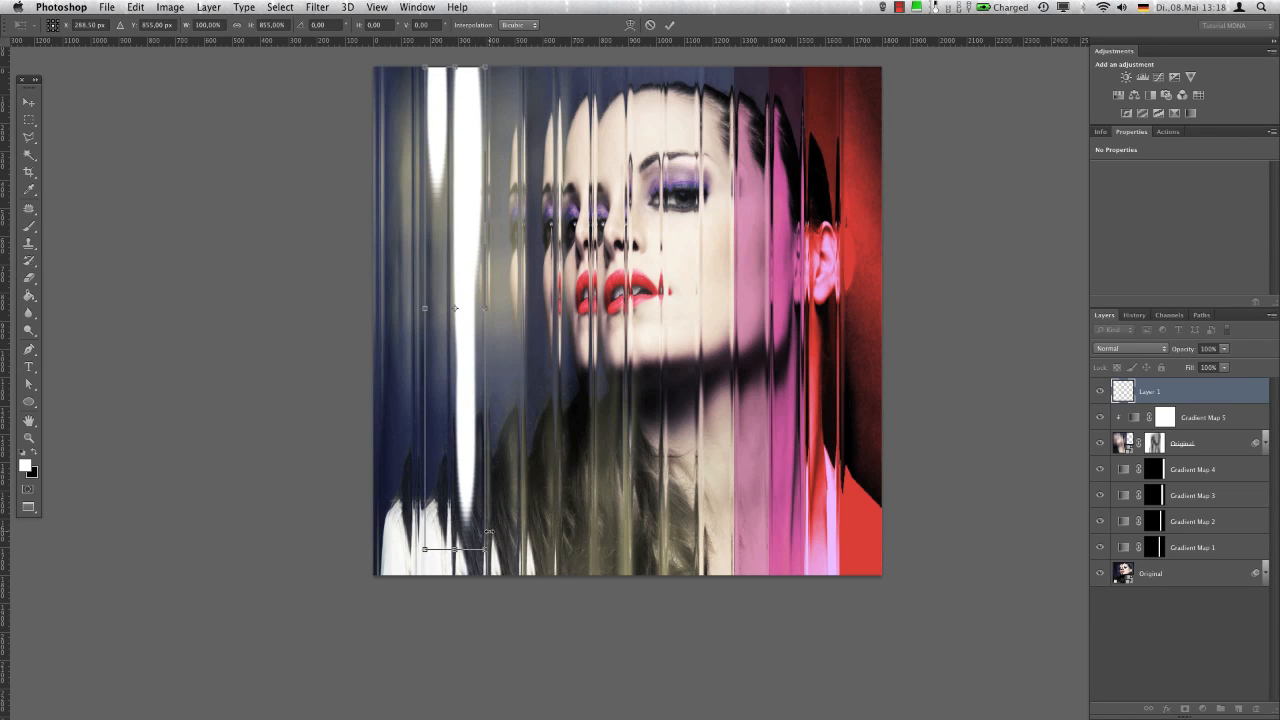
pyautogui.press('Return')
# Apply a Motion Blur to the white streaks at angle -90° and distance 844 pixels
pyautogui.click(317, 7)
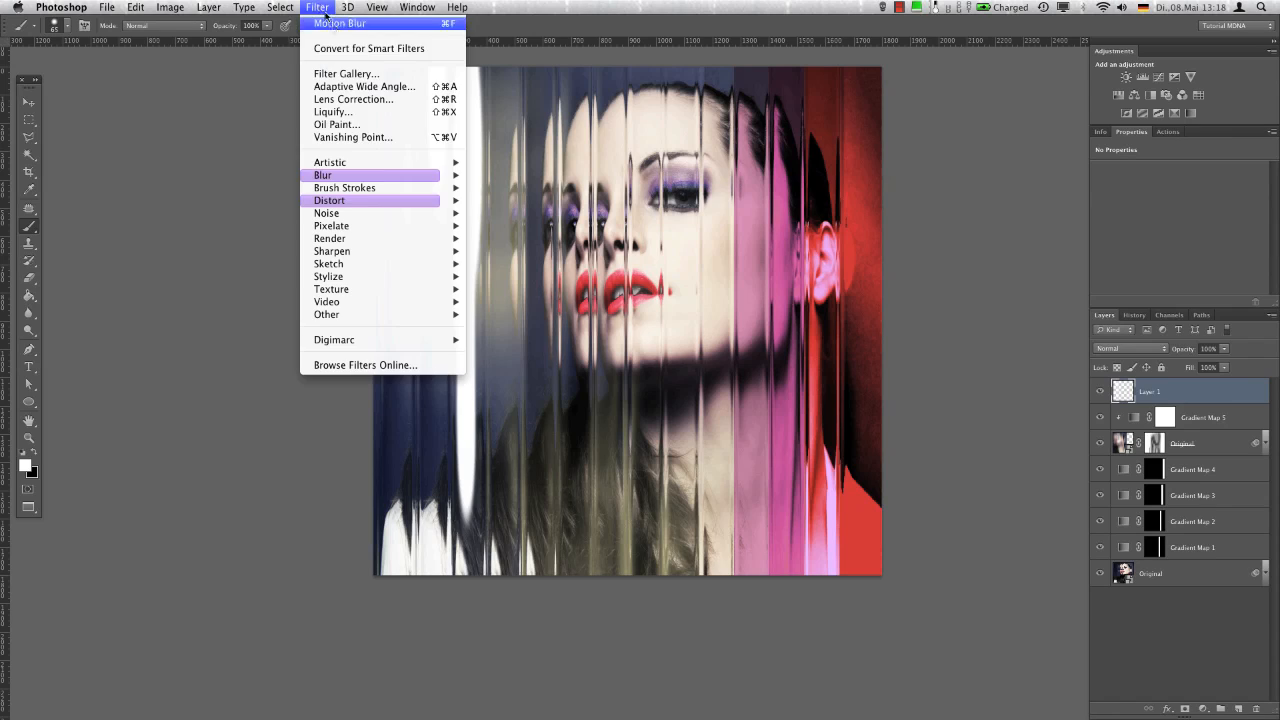
pyautogui.moveTo(400, 175)
pyautogui.click(545, 302)
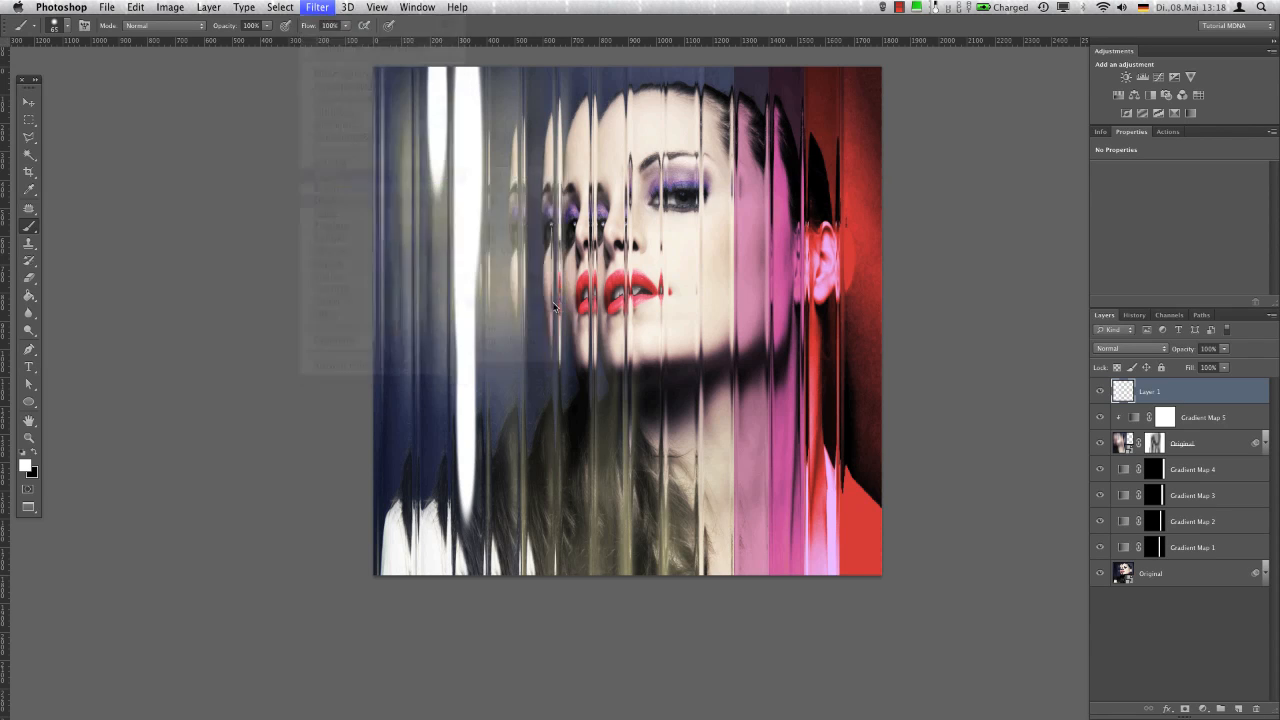
pyautogui.click(965, 516)
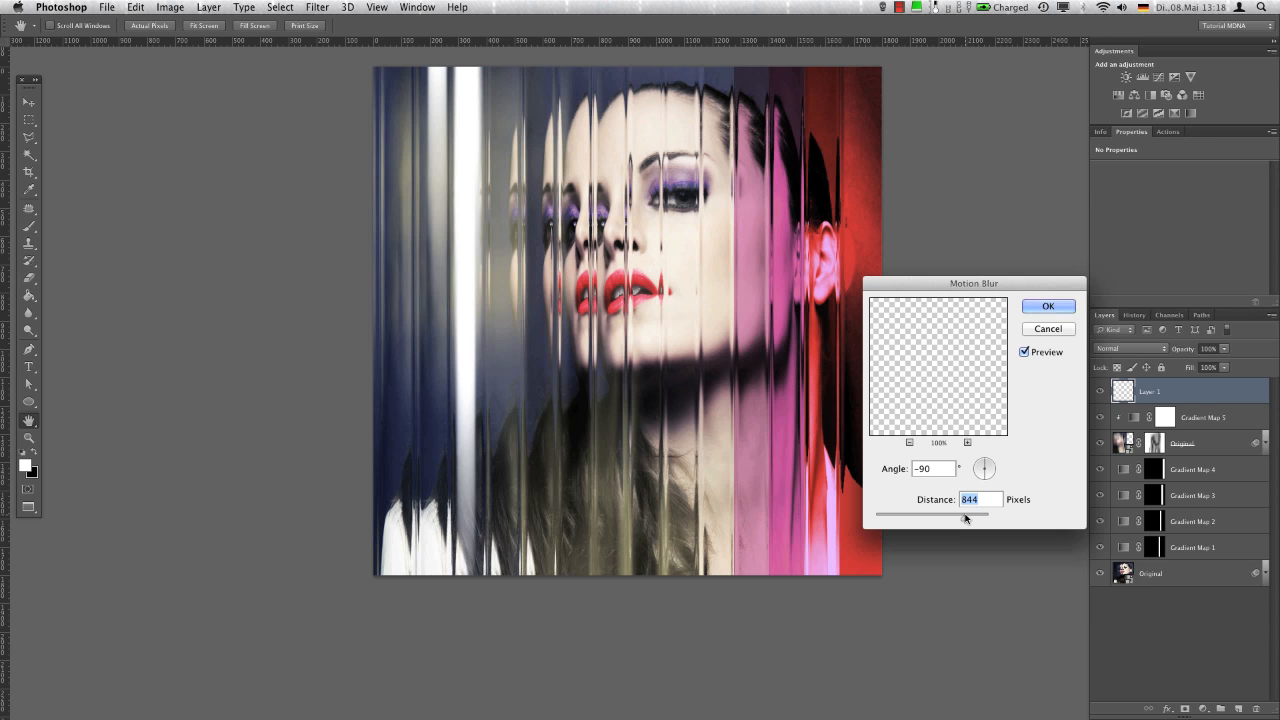
pyautogui.click(1047, 306)
pyautogui.press('b')
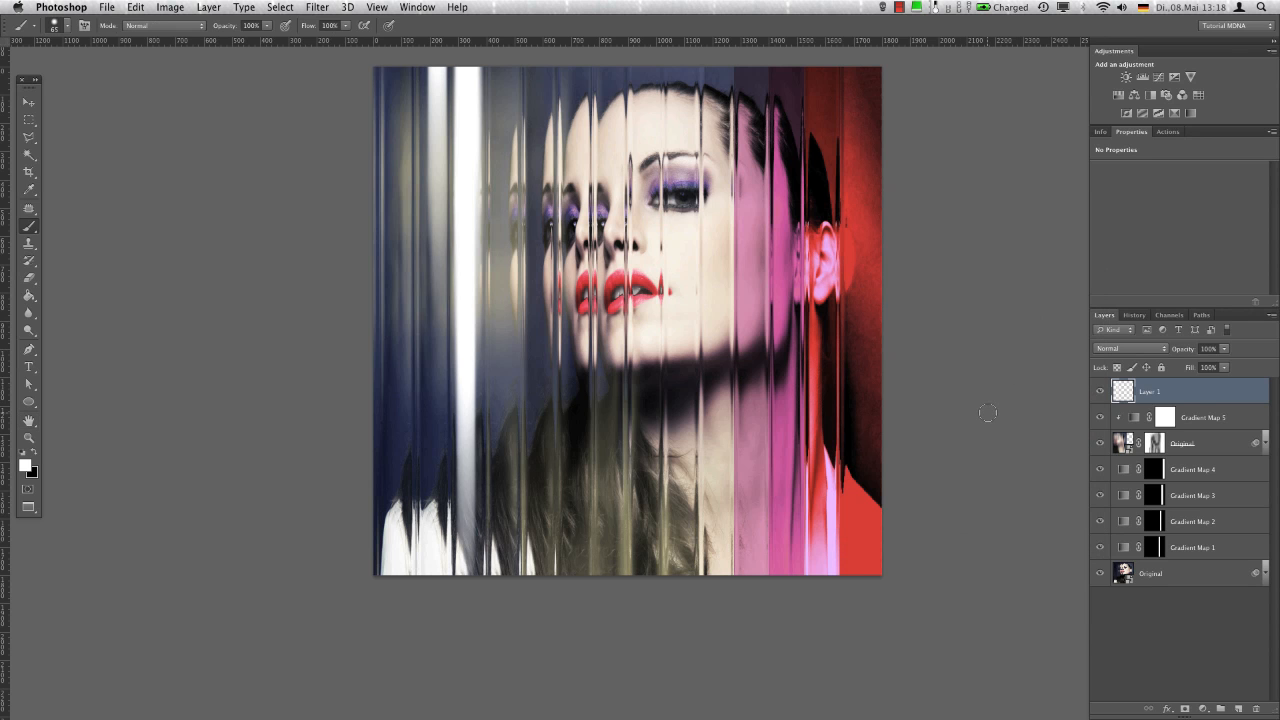
# Add an Outer Glow to Layer 1 in dark blue #001b92 with Screen blending at 100% opacity
pyautogui.doubleClick(1223, 397)
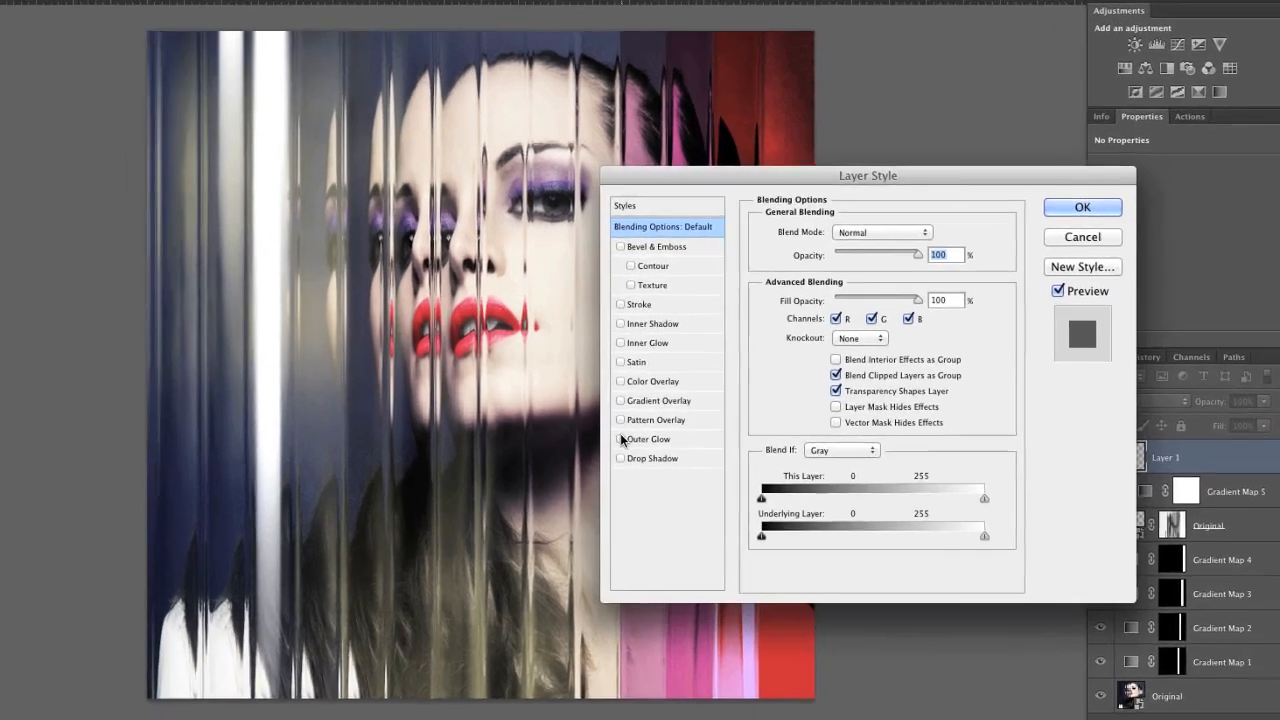
pyautogui.click(730, 383)
pyautogui.click(585, 477)
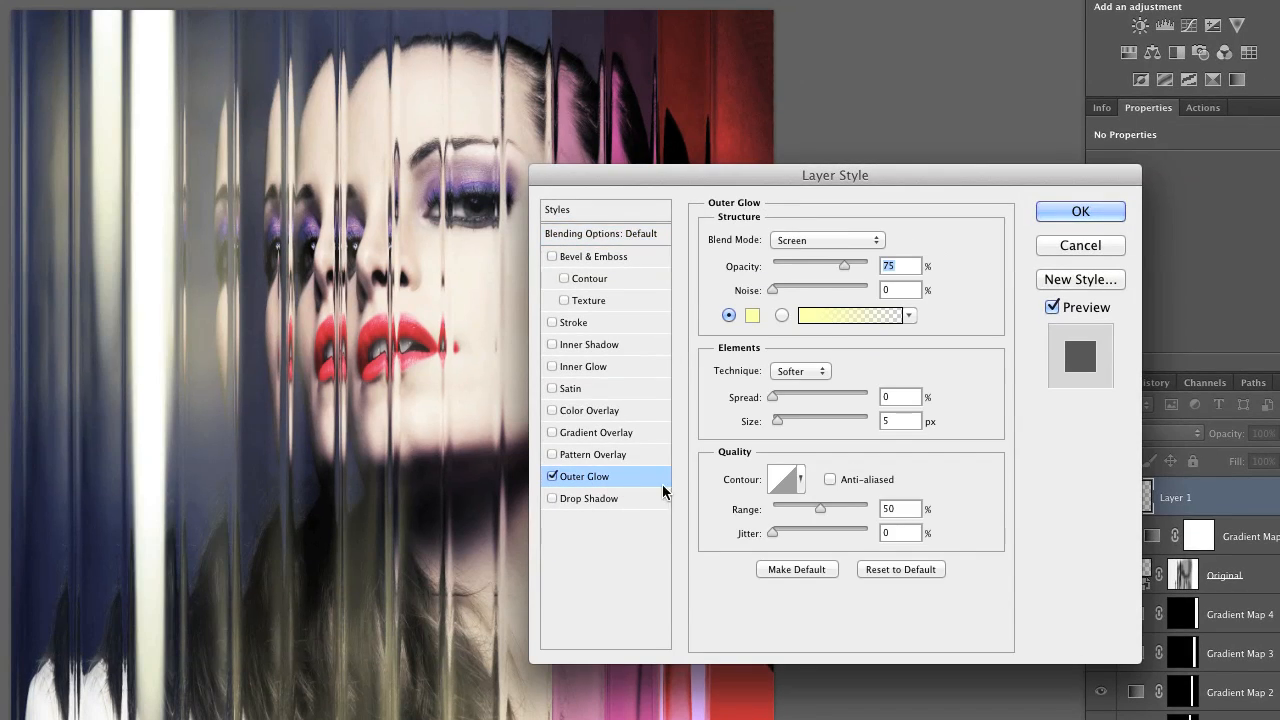
pyautogui.click(758, 314)
pyautogui.click(908, 237)
pyautogui.moveTo(869, 259)
pyautogui.mouseDown()
pyautogui.moveTo(903, 246)
pyautogui.moveTo(881, 242)
pyautogui.moveTo(870, 267)
pyautogui.mouseUp()
pyautogui.click(1120, 141)
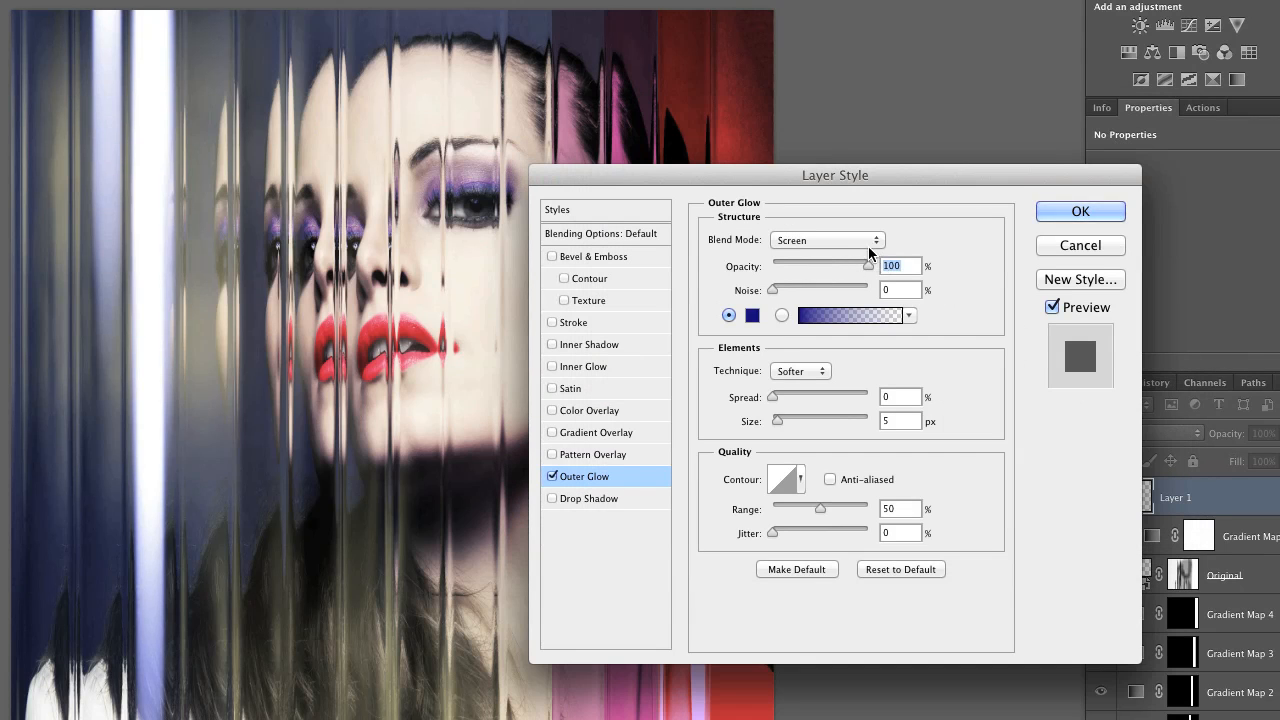
# Enlarge Layer 1's outer glow to 136 px and change its colour to the blue #004c92
pyautogui.click(817, 420)
pyautogui.moveTo(817, 413); pyautogui.dragTo(828, 415)
pyautogui.click(752, 318)
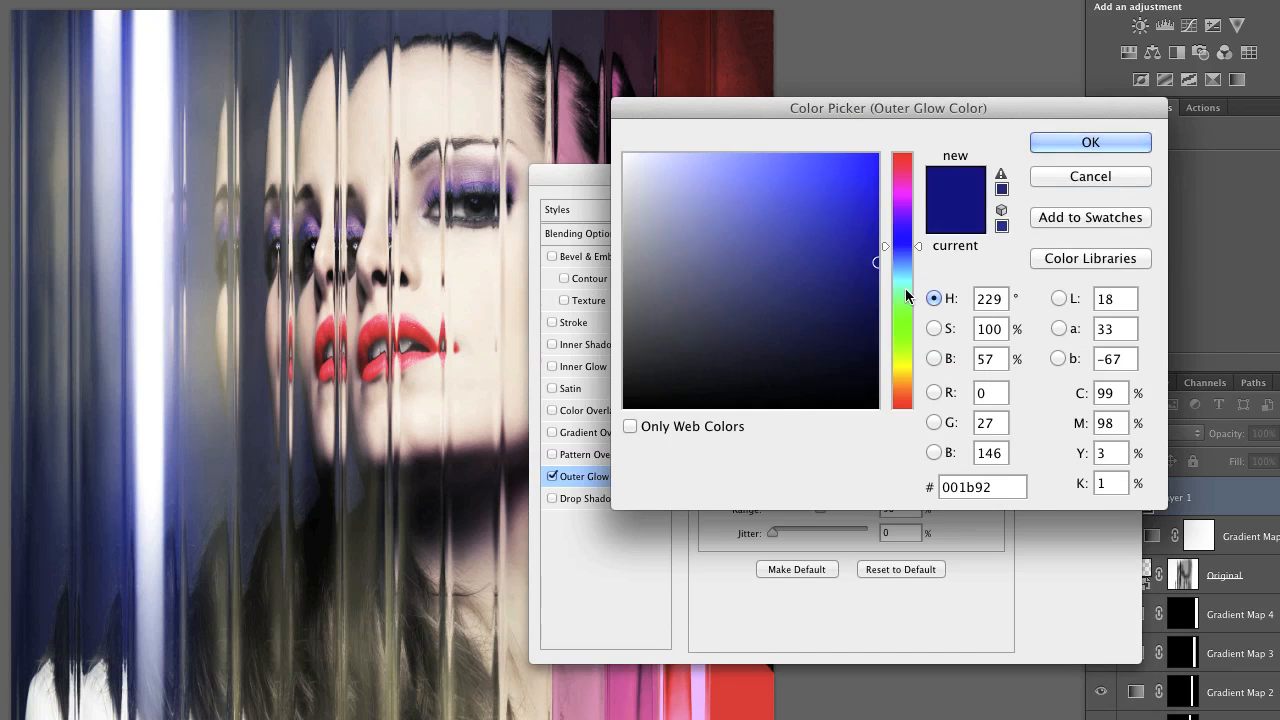
pyautogui.moveTo(907, 258); pyautogui.dragTo(904, 259)
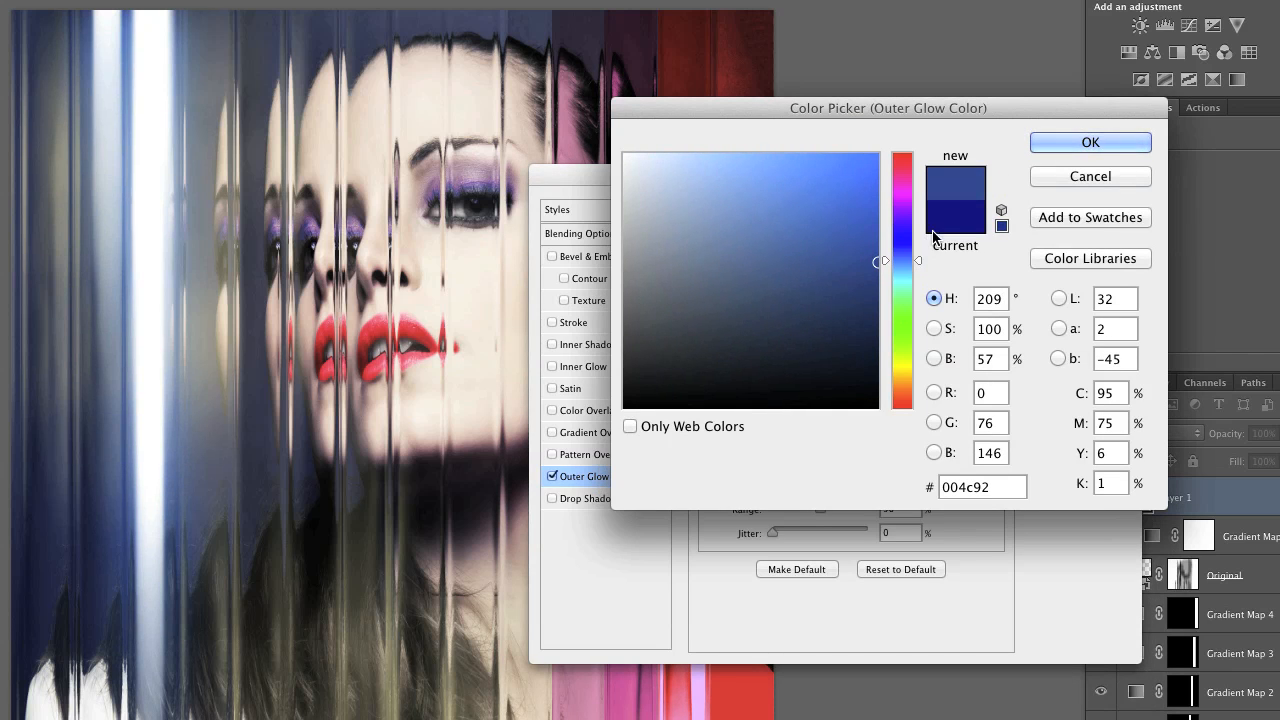
pyautogui.click(1096, 142)
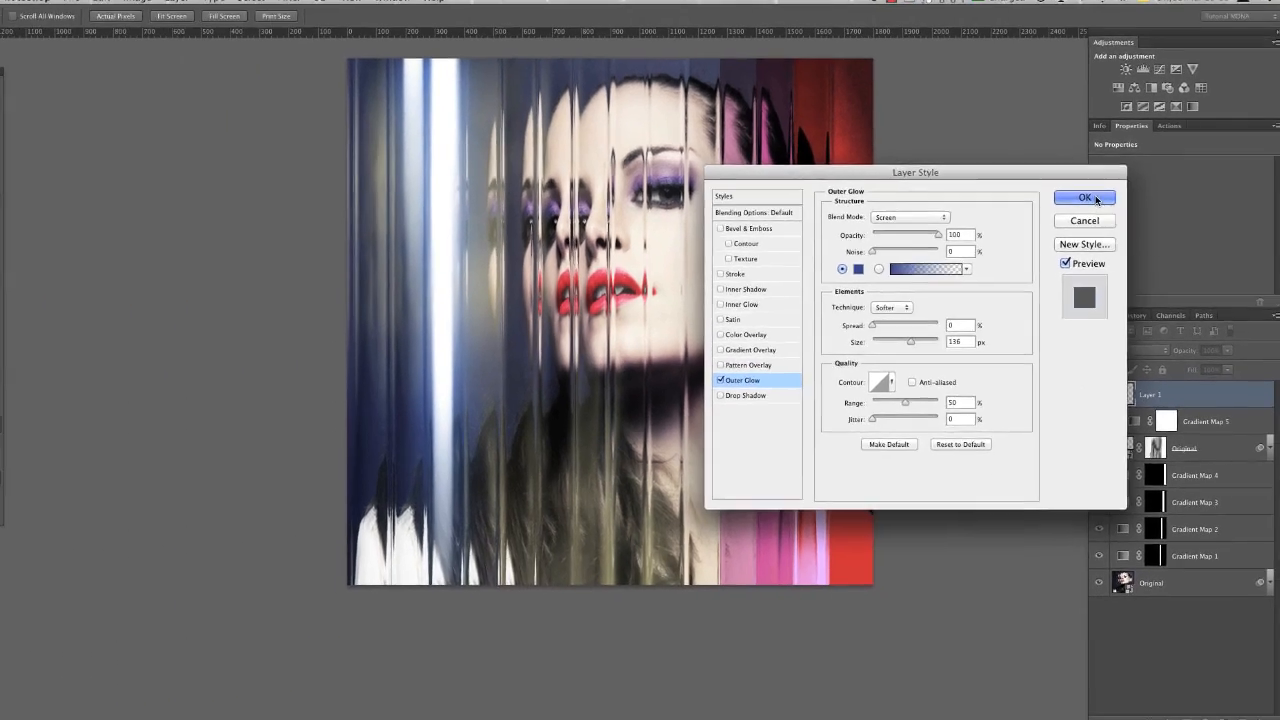
pyautogui.click(1080, 211)
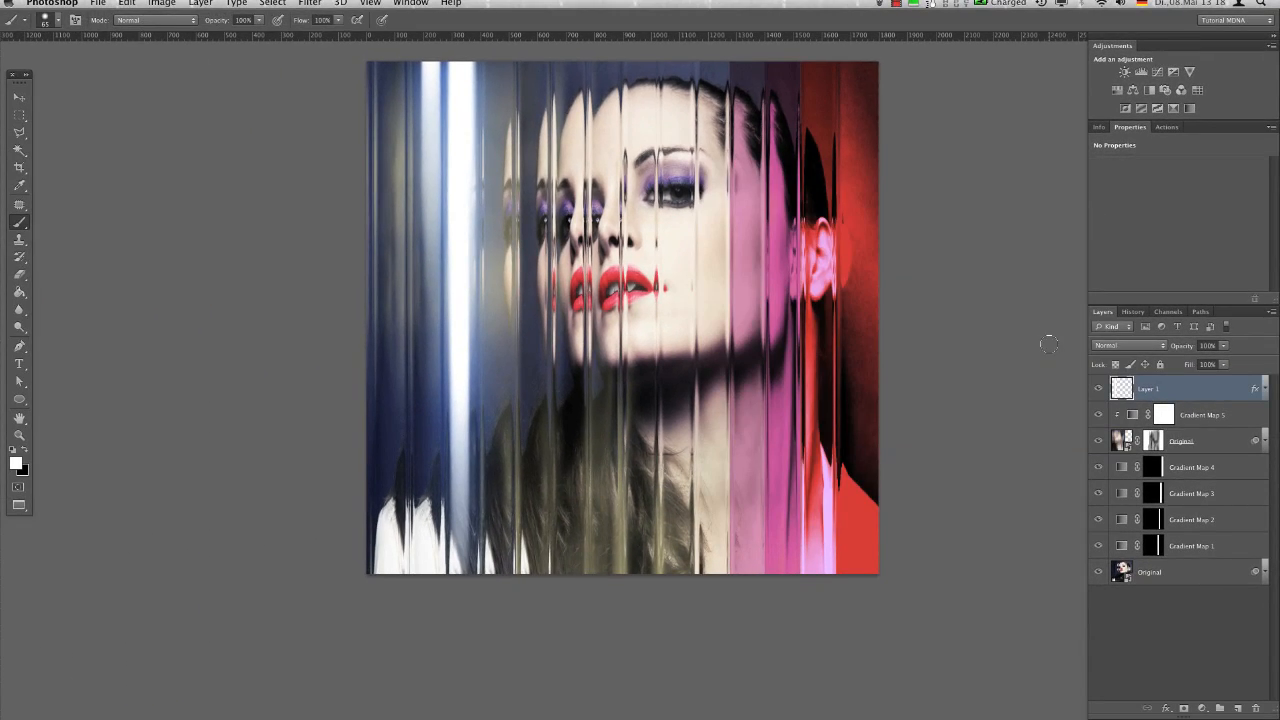
# Create a new layer above Layer 1 and dab small white spots along the image's top edge on the strip borders
pyautogui.click(1238, 708)
pyautogui.moveTo(391, 143); pyautogui.dragTo(386, 125)
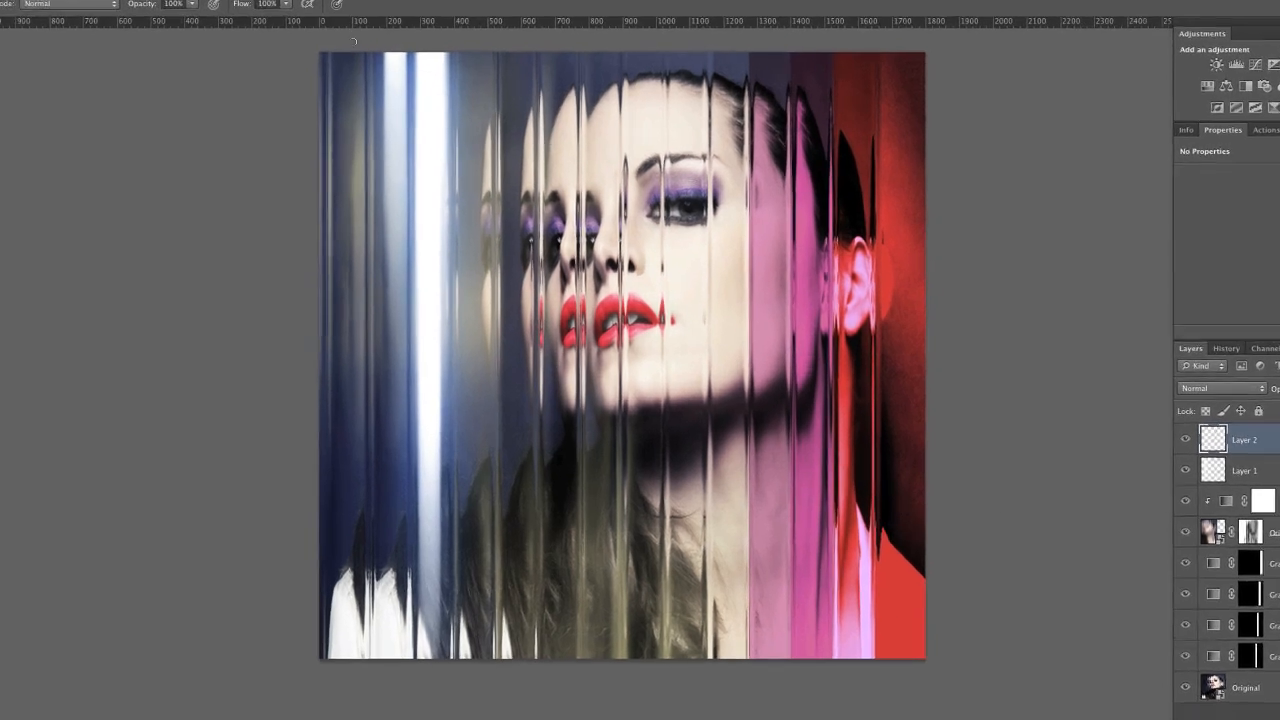
pyautogui.click(404, 65)
pyautogui.moveTo(384, 77); pyautogui.dragTo(384, 78)
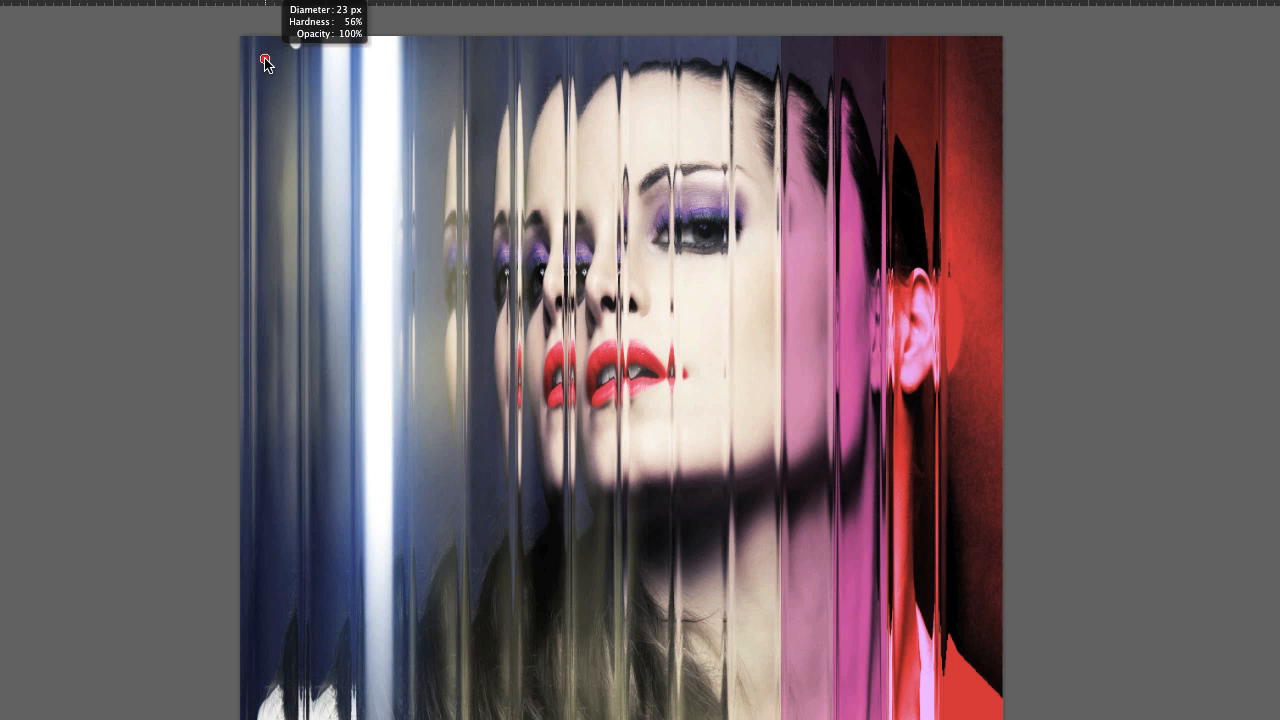
pyautogui.moveTo(265, 59); pyautogui.dragTo(263, 57)
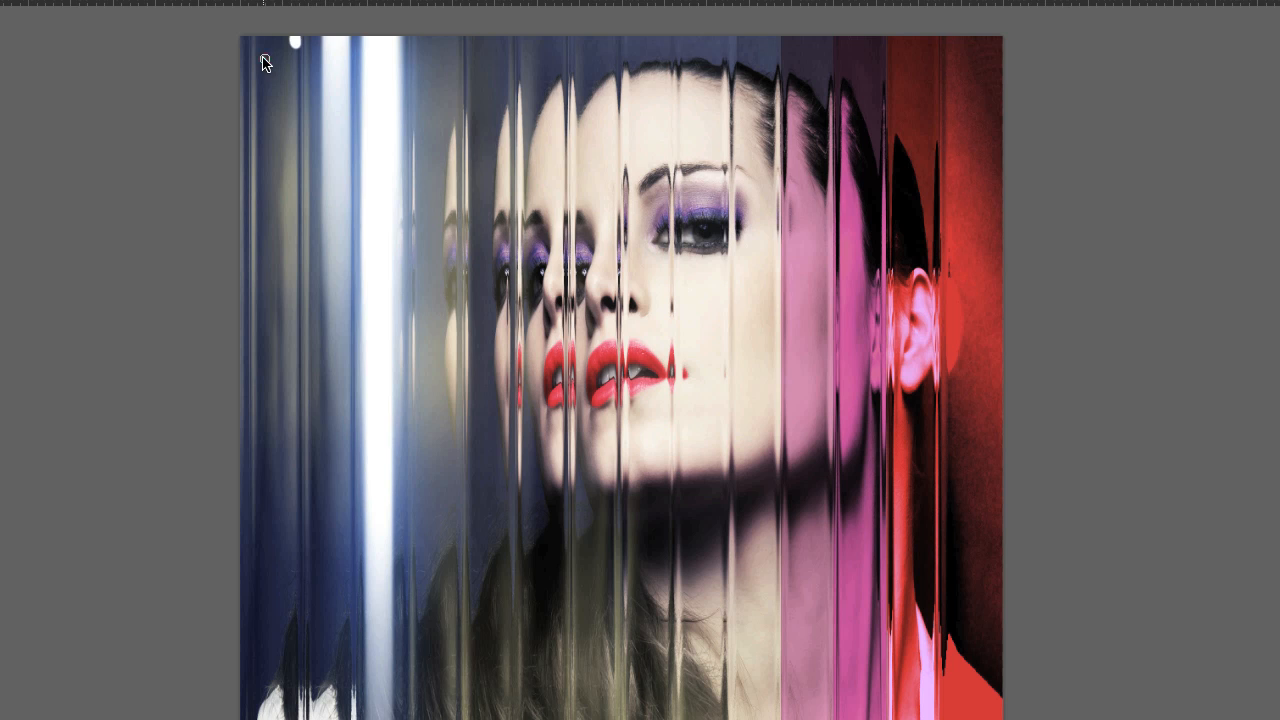
pyautogui.moveTo(452, 56); pyautogui.dragTo(453, 48)
pyautogui.click(448, 43)
pyautogui.moveTo(769, 74); pyautogui.dragTo(761, 76)
# Stretch Layer 2's white spots downward over most of the image height to form thin vertical streaks
pyautogui.hotkey('ctrl', 't')
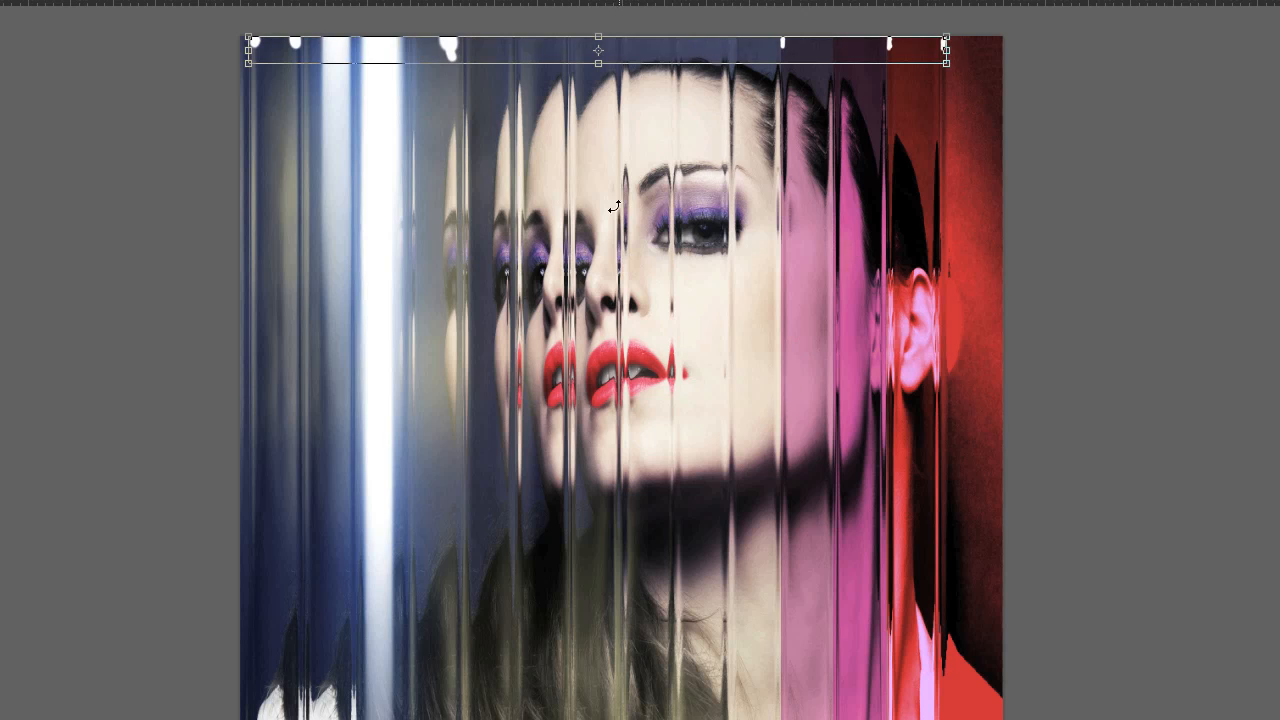
pyautogui.moveTo(604, 64); pyautogui.dragTo(622, 719)
pyautogui.moveTo(629, 608); pyautogui.dragTo(630, 605)
pyautogui.press('Return')
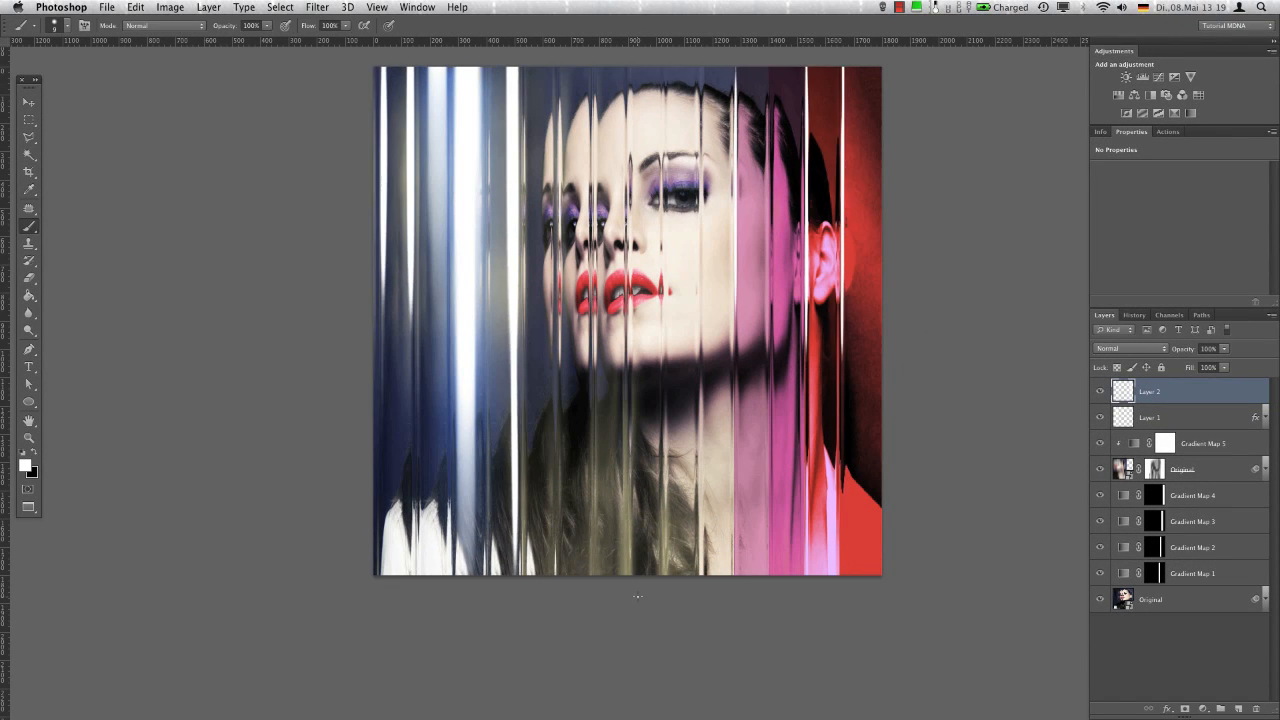
# Motion Blur Layer 2's thin streaks at -90° and 844 pixels, and copy Layer 1's outer glow style onto Layer 2
pyautogui.click(315, 9)
pyautogui.moveTo(350, 175)
pyautogui.click(520, 303)
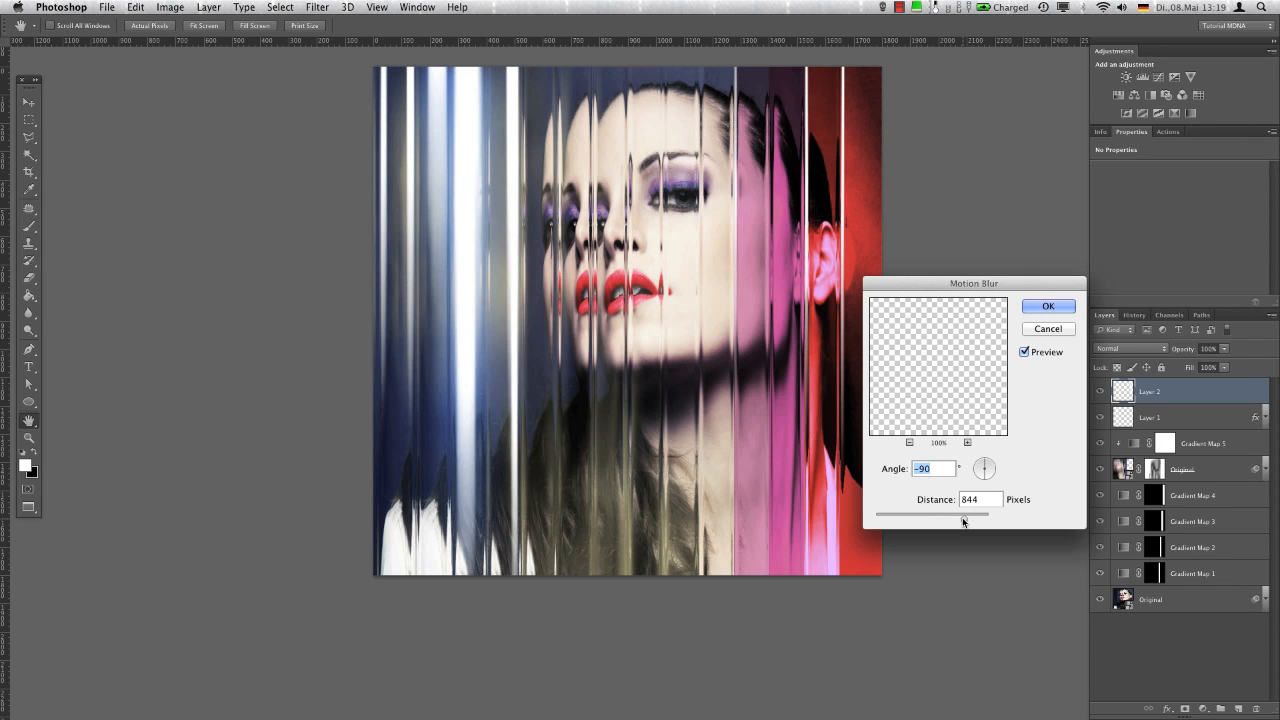
pyautogui.click(1048, 306)
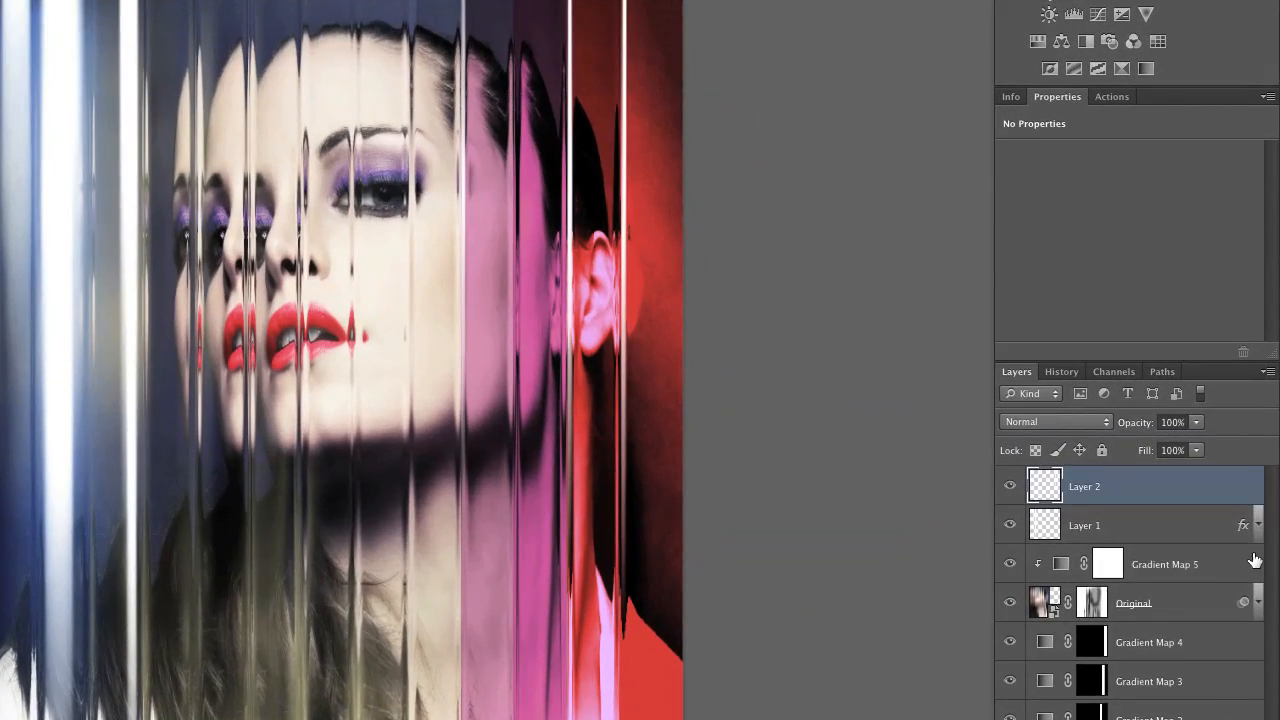
pyautogui.moveTo(1245, 531)
pyautogui.mouseDown()
pyautogui.moveTo(1234, 491)
pyautogui.moveTo(1240, 503)
pyautogui.mouseUp()
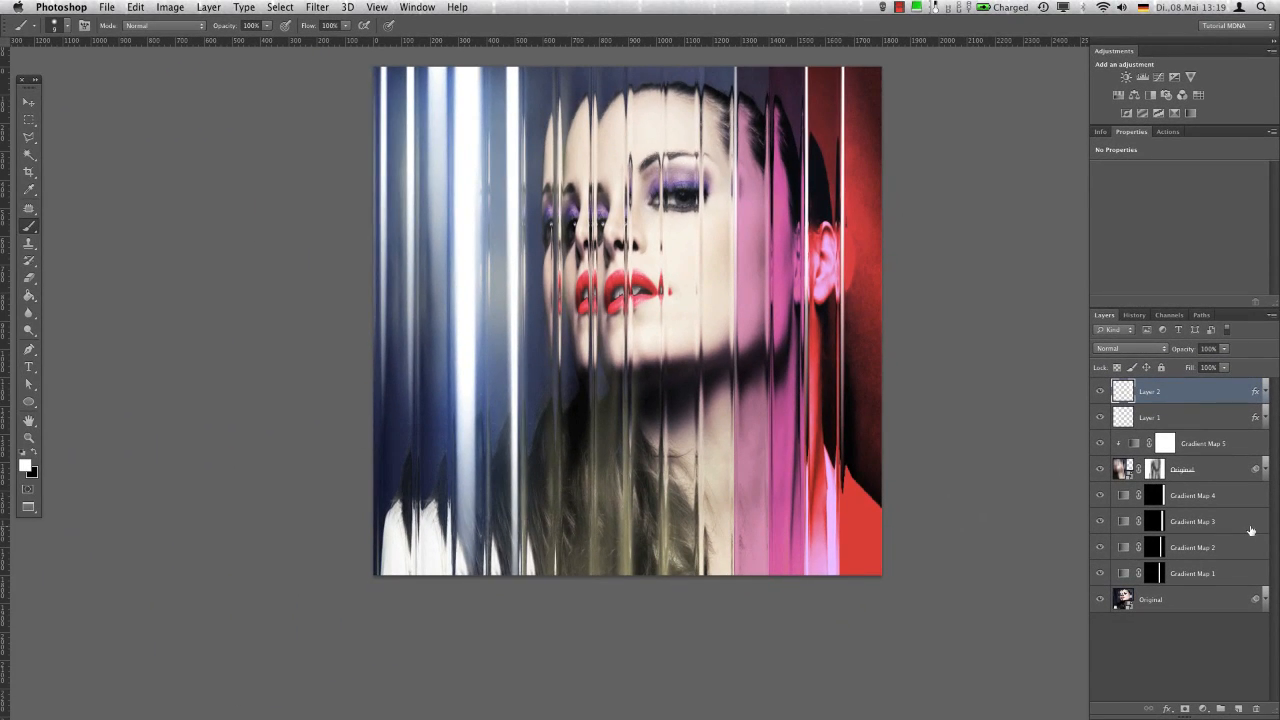
# Create a new layer above Layer 2 and paint black vertical strokes of varying height and width along the image's whole bottom edge
pyautogui.click(1238, 708)
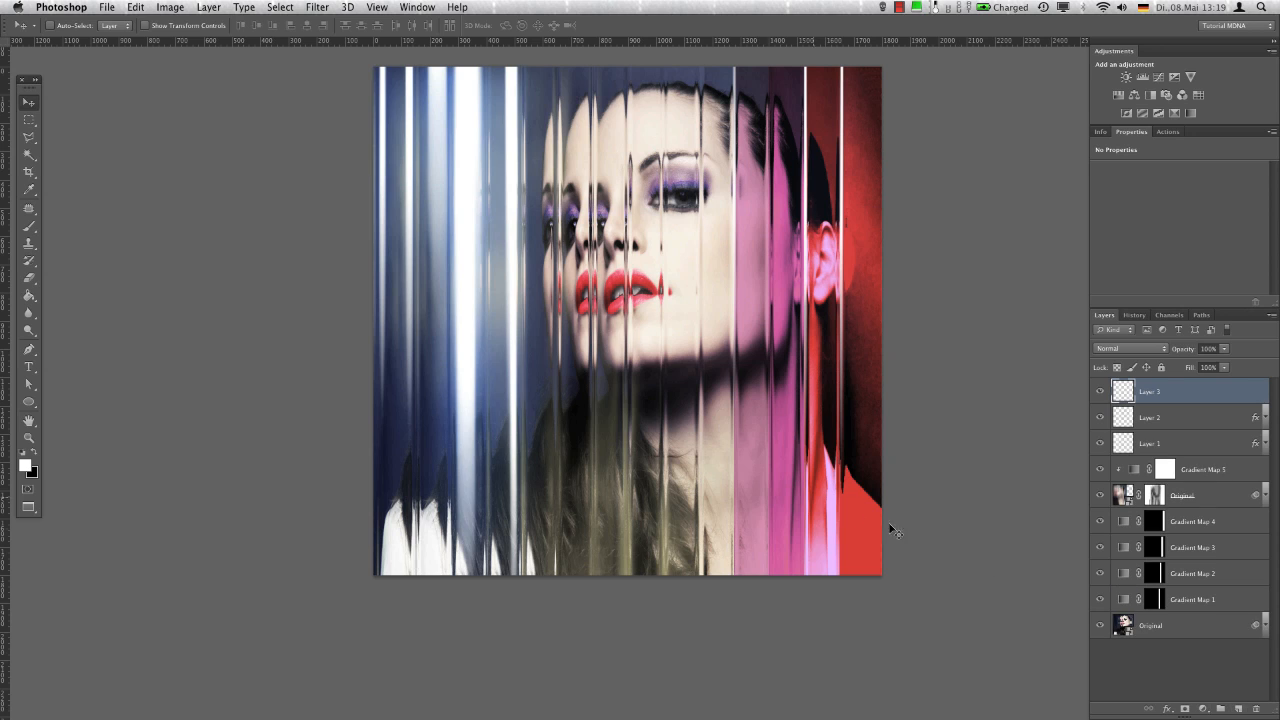
pyautogui.press('x')
pyautogui.moveTo(441, 450); pyautogui.dragTo(435, 577)
pyautogui.moveTo(472, 465)
pyautogui.mouseDown()
pyautogui.moveTo(472, 581)
pyautogui.moveTo(501, 518)
pyautogui.moveTo(500, 580)
pyautogui.mouseUp()
pyautogui.moveTo(535, 468); pyautogui.dragTo(536, 584)
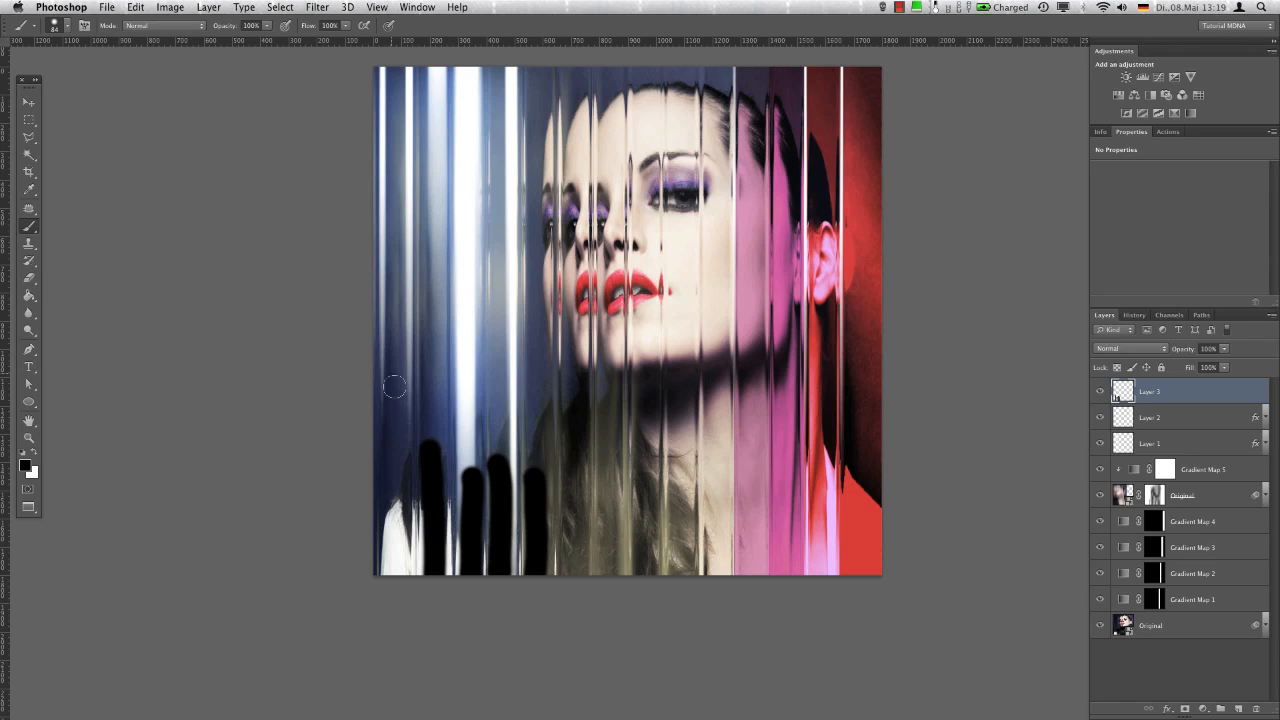
pyautogui.moveTo(395, 368); pyautogui.dragTo(404, 594)
pyautogui.moveTo(572, 500); pyautogui.dragTo(568, 486)
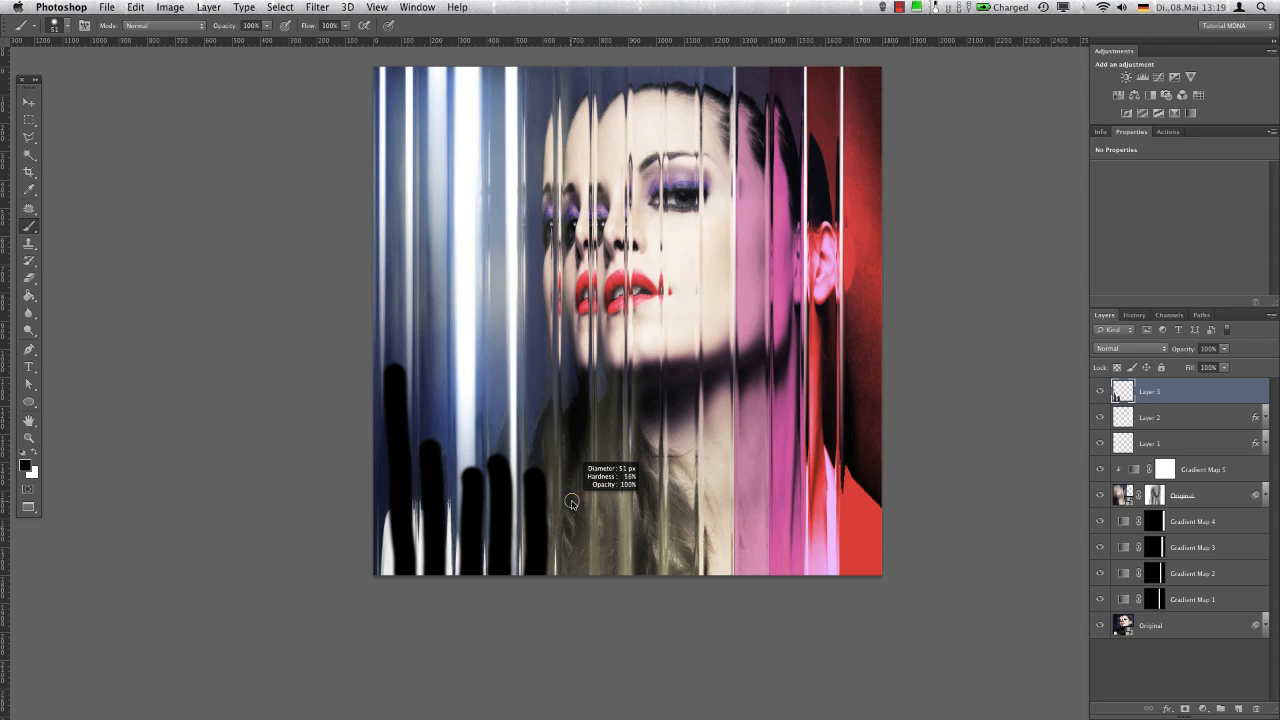
pyautogui.moveTo(568, 426); pyautogui.dragTo(572, 578)
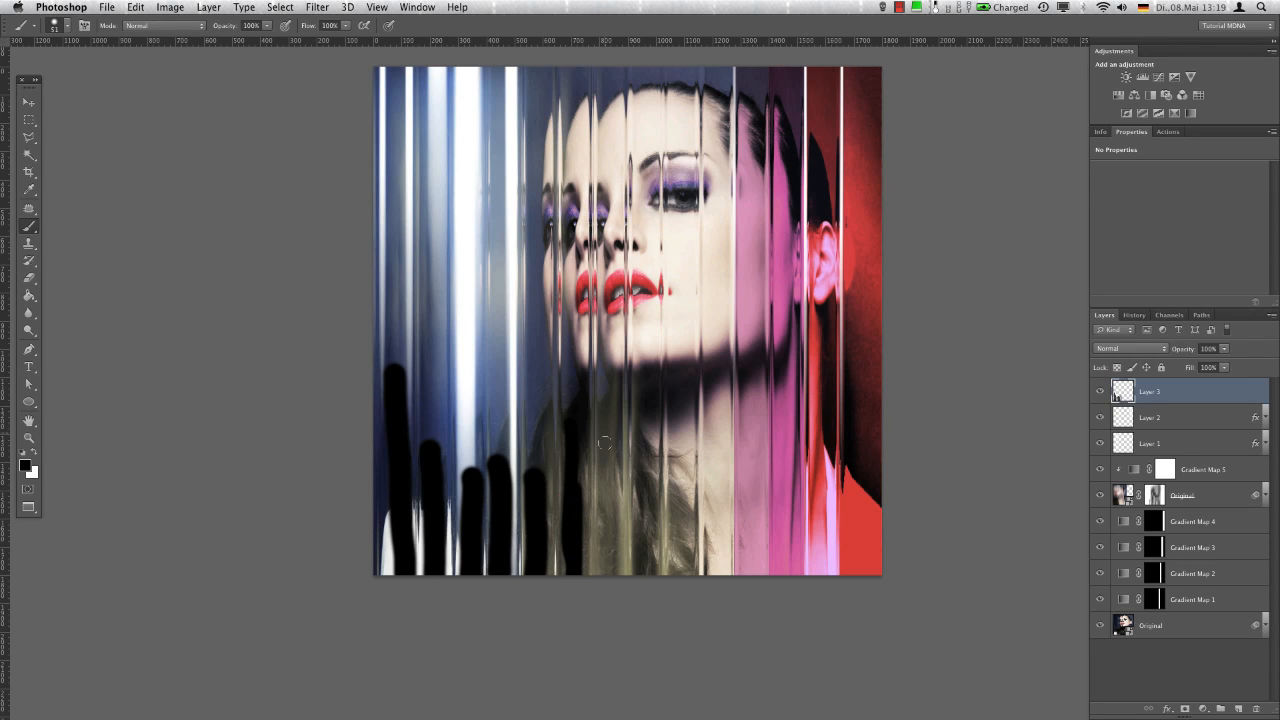
pyautogui.moveTo(605, 408); pyautogui.dragTo(604, 608)
pyautogui.moveTo(647, 460); pyautogui.dragTo(646, 580)
pyautogui.moveTo(681, 490); pyautogui.dragTo(680, 578)
pyautogui.moveTo(716, 480); pyautogui.dragTo(720, 584)
pyautogui.moveTo(752, 402); pyautogui.dragTo(753, 580)
pyautogui.moveTo(785, 380); pyautogui.dragTo(791, 576)
pyautogui.moveTo(826, 376); pyautogui.dragTo(820, 578)
pyautogui.moveTo(862, 378); pyautogui.dragTo(860, 578)
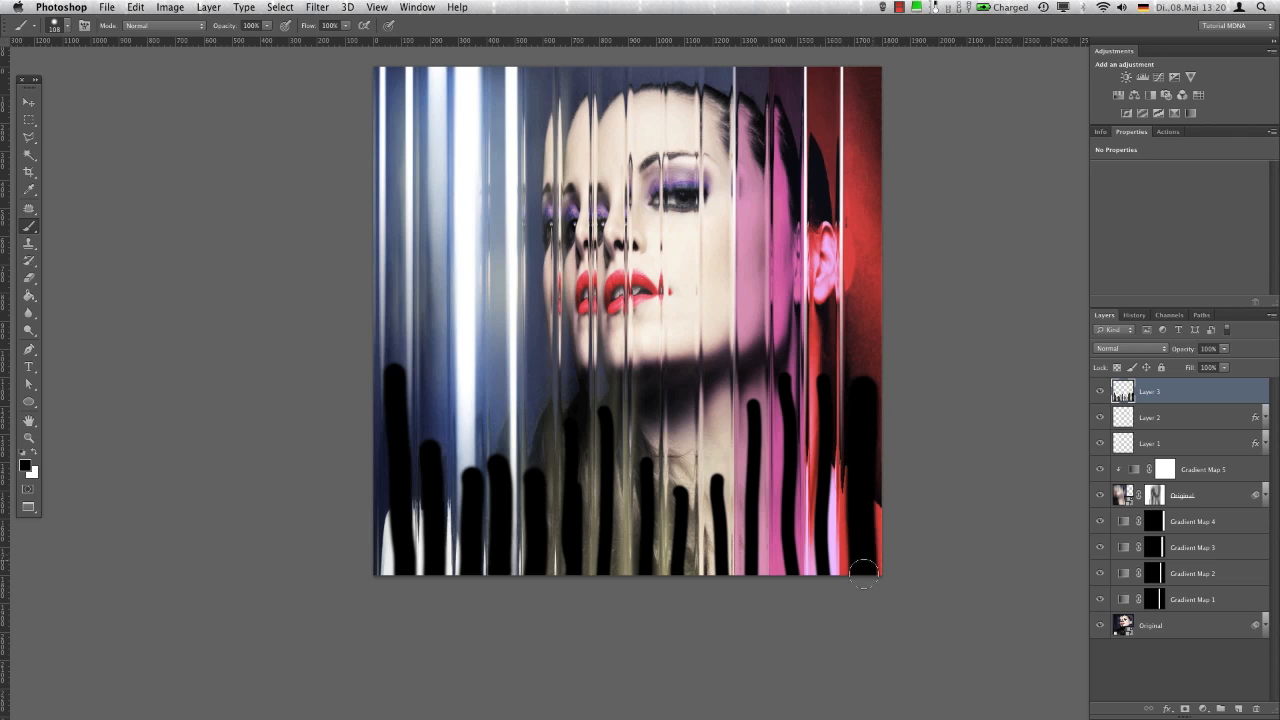
# Stretch the black strokes upward to about 215% height
pyautogui.hotkey('ctrl', 't')
pyautogui.moveTo(629, 358); pyautogui.dragTo(623, 104)
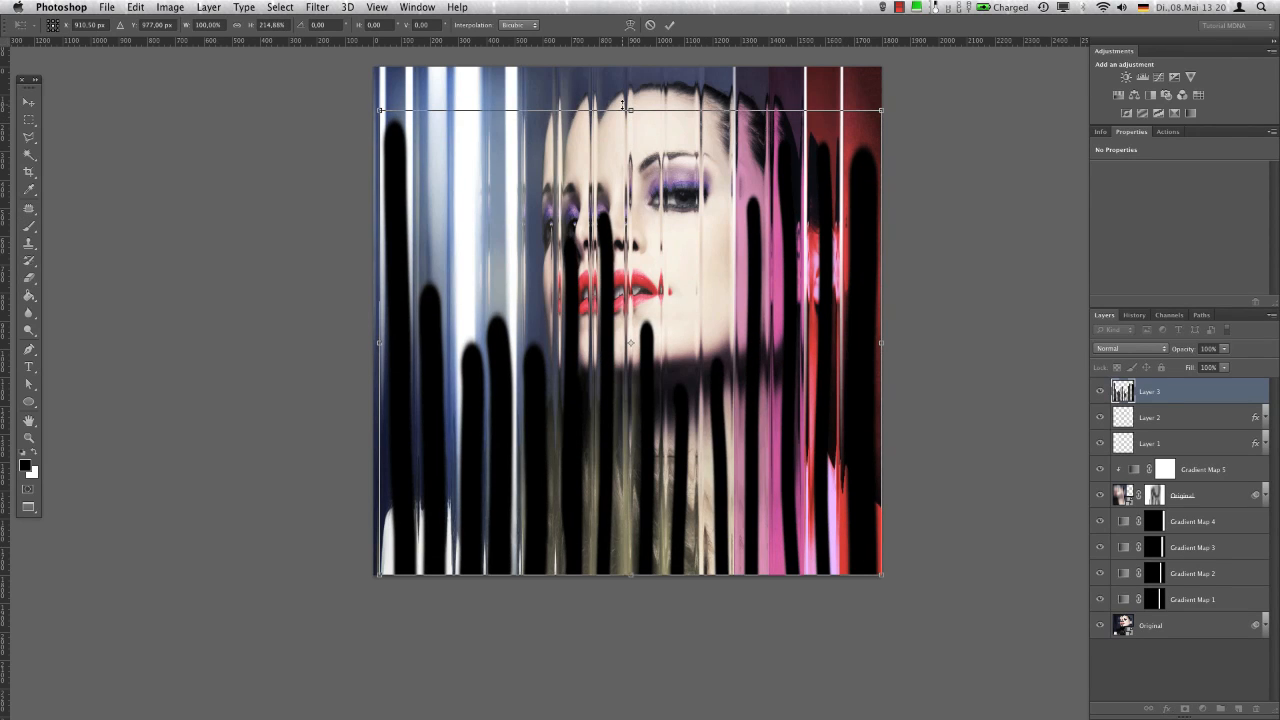
pyautogui.press('Return')
# Apply a Motion Blur to the black strokes on Layer 3 at angle -90° and distance 844 pixels
pyautogui.click(317, 7)
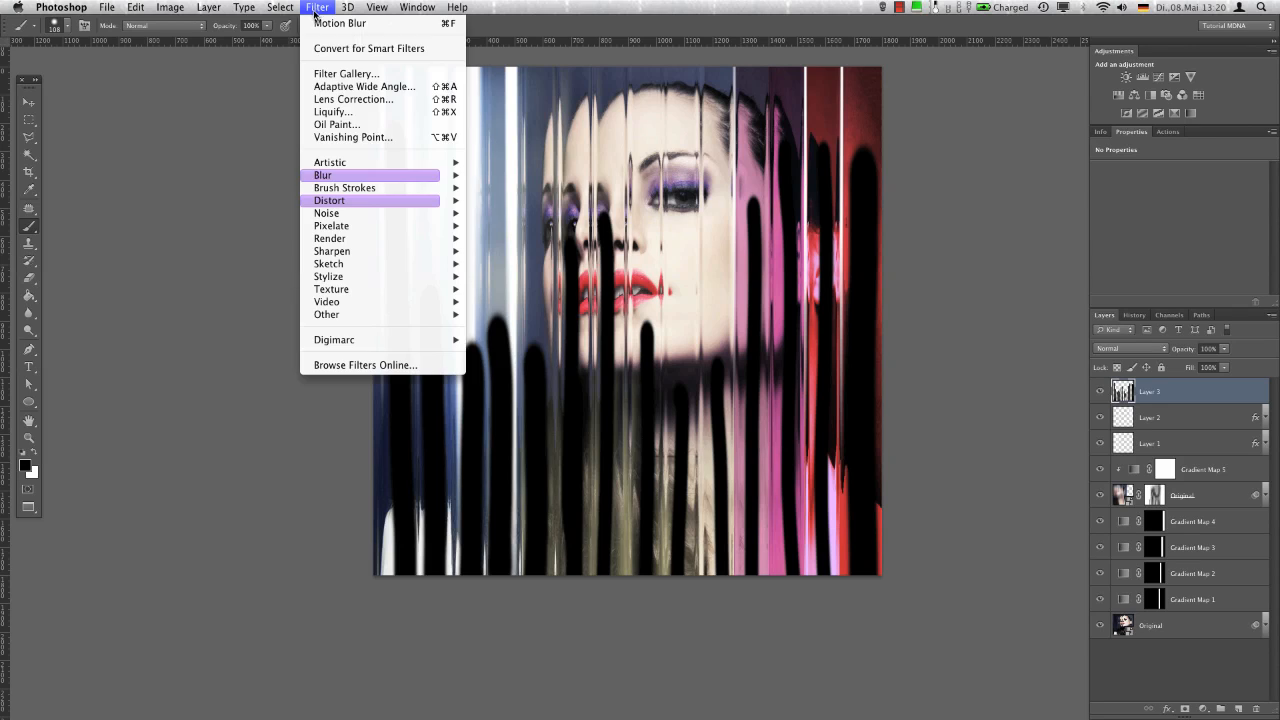
pyautogui.moveTo(383, 180)
pyautogui.click(515, 301)
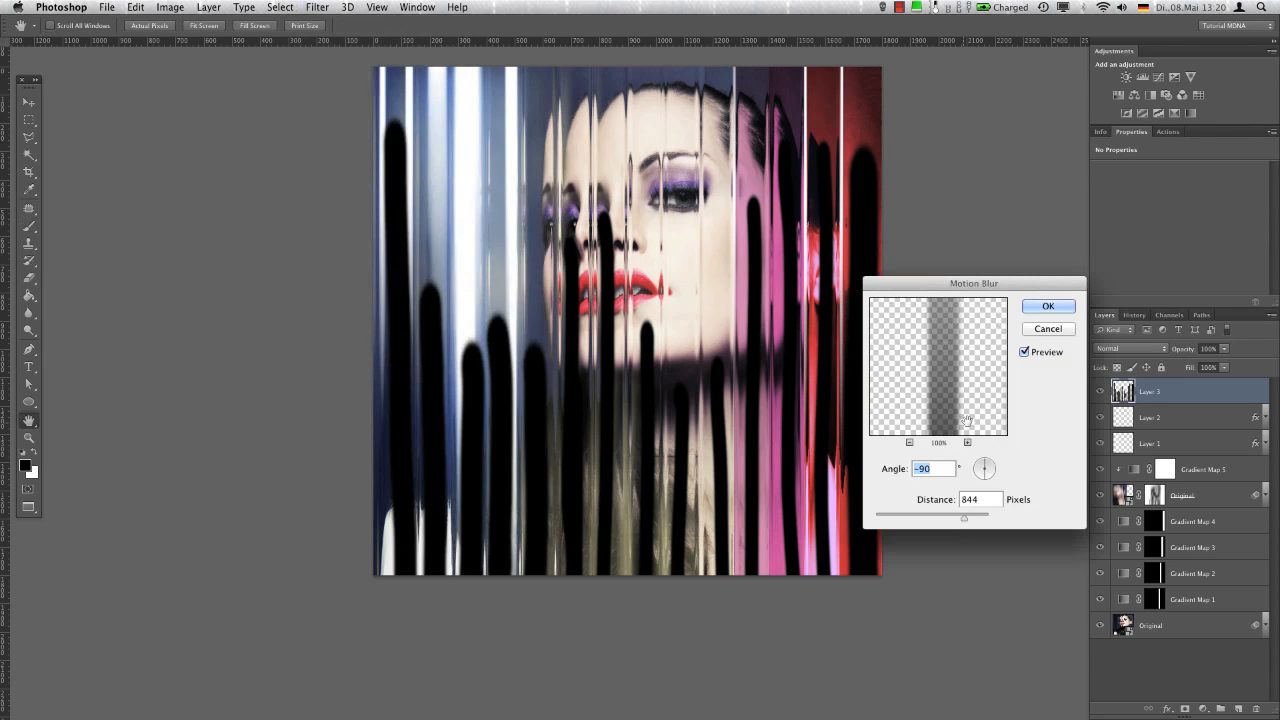
pyautogui.click(1046, 306)
# Set Layer 3's blend mode to Soft Light and its opacity to 65%
pyautogui.click(1130, 348)
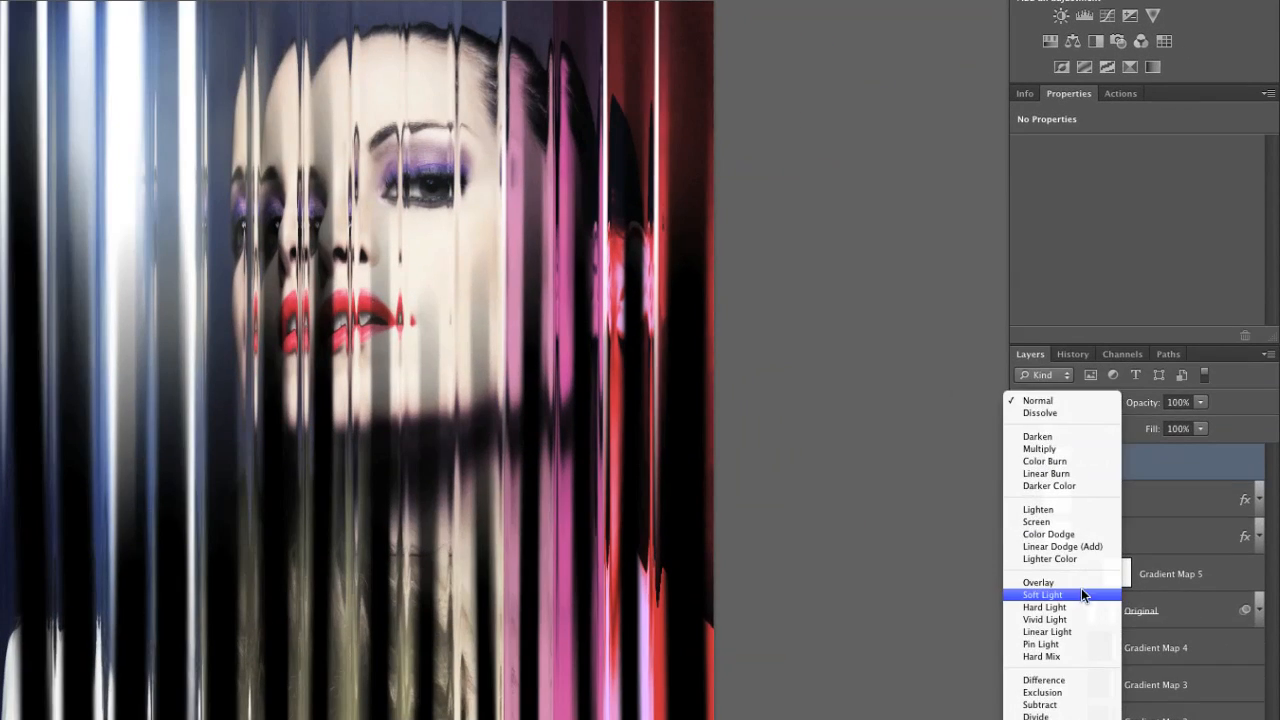
pyautogui.click(1043, 596)
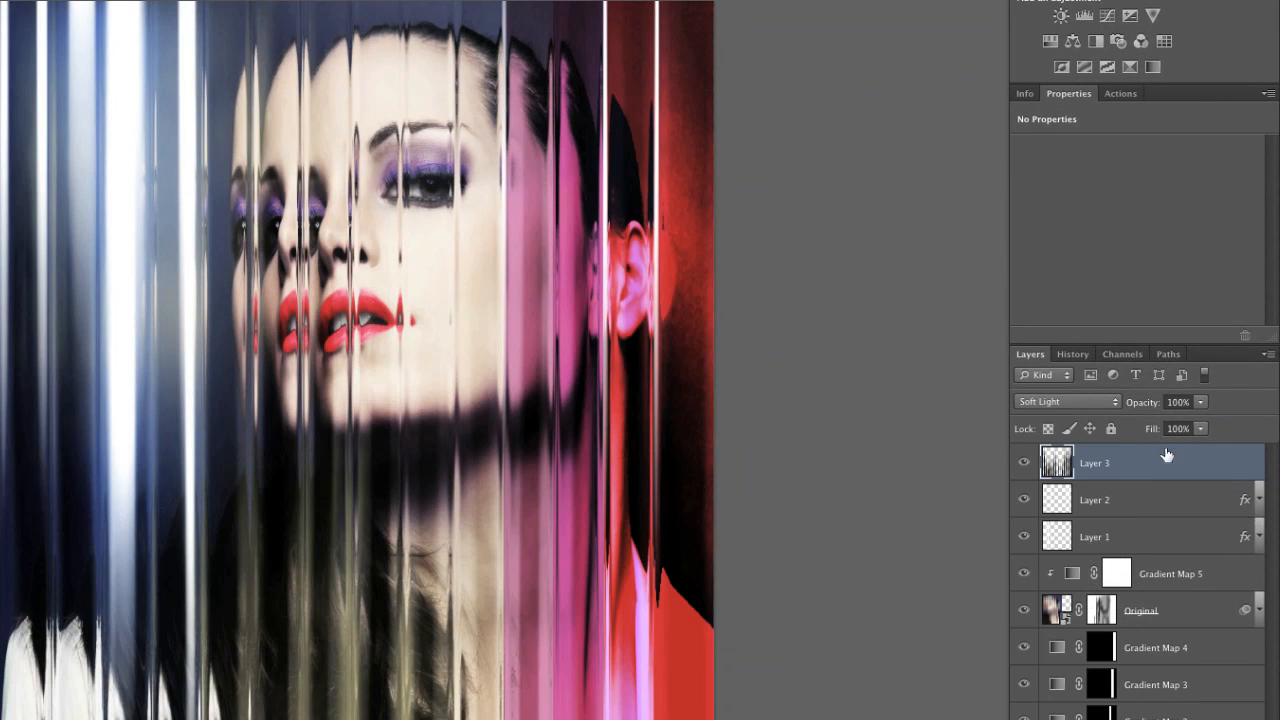
pyautogui.moveTo(1142, 408); pyautogui.dragTo(1109, 416)
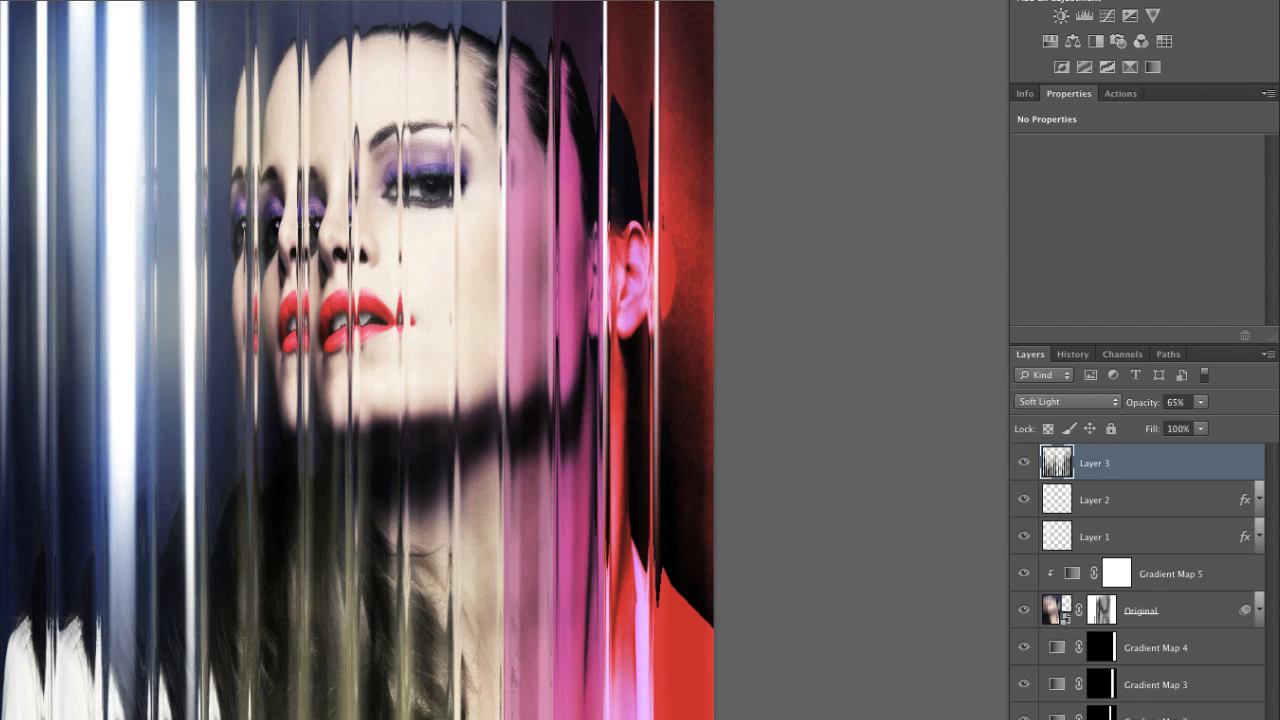
# Group the layers from Layer 3 down to Gradient Map 1 and name the group "Color & Reflection"
pyautogui.keyDown('shift'); pyautogui.click(1243, 609); pyautogui.keyUp('shift')
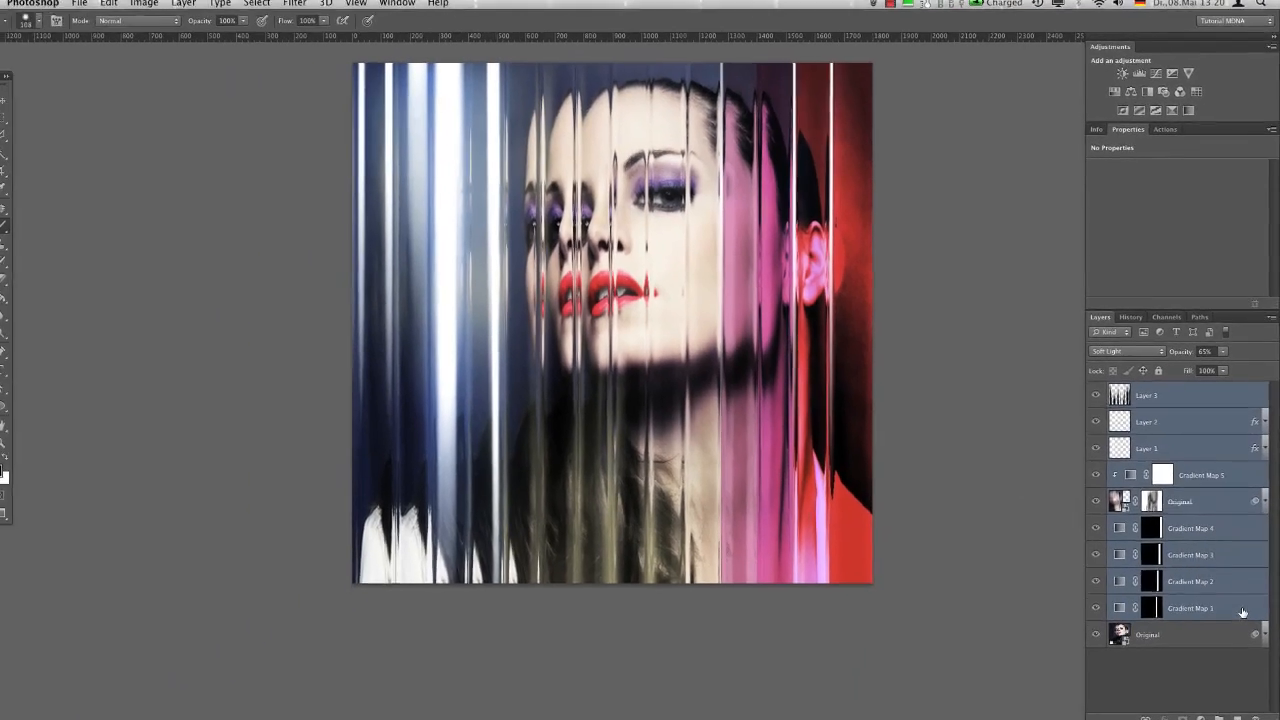
pyautogui.press('super+g')
pyautogui.doubleClick(1150, 388)
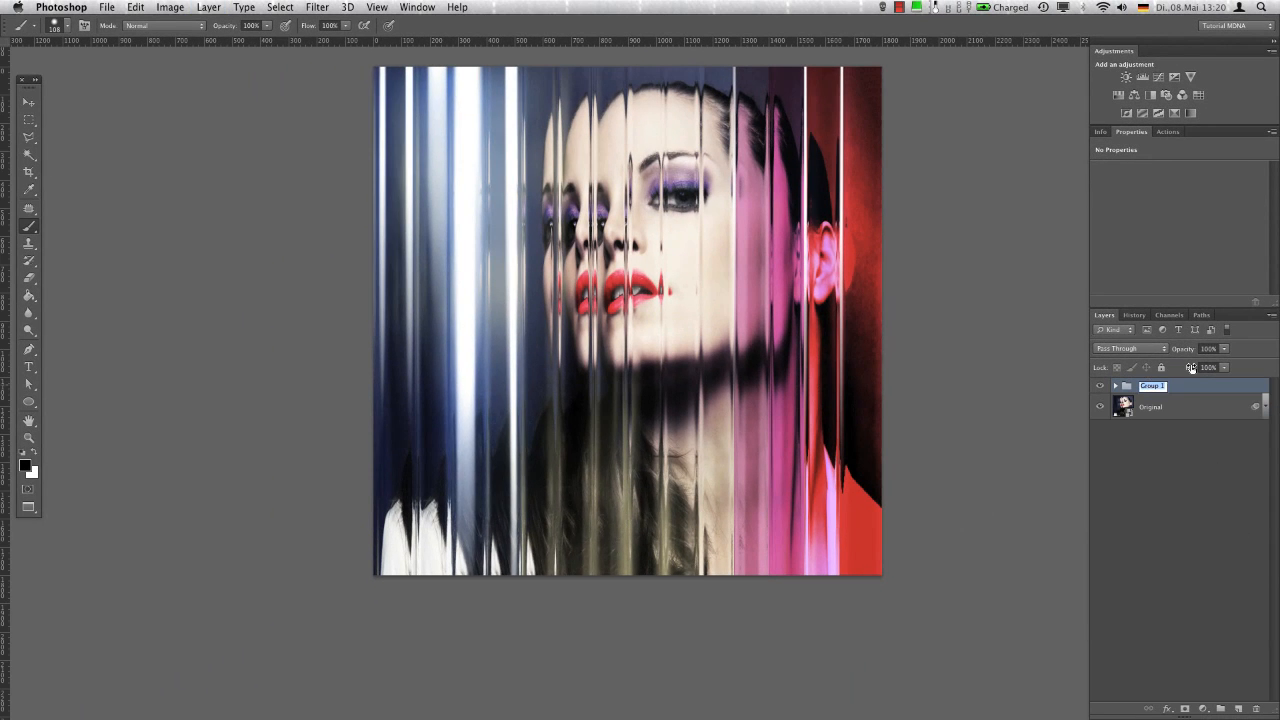
pyautogui.write('Color & Reflection')
pyautogui.press('Return')
# Add a Black & White adjustment layer above the Color & Reflection group and set its blend mode to Soft Light
pyautogui.click(1204, 709)
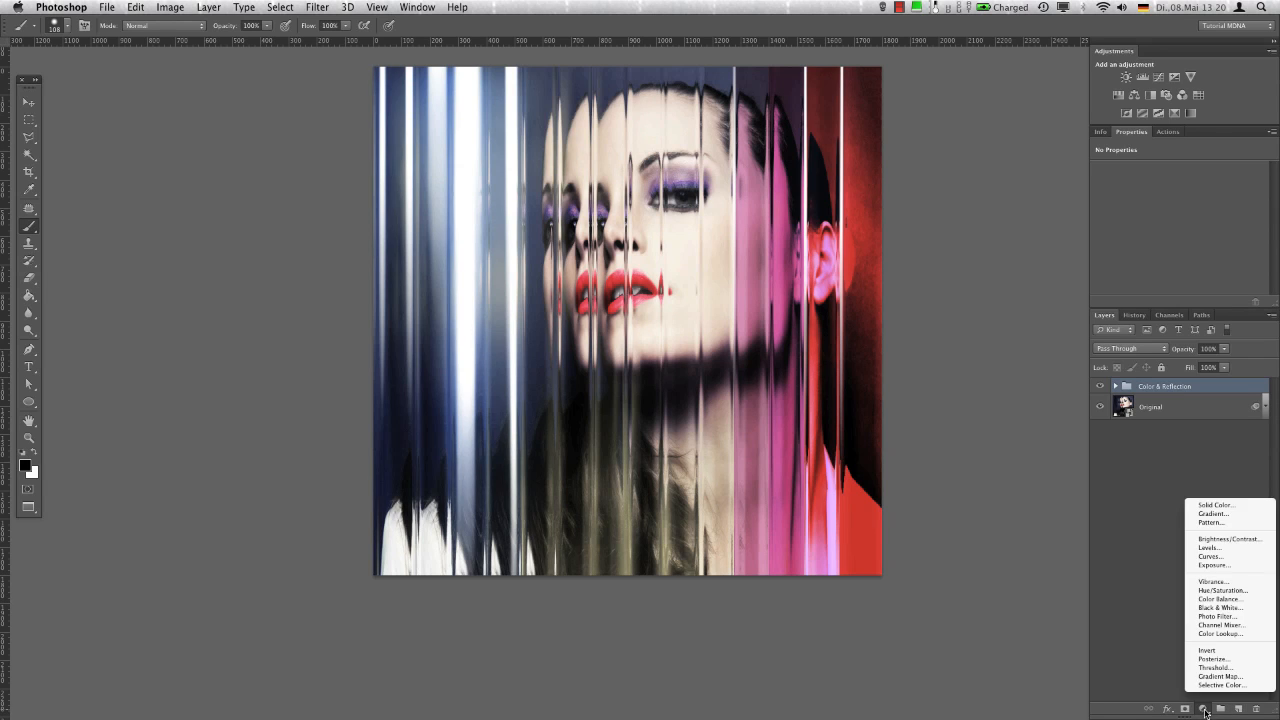
pyautogui.click(1248, 608)
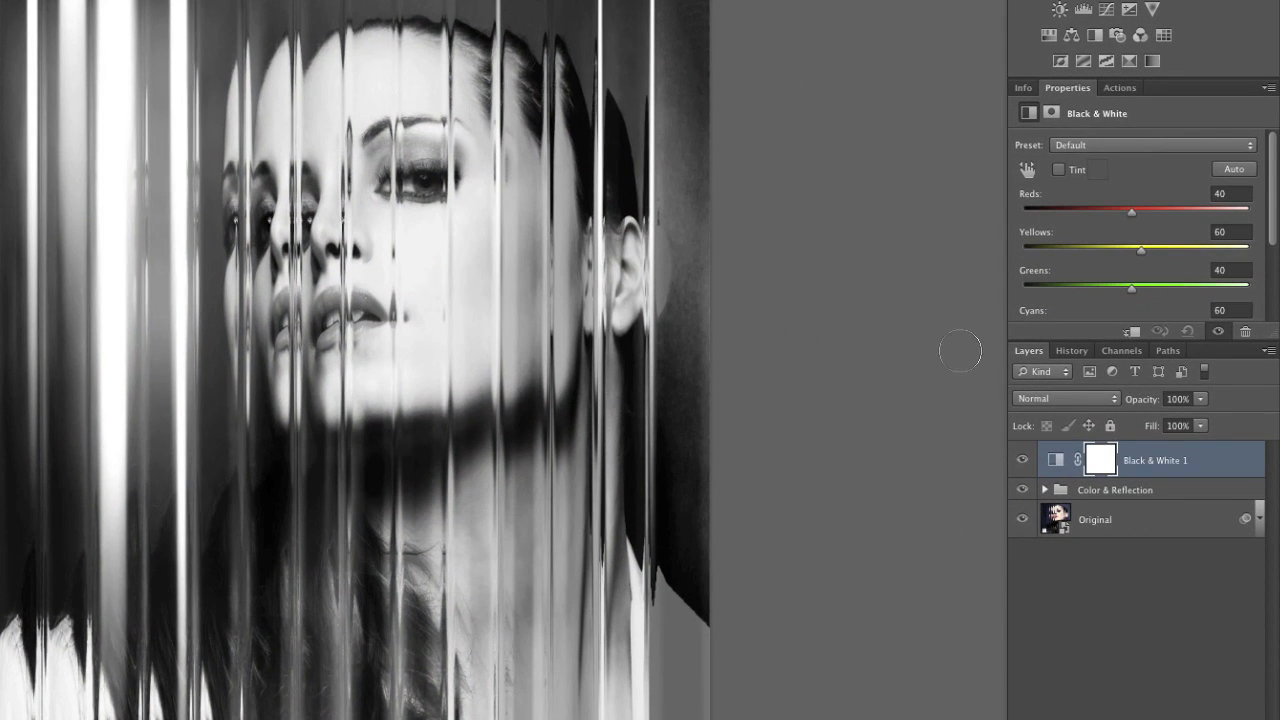
pyautogui.click(1100, 398)
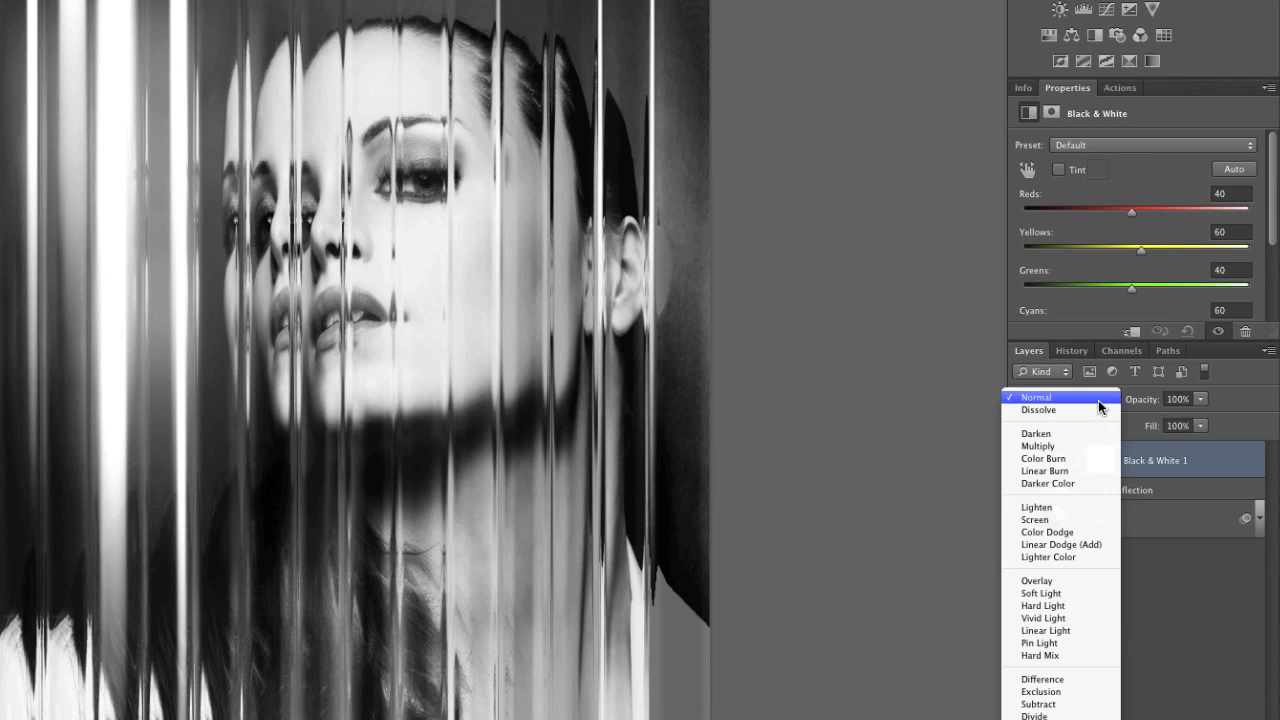
pyautogui.click(1052, 593)
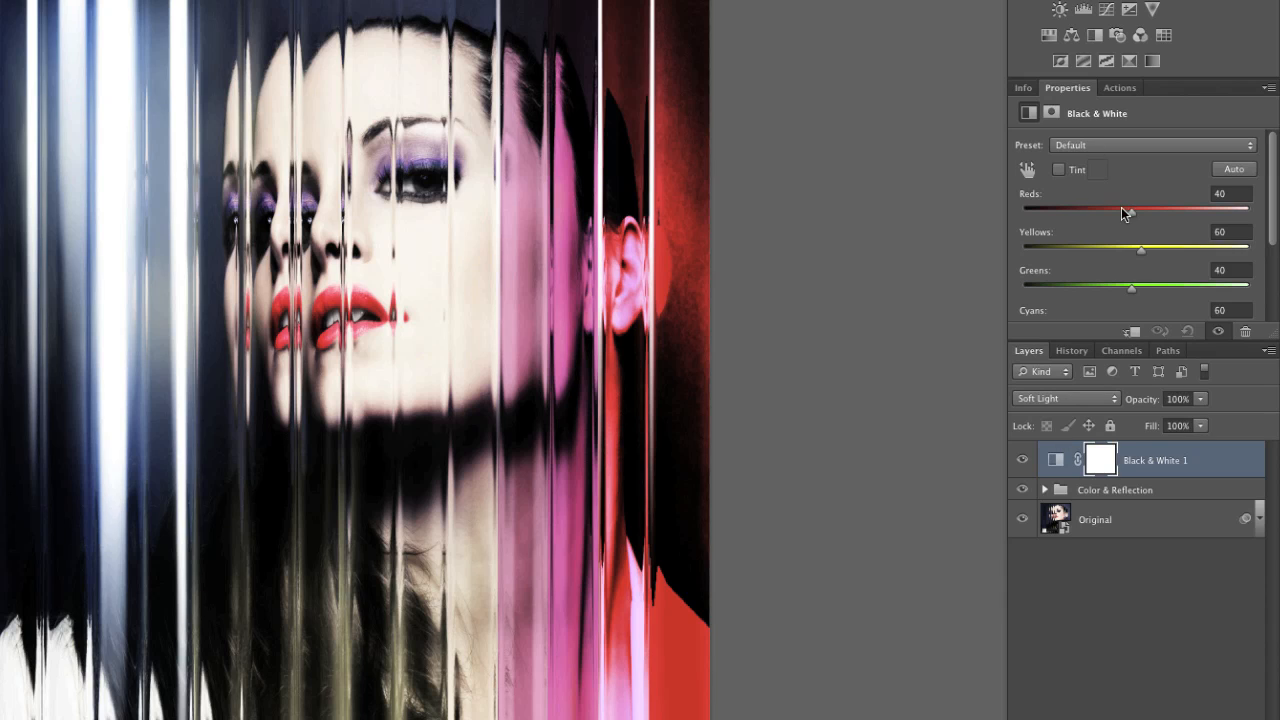
# Set the Black & White 1 adjustment's Reds to -200, Yellows to 300 and Blues to 10, and its layer opacity to 78%
pyautogui.moveTo(1121, 207); pyautogui.dragTo(1010, 216)
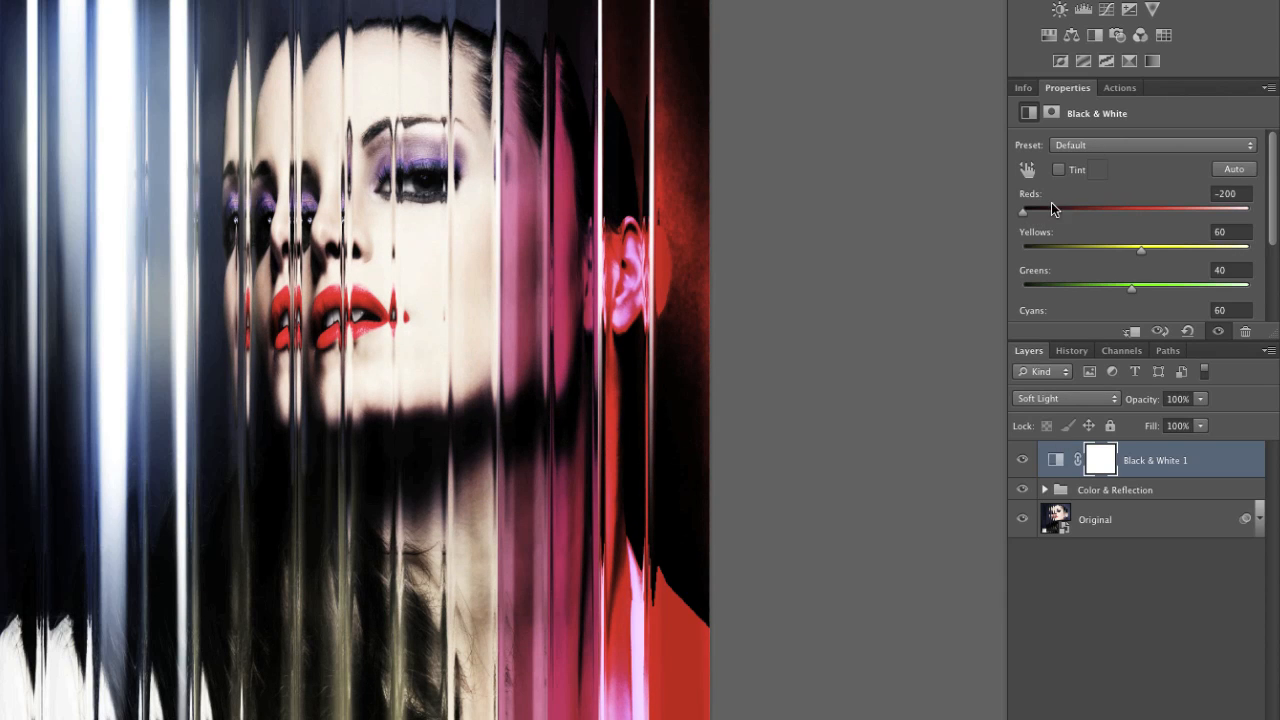
pyautogui.moveTo(1149, 248); pyautogui.dragTo(1275, 248)
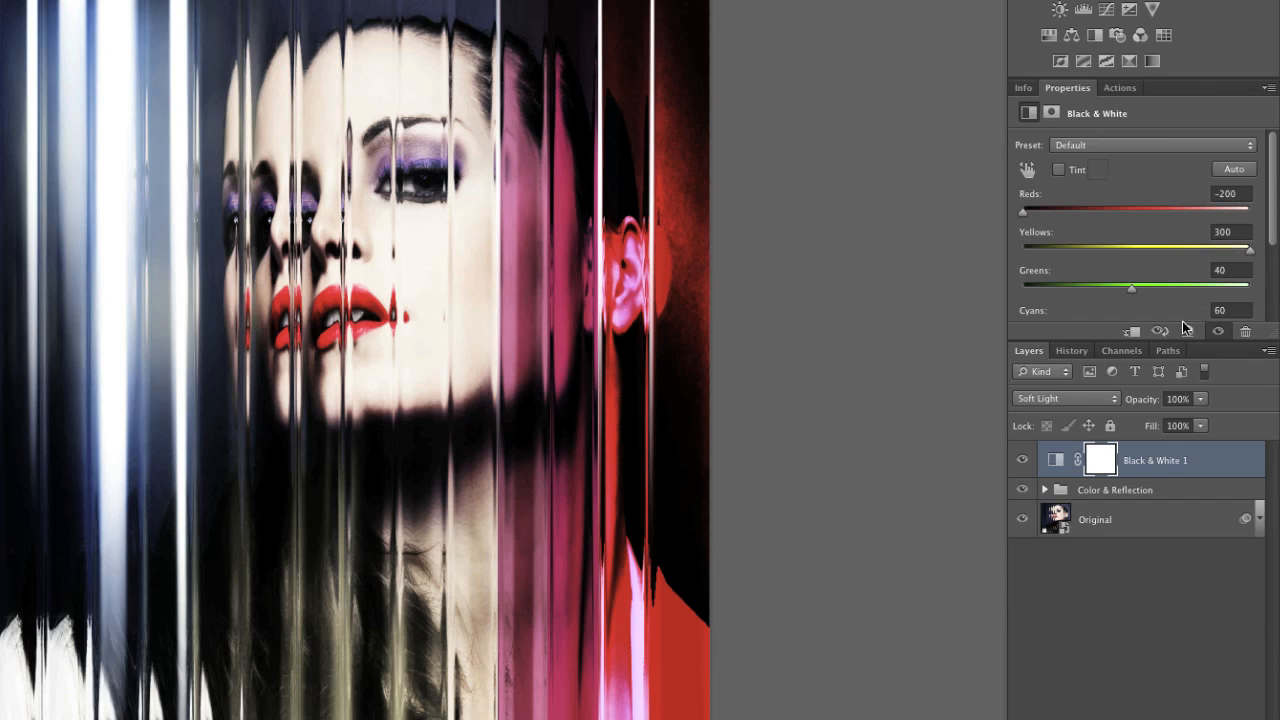
pyautogui.moveTo(1175, 463); pyautogui.dragTo(1177, 471)
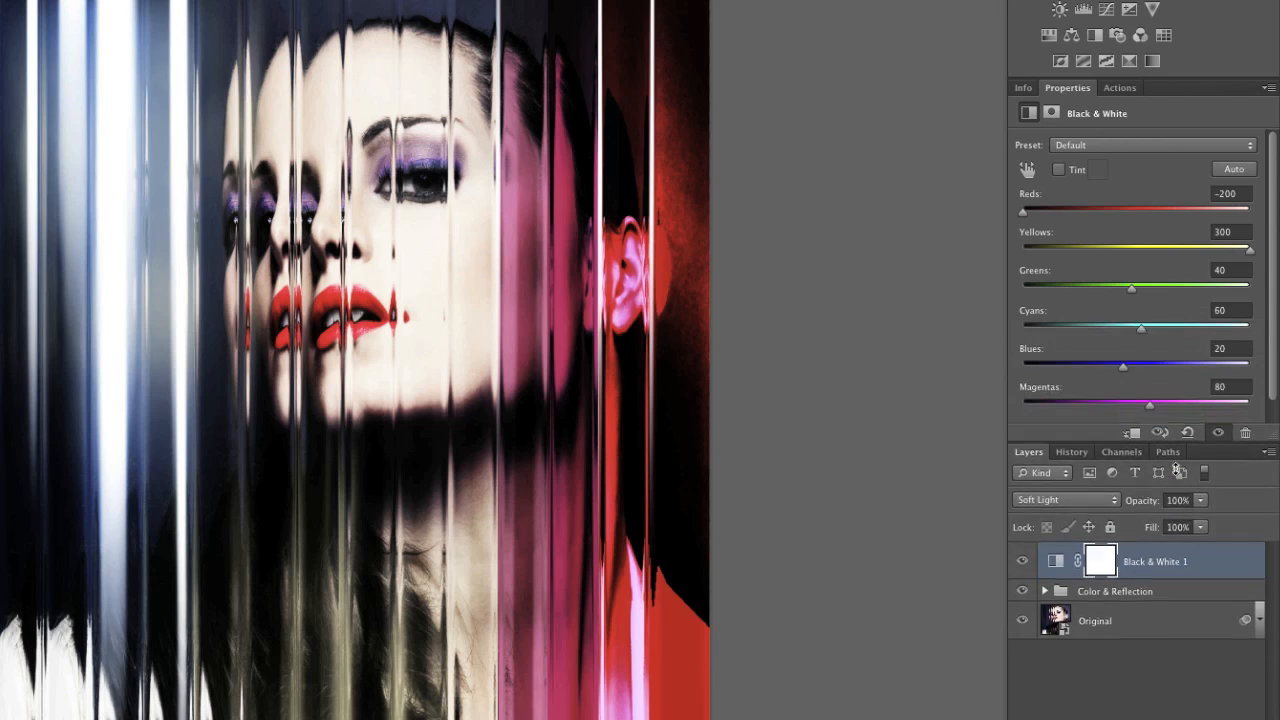
pyautogui.moveTo(1123, 368); pyautogui.dragTo(1146, 387)
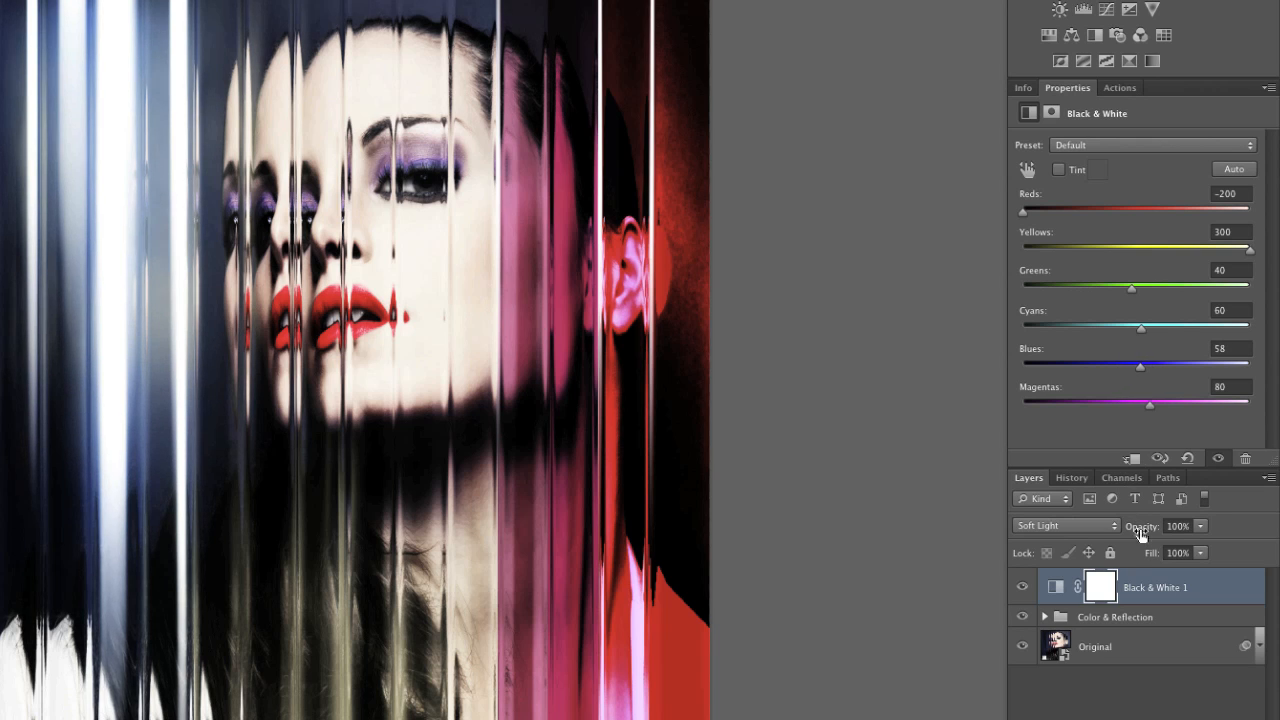
pyautogui.moveTo(1129, 367); pyautogui.dragTo(1117, 370)
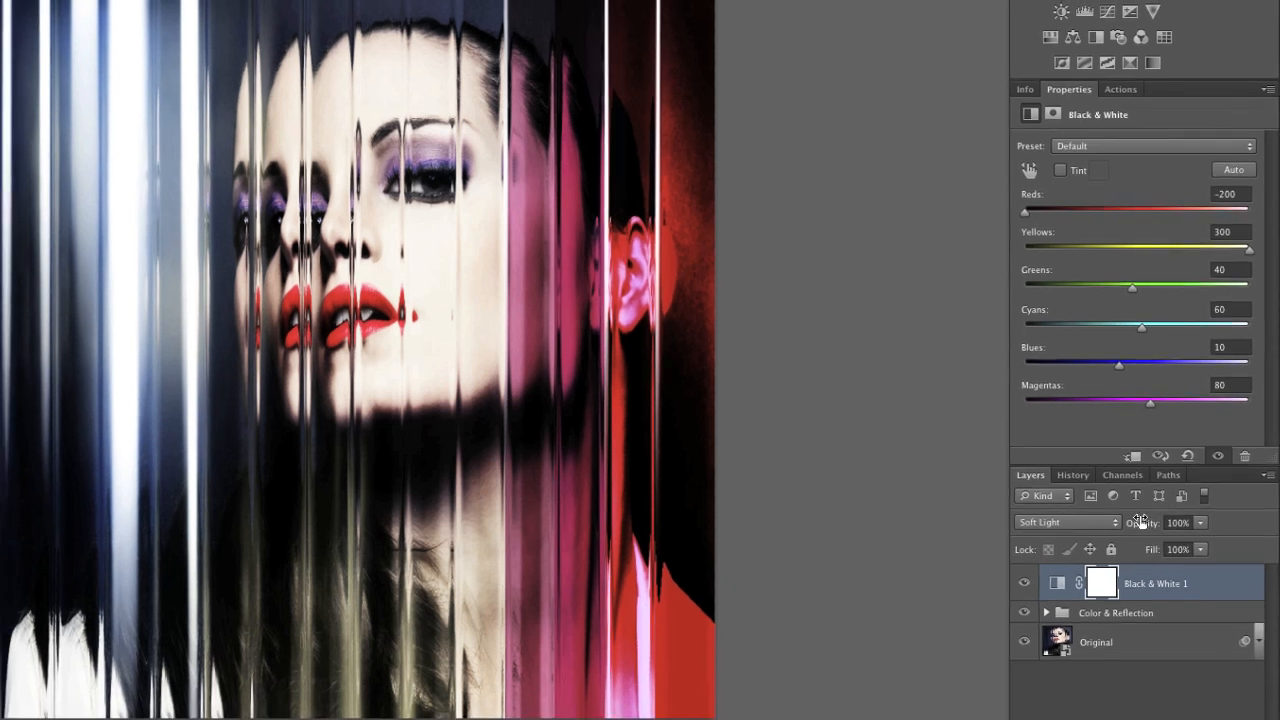
pyautogui.moveTo(1140, 522); pyautogui.dragTo(1112, 531)
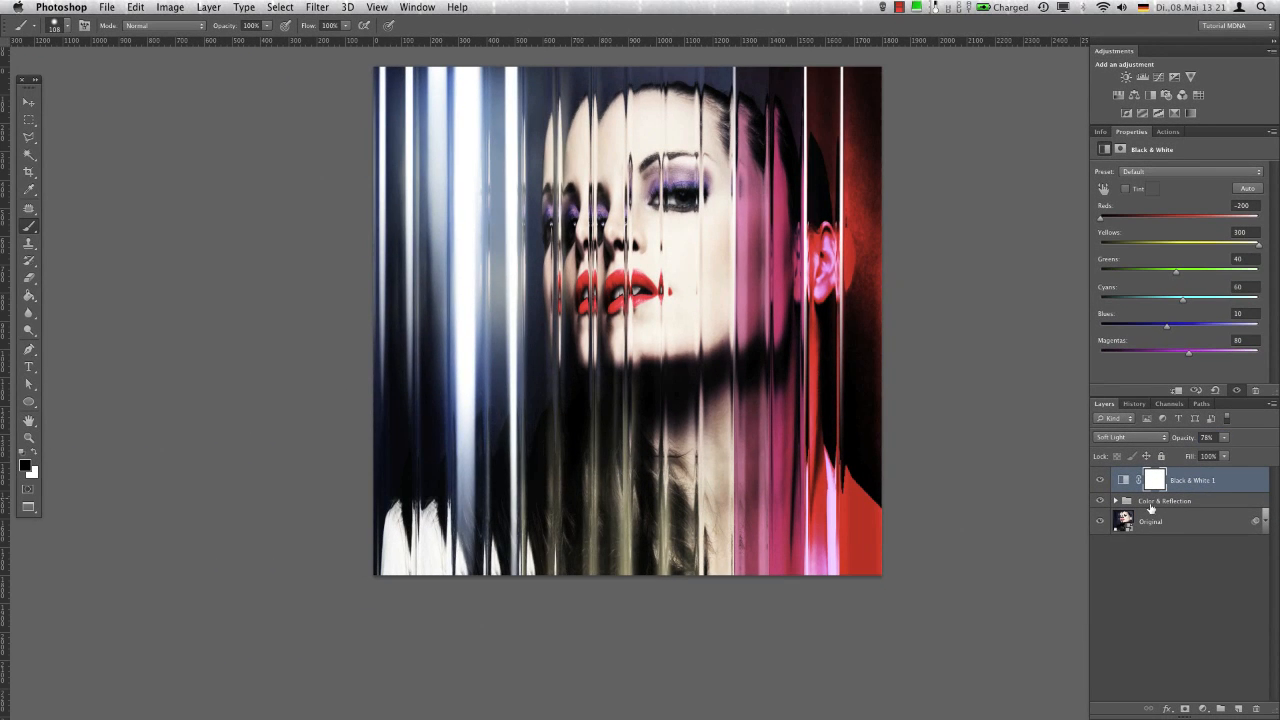
# Paint black with a large soft brush on the Black & White 1 mask over the pink and red strips and the main face
pyautogui.click(1155, 483)
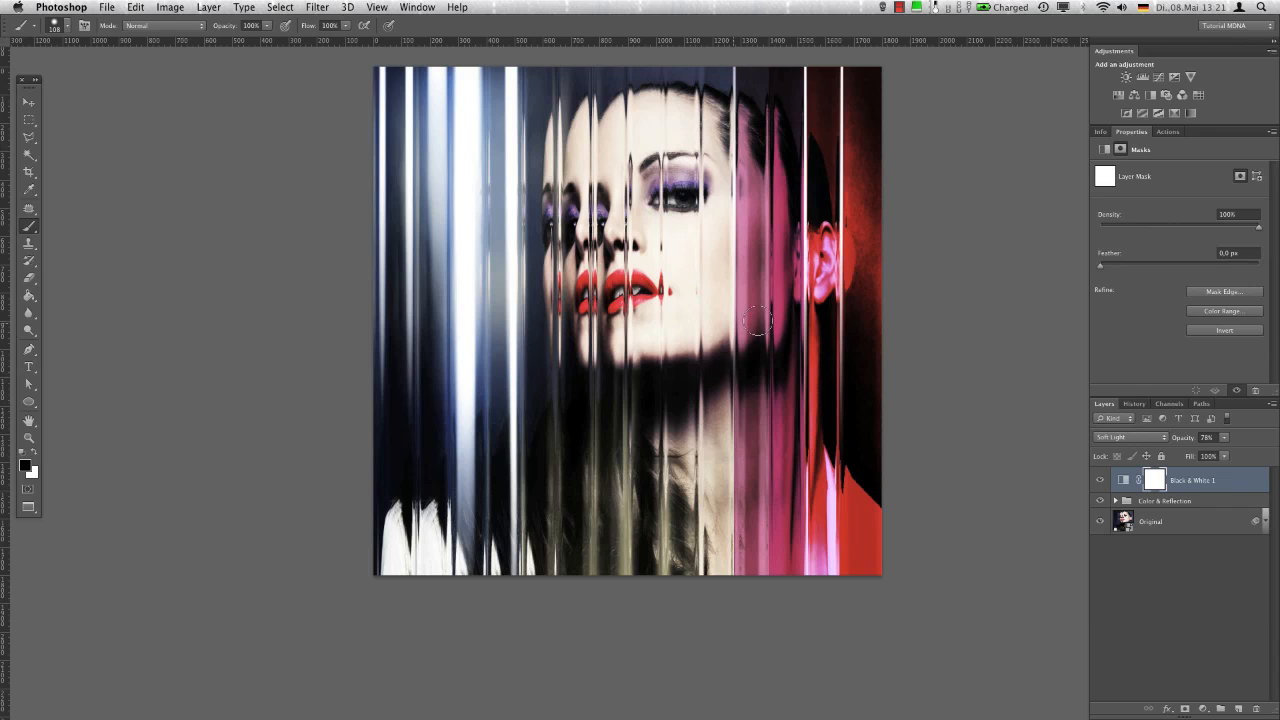
pyautogui.moveTo(716, 327); pyautogui.dragTo(765, 329)
pyautogui.moveTo(770, 146)
pyautogui.mouseDown()
pyautogui.moveTo(786, 493)
pyautogui.moveTo(780, 590)
pyautogui.mouseUp()
pyautogui.moveTo(850, 554)
pyautogui.mouseDown()
pyautogui.moveTo(831, 107)
pyautogui.moveTo(865, 261)
pyautogui.moveTo(850, 560)
pyautogui.mouseUp()
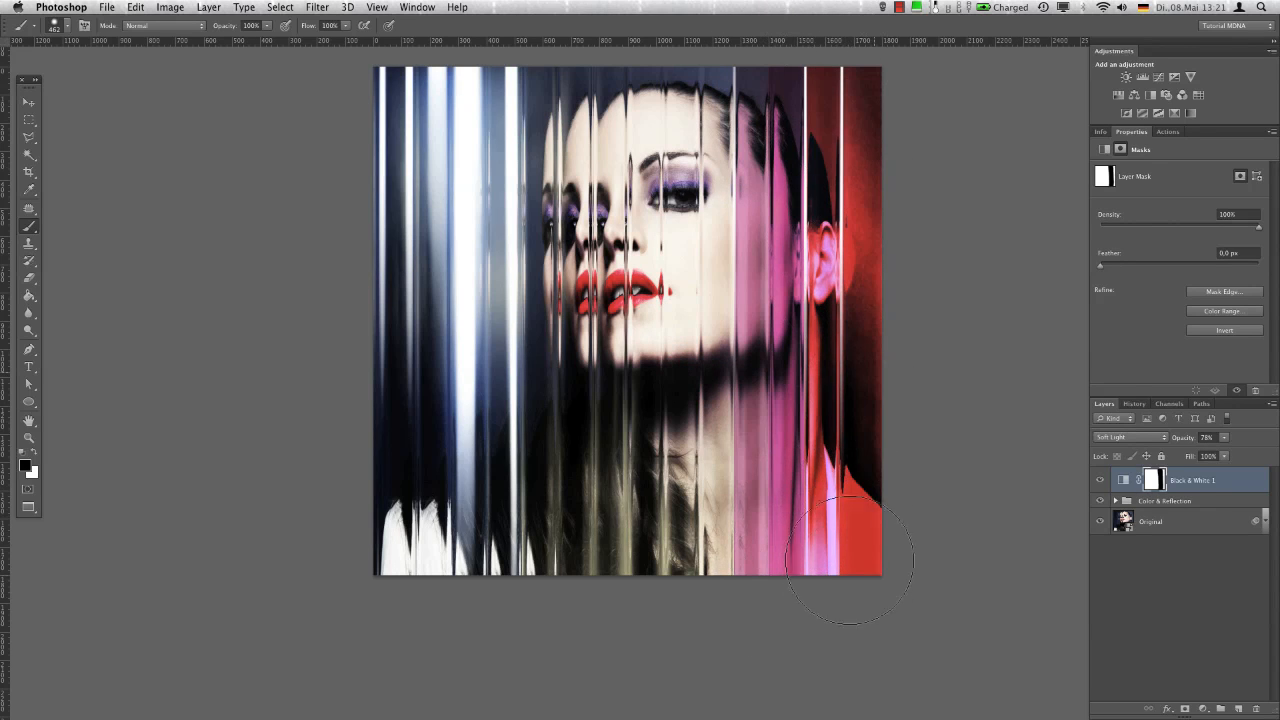
pyautogui.moveTo(737, 294)
pyautogui.mouseDown()
pyautogui.moveTo(712, 294)
pyautogui.moveTo(700, 251)
pyautogui.moveTo(728, 212)
pyautogui.mouseUp()
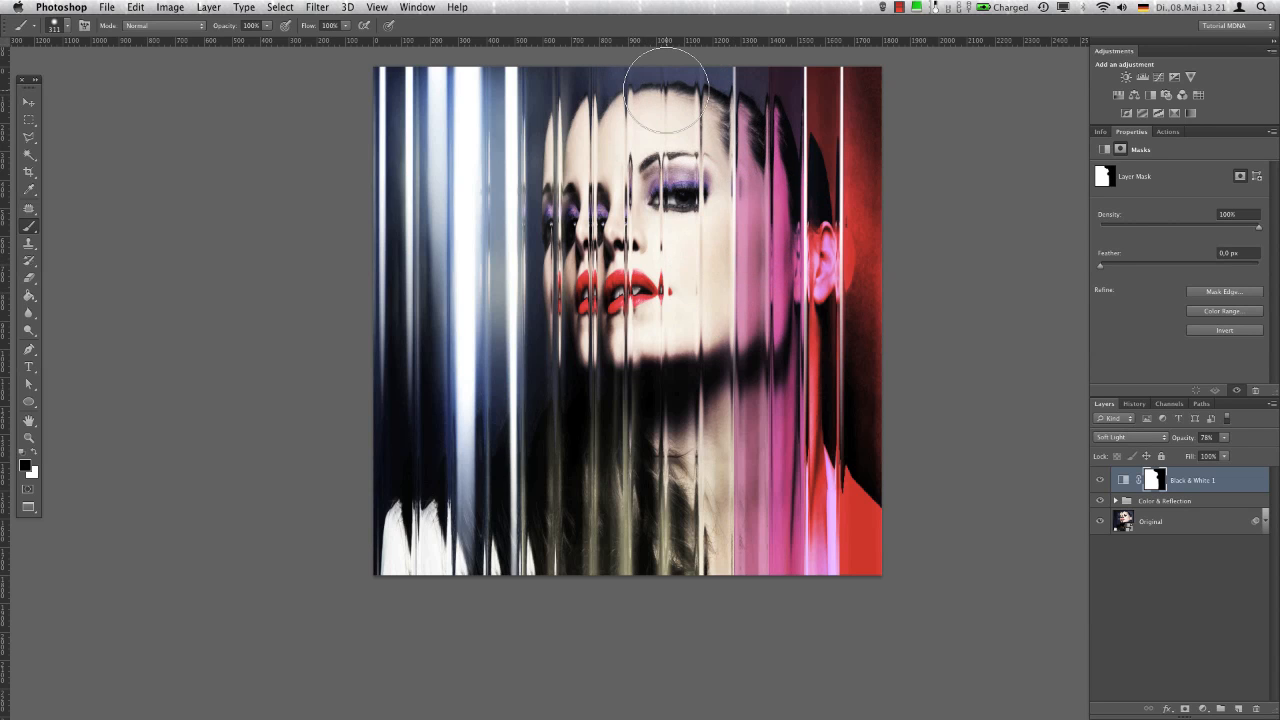
# Paint black at 50% brush opacity on the Black & White 1 mask over the repeated faces and the area below the chin
pyautogui.moveTo(622, 176); pyautogui.dragTo(637, 176)
pyautogui.moveTo(571, 80)
pyautogui.mouseDown()
pyautogui.moveTo(556, 178)
pyautogui.moveTo(556, 119)
pyautogui.moveTo(562, 405)
pyautogui.mouseUp()
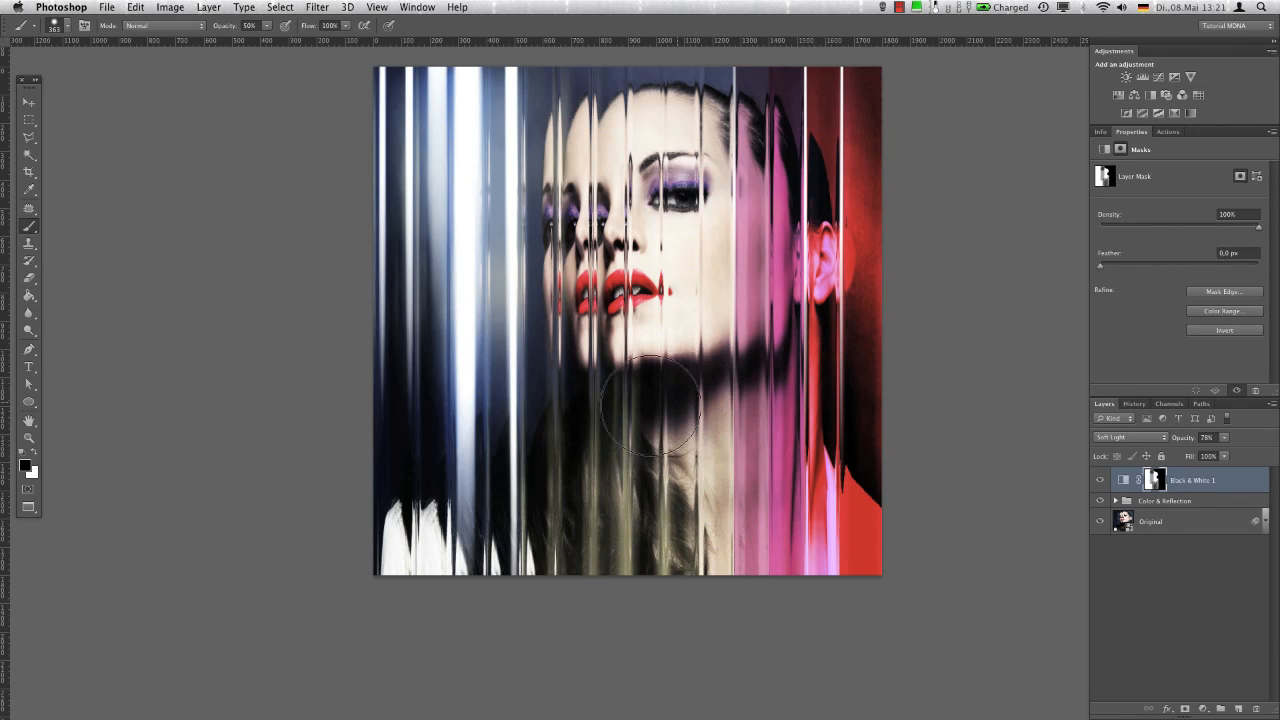
pyautogui.moveTo(614, 343); pyautogui.dragTo(580, 343)
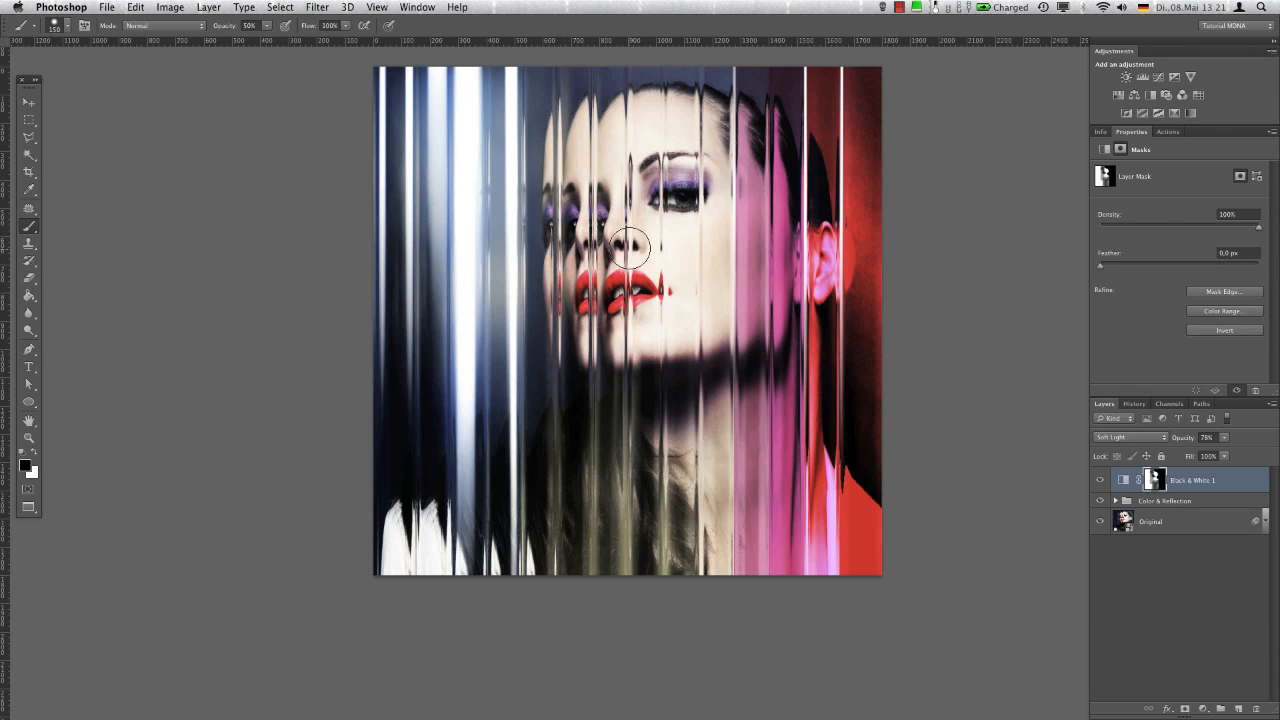
pyautogui.keyDown('ctrl'); pyautogui.keyDown('alt'); pyautogui.click(526, 461); pyautogui.keyUp('alt'); pyautogui.keyUp('ctrl')
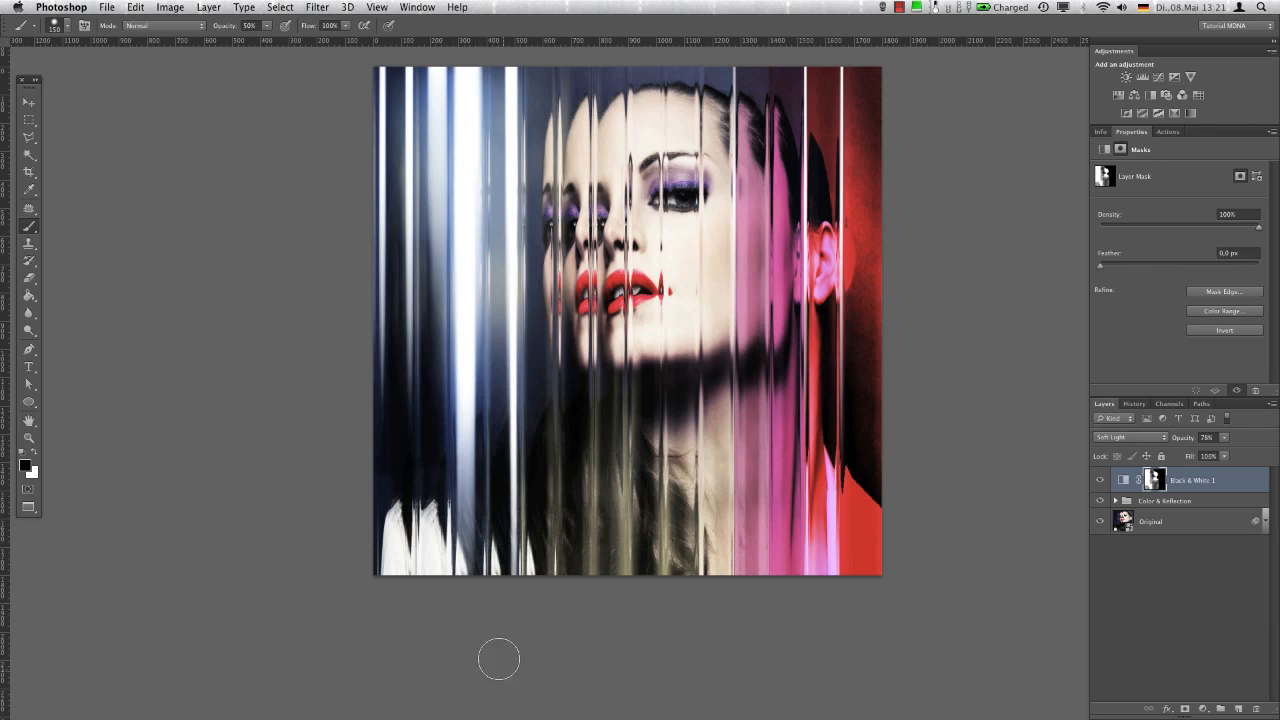
# Apply a Gaussian Blur with a radius of 34.6 pixels to the Black & White 1 layer mask
pyautogui.click(316, 7)
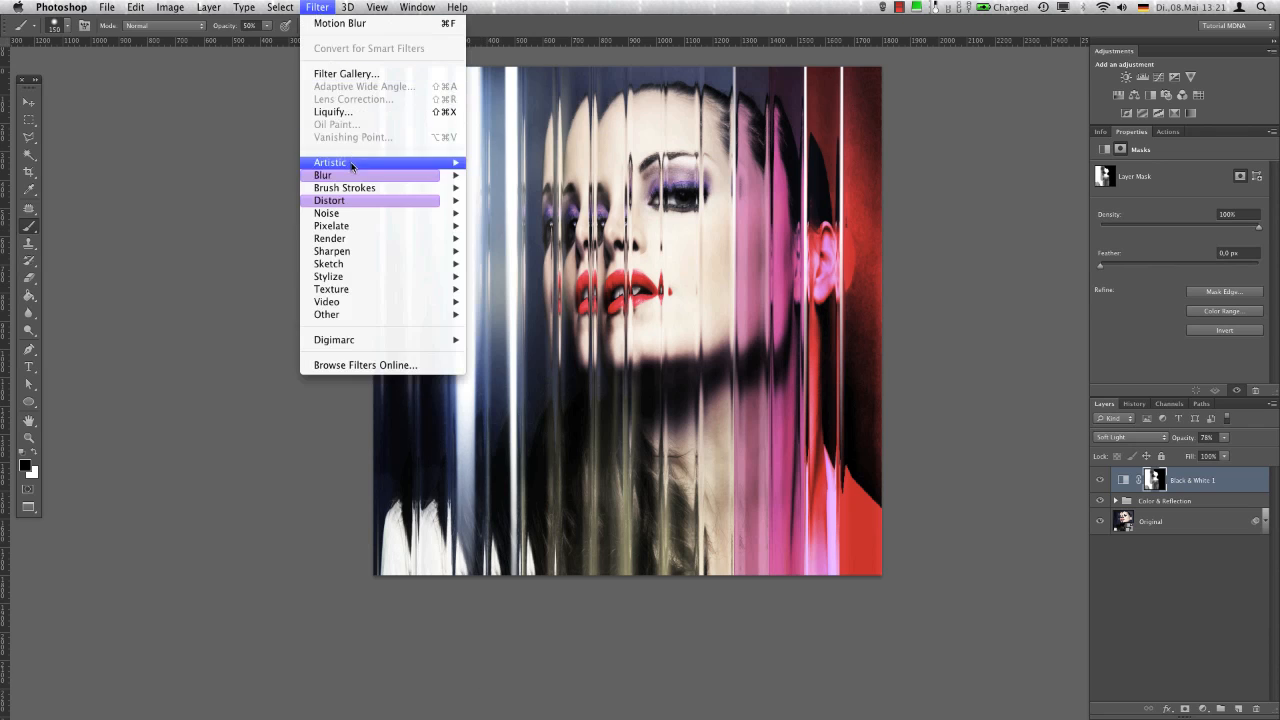
pyautogui.moveTo(440, 176)
pyautogui.click(500, 279)
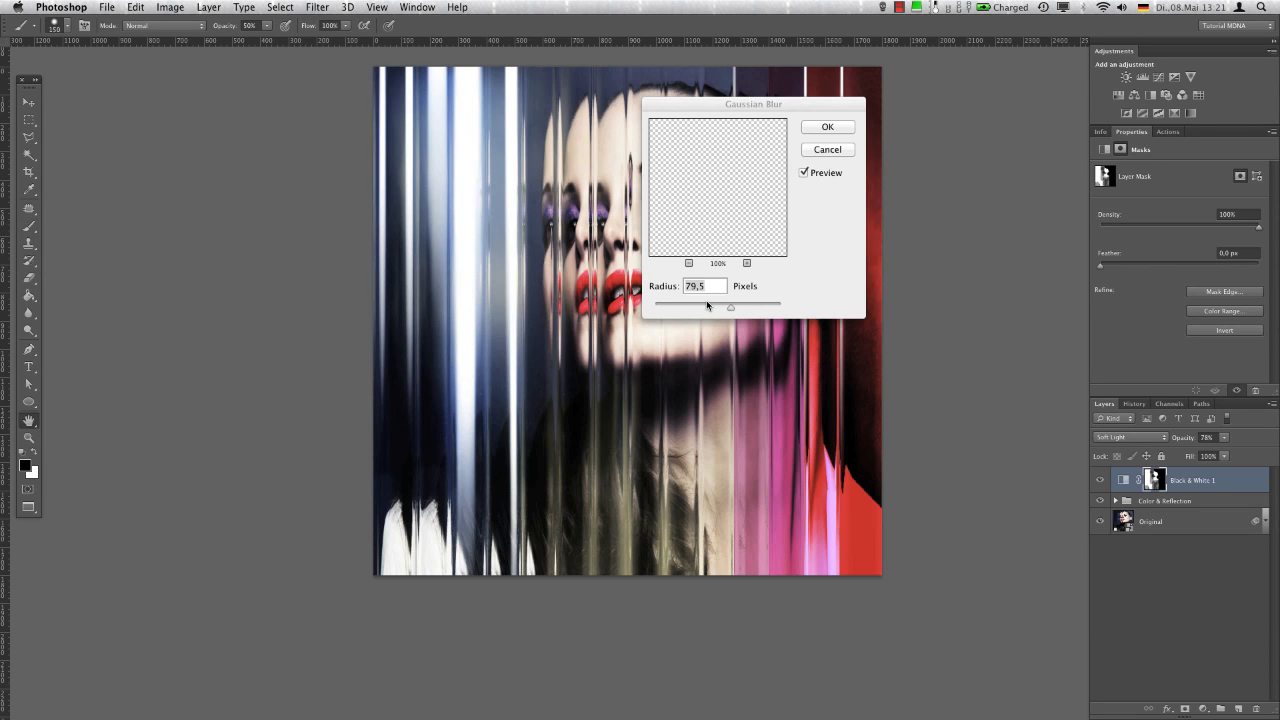
pyautogui.moveTo(730, 307)
pyautogui.mouseDown()
pyautogui.moveTo(746, 307)
pyautogui.moveTo(716, 311)
pyautogui.mouseUp()
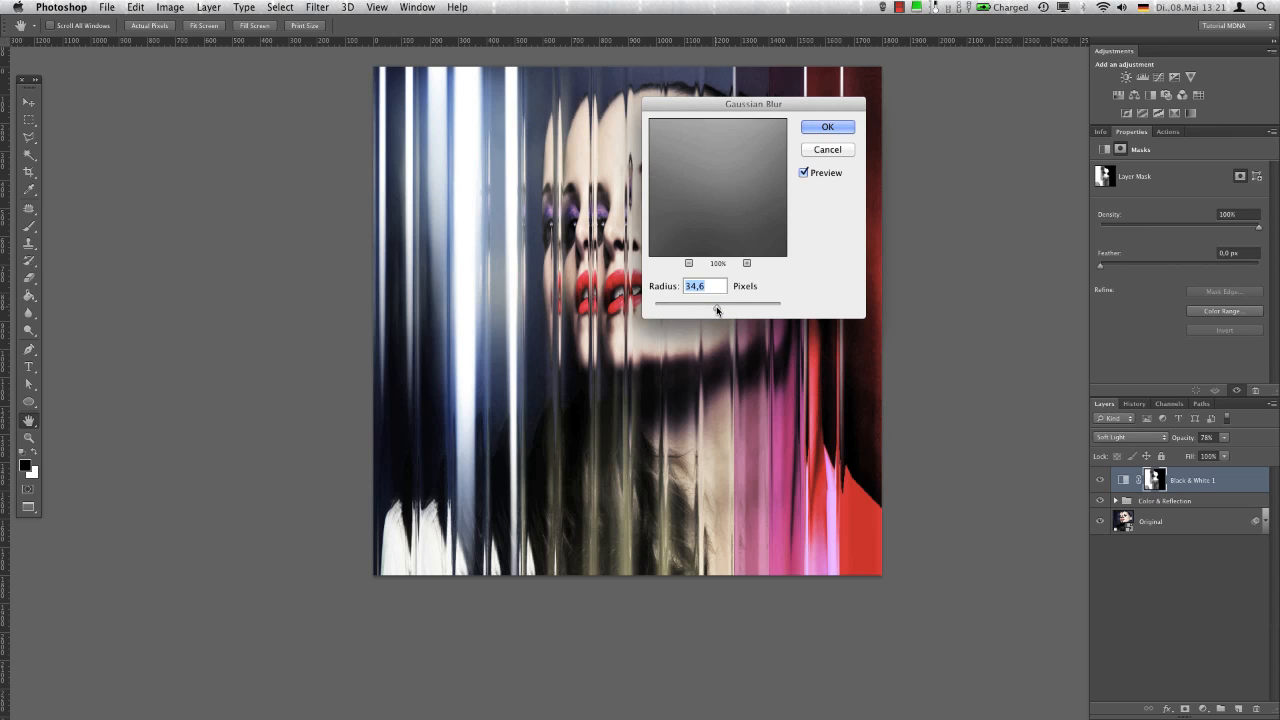
pyautogui.click(827, 127)
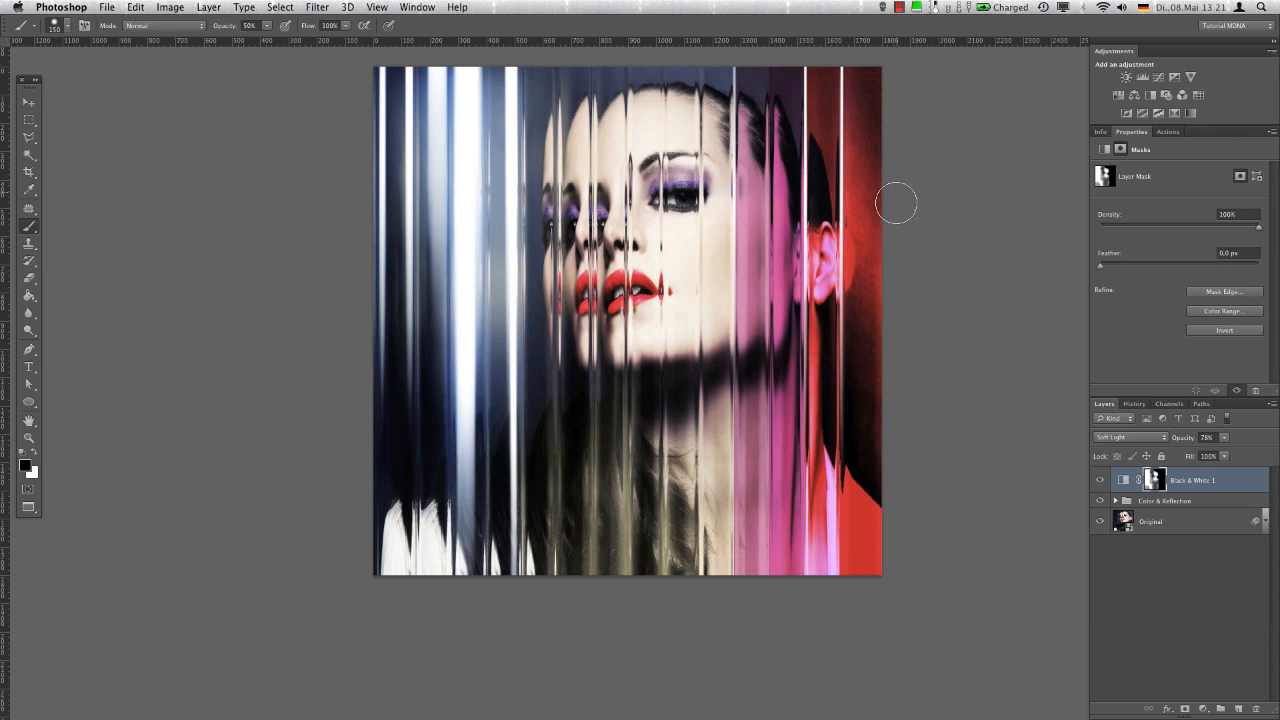
# Add a Gradient Map adjustment layer with the MDNA - 7 preset, and set it to Soft Light at 77% opacity
pyautogui.click(1191, 114)
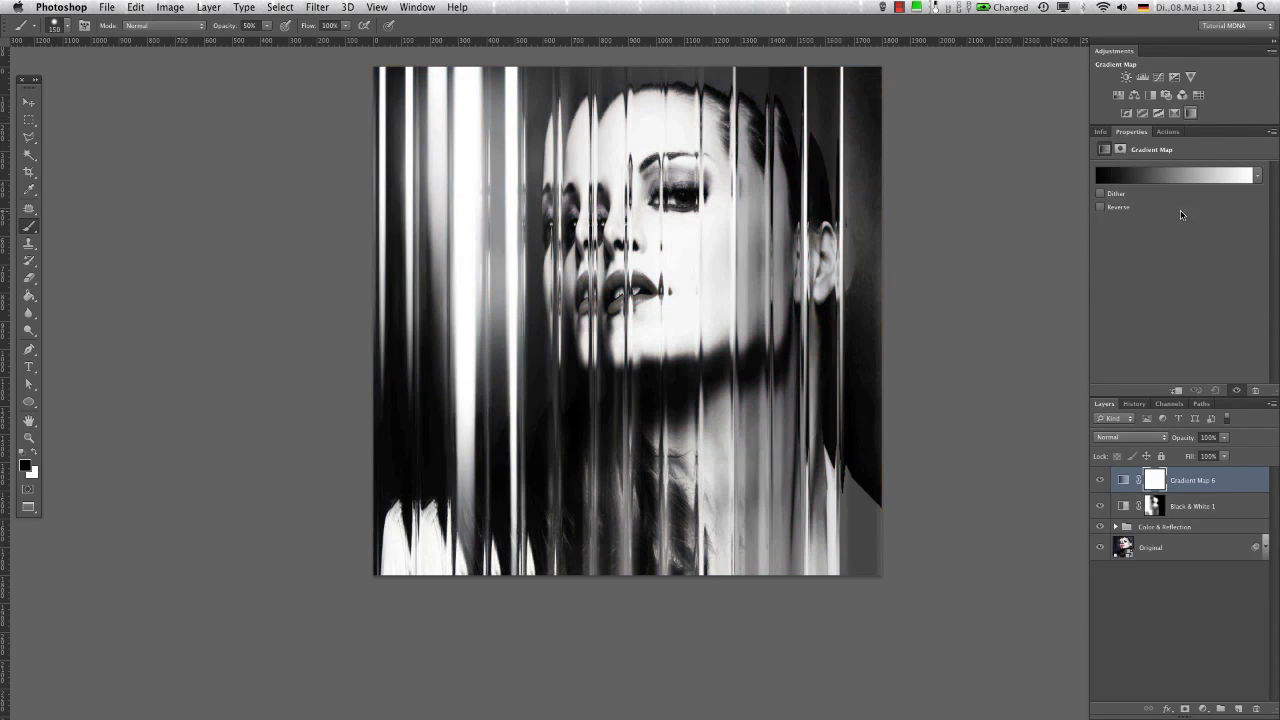
pyautogui.click(1175, 175)
pyautogui.click(207, 232)
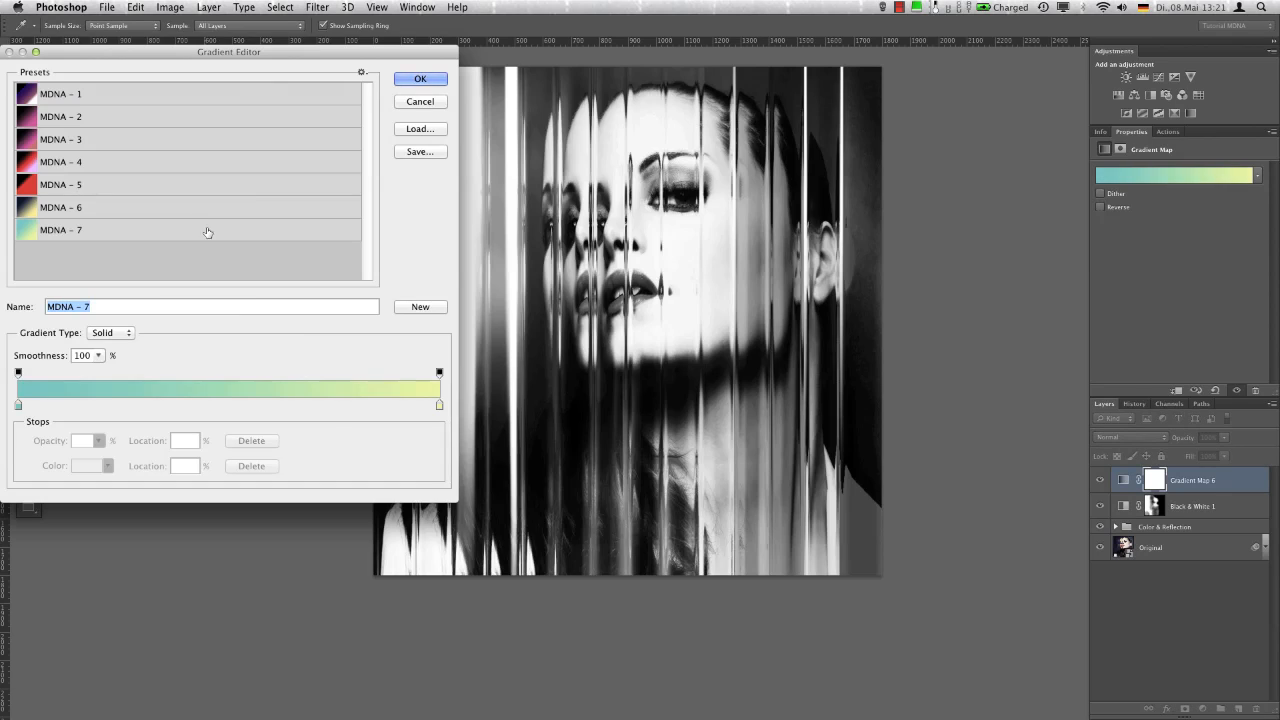
pyautogui.click(421, 80)
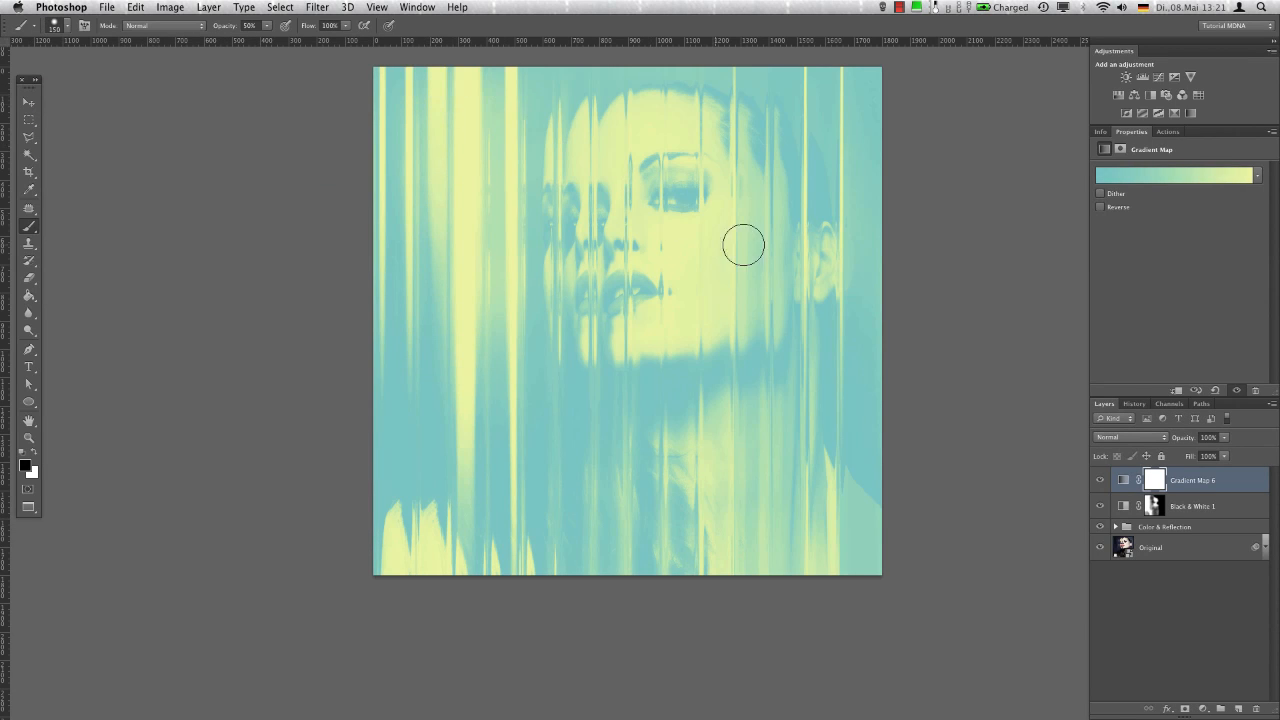
pyautogui.click(1130, 438)
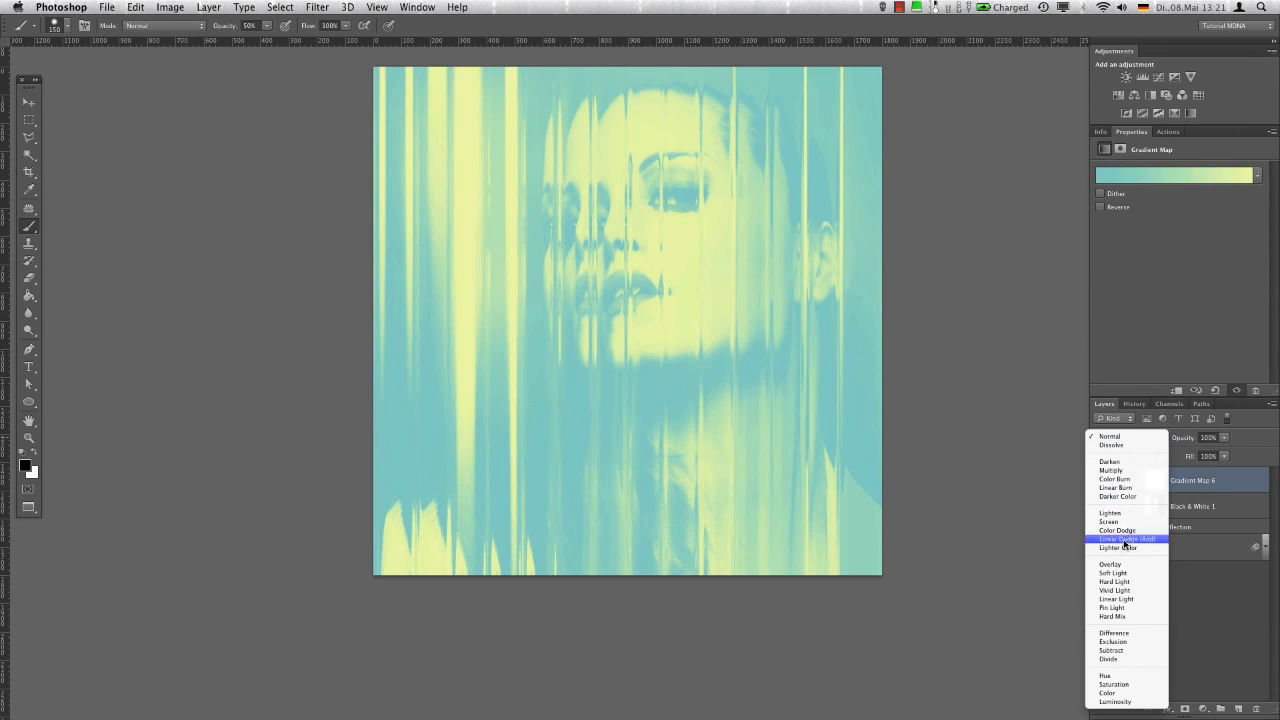
pyautogui.click(1124, 575)
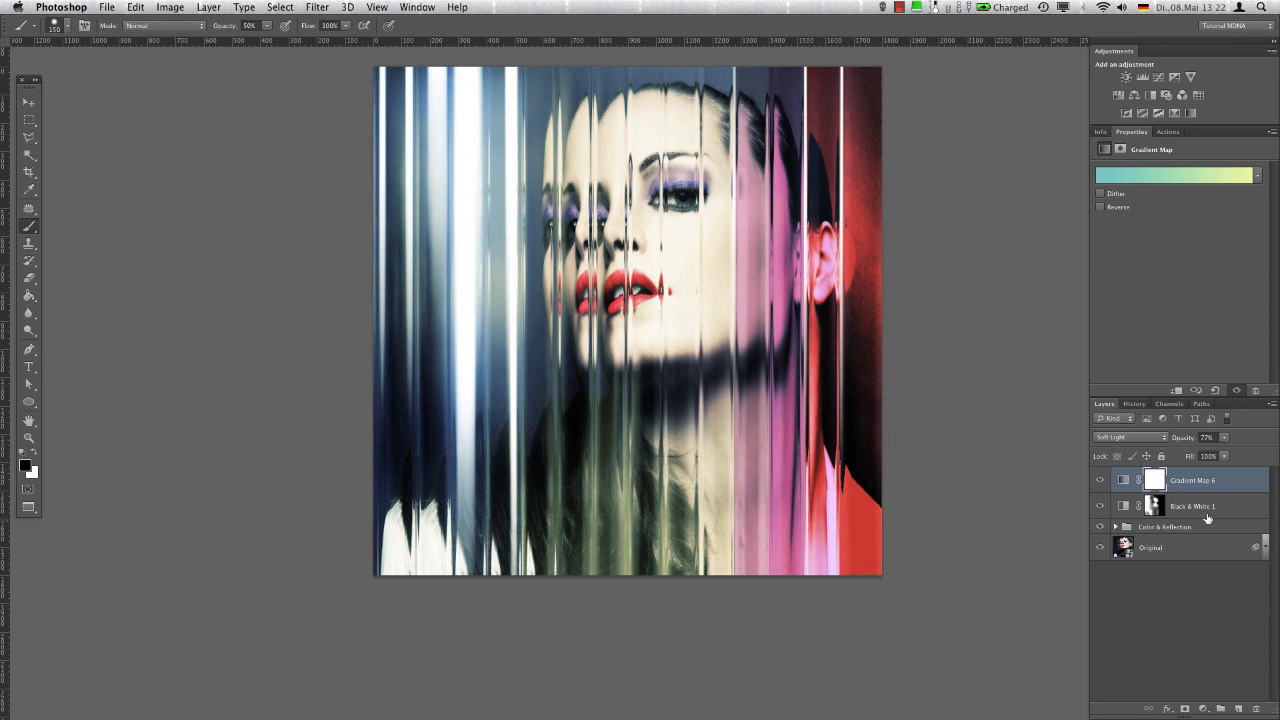
# Paint black at 50% brush opacity on the Gradient Map 6 mask over the pink and red strips and the face
pyautogui.click(1156, 484)
pyautogui.keyDown('ctrl'); pyautogui.keyDown('alt'); pyautogui.moveTo(786, 190); pyautogui.dragTo(828, 190); pyautogui.keyUp('alt'); pyautogui.keyUp('ctrl')
pyautogui.moveTo(785, 573)
pyautogui.mouseDown()
pyautogui.moveTo(845, 250)
pyautogui.moveTo(857, 143)
pyautogui.mouseUp()
pyautogui.moveTo(826, 100)
pyautogui.mouseDown()
pyautogui.moveTo(711, 90)
pyautogui.moveTo(661, 107)
pyautogui.moveTo(836, 147)
pyautogui.moveTo(800, 624)
pyautogui.mouseUp()
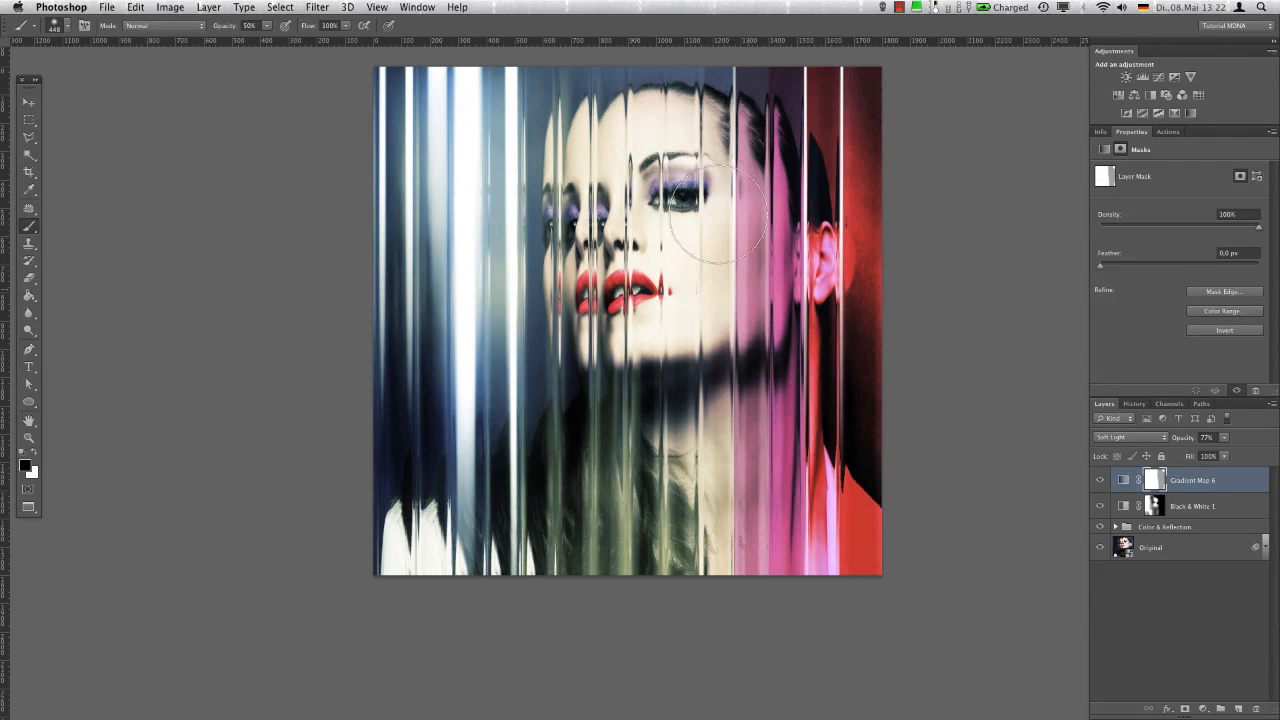
pyautogui.keyDown('ctrl'); pyautogui.keyDown('alt'); pyautogui.moveTo(705, 206); pyautogui.dragTo(678, 202); pyautogui.keyUp('alt'); pyautogui.keyUp('ctrl')
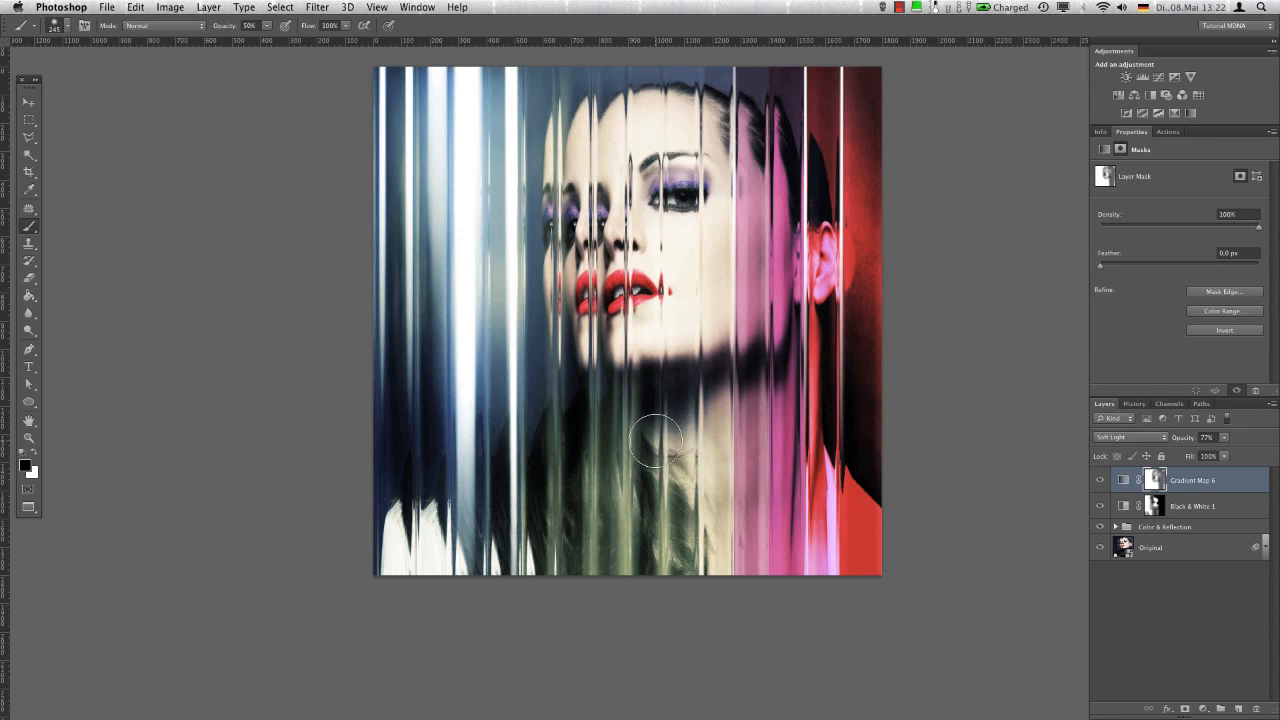
# Continue masking Gradient Map 6 with black strokes over the neck, the hair and parts of the blue and white strips
pyautogui.moveTo(662, 432)
pyautogui.keyDown('ctrl'); pyautogui.keyDown('alt'); pyautogui.mouseDown()
pyautogui.moveTo(681, 386)
pyautogui.moveTo(676, 633)
pyautogui.mouseUp(); pyautogui.keyUp('alt'); pyautogui.keyUp('ctrl')
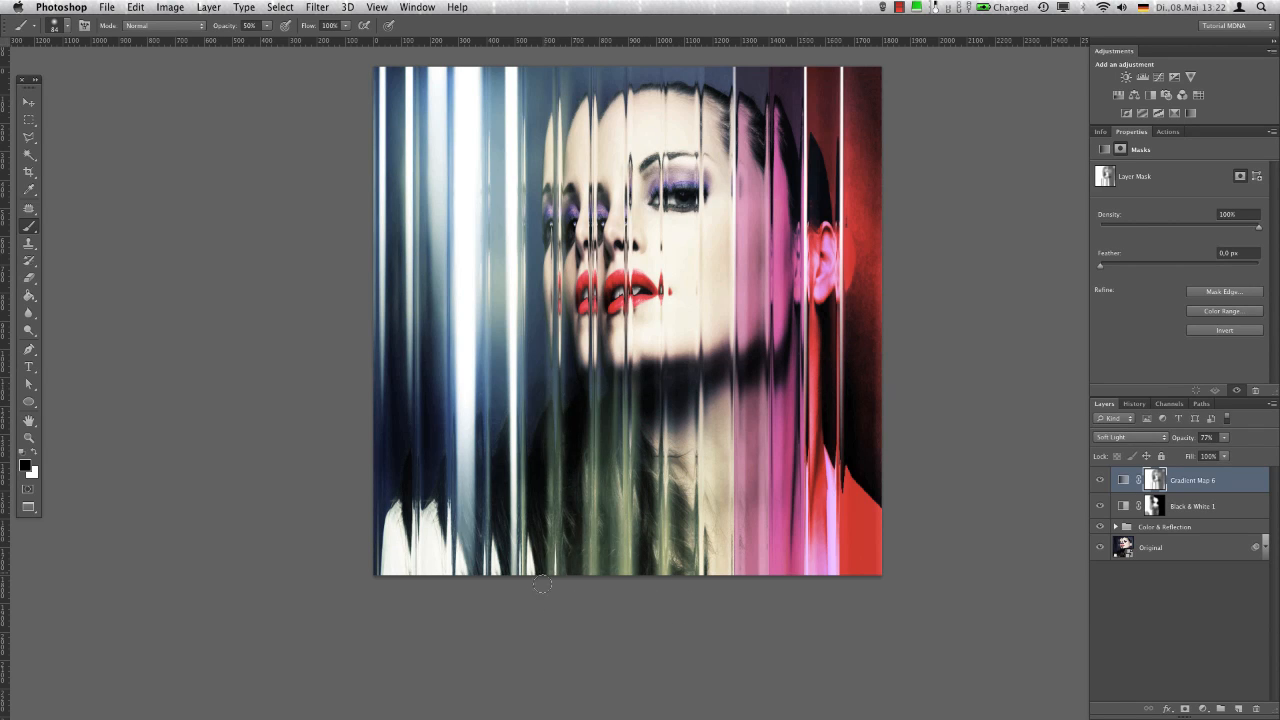
pyautogui.keyDown('ctrl'); pyautogui.keyDown('alt'); pyautogui.moveTo(546, 519); pyautogui.dragTo(552, 519); pyautogui.keyUp('alt'); pyautogui.keyUp('ctrl')
pyautogui.moveTo(611, 442)
pyautogui.keyDown('ctrl'); pyautogui.keyDown('alt'); pyautogui.mouseDown()
pyautogui.moveTo(611, 387)
pyautogui.moveTo(611, 587)
pyautogui.mouseUp(); pyautogui.keyUp('alt'); pyautogui.keyUp('ctrl')
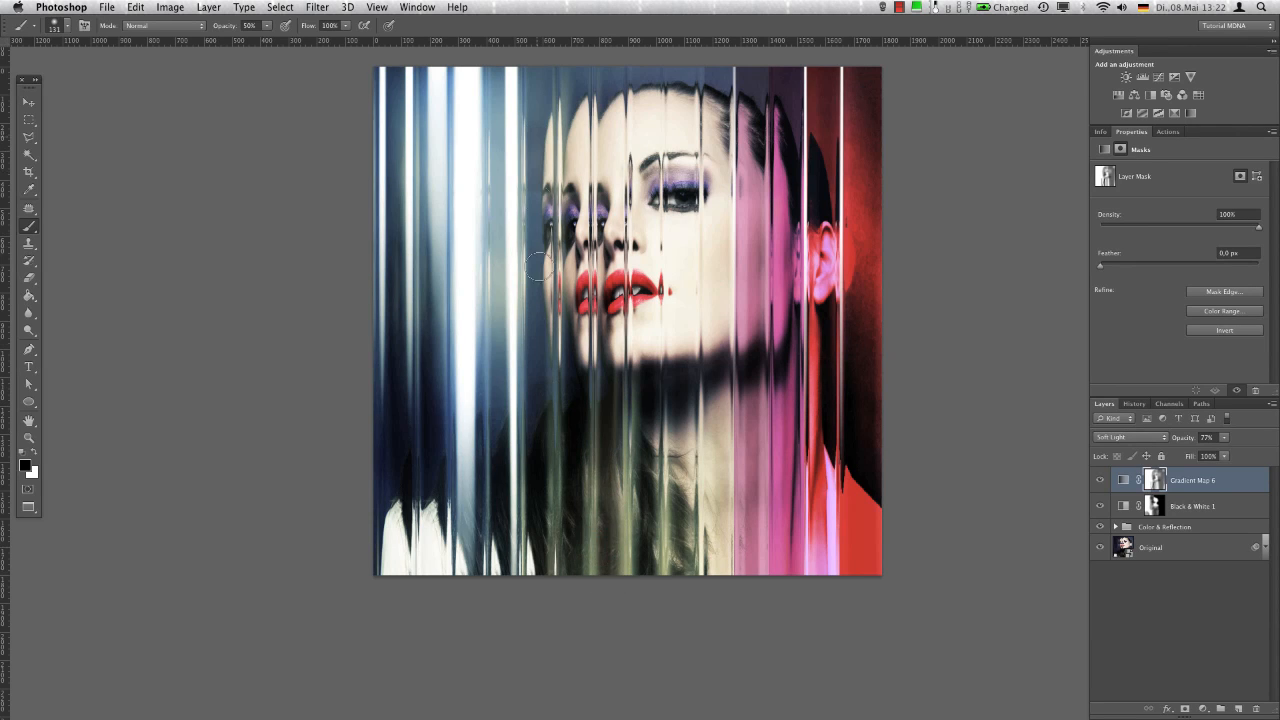
pyautogui.moveTo(531, 372)
pyautogui.mouseDown()
pyautogui.moveTo(548, 372)
pyautogui.moveTo(495, 89)
pyautogui.mouseUp()
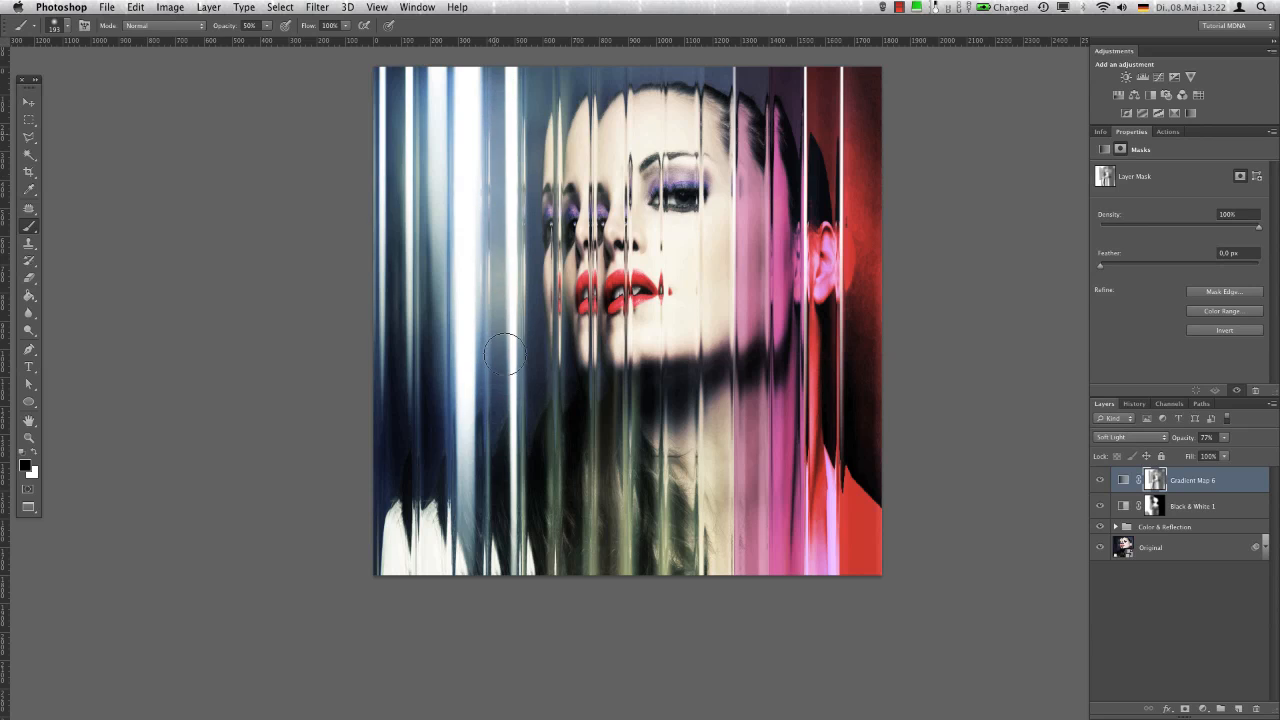
pyautogui.moveTo(460, 400)
pyautogui.mouseDown()
pyautogui.moveTo(428, 74)
pyautogui.moveTo(452, 608)
pyautogui.mouseUp()
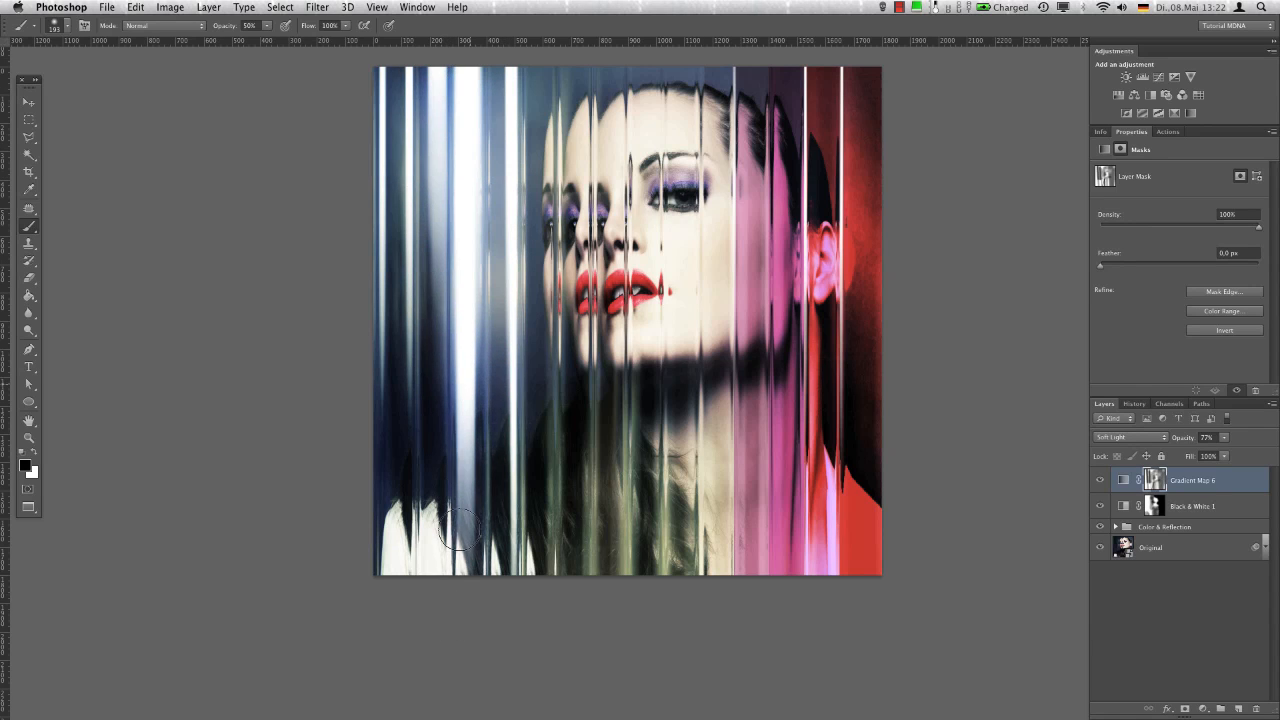
# Apply a Motion Blur at angle -90° and distance 133 pixels to the Gradient Map 6 mask
pyautogui.click(317, 7)
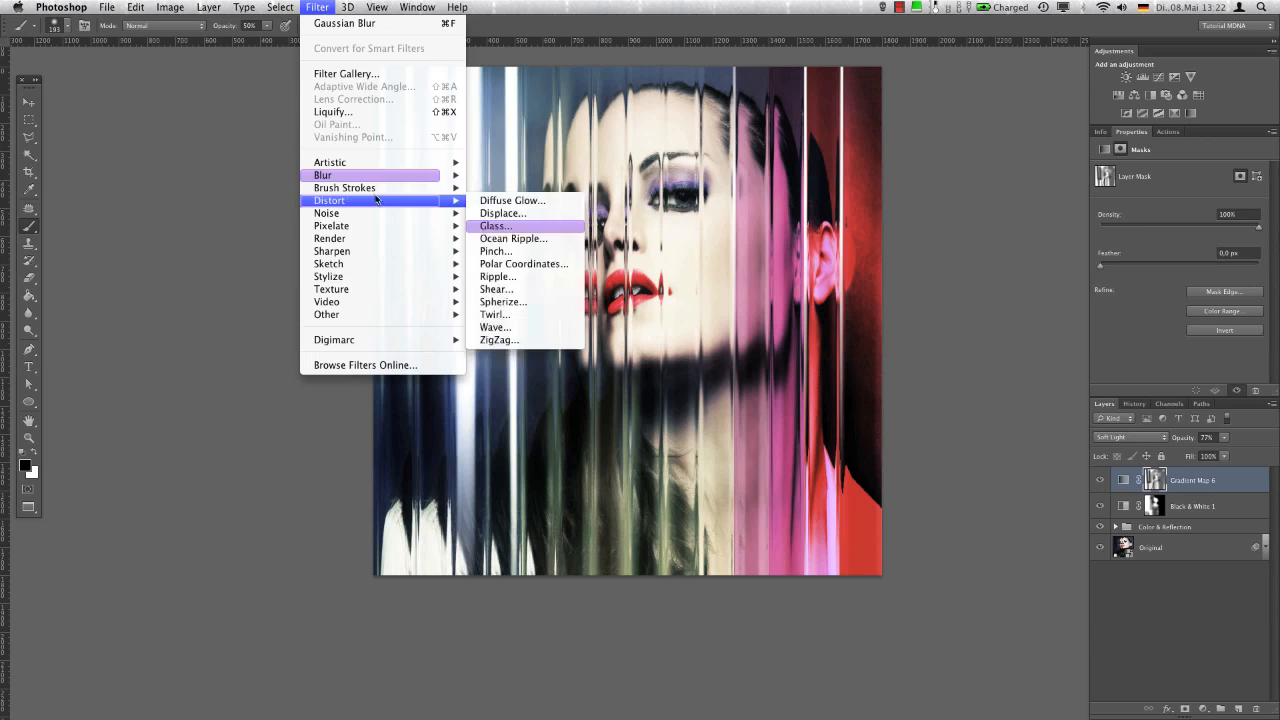
pyautogui.moveTo(380, 181)
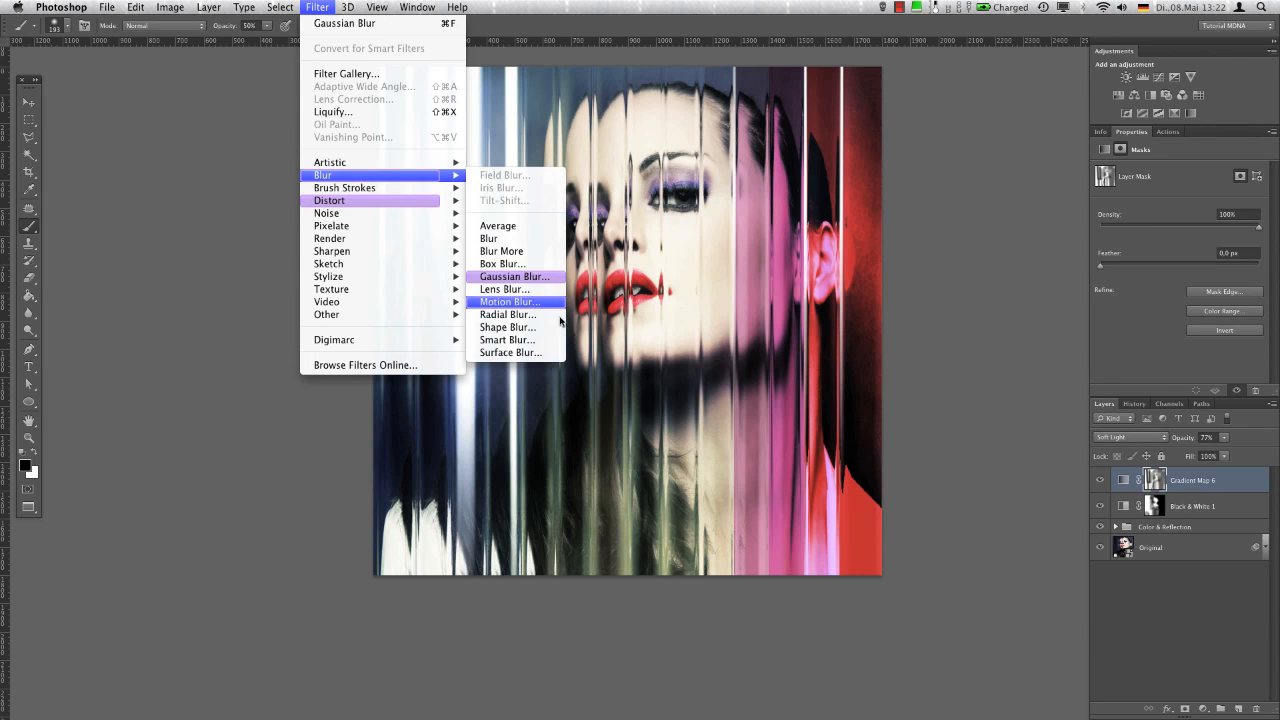
pyautogui.click(508, 301)
pyautogui.moveTo(945, 523)
pyautogui.mouseDown()
pyautogui.moveTo(922, 519)
pyautogui.moveTo(933, 517)
pyautogui.mouseUp()
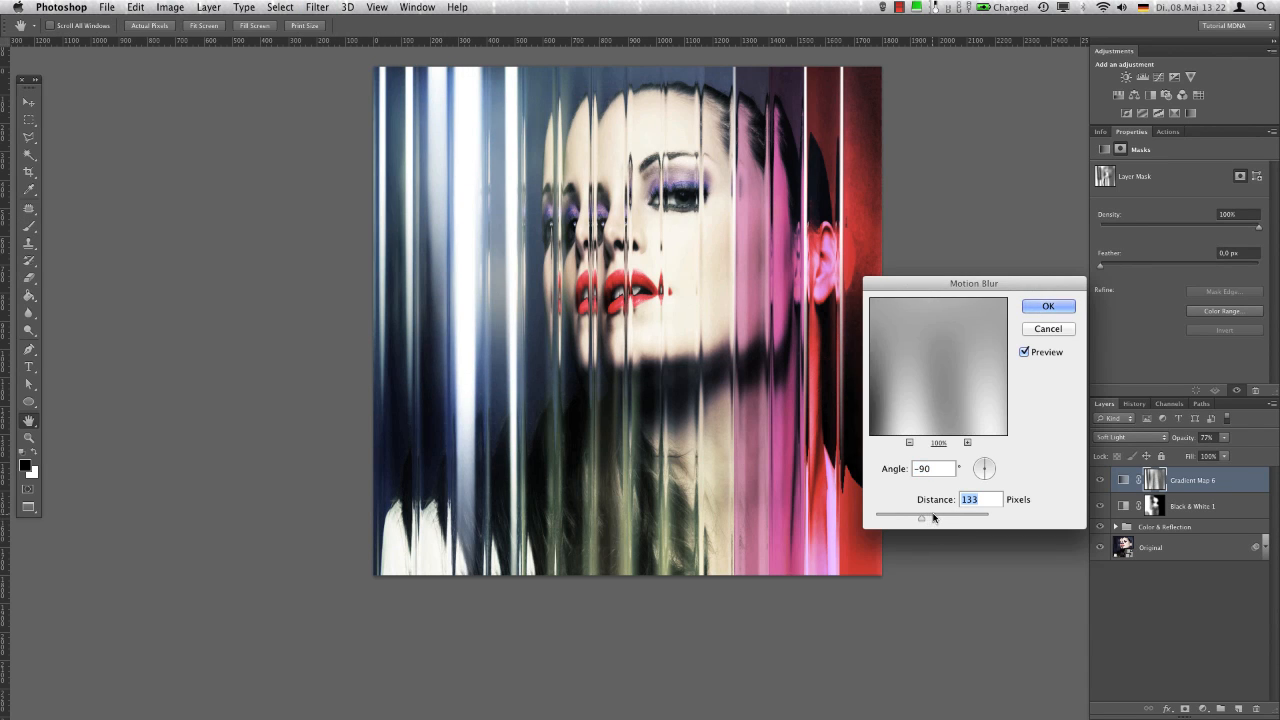
pyautogui.click(1047, 306)
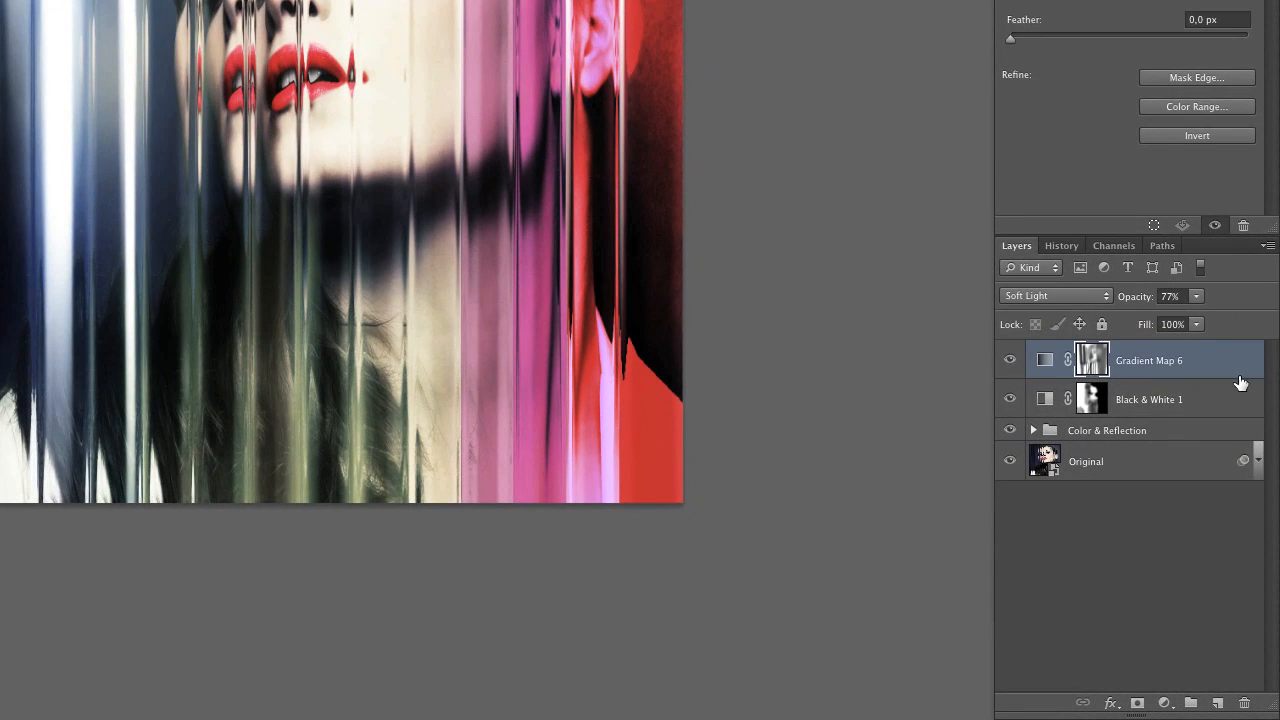
# Group Gradient Map 6 and Black & White 1 and name the group "Color Adjustments"
pyautogui.keyDown('shift'); pyautogui.click(1218, 400); pyautogui.keyUp('shift')
pyautogui.hotkey('ctrl', 'g')
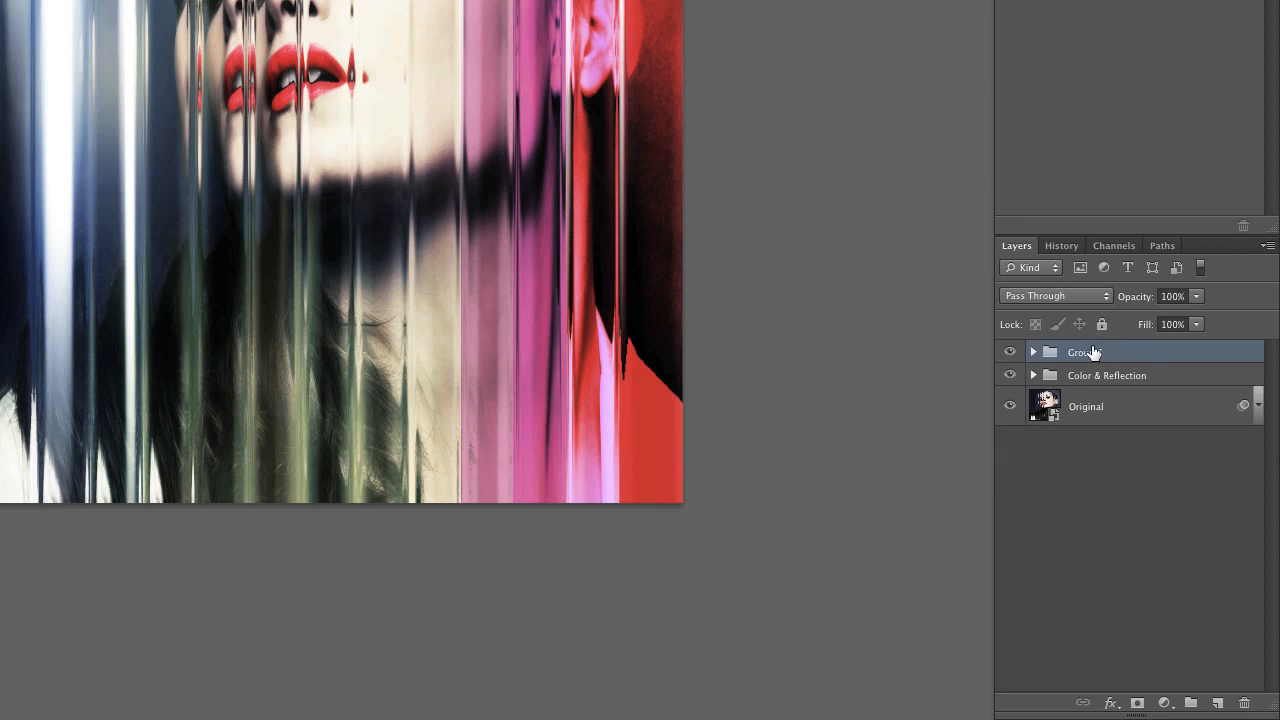
pyautogui.doubleClick(1090, 352)
pyautogui.press('Return')
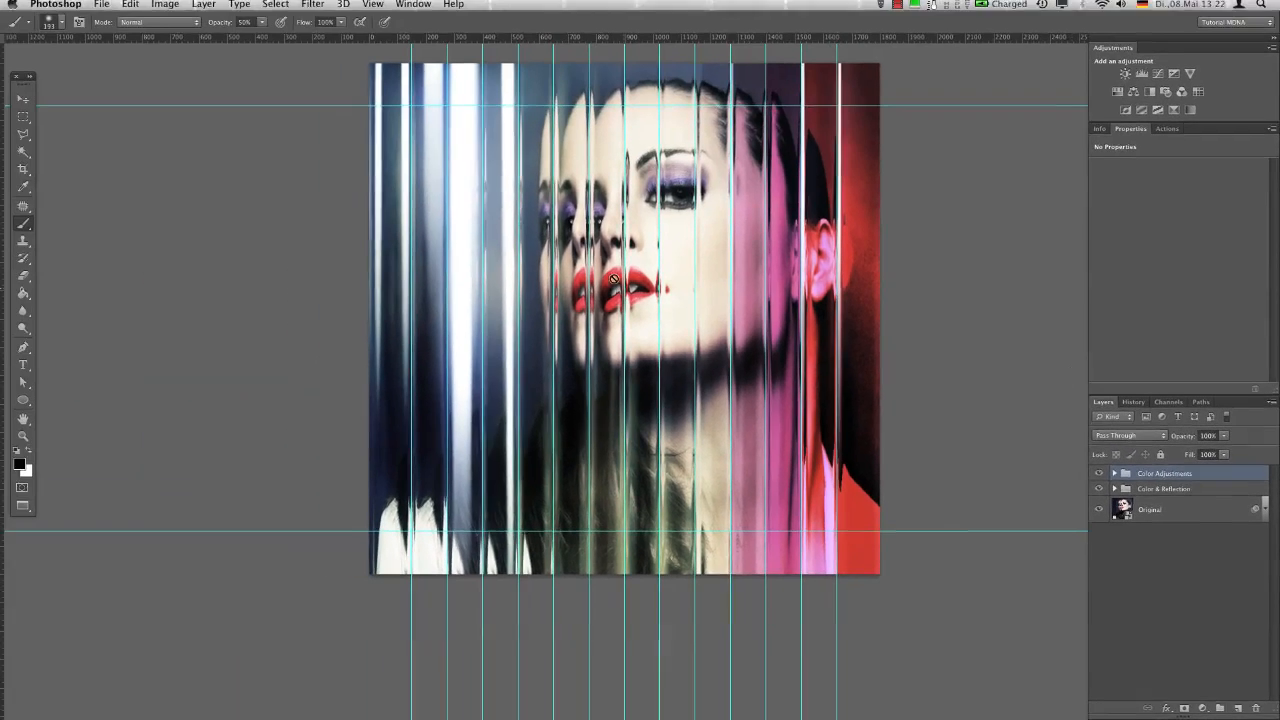
# With the Normal marquee preset, select the rectangle bounded by the outermost guides and invert the selection to cover the surrounding border
pyautogui.press('m')
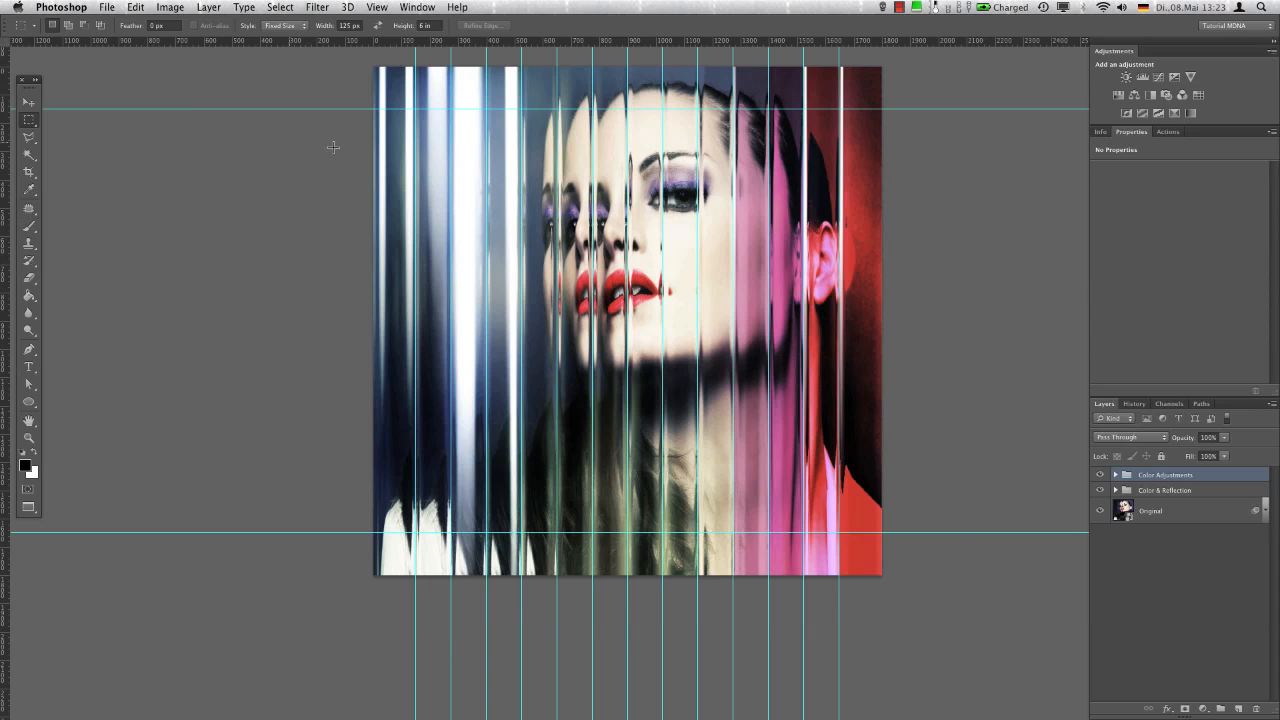
pyautogui.click(34, 25)
pyautogui.click(137, 75)
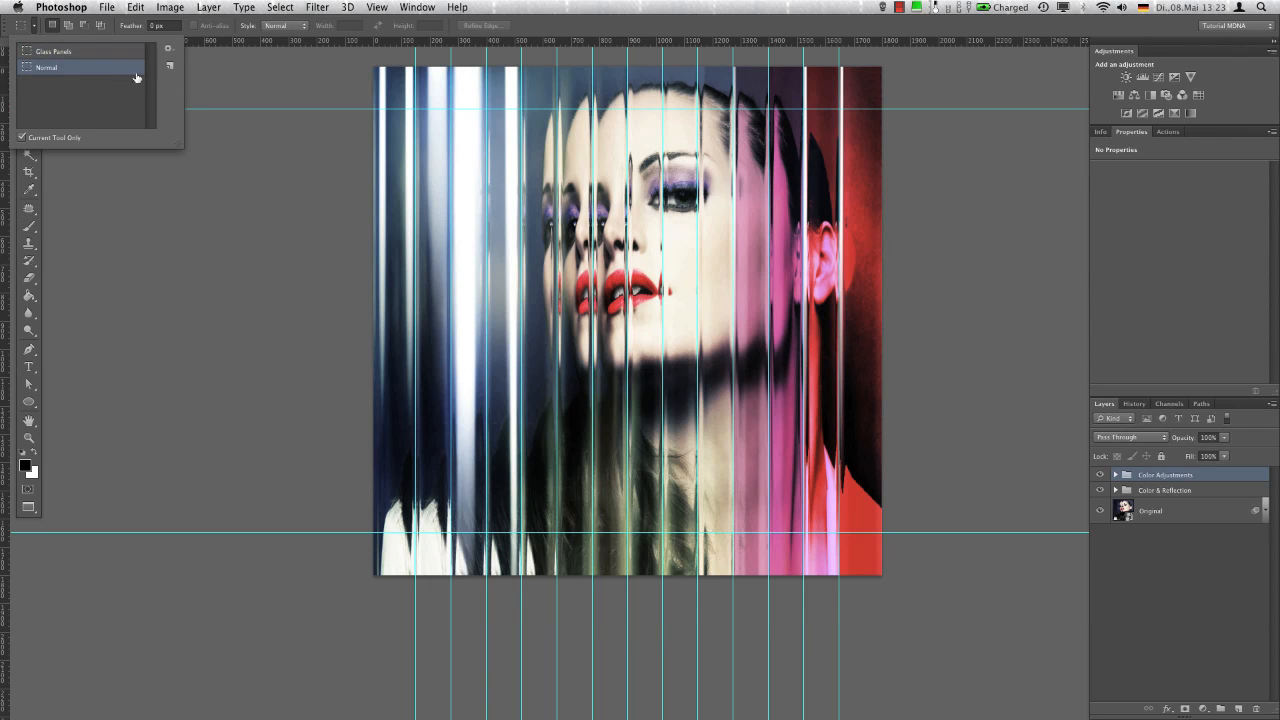
pyautogui.click(418, 110)
pyautogui.moveTo(418, 110); pyautogui.dragTo(838, 531)
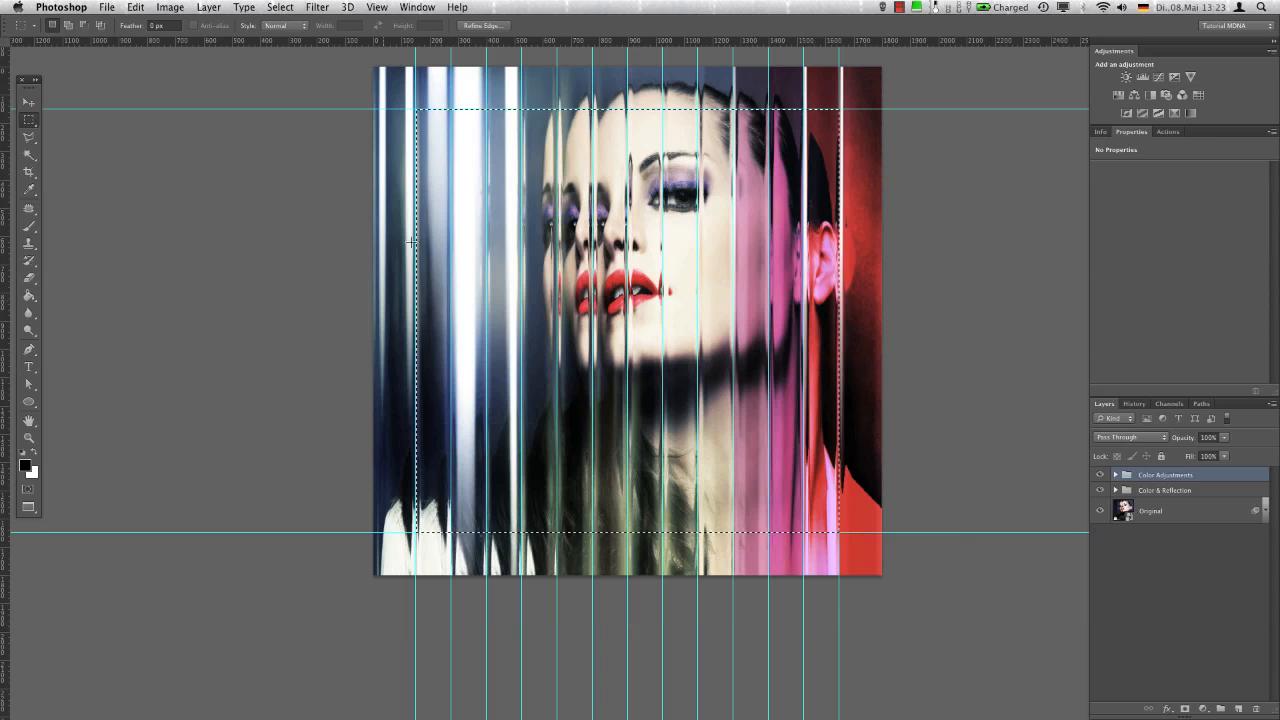
pyautogui.click(291, 7)
pyautogui.click(306, 57)
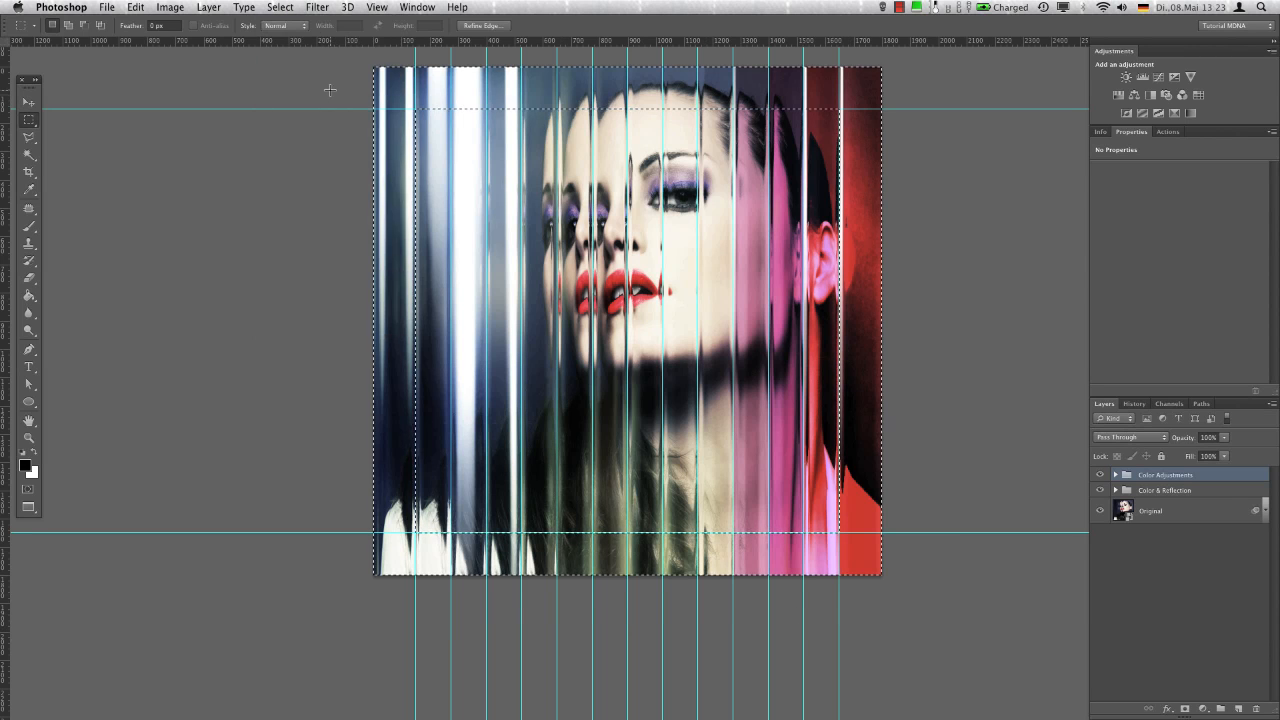
# Add a Solid Color fill layer over the selected border, try white, and settle on black (000000)
pyautogui.click(1204, 708)
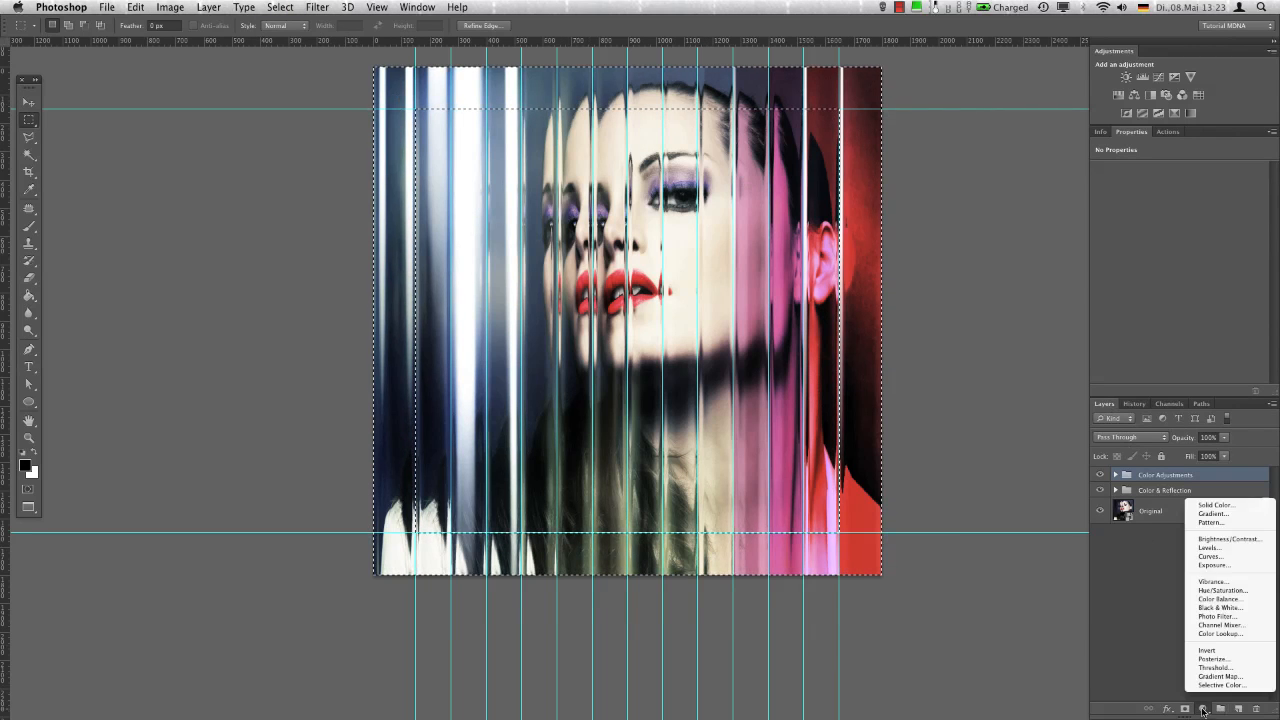
pyautogui.click(1212, 505)
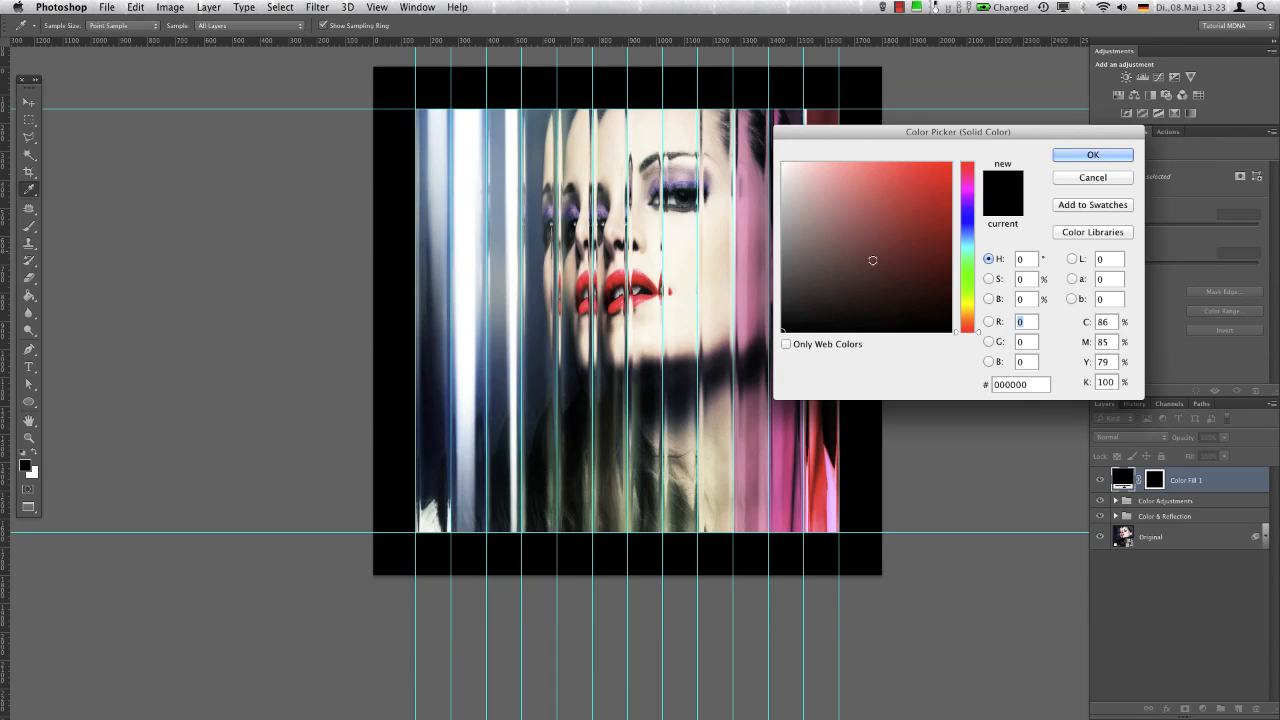
pyautogui.moveTo(877, 271); pyautogui.dragTo(762, 139)
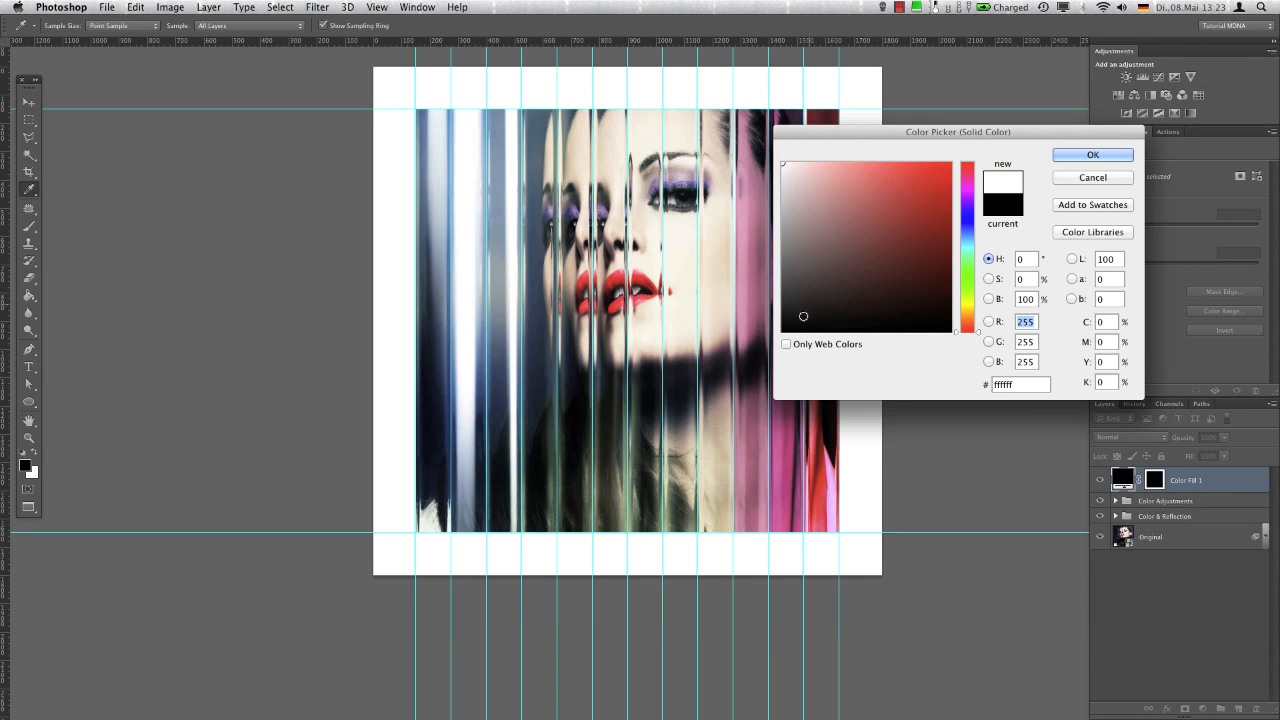
pyautogui.moveTo(803, 316); pyautogui.dragTo(731, 380)
pyautogui.click(1093, 154)
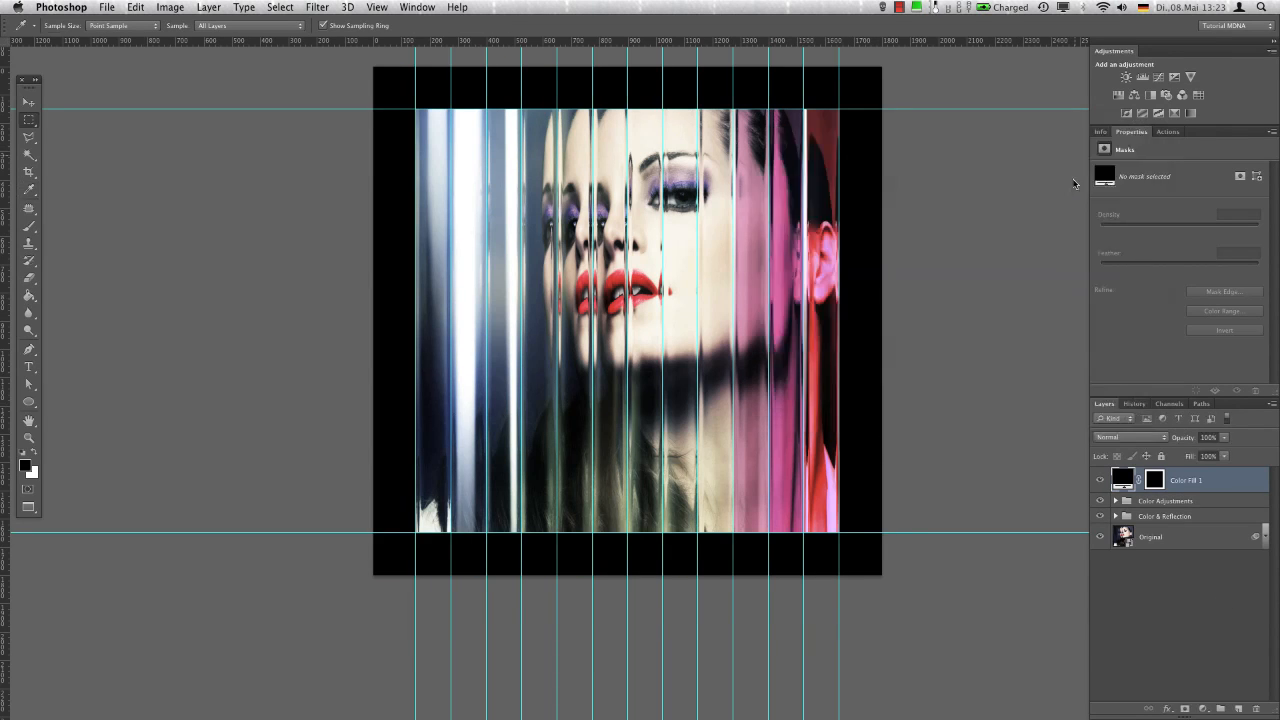